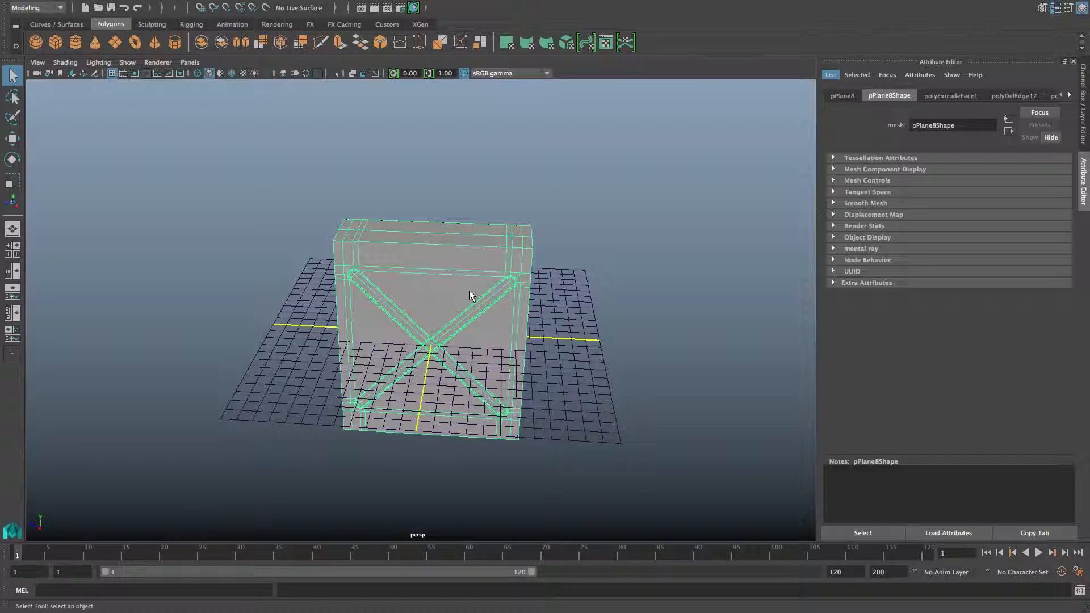
# Examine the crate mesh with its X-shaped brace from the front and above.
pyautogui.moveTo(470, 295)
pyautogui.keyDown('alt'); pyautogui.mouseDown()
pyautogui.moveTo(472, 270)
pyautogui.moveTo(477, 300)
pyautogui.moveTo(476, 284)
pyautogui.mouseUp(); pyautogui.keyUp('alt')
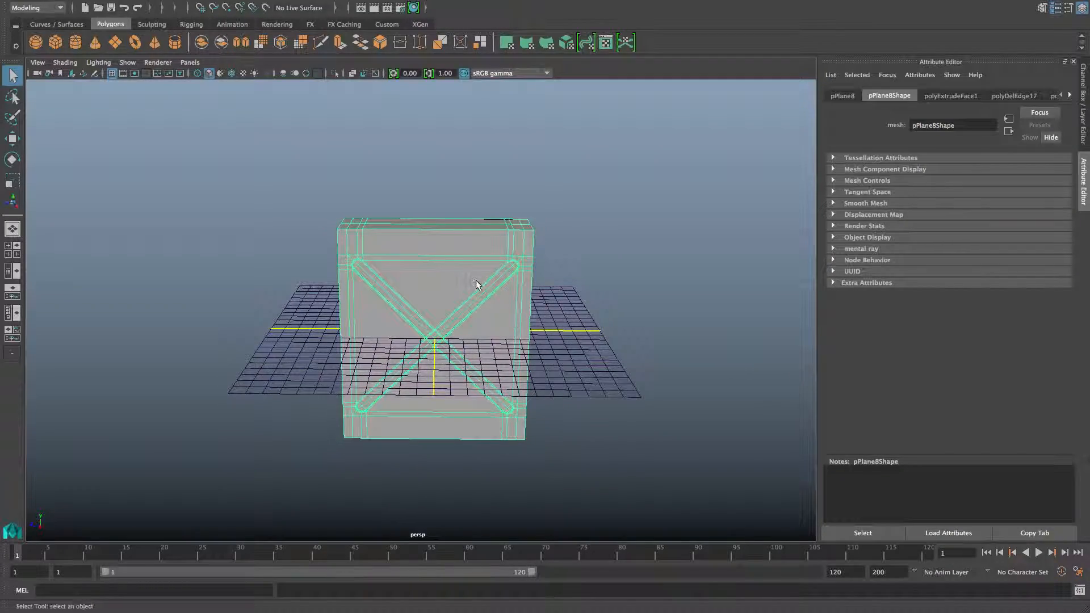
pyautogui.keyDown('alt'); pyautogui.moveTo(474, 284); pyautogui.dragTo(477, 308, button='right'); pyautogui.keyUp('alt')
pyautogui.moveTo(477, 308)
pyautogui.keyDown('alt'); pyautogui.mouseDown()
pyautogui.moveTo(463, 297)
pyautogui.moveTo(464, 316)
pyautogui.moveTo(453, 280)
pyautogui.moveTo(418, 288)
pyautogui.moveTo(416, 300)
pyautogui.moveTo(463, 302)
pyautogui.moveTo(471, 291)
pyautogui.mouseUp(); pyautogui.keyUp('alt')
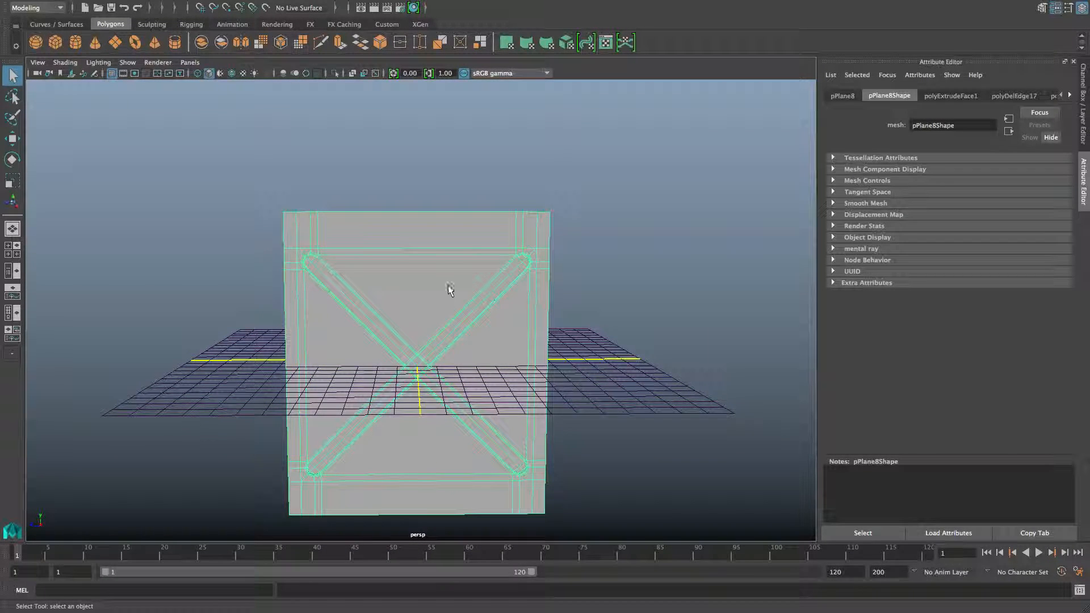
pyautogui.keyDown('alt'); pyautogui.moveTo(448, 286); pyautogui.dragTo(484, 343); pyautogui.keyUp('alt')
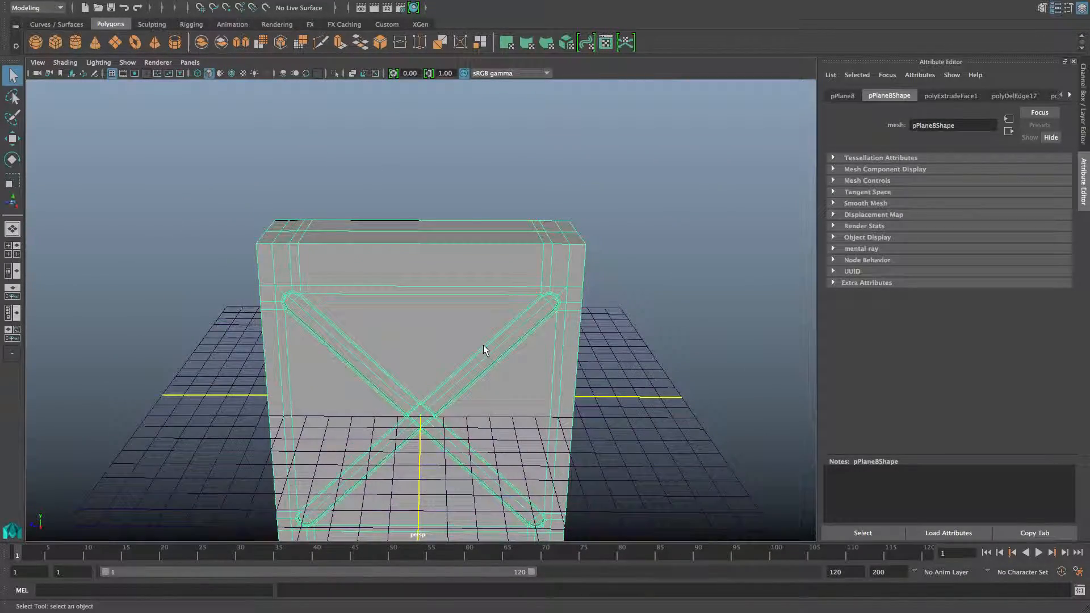
pyautogui.scroll(-4, 484, 350)
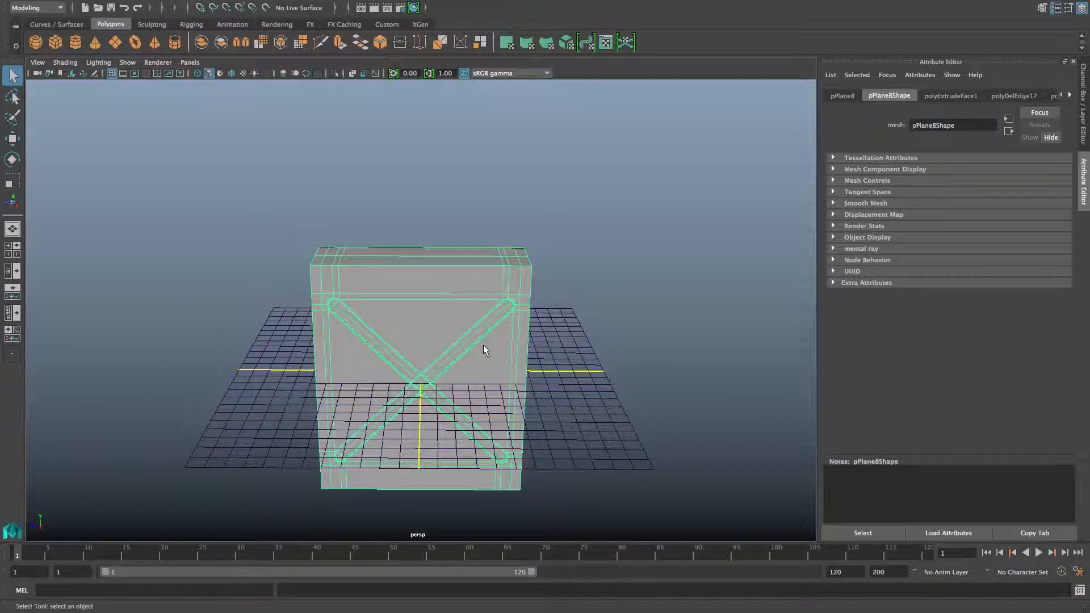
pyautogui.keyDown('alt'); pyautogui.moveTo(485, 350); pyautogui.dragTo(482, 334); pyautogui.keyUp('alt')
pyautogui.keyDown('alt'); pyautogui.moveTo(412, 332); pyautogui.dragTo(459, 331); pyautogui.keyUp('alt')
pyautogui.keyDown('alt'); pyautogui.moveTo(460, 336); pyautogui.dragTo(463, 355, button='middle'); pyautogui.keyUp('alt')
pyautogui.keyDown('alt'); pyautogui.moveTo(463, 354); pyautogui.dragTo(452, 333); pyautogui.keyUp('alt')
pyautogui.keyDown('alt'); pyautogui.moveTo(455, 342); pyautogui.dragTo(443, 316, button='middle'); pyautogui.keyUp('alt')
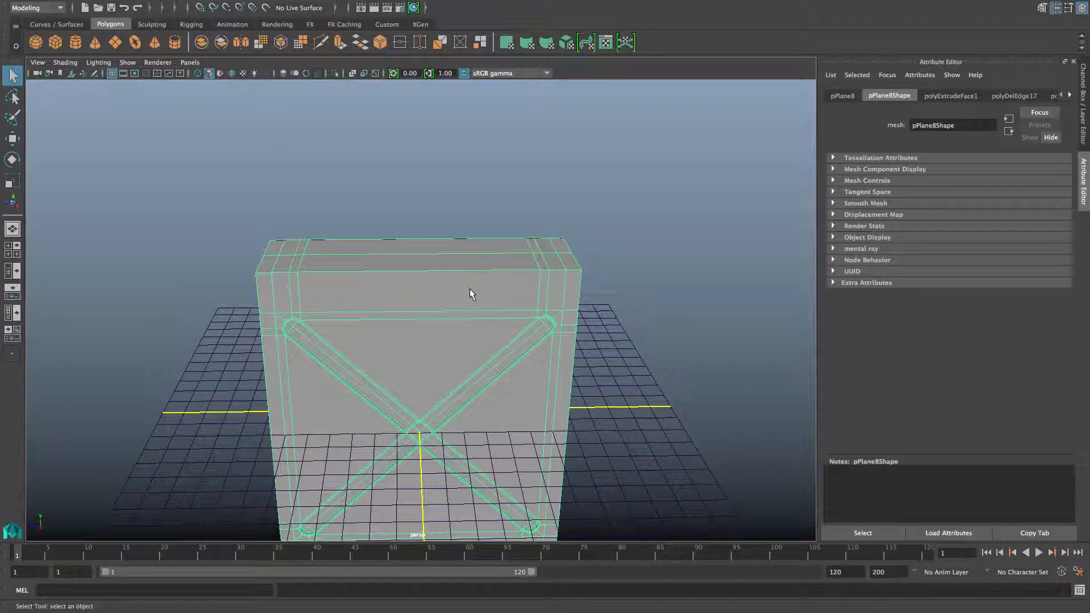
pyautogui.keyDown('alt'); pyautogui.moveTo(469, 289); pyautogui.dragTo(468, 285); pyautogui.keyUp('alt')
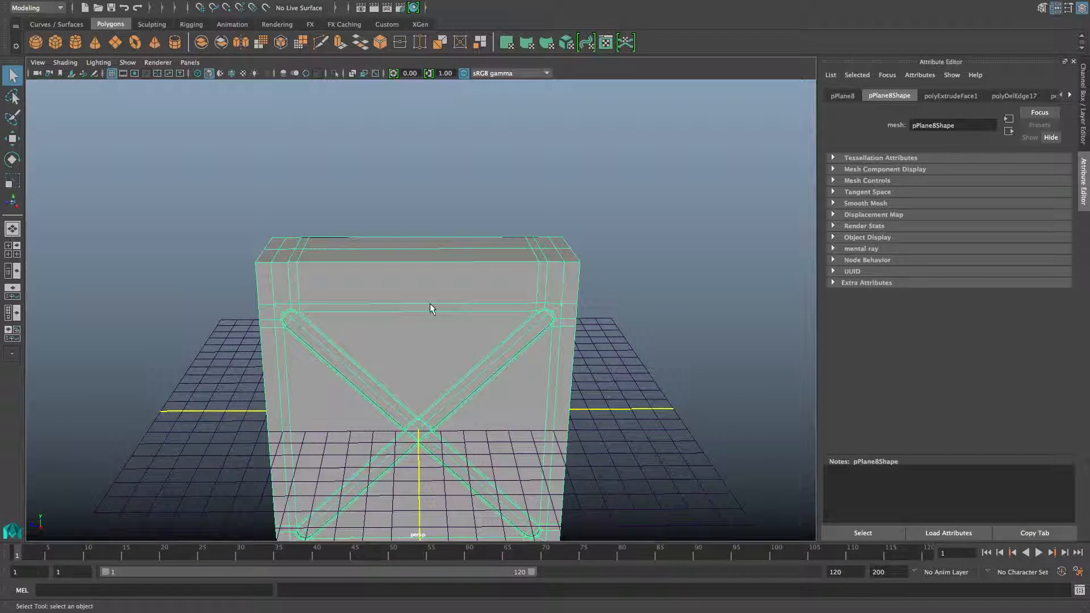
pyautogui.keyDown('alt'); pyautogui.moveTo(430, 304); pyautogui.dragTo(384, 296, button='right'); pyautogui.keyUp('alt')
pyautogui.keyDown('alt'); pyautogui.moveTo(397, 309); pyautogui.dragTo(404, 310); pyautogui.keyUp('alt')
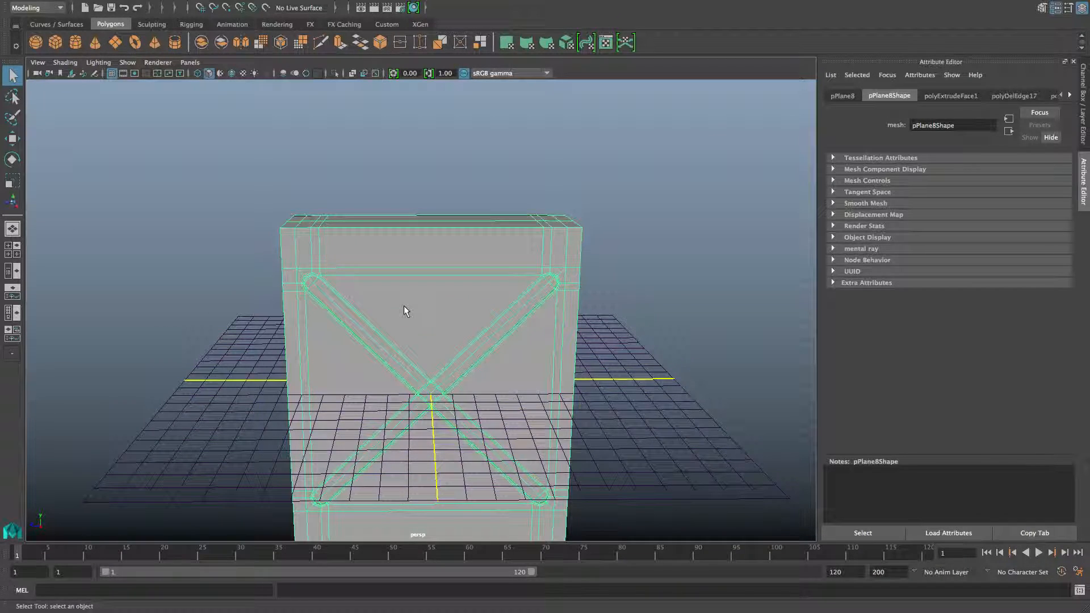
pyautogui.keyDown('alt'); pyautogui.moveTo(497, 365); pyautogui.dragTo(531, 358, button='middle'); pyautogui.keyUp('alt')
pyautogui.keyDown('alt'); pyautogui.moveTo(531, 358); pyautogui.dragTo(425, 350); pyautogui.keyUp('alt')
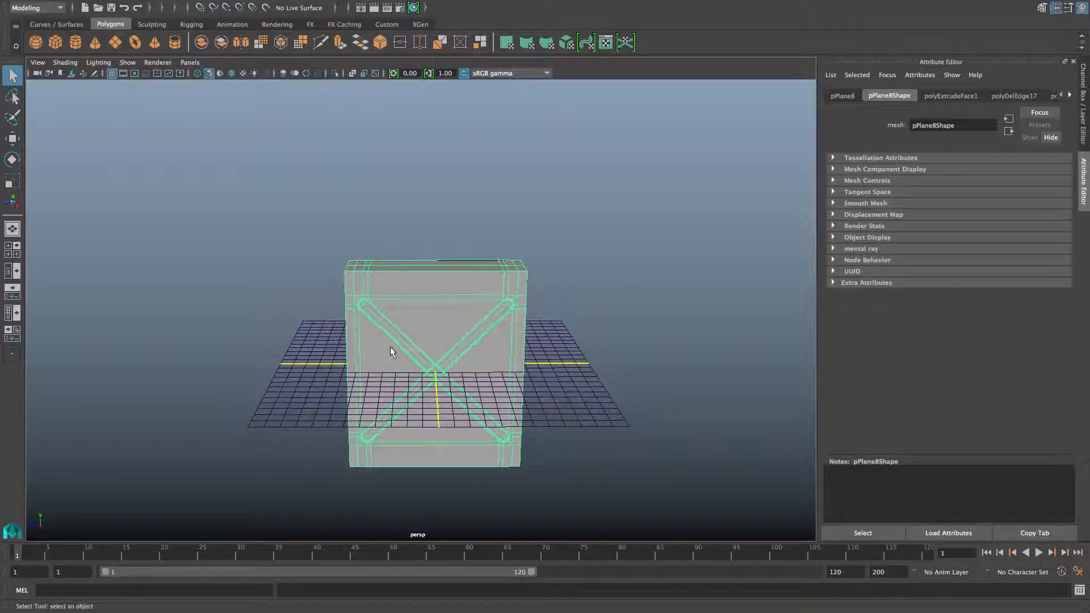
pyautogui.keyDown('alt'); pyautogui.moveTo(391, 351); pyautogui.dragTo(353, 366, button='right'); pyautogui.keyUp('alt')
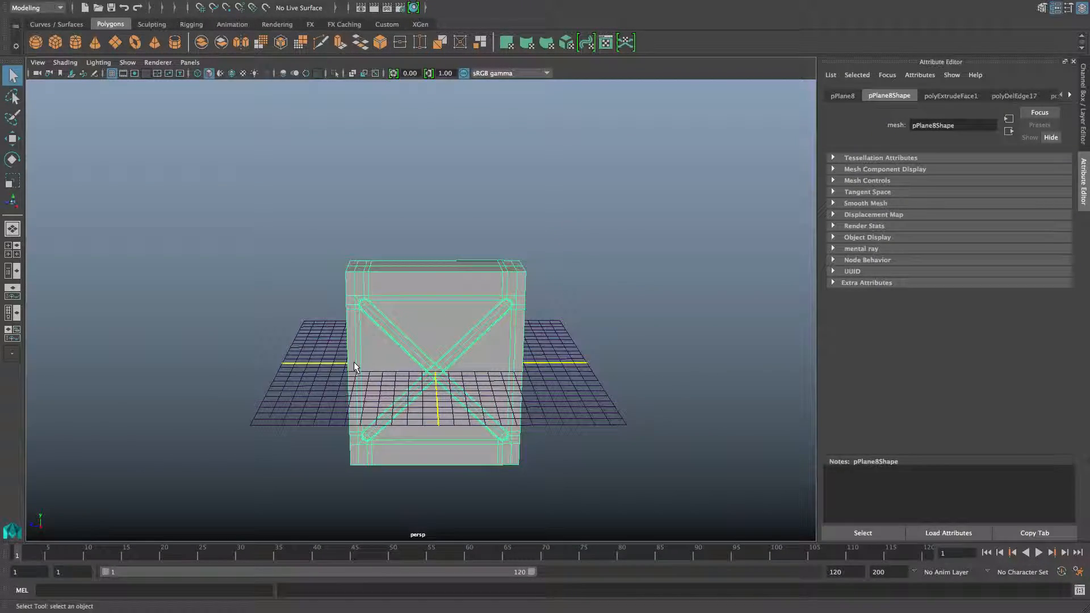
pyautogui.keyDown('alt'); pyautogui.moveTo(355, 364); pyautogui.dragTo(533, 375); pyautogui.keyUp('alt')
pyautogui.keyDown('alt'); pyautogui.moveTo(533, 375); pyautogui.dragTo(510, 357, button='middle'); pyautogui.keyUp('alt')
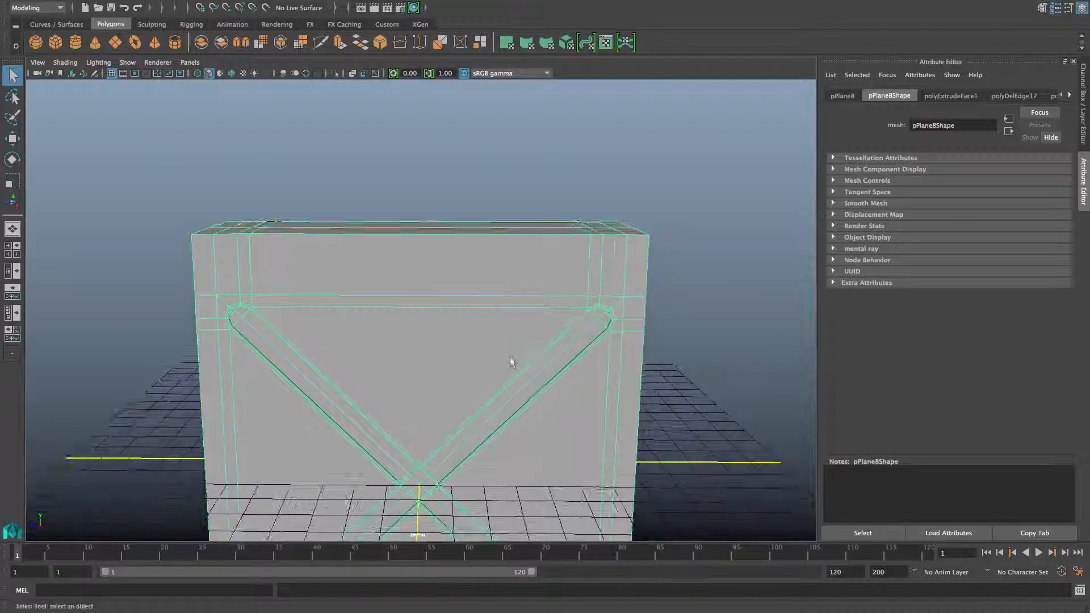
pyautogui.scroll(-5, 509, 364)
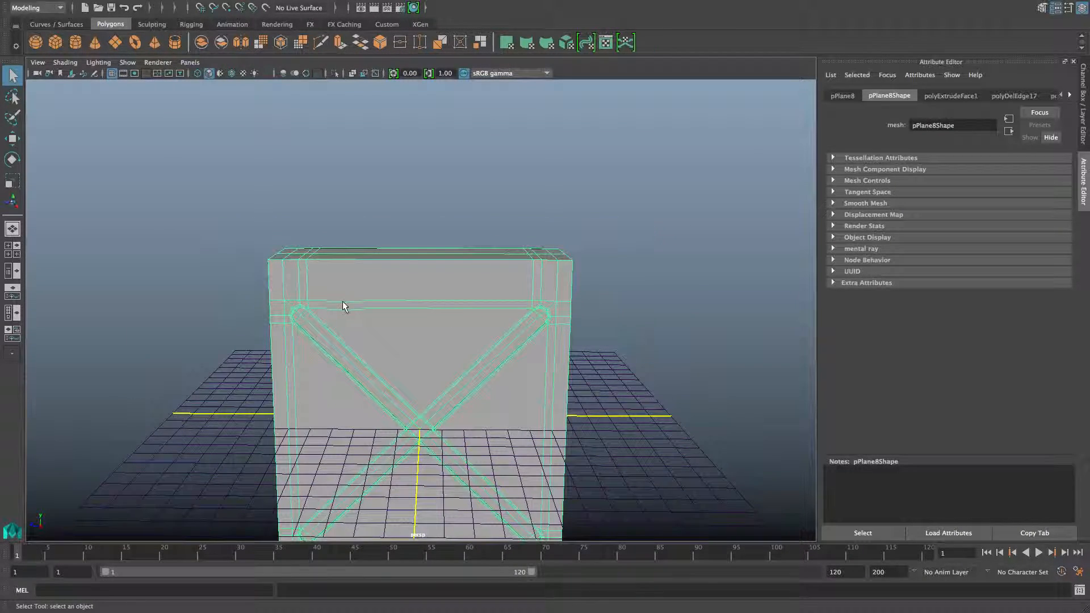
# Switch the crate to edge selection and select the edges across its upper front, including the diagonal braces.
pyautogui.moveTo(395, 276); pyautogui.dragTo(395, 247, button='right')
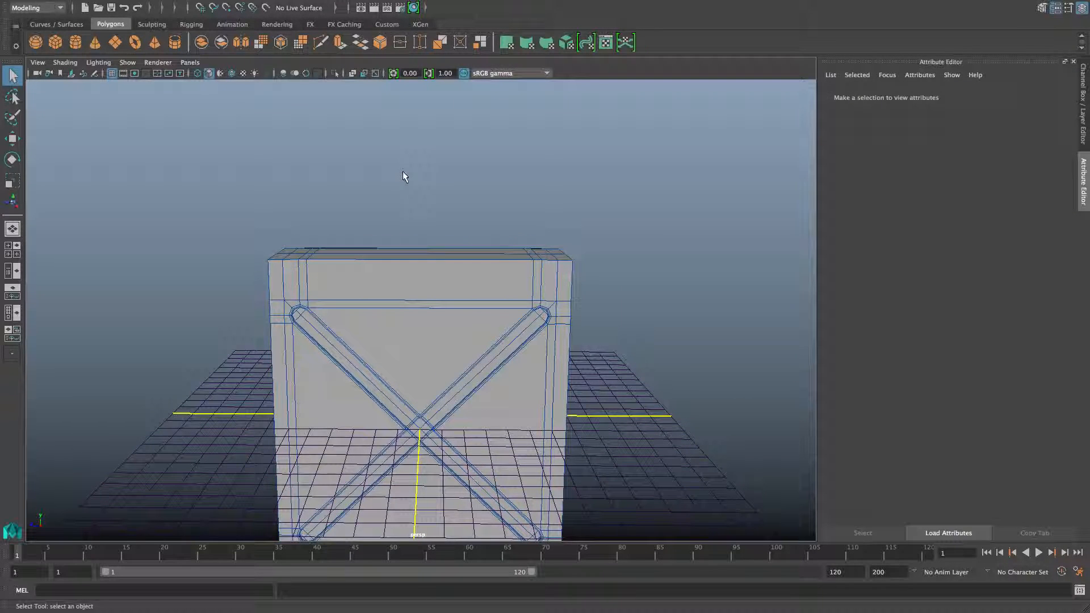
pyautogui.moveTo(447, 319); pyautogui.dragTo(457, 350)
pyautogui.moveTo(311, 202); pyautogui.dragTo(461, 307)
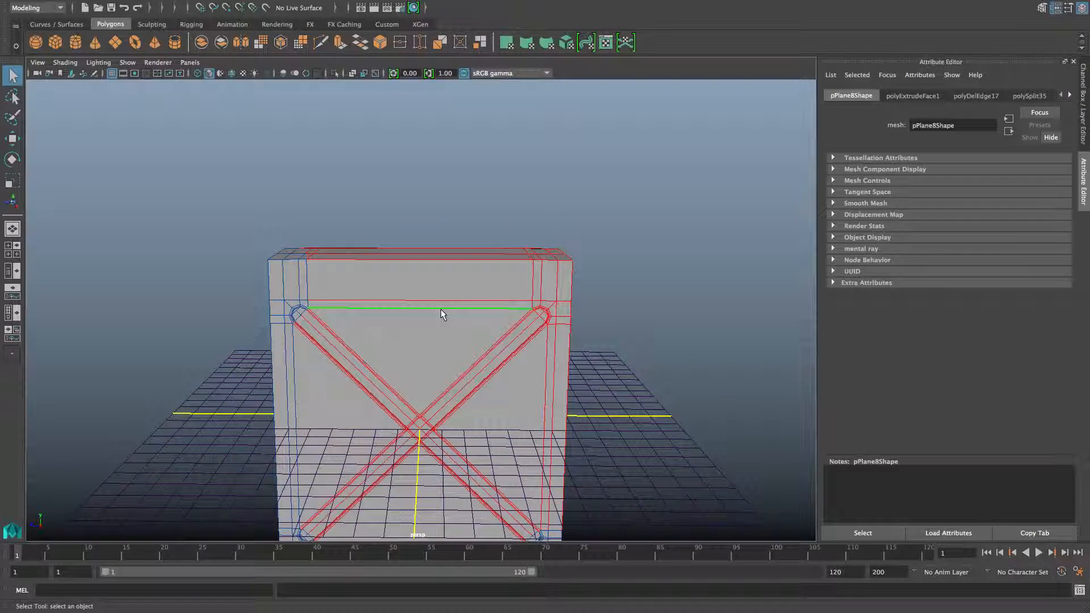
# Switch the crate to vertex selection, select the upper-left corner vertices and examine them from several angles.
pyautogui.moveTo(440, 309); pyautogui.dragTo(385, 301, button='right')
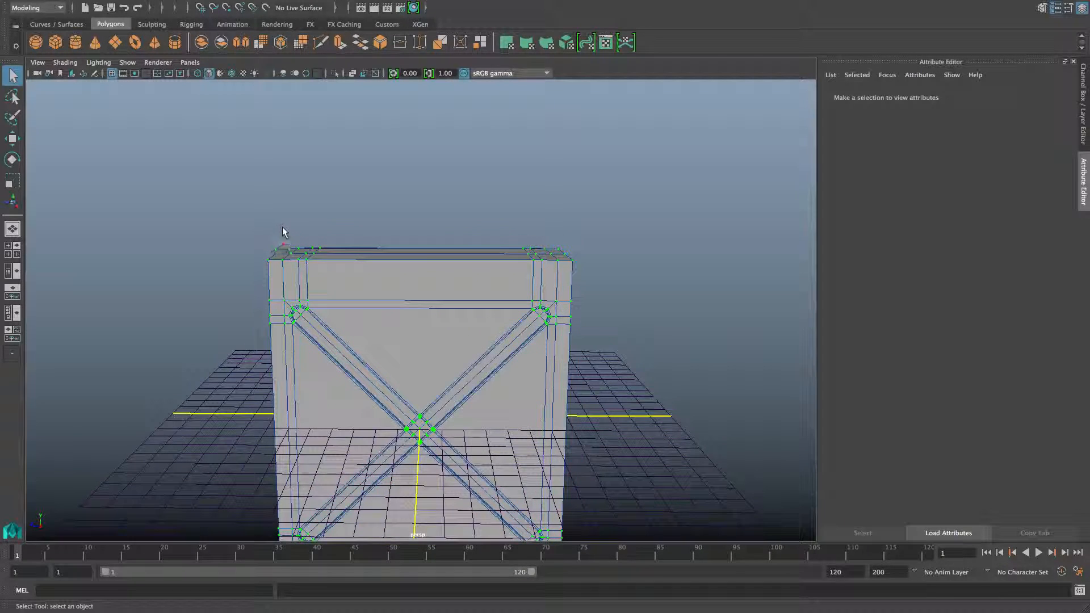
pyautogui.moveTo(304, 298); pyautogui.dragTo(322, 325)
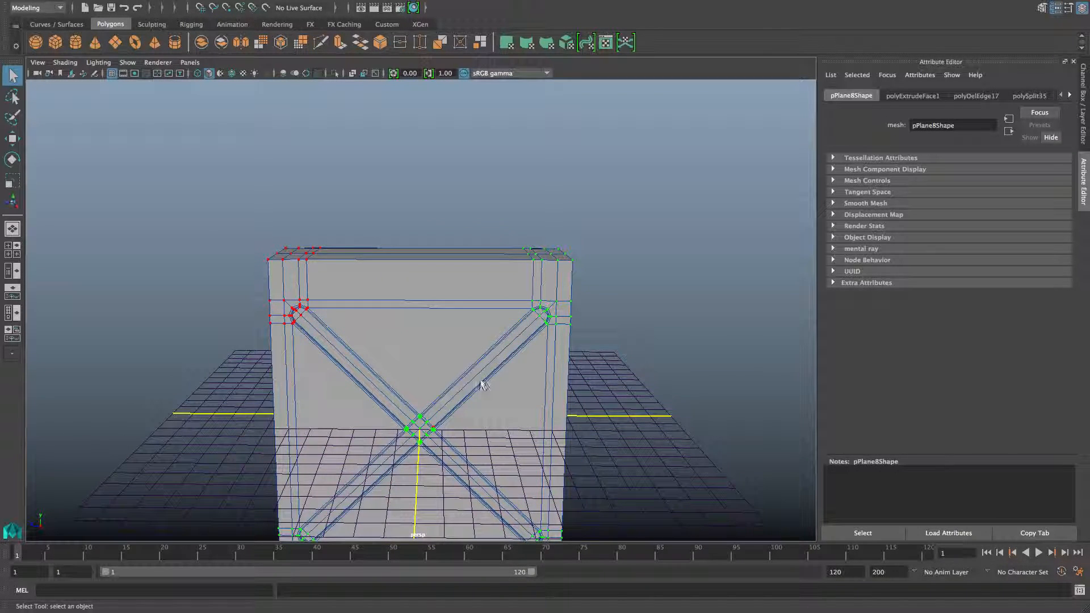
pyautogui.keyDown('alt'); pyautogui.moveTo(507, 435); pyautogui.dragTo(488, 418); pyautogui.keyUp('alt')
pyautogui.keyDown('alt'); pyautogui.moveTo(384, 296); pyautogui.dragTo(466, 354); pyautogui.keyUp('alt')
pyautogui.keyDown('alt'); pyautogui.moveTo(465, 355); pyautogui.dragTo(447, 355, button='right'); pyautogui.keyUp('alt')
pyautogui.keyDown('alt'); pyautogui.moveTo(447, 355); pyautogui.dragTo(444, 362); pyautogui.keyUp('alt')
pyautogui.keyDown('alt'); pyautogui.moveTo(461, 372); pyautogui.dragTo(464, 357, button='middle'); pyautogui.keyUp('alt')
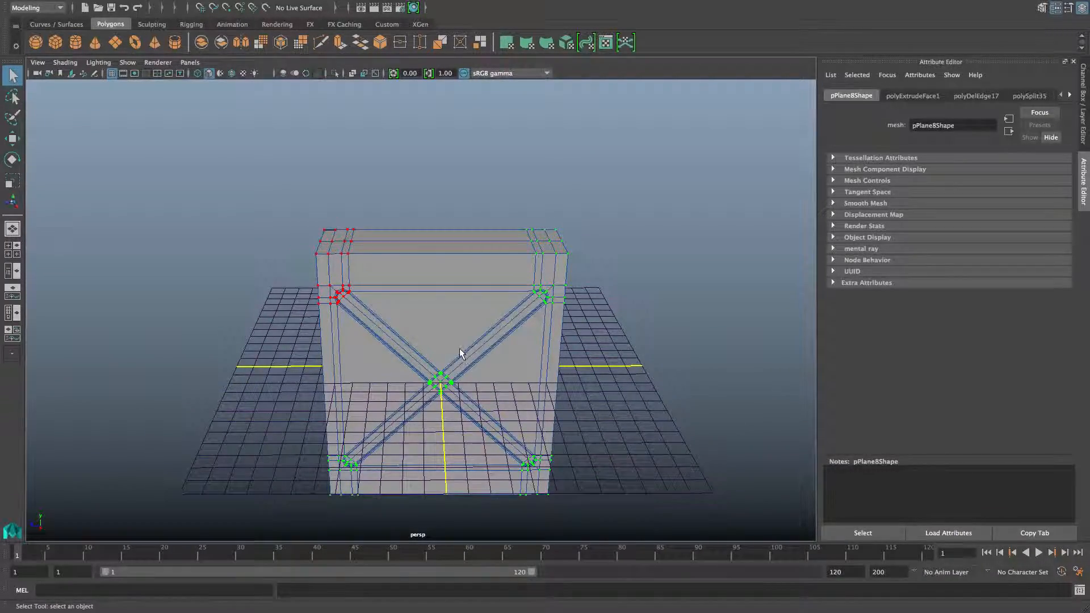
pyautogui.keyDown('alt'); pyautogui.moveTo(459, 355); pyautogui.dragTo(462, 341); pyautogui.keyUp('alt')
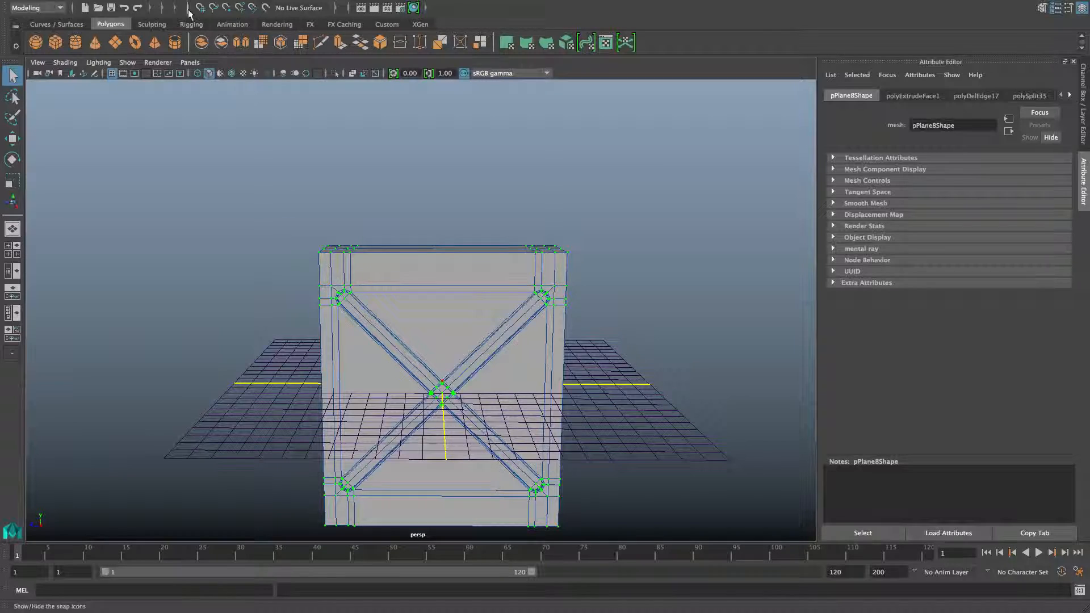
# Open the Color Settings and look through the General colors.
pyautogui.moveTo(188, 3)
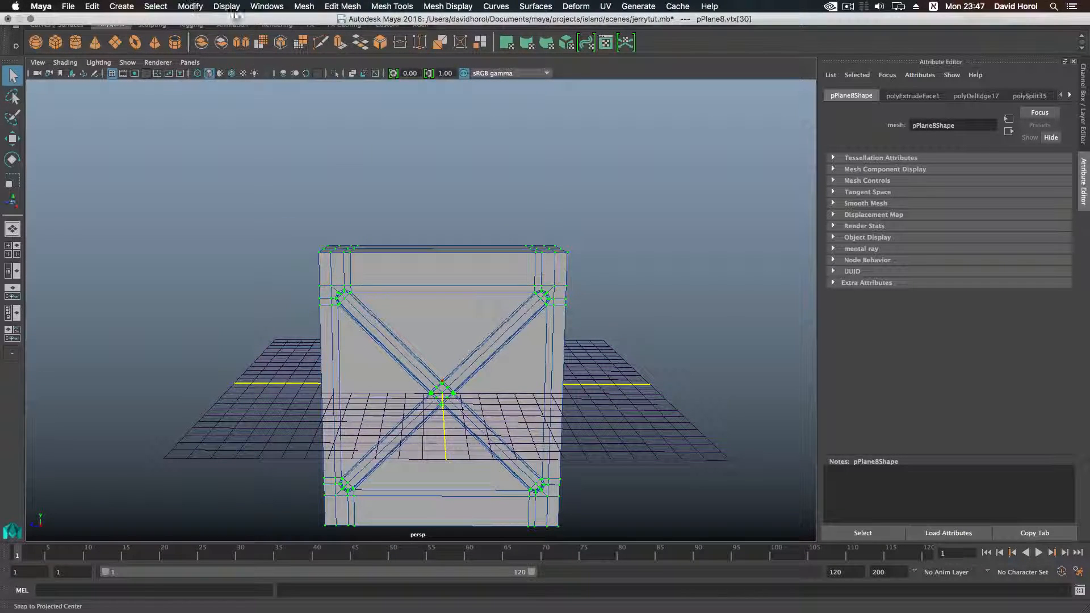
pyautogui.click(267, 6)
pyautogui.moveTo(307, 71)
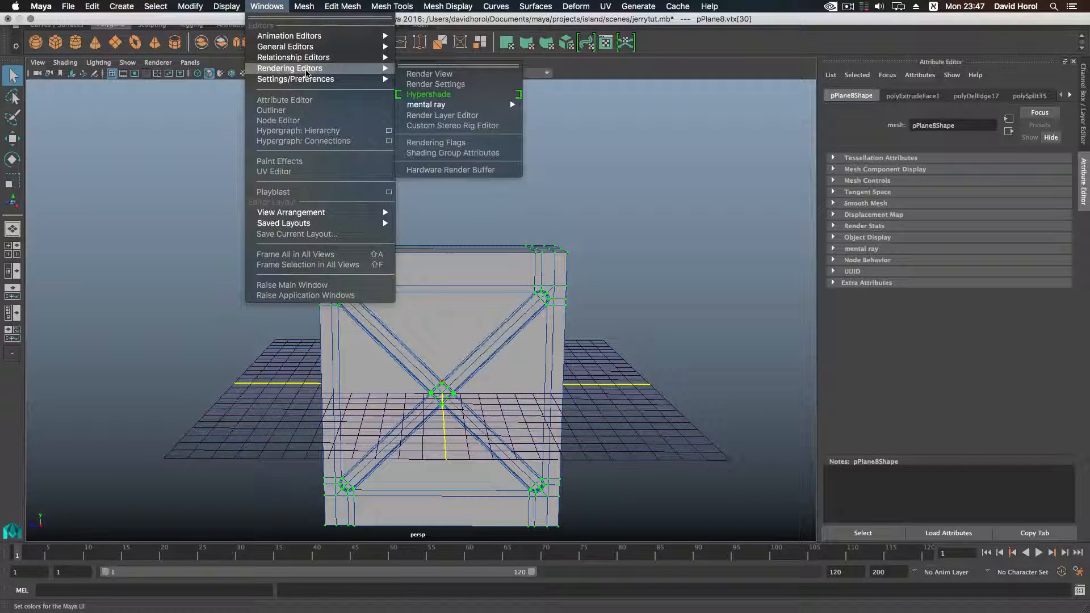
pyautogui.moveTo(369, 85)
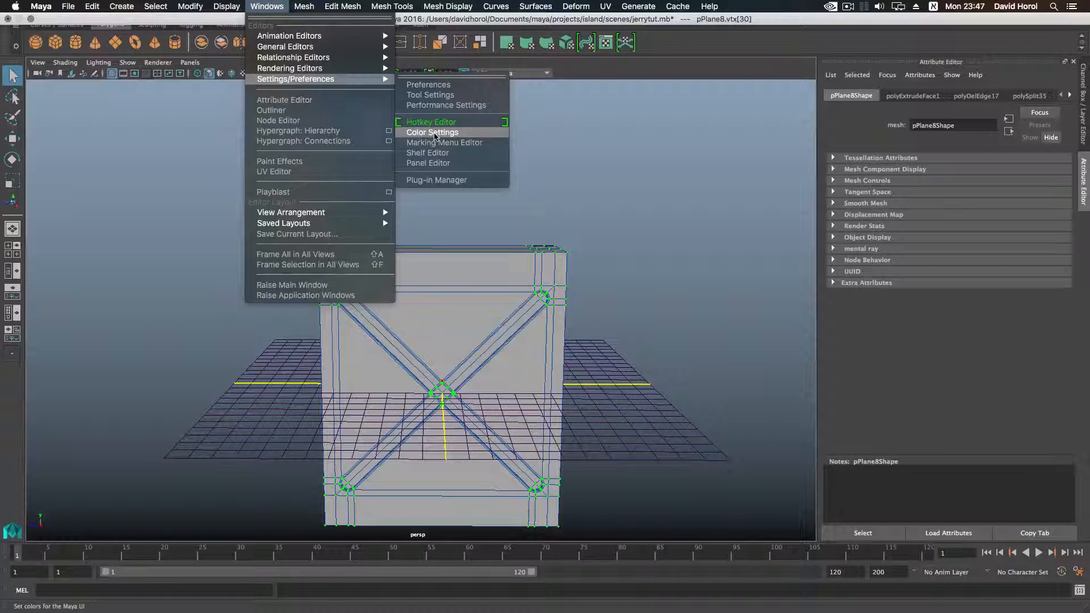
pyautogui.click(435, 135)
pyautogui.moveTo(204, 43); pyautogui.dragTo(380, 76)
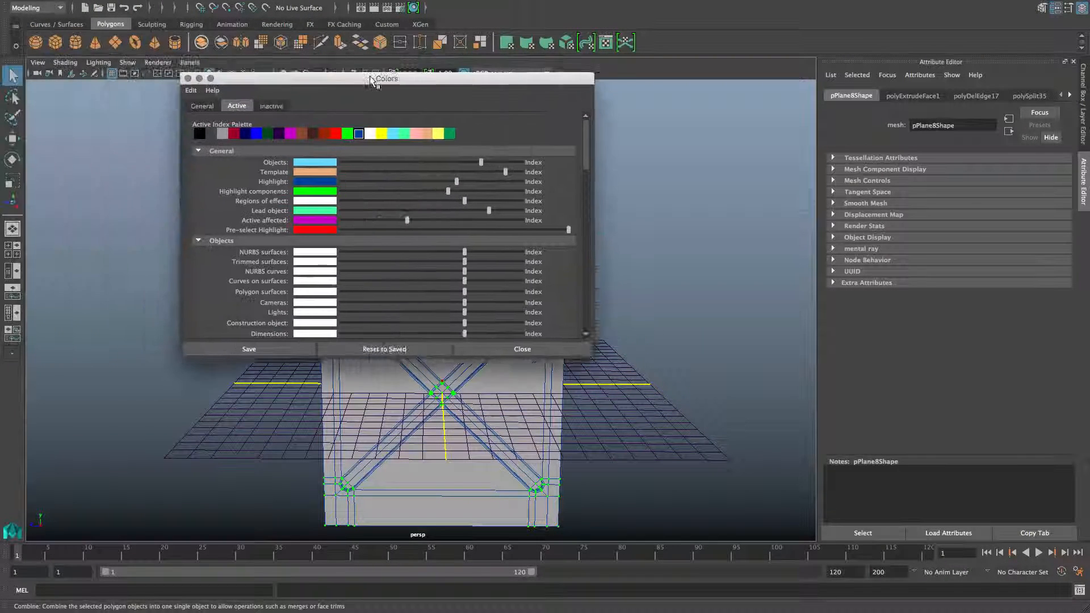
pyautogui.click(272, 106)
pyautogui.click(202, 106)
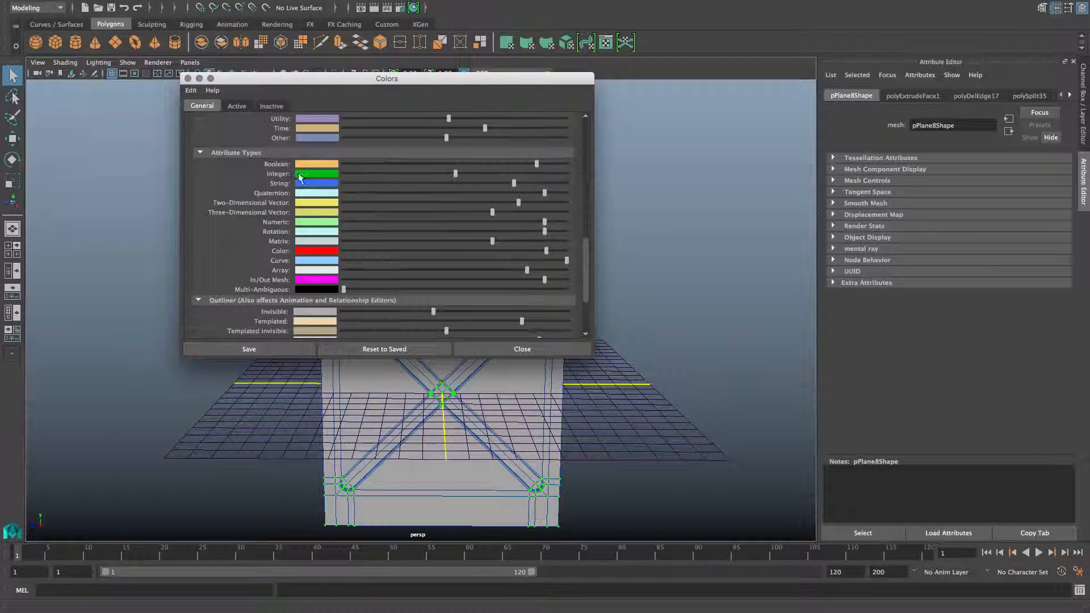
pyautogui.scroll(-3, 297, 179)
pyautogui.scroll(10, 296, 181)
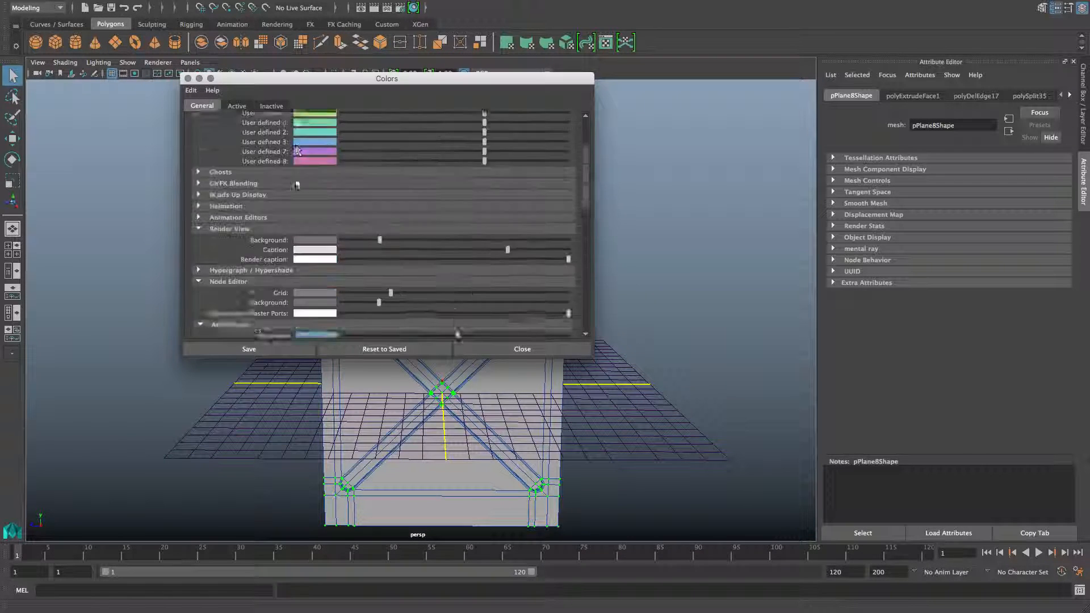
# Look through the Inactive colors for modeling and objects, and close the color settings.
pyautogui.click(270, 106)
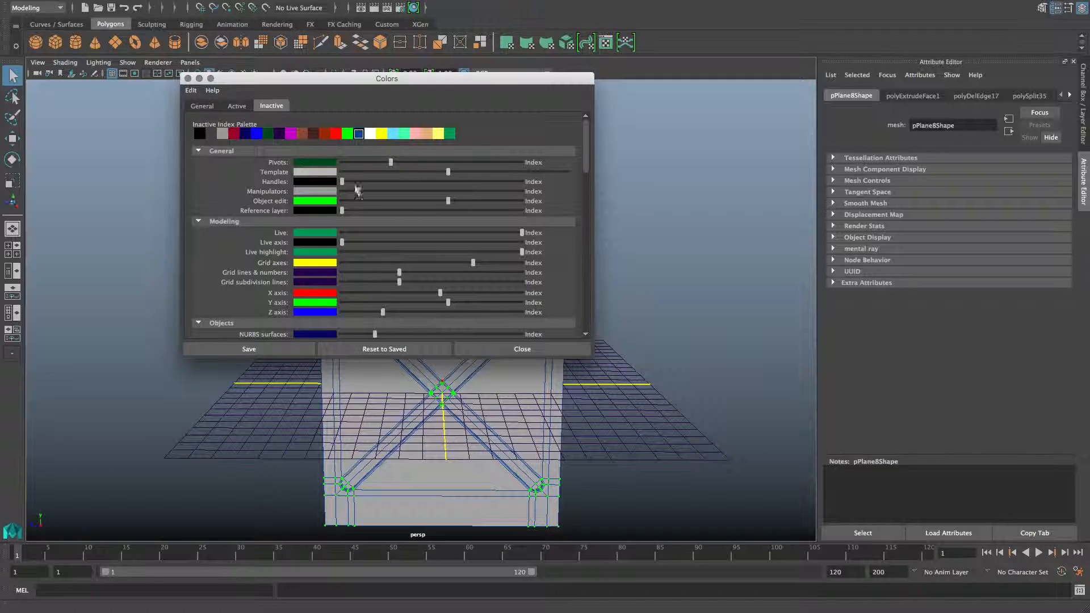
pyautogui.scroll(-2, 336, 223)
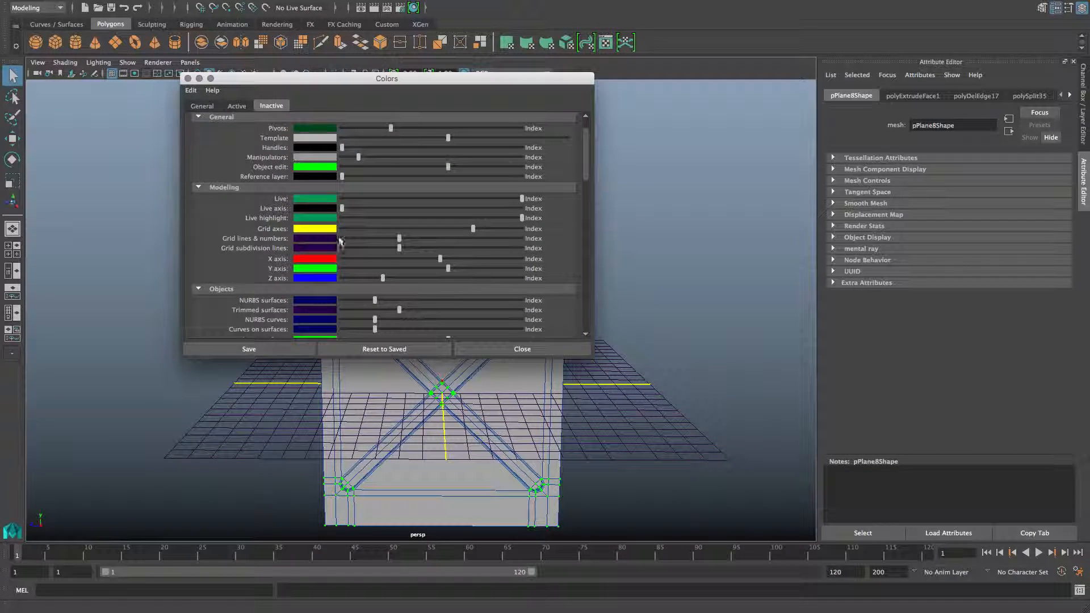
pyautogui.scroll(2, 340, 241)
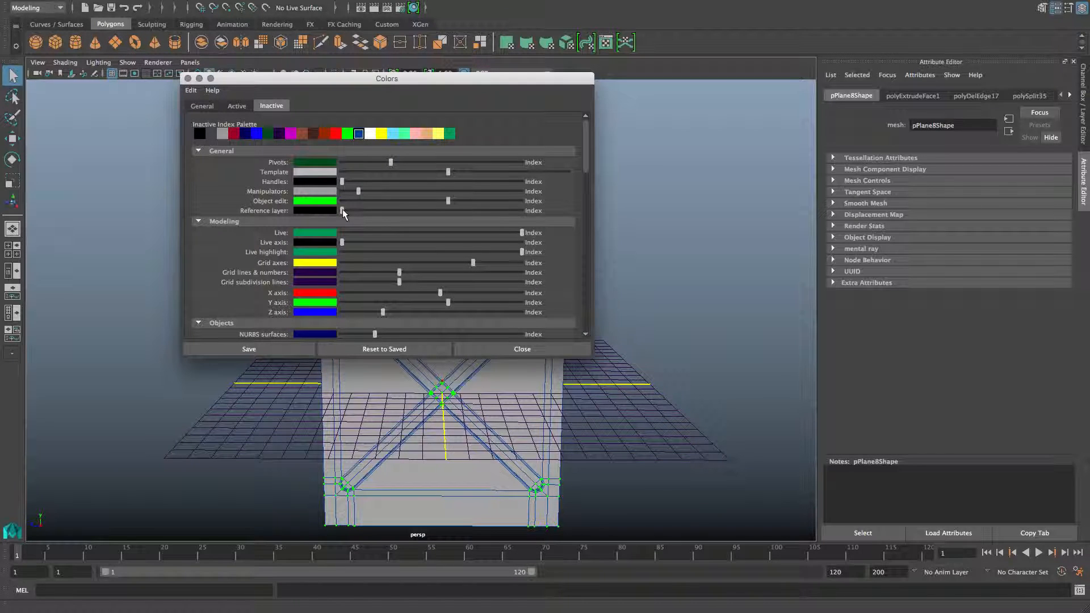
pyautogui.scroll(-10, 328, 244)
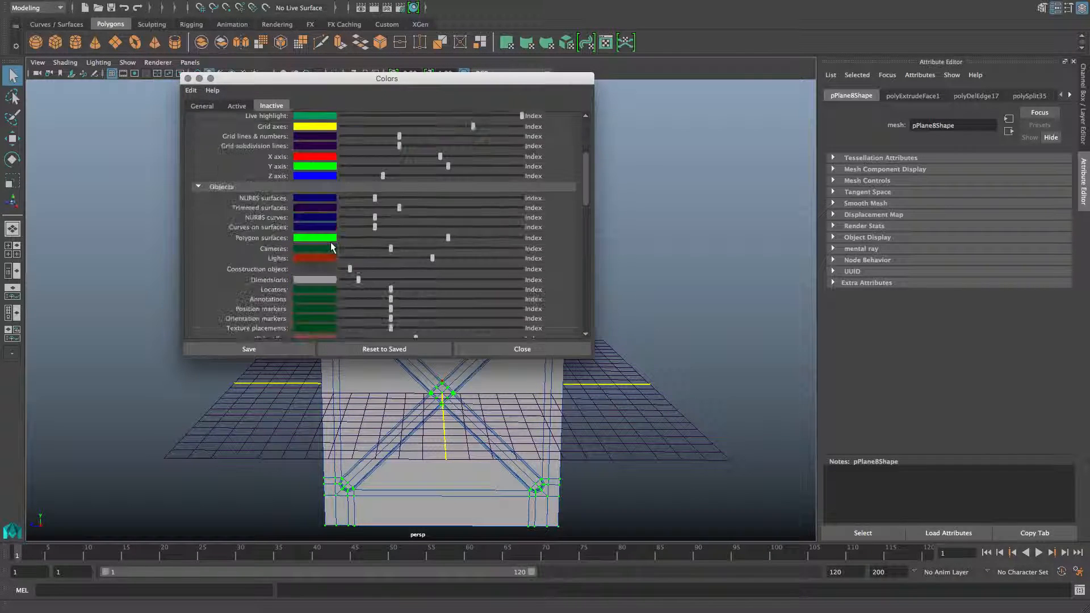
pyautogui.scroll(10, 331, 245)
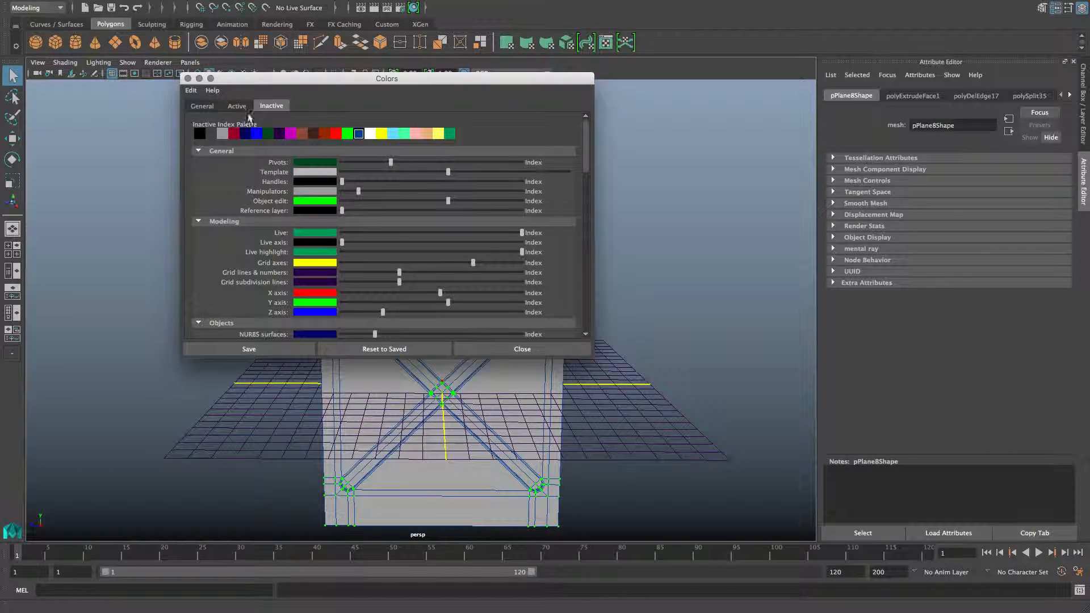
pyautogui.click(188, 79)
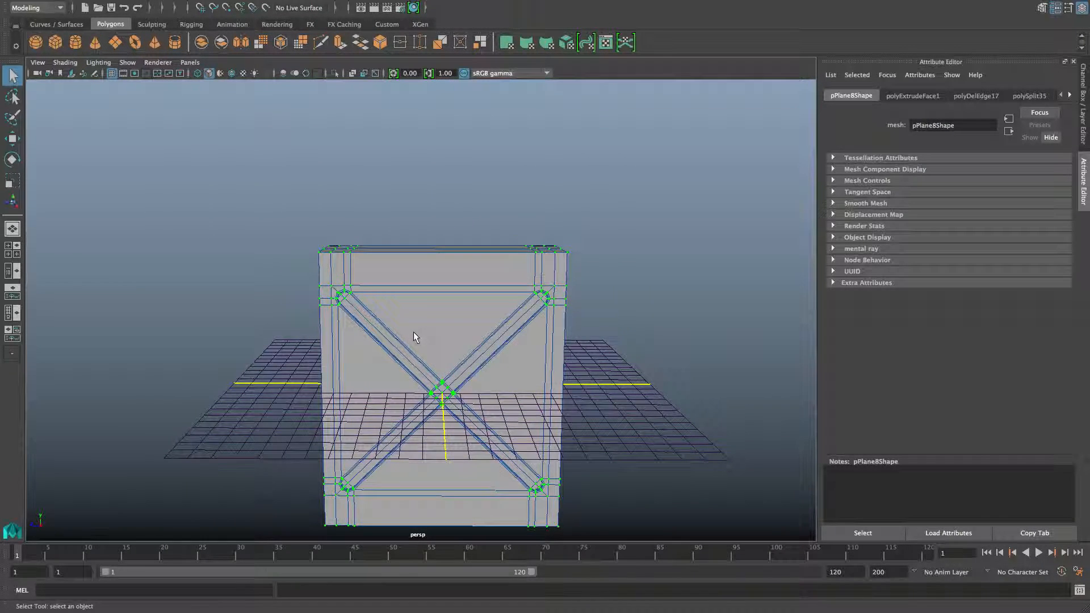
# Leave vertex selection on the crate and switch it to face selection.
pyautogui.keyDown('alt'); pyautogui.moveTo(413, 333); pyautogui.dragTo(427, 296); pyautogui.keyUp('alt')
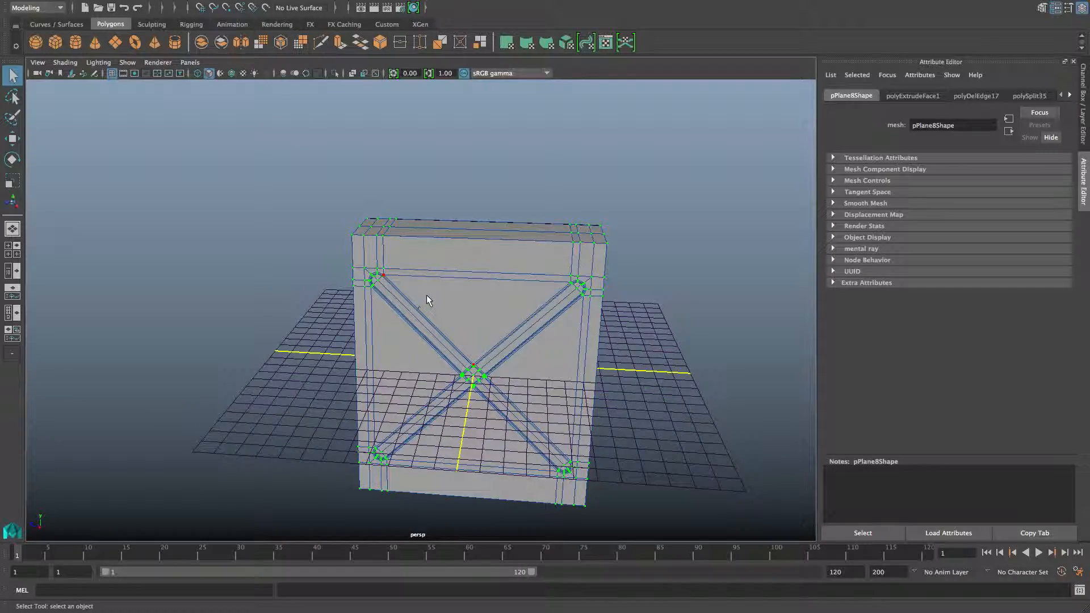
pyautogui.press('F8')
pyautogui.keyDown('alt'); pyautogui.moveTo(514, 285); pyautogui.dragTo(409, 304); pyautogui.keyUp('alt')
pyautogui.keyDown('alt'); pyautogui.moveTo(409, 305); pyautogui.dragTo(511, 326, button='right'); pyautogui.keyUp('alt')
pyautogui.keyDown('alt'); pyautogui.moveTo(511, 326); pyautogui.dragTo(489, 333, button='middle'); pyautogui.keyUp('alt')
pyautogui.rightClick(496, 261)
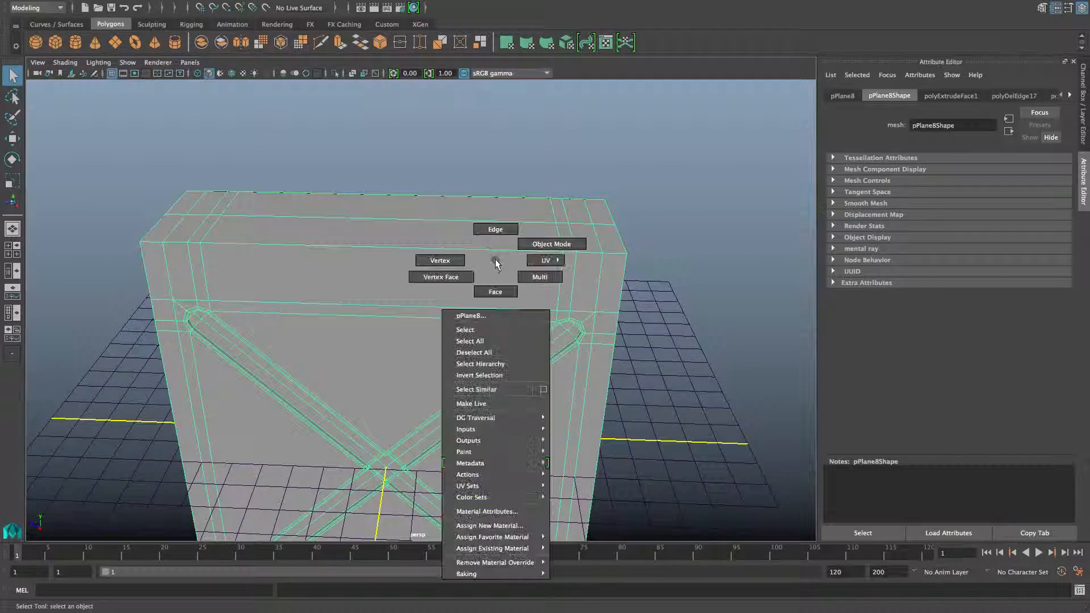
pyautogui.click(495, 291)
pyautogui.keyDown('alt'); pyautogui.moveTo(492, 287); pyautogui.dragTo(540, 287); pyautogui.keyUp('alt')
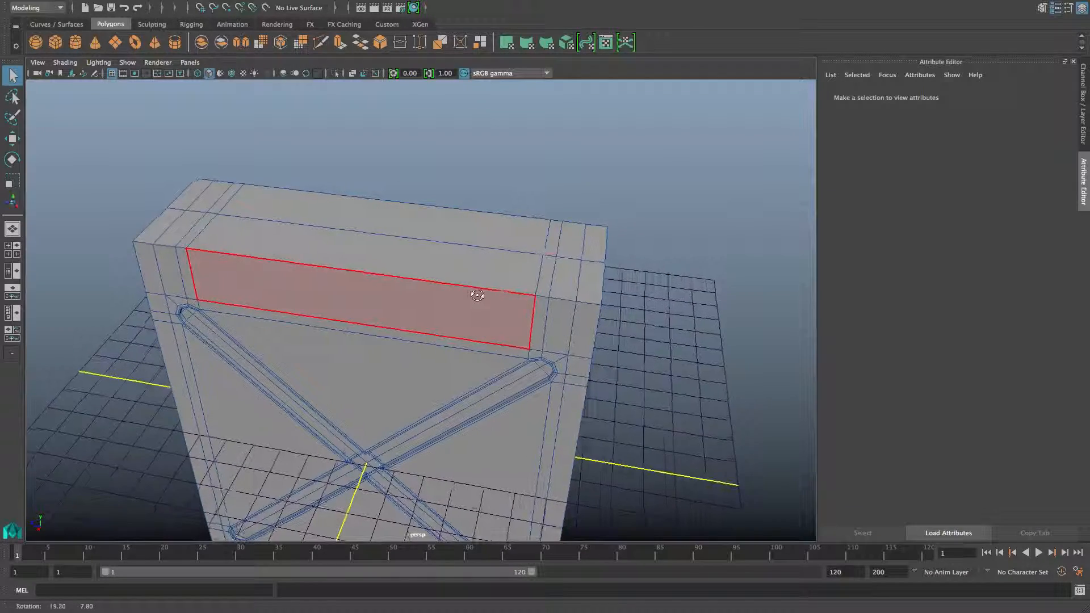
# Select all the small top faces at the crate's upper-right corner, front and back rows.
pyautogui.click(580, 293)
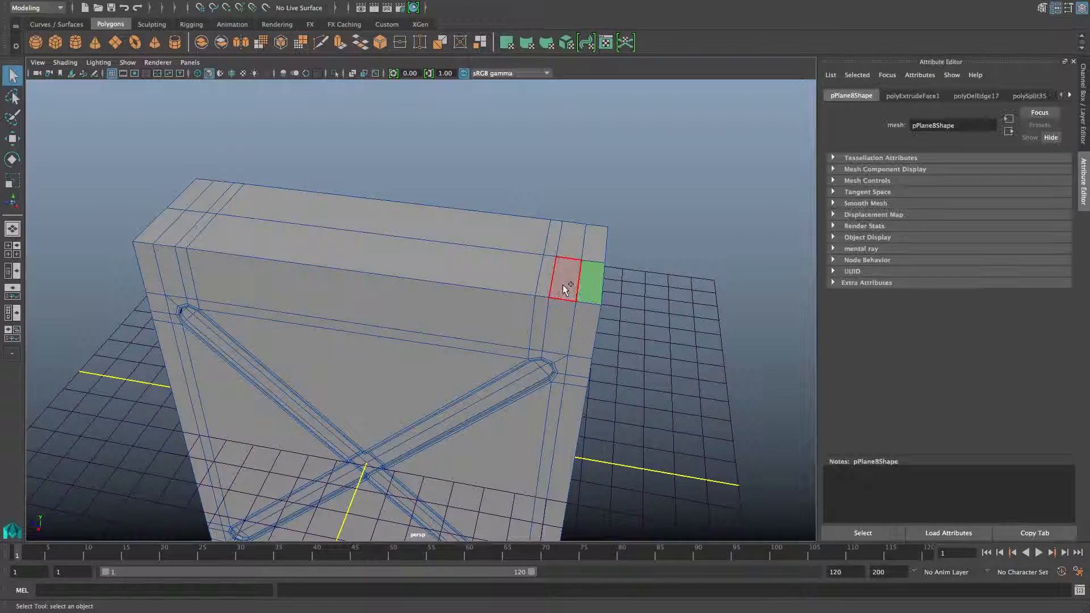
pyautogui.keyDown('shift'); pyautogui.click(564, 288); pyautogui.keyUp('shift')
pyautogui.keyDown('shift'); pyautogui.click(534, 283); pyautogui.keyUp('shift')
pyautogui.keyDown('shift'); pyautogui.click(536, 284); pyautogui.keyUp('shift')
pyautogui.keyDown('shift'); pyautogui.click(546, 286); pyautogui.keyUp('shift')
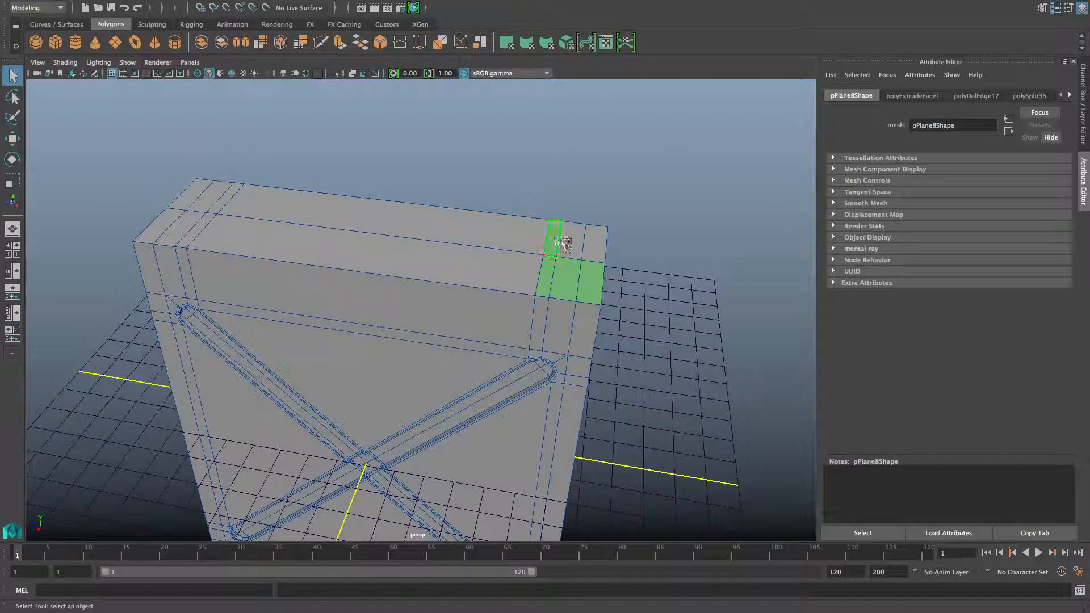
pyautogui.keyDown('alt'); pyautogui.moveTo(574, 268); pyautogui.dragTo(468, 283); pyautogui.keyUp('alt')
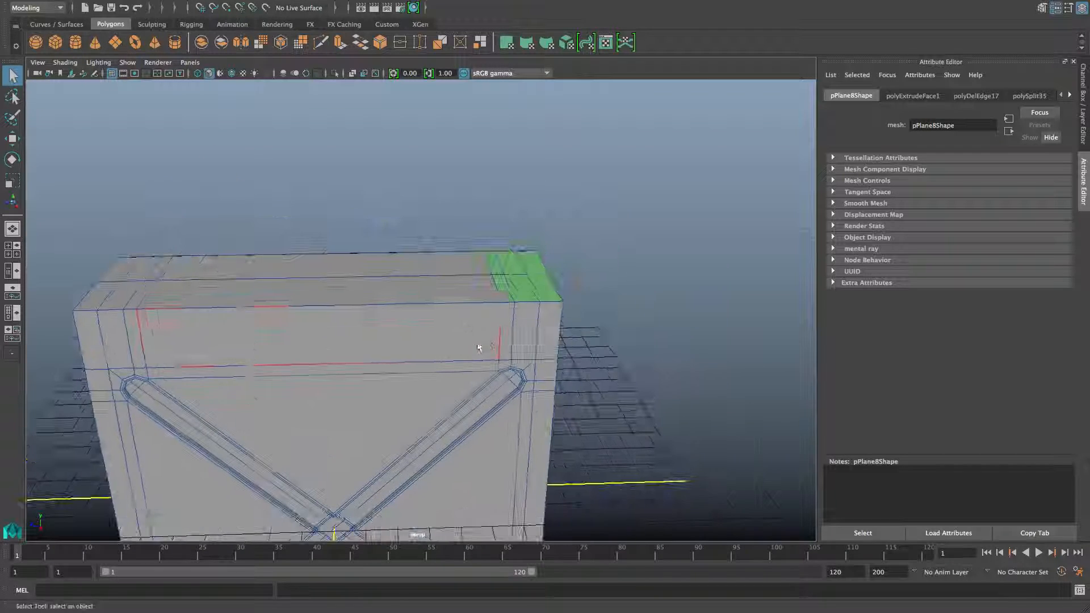
# Extrude the selected corner faces and pull them straight up into a raised block.
pyautogui.click(340, 42)
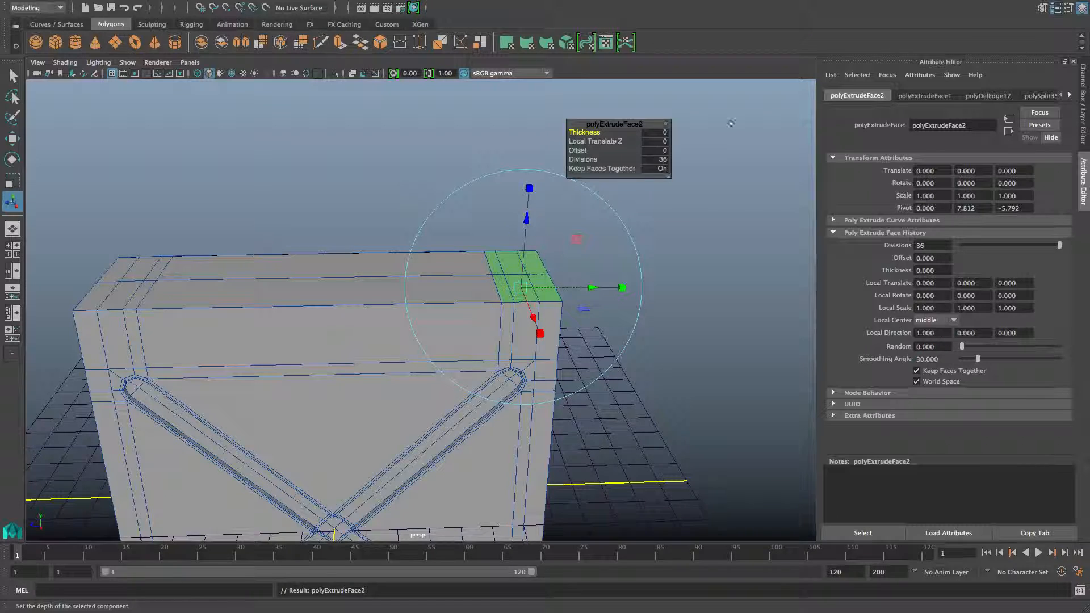
pyautogui.moveTo(1022, 2)
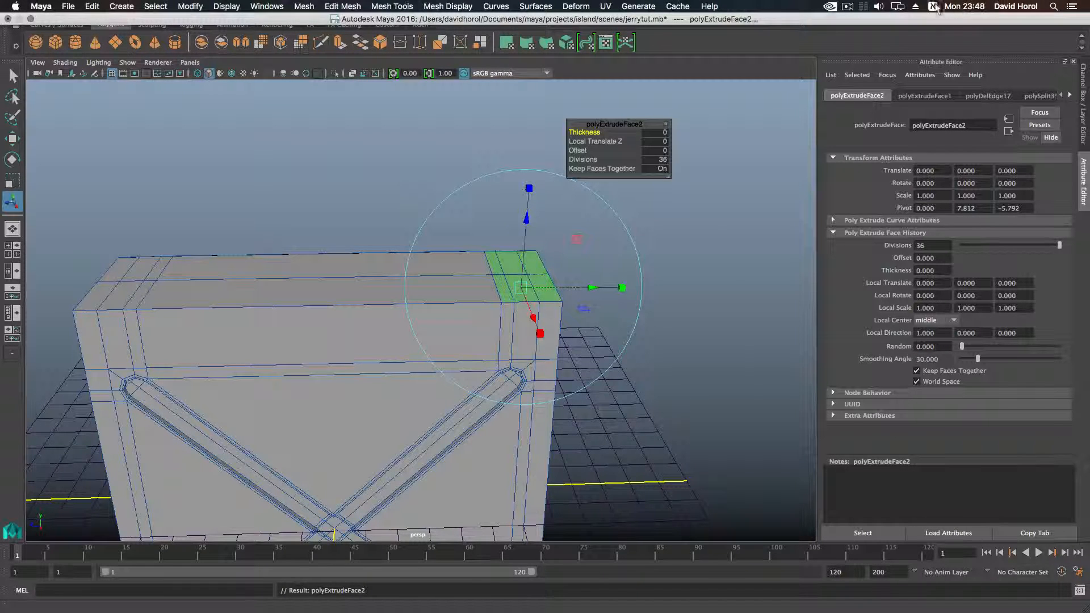
pyautogui.click(933, 6)
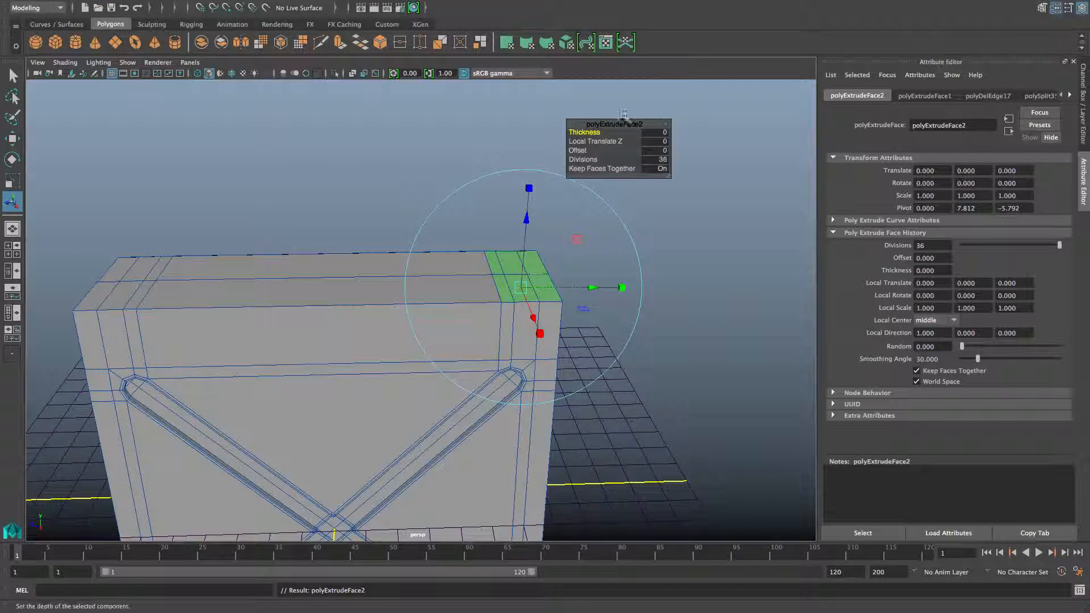
pyautogui.press('w')
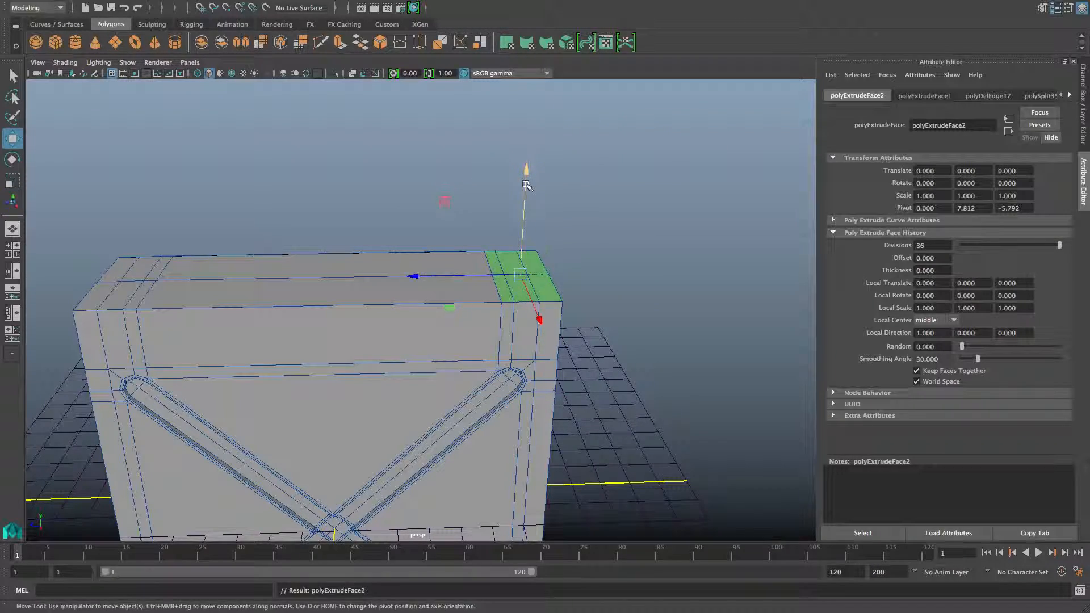
pyautogui.moveTo(531, 185); pyautogui.dragTo(531, 134)
pyautogui.keyDown('alt'); pyautogui.moveTo(527, 225); pyautogui.dragTo(516, 188); pyautogui.keyUp('alt')
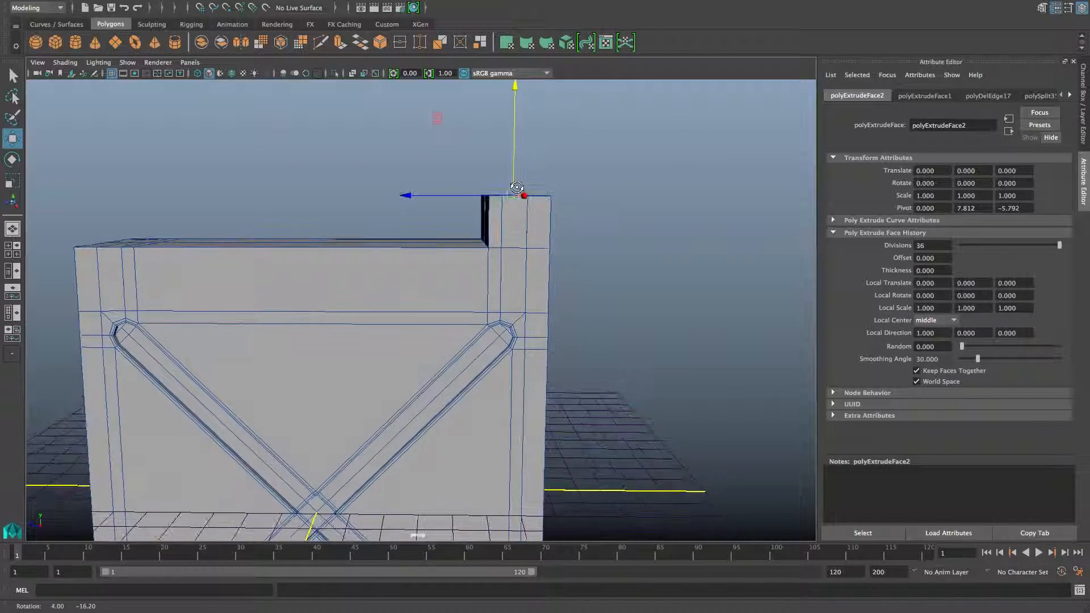
# Raise the top of the extruded corner block further and check its height from several angles.
pyautogui.scroll(3, 517, 189)
pyautogui.keyDown('alt'); pyautogui.moveTo(523, 197); pyautogui.dragTo(509, 249, button='middle'); pyautogui.keyUp('alt')
pyautogui.keyDown('alt'); pyautogui.moveTo(510, 249); pyautogui.dragTo(569, 252); pyautogui.keyUp('alt')
pyautogui.keyDown('alt'); pyautogui.moveTo(534, 314); pyautogui.dragTo(551, 313, button='middle'); pyautogui.keyUp('alt')
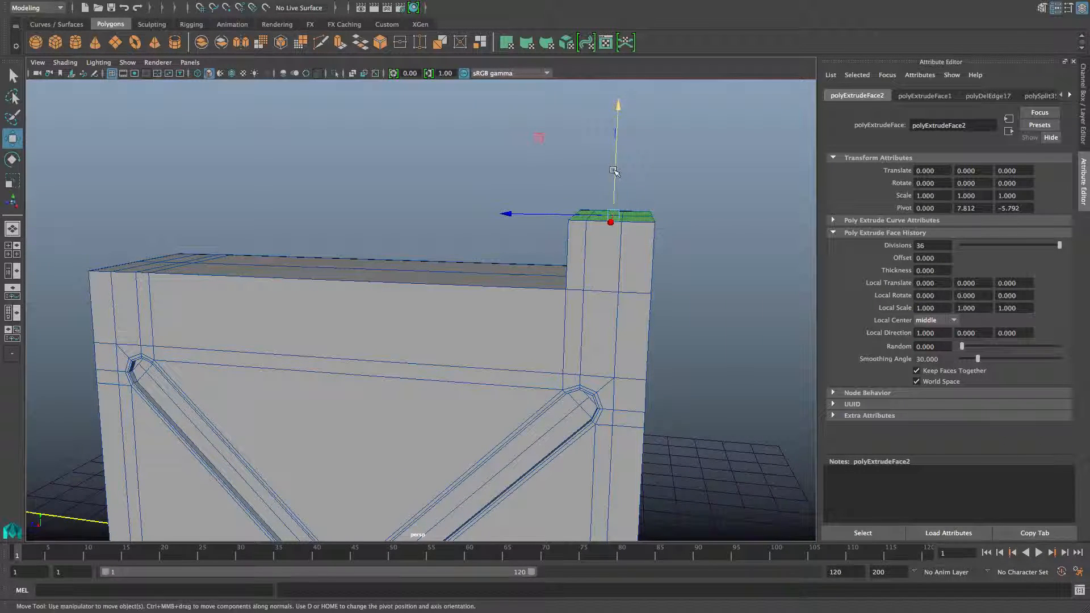
pyautogui.moveTo(615, 172); pyautogui.dragTo(617, 165)
pyautogui.moveTo(534, 205)
pyautogui.keyDown('alt'); pyautogui.mouseDown()
pyautogui.moveTo(555, 201)
pyautogui.moveTo(546, 202)
pyautogui.mouseUp(); pyautogui.keyUp('alt')
pyautogui.moveTo(631, 165); pyautogui.dragTo(632, 152)
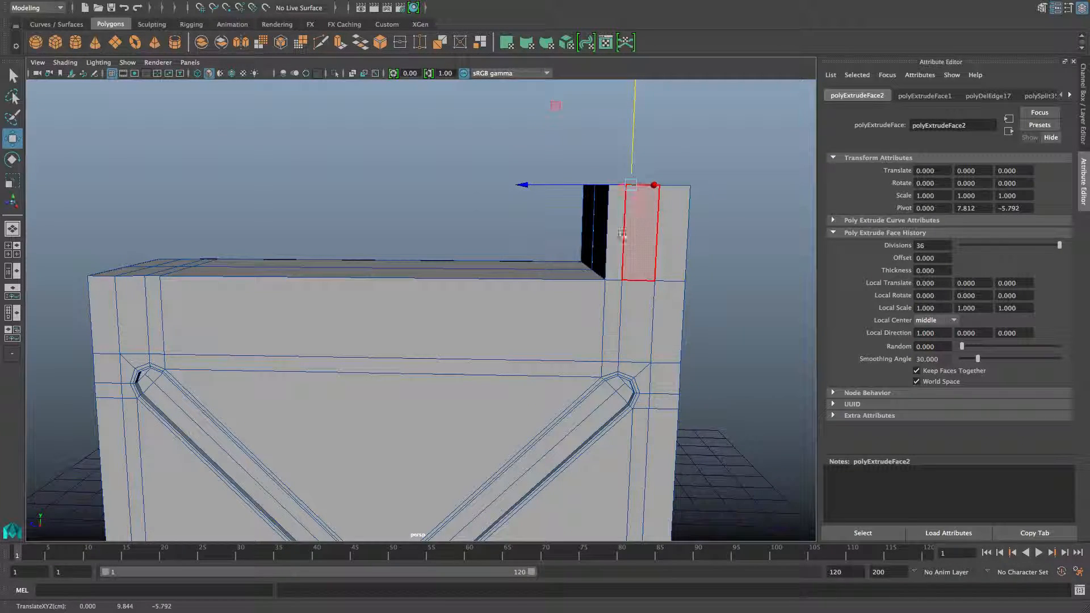
pyautogui.keyDown('alt'); pyautogui.moveTo(622, 236); pyautogui.dragTo(647, 258); pyautogui.keyUp('alt')
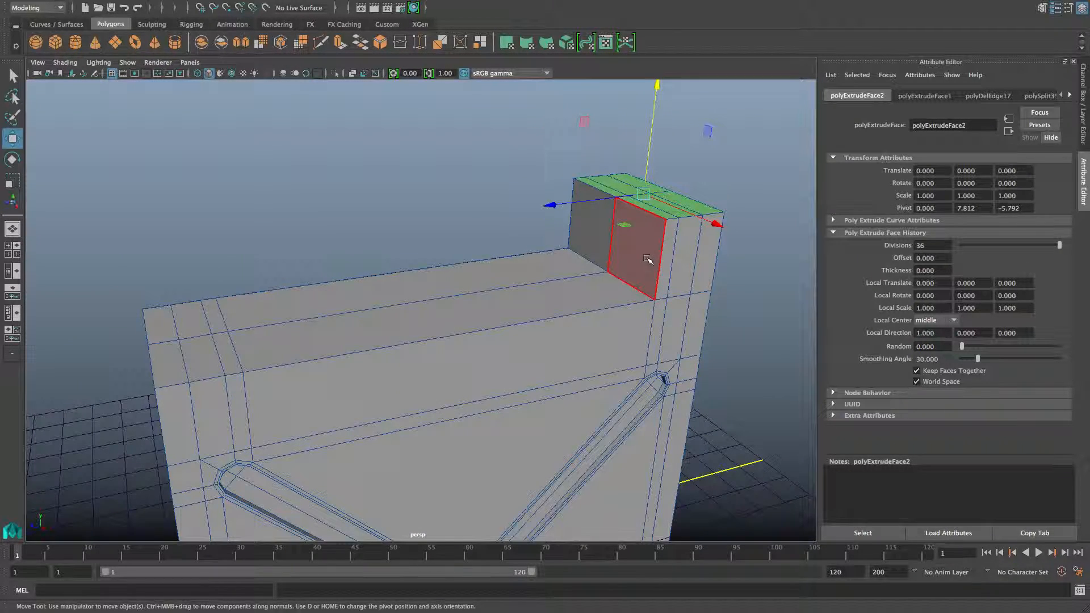
# Switch the crate to object selection, preview it smoothed, and return it to the unsmoothed display.
pyautogui.press('F8')
pyautogui.press('3')
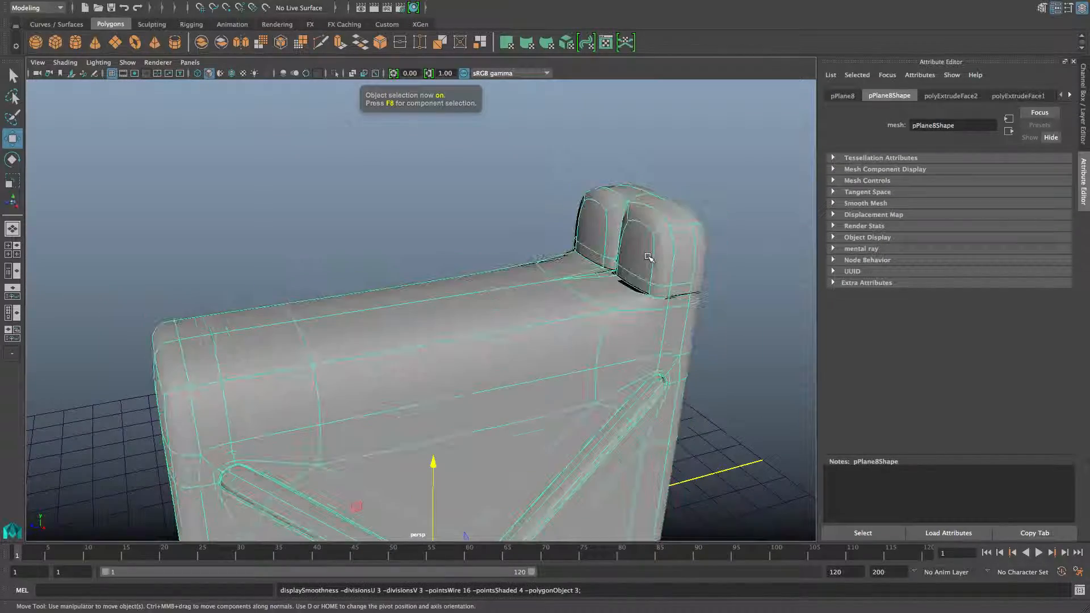
pyautogui.keyDown('alt'); pyautogui.moveTo(649, 258); pyautogui.dragTo(529, 278); pyautogui.keyUp('alt')
pyautogui.press('1')
# Delete the hidden interior faces inside the raised corner block, along the crate's centre seam.
pyautogui.scroll(5, 511, 275)
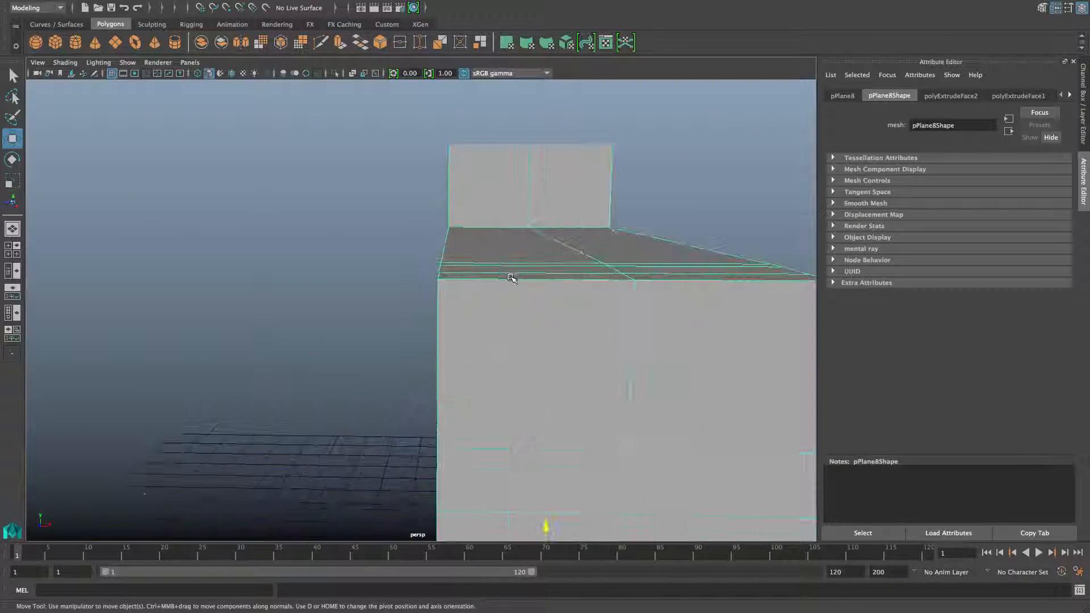
pyautogui.keyDown('alt'); pyautogui.moveTo(543, 274); pyautogui.dragTo(452, 283, button='middle'); pyautogui.keyUp('alt')
pyautogui.scroll(10, 452, 283)
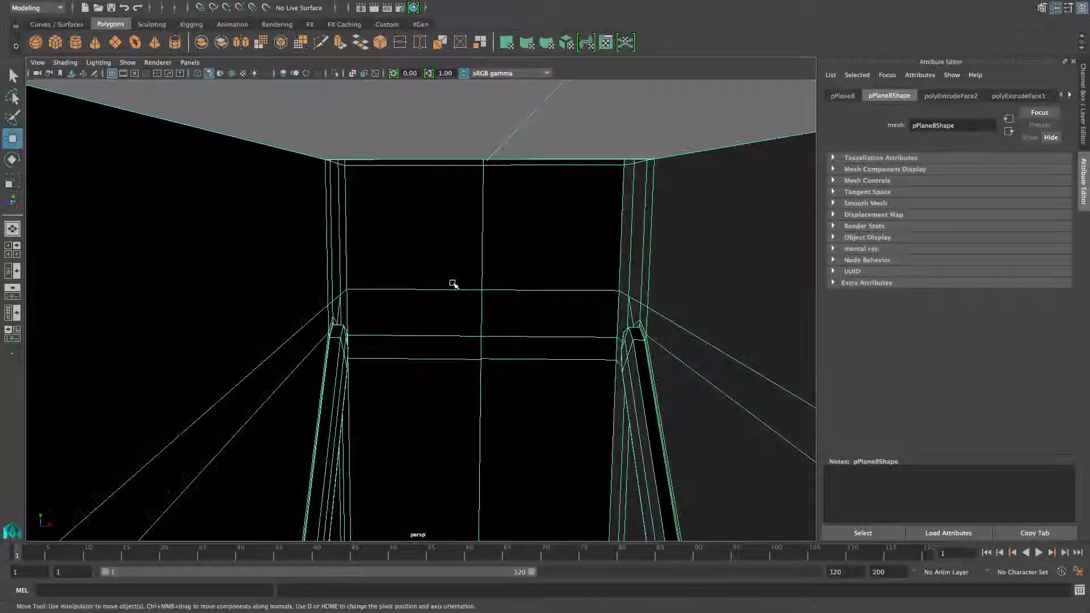
pyautogui.keyDown('alt'); pyautogui.moveTo(452, 283); pyautogui.dragTo(483, 262); pyautogui.keyUp('alt')
pyautogui.scroll(6, 456, 288)
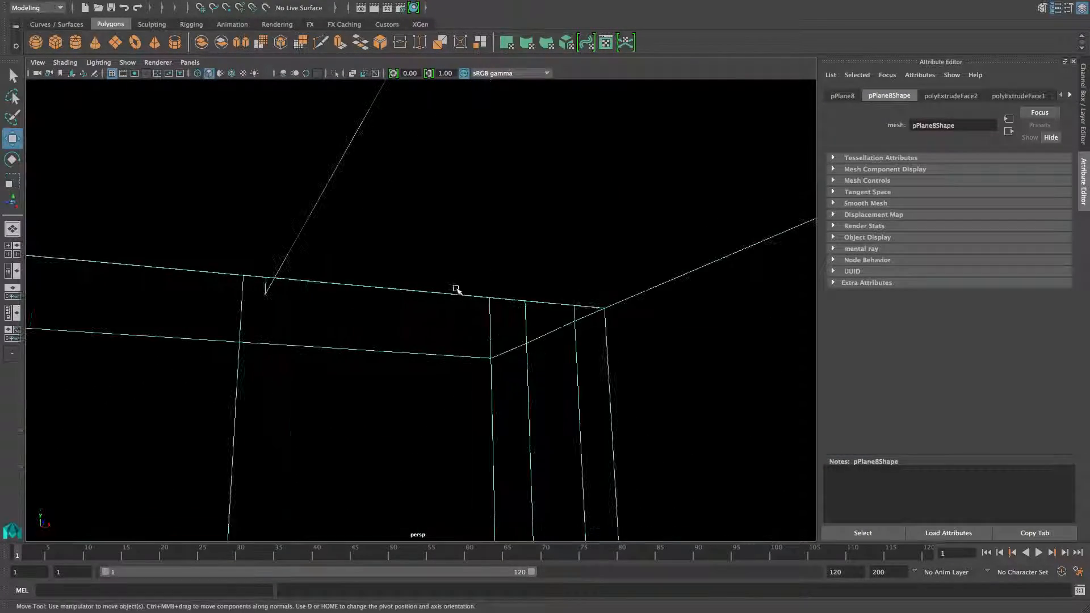
pyautogui.scroll(-5, 439, 294)
pyautogui.keyDown('alt'); pyautogui.moveTo(437, 294); pyautogui.dragTo(569, 301); pyautogui.keyUp('alt')
pyautogui.keyDown('alt'); pyautogui.moveTo(569, 300); pyautogui.dragTo(492, 289, button='middle'); pyautogui.keyUp('alt')
pyautogui.keyDown('alt'); pyautogui.moveTo(493, 289); pyautogui.dragTo(406, 246); pyautogui.keyUp('alt')
pyautogui.moveTo(441, 212); pyautogui.dragTo(443, 233, button='right')
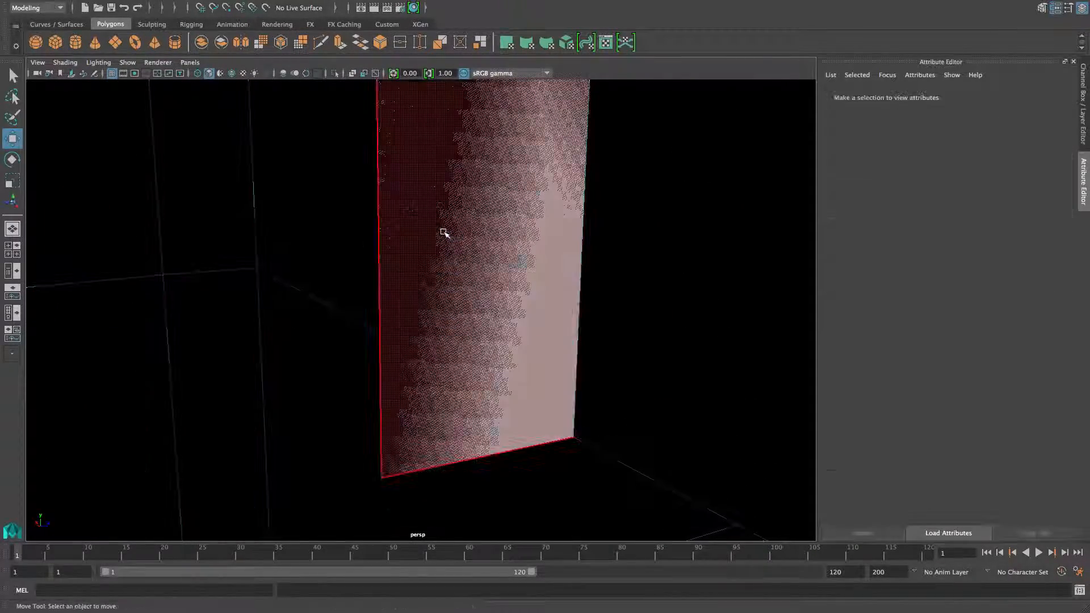
pyautogui.click(440, 258)
pyautogui.keyDown('alt'); pyautogui.moveTo(440, 258); pyautogui.dragTo(527, 286); pyautogui.keyUp('alt')
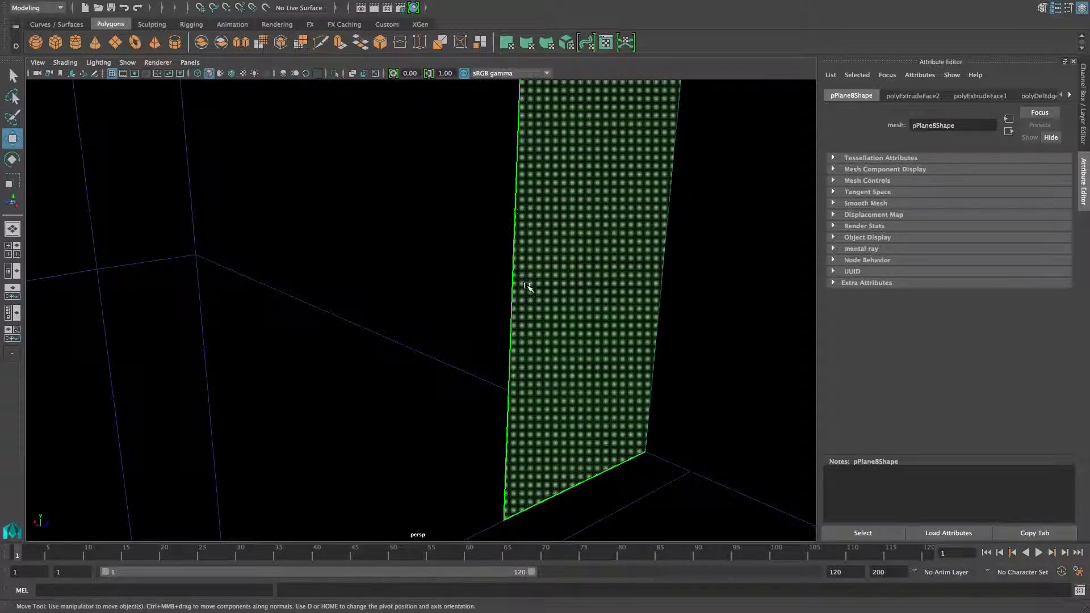
pyautogui.press('F11')
pyautogui.click(528, 270)
pyautogui.press('Delete')
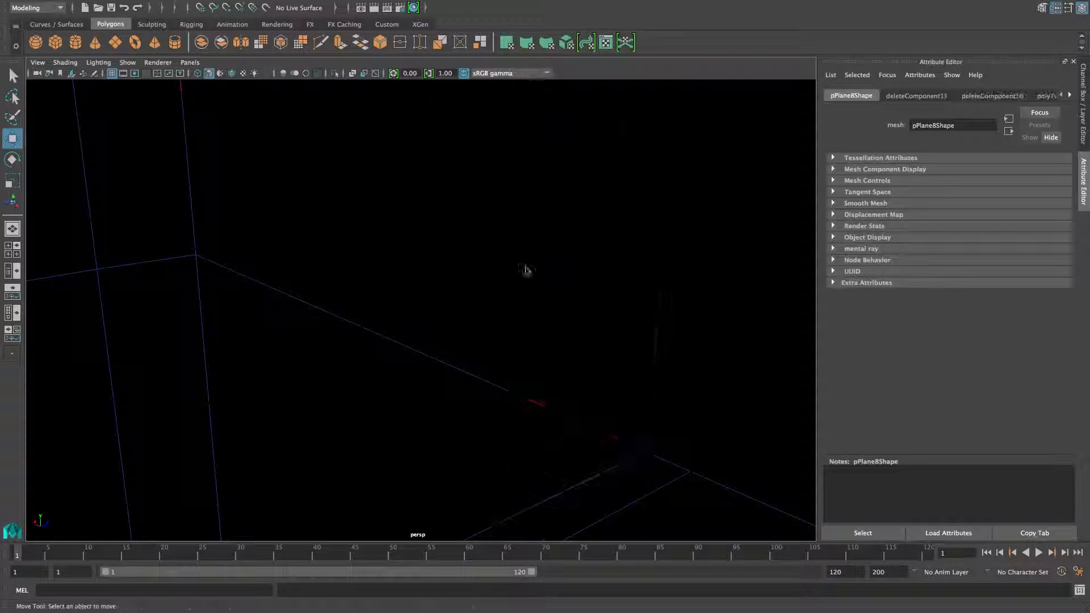
pyautogui.click(525, 269)
# Preview the raised corner smoothed to check its centre seam, and restore the unsmoothed display.
pyautogui.keyDown('alt'); pyautogui.moveTo(528, 273); pyautogui.dragTo(325, 269); pyautogui.keyUp('alt')
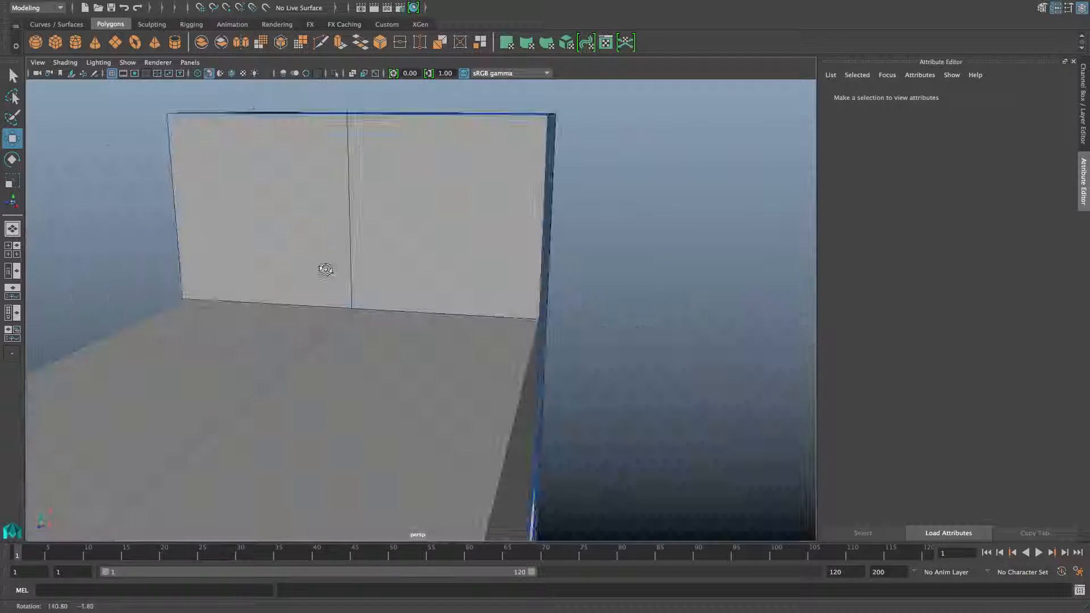
pyautogui.press('3')
pyautogui.keyDown('alt'); pyautogui.moveTo(398, 272); pyautogui.dragTo(373, 312); pyautogui.keyUp('alt')
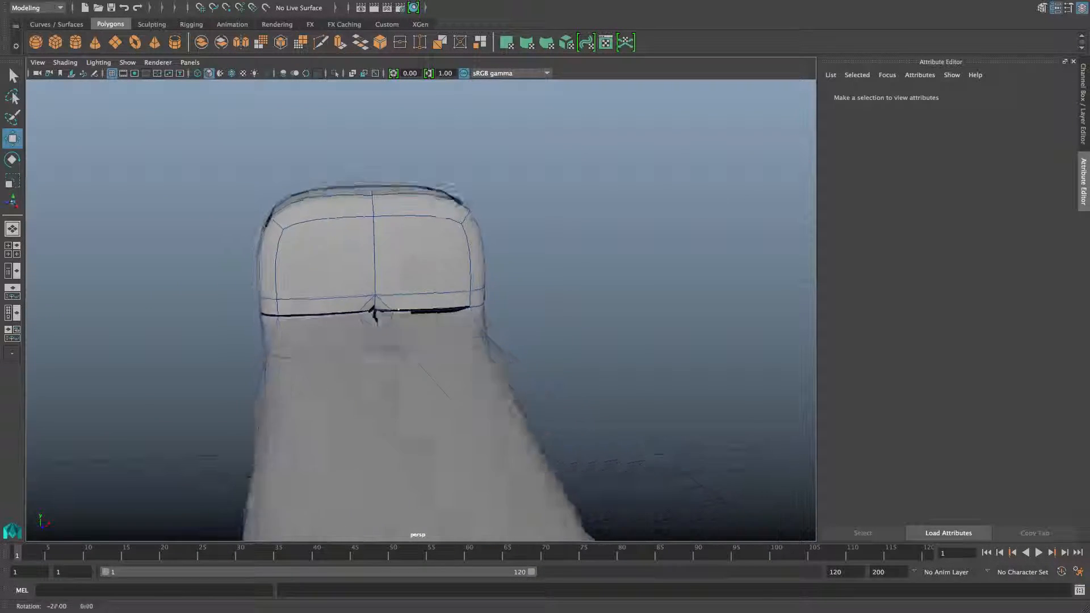
pyautogui.press('1')
# Switch the crate to vertex selection, select all its vertices and merge them.
pyautogui.scroll(-10, 378, 312)
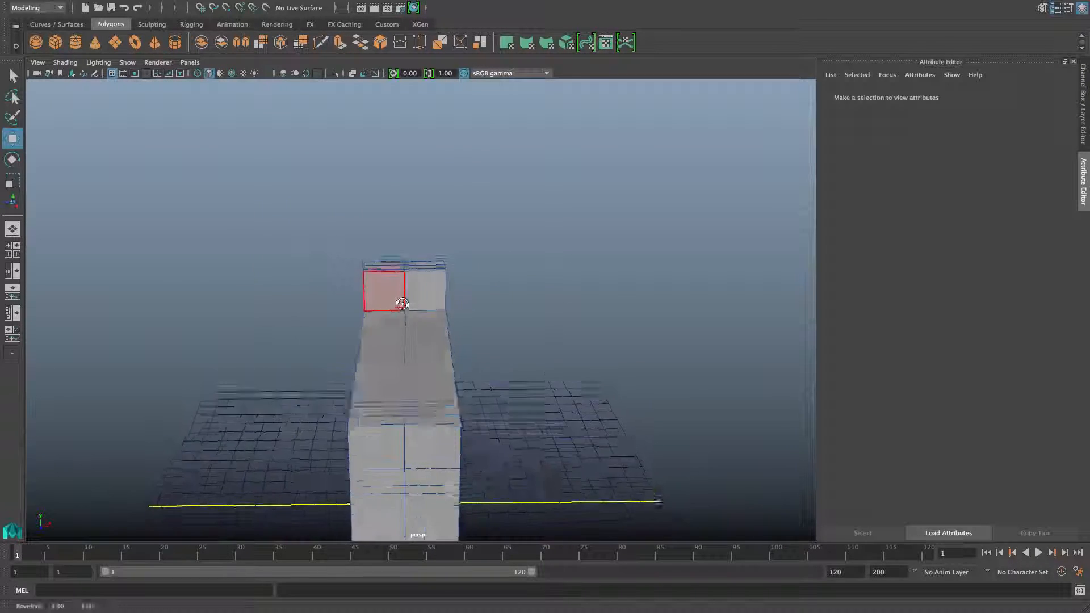
pyautogui.rightClick(482, 218)
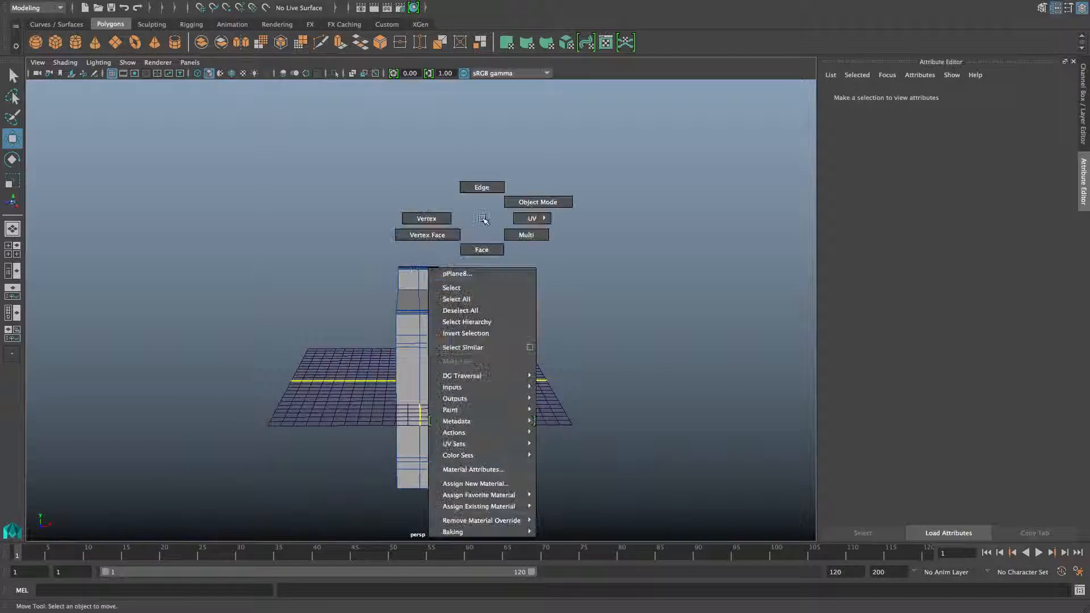
pyautogui.click(443, 219)
pyautogui.keyDown('alt'); pyautogui.moveTo(444, 223); pyautogui.dragTo(444, 230); pyautogui.keyUp('alt')
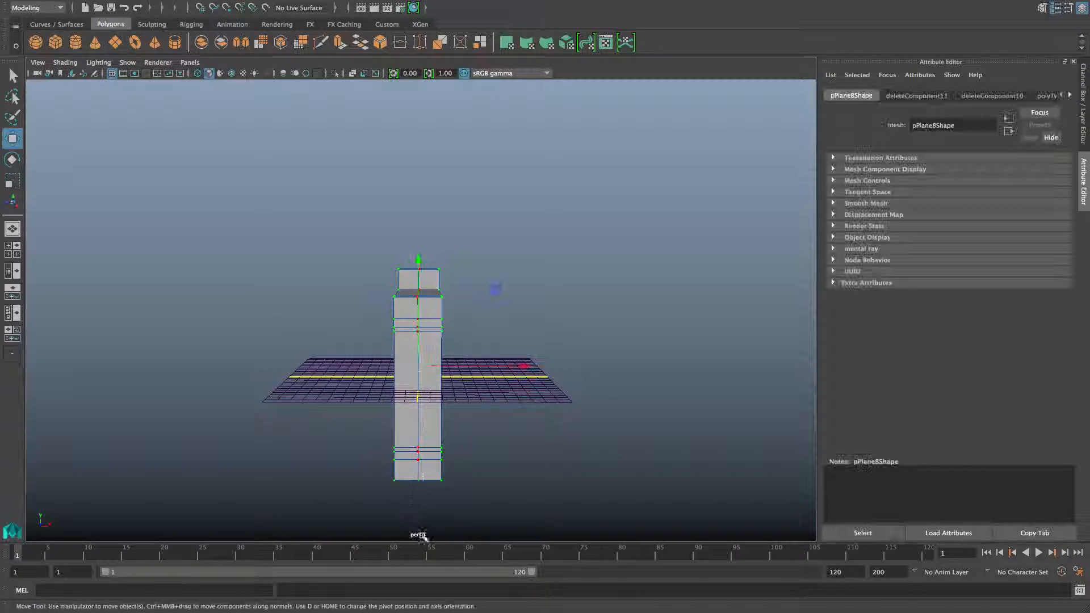
pyautogui.keyDown('alt'); pyautogui.moveTo(416, 536); pyautogui.dragTo(414, 443); pyautogui.keyUp('alt')
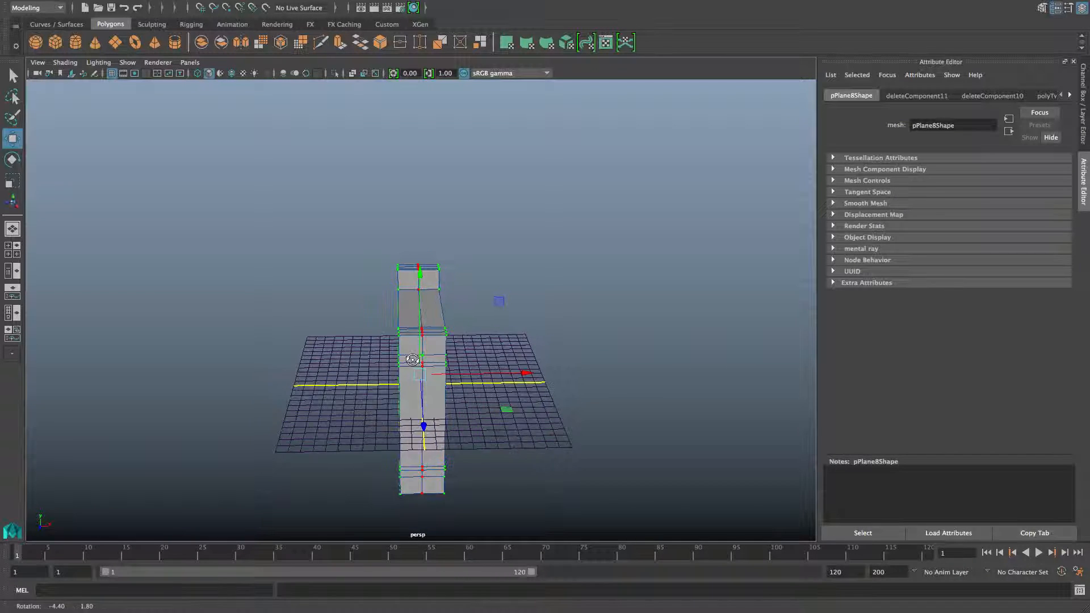
pyautogui.moveTo(405, 349)
pyautogui.keyDown('alt'); pyautogui.mouseDown()
pyautogui.moveTo(449, 337)
pyautogui.moveTo(415, 338)
pyautogui.mouseUp(); pyautogui.keyUp('alt')
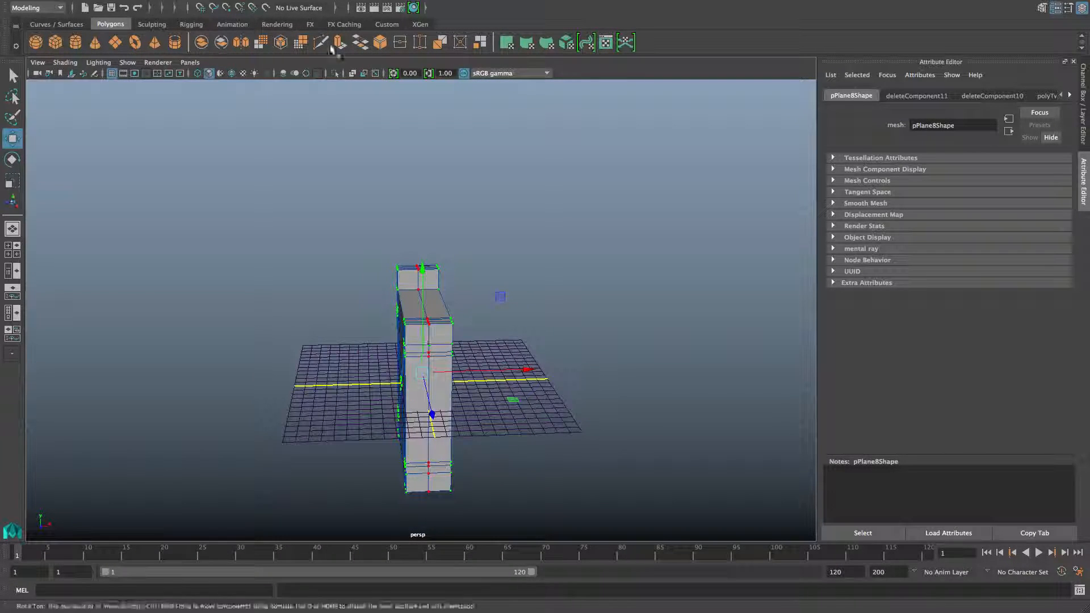
pyautogui.moveTo(267, 5)
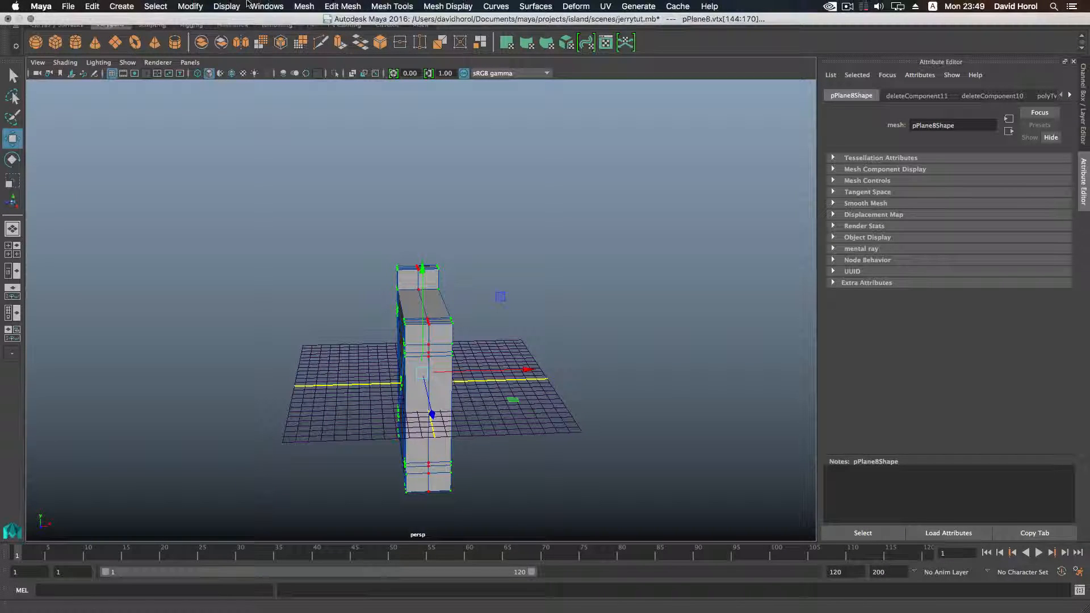
pyautogui.click(343, 6)
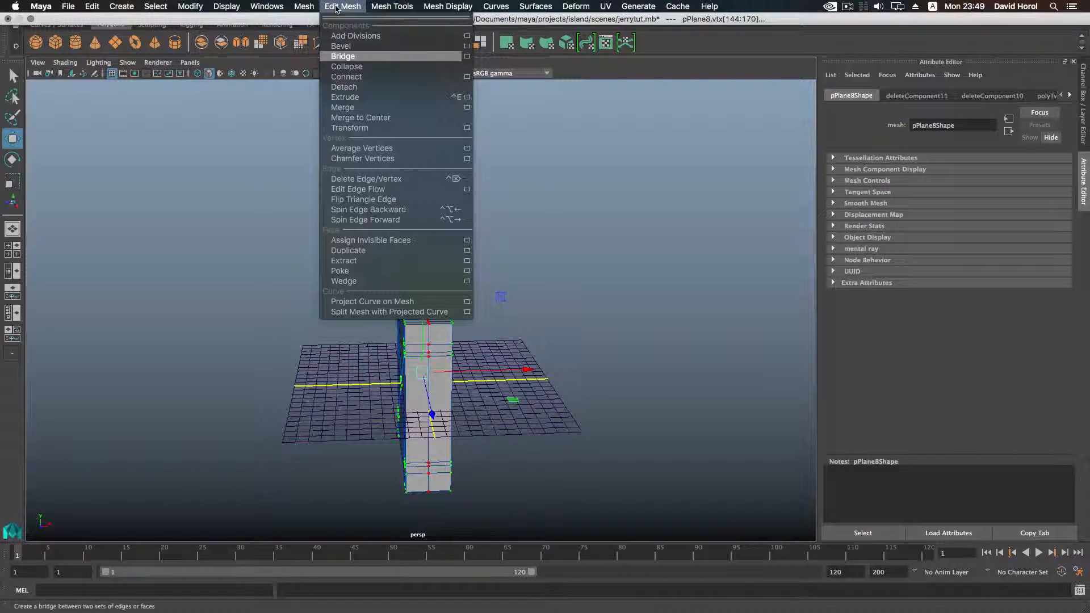
pyautogui.click(368, 108)
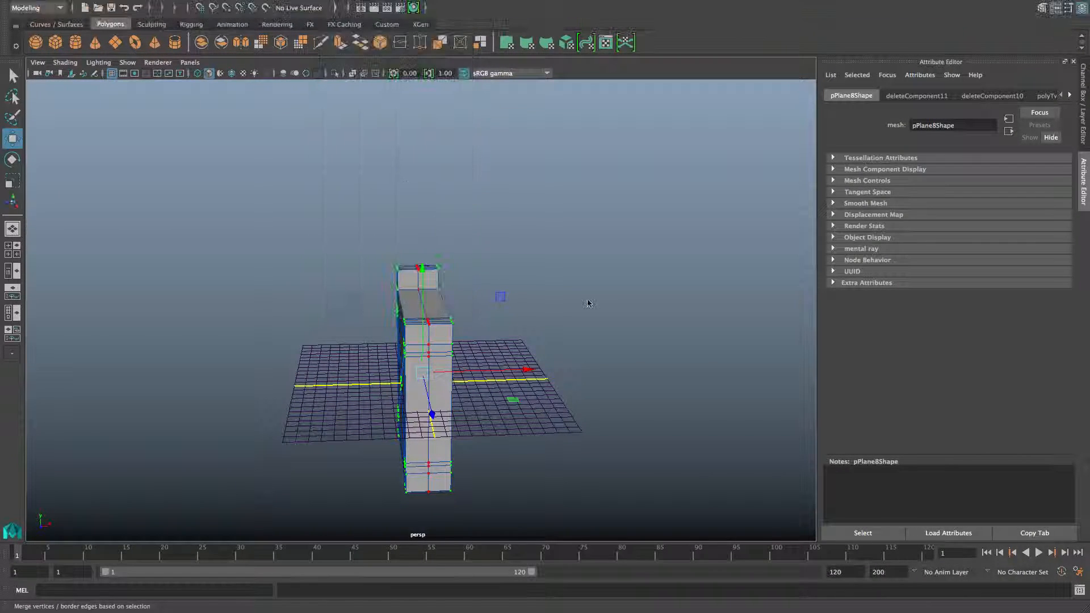
pyautogui.keyDown('alt'); pyautogui.moveTo(403, 202); pyautogui.dragTo(442, 228); pyautogui.keyUp('alt')
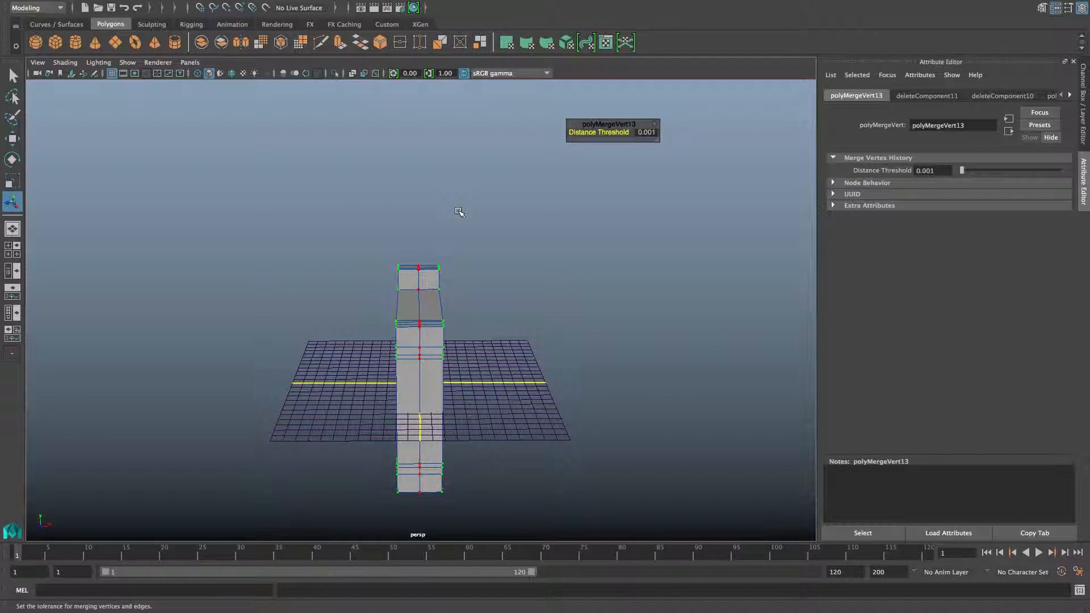
# Return the crate to object selection and inspect the merged corner block up close.
pyautogui.press('F8')
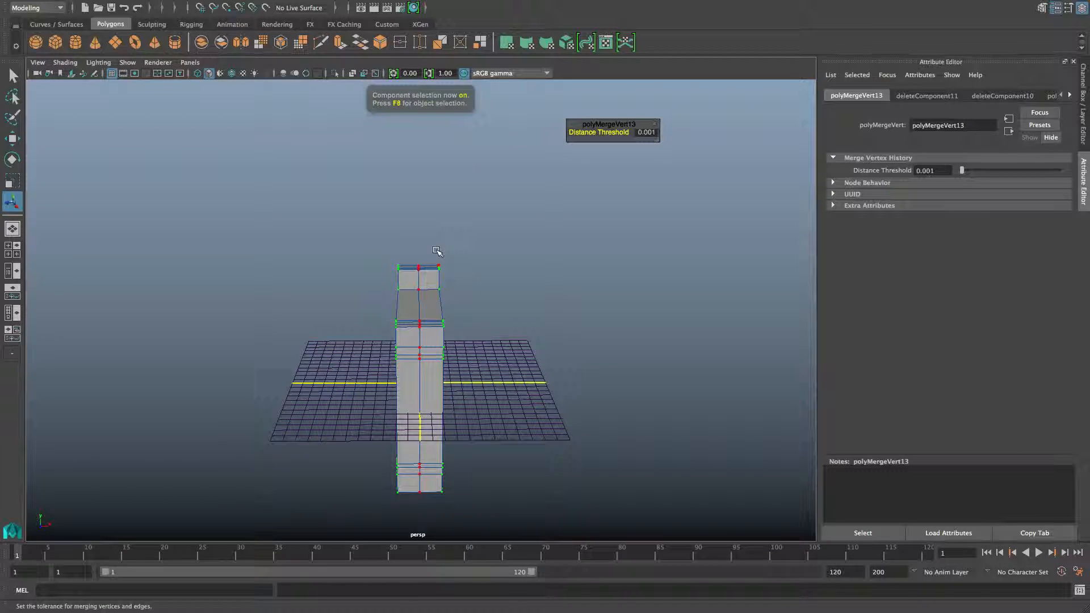
pyautogui.press('F8')
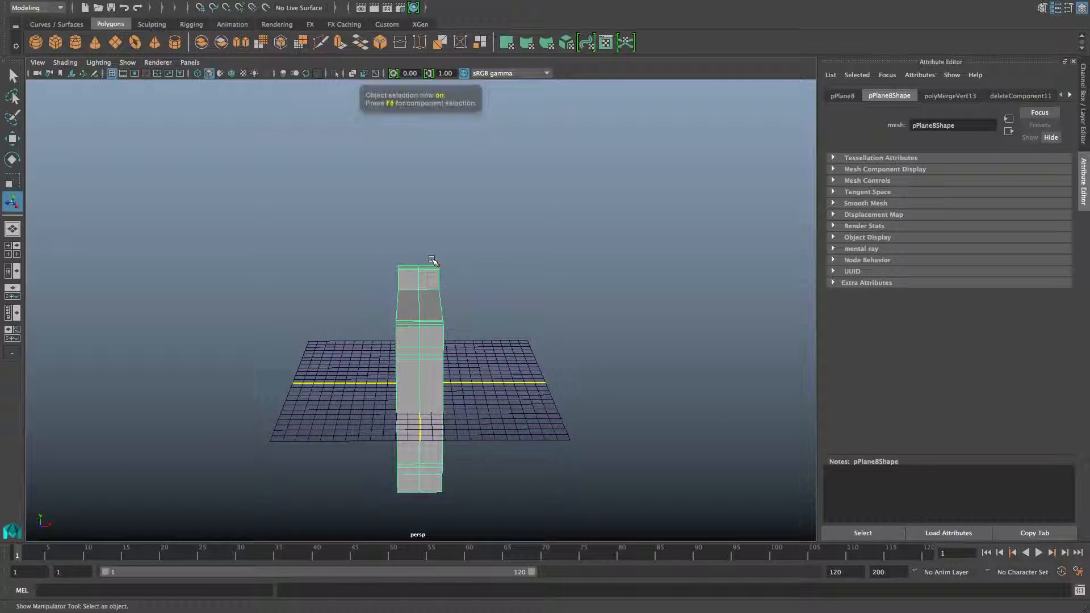
pyautogui.scroll(3, 429, 256)
pyautogui.scroll(-1, 429, 256)
pyautogui.scroll(2, 423, 244)
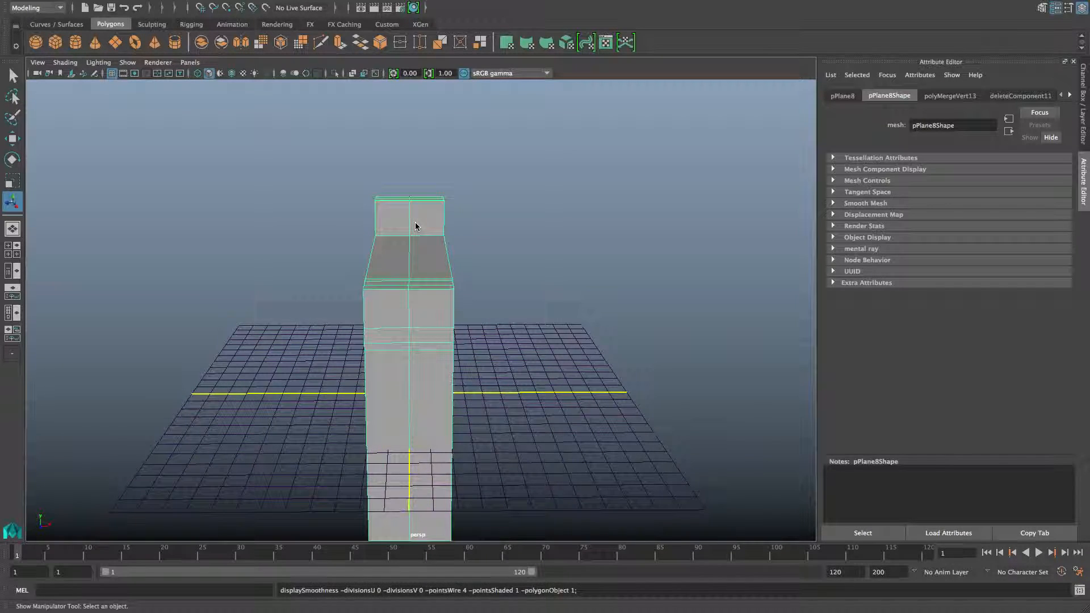
# Switch the crate to vertex selection and select the vertices of the raised corner block, including its base.
pyautogui.scroll(3, 419, 227)
pyautogui.keyDown('alt'); pyautogui.moveTo(424, 286); pyautogui.dragTo(563, 278); pyautogui.keyUp('alt')
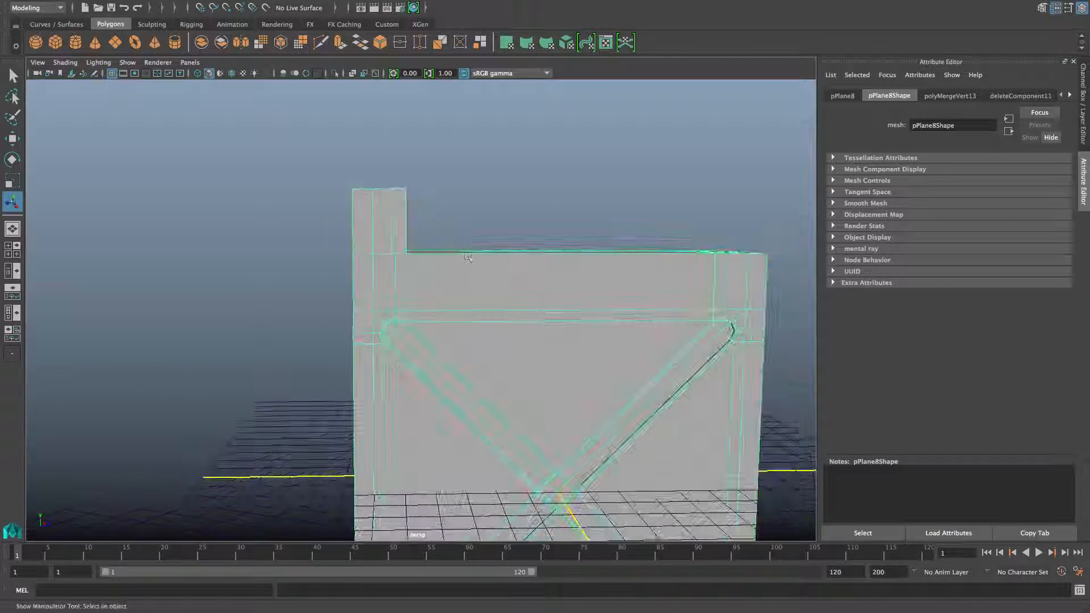
pyautogui.moveTo(467, 255); pyautogui.dragTo(416, 257, button='right')
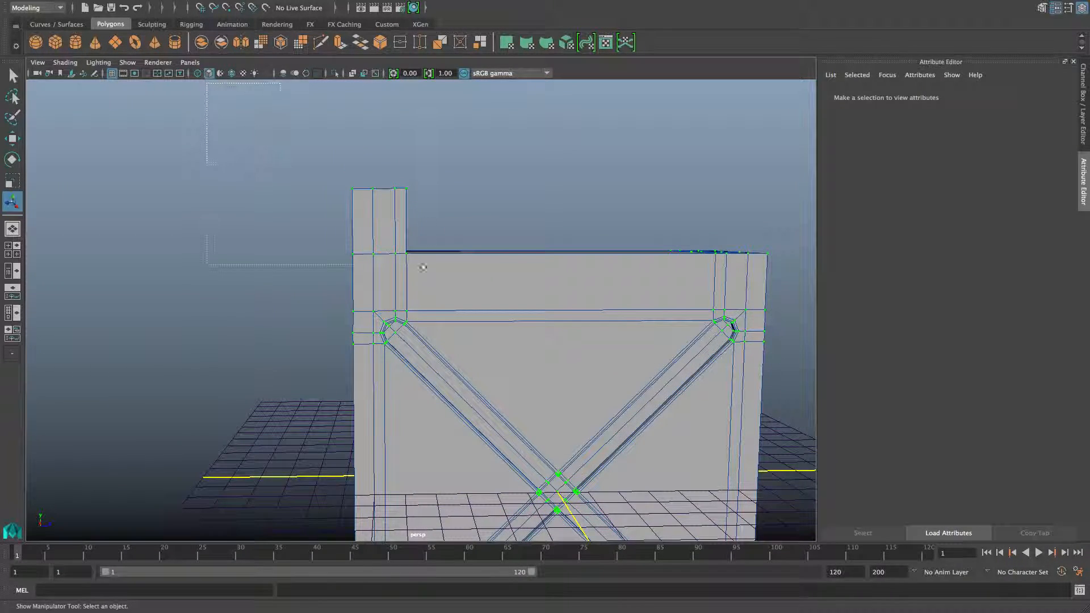
pyautogui.keyDown('alt'); pyautogui.moveTo(462, 275); pyautogui.dragTo(436, 288); pyautogui.keyUp('alt')
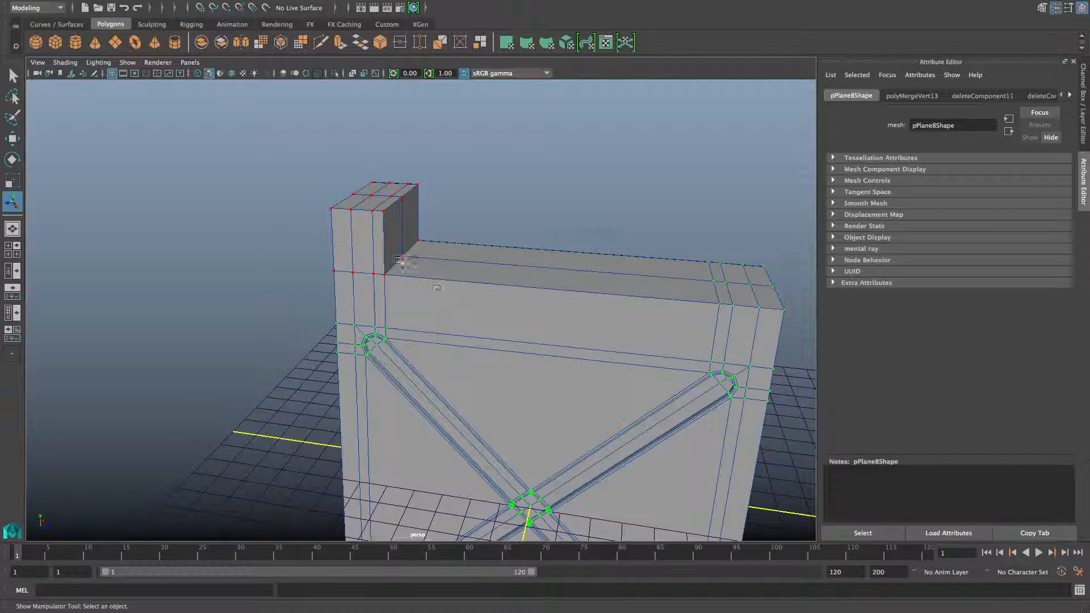
# Merge the selected vertices of the raised corner block with a distance threshold of 0.001.
pyautogui.keyDown('shift'); pyautogui.rightClick(461, 202); pyautogui.keyUp('shift')
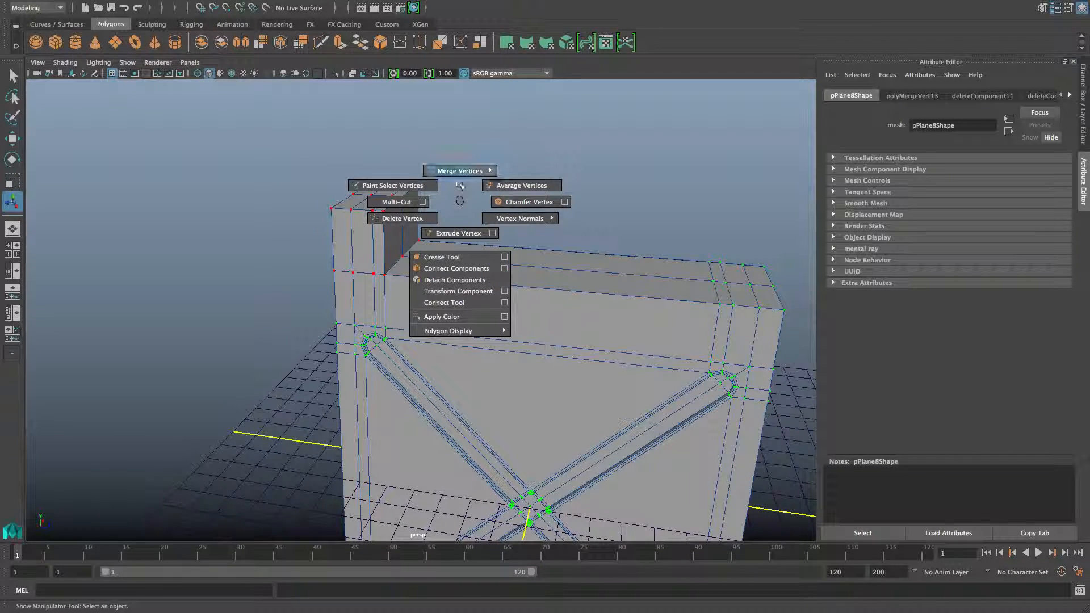
pyautogui.keyDown('shift'); pyautogui.moveTo(460, 185); pyautogui.dragTo(457, 170, button='right'); pyautogui.keyUp('shift')
pyautogui.keyDown('shift'); pyautogui.moveTo(518, 152); pyautogui.dragTo(548, 154, button='right'); pyautogui.keyUp('shift')
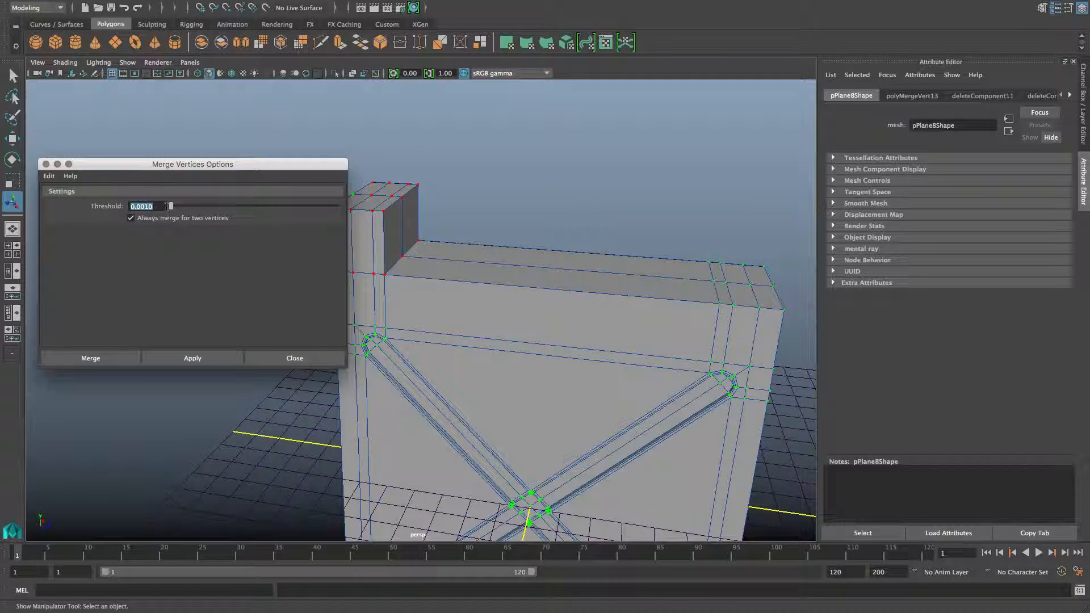
pyautogui.click(294, 359)
# Preview the crate smoothed to check the raised corner, and restore the unsmoothed display.
pyautogui.press('3')
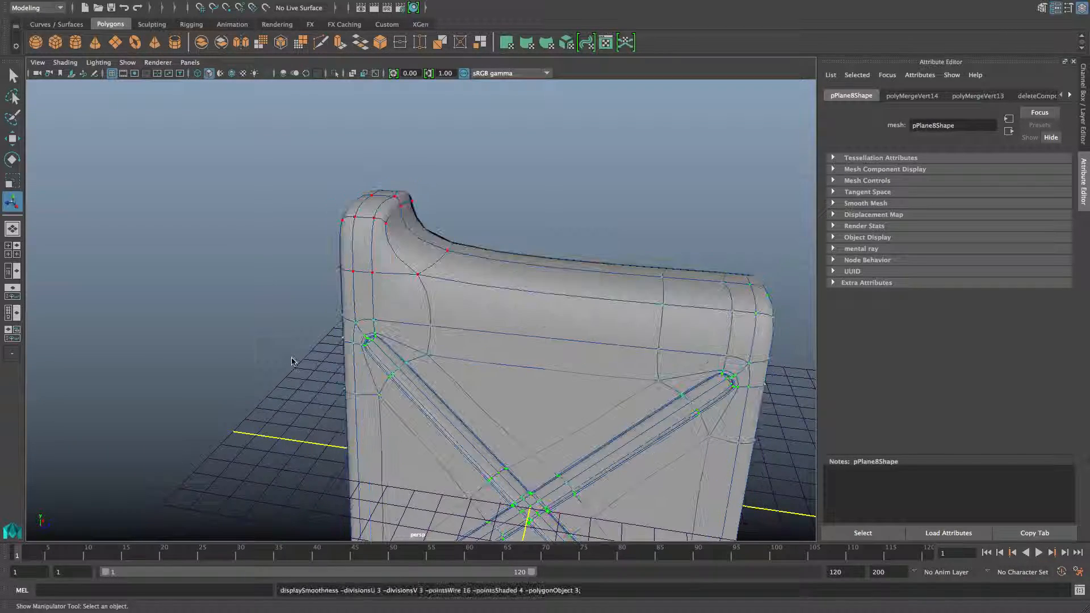
pyautogui.keyDown('alt'); pyautogui.moveTo(291, 359); pyautogui.dragTo(292, 324); pyautogui.keyUp('alt')
pyautogui.press('1')
pyautogui.keyDown('alt'); pyautogui.moveTo(253, 351); pyautogui.dragTo(484, 317, button='middle'); pyautogui.keyUp('alt')
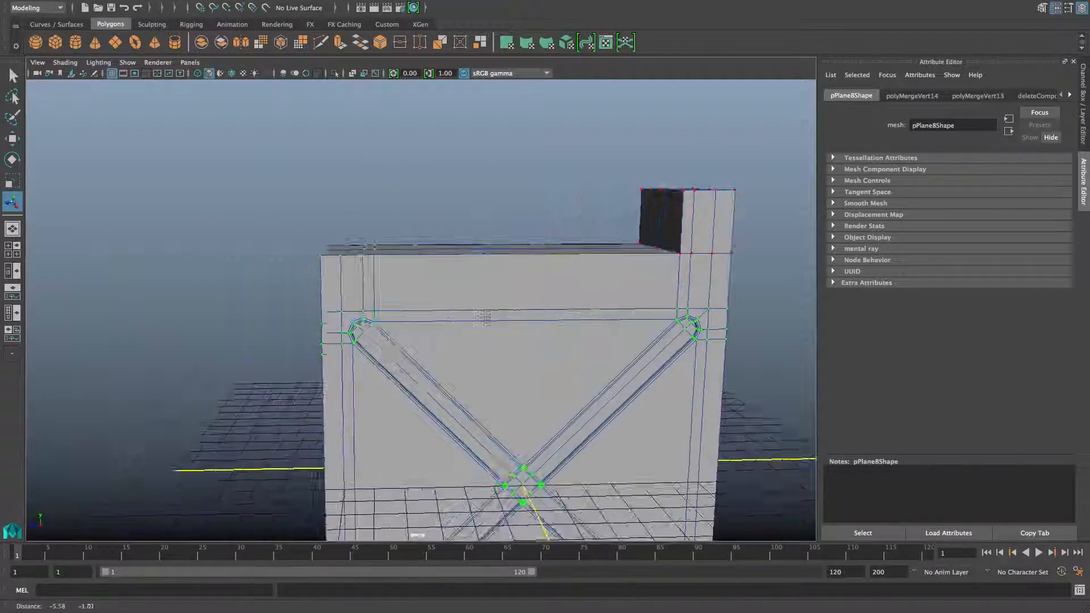
pyautogui.keyDown('alt'); pyautogui.moveTo(384, 343); pyautogui.dragTo(390, 358); pyautogui.keyUp('alt')
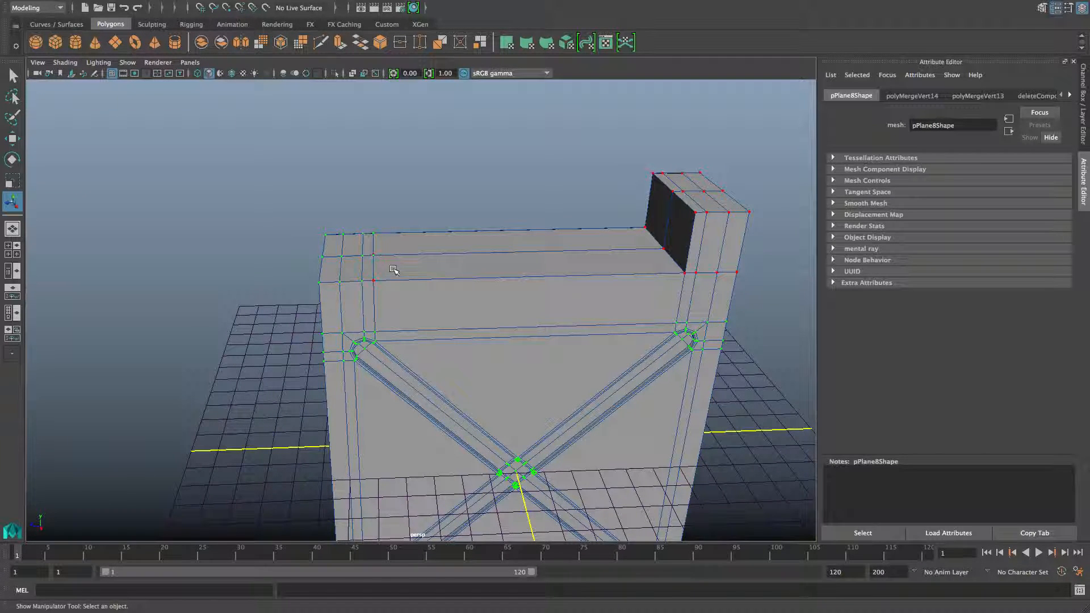
# Try to insert an edge loop across the crate's top near the end opposite the raised corner, and check how far it runs.
pyautogui.press('F8')
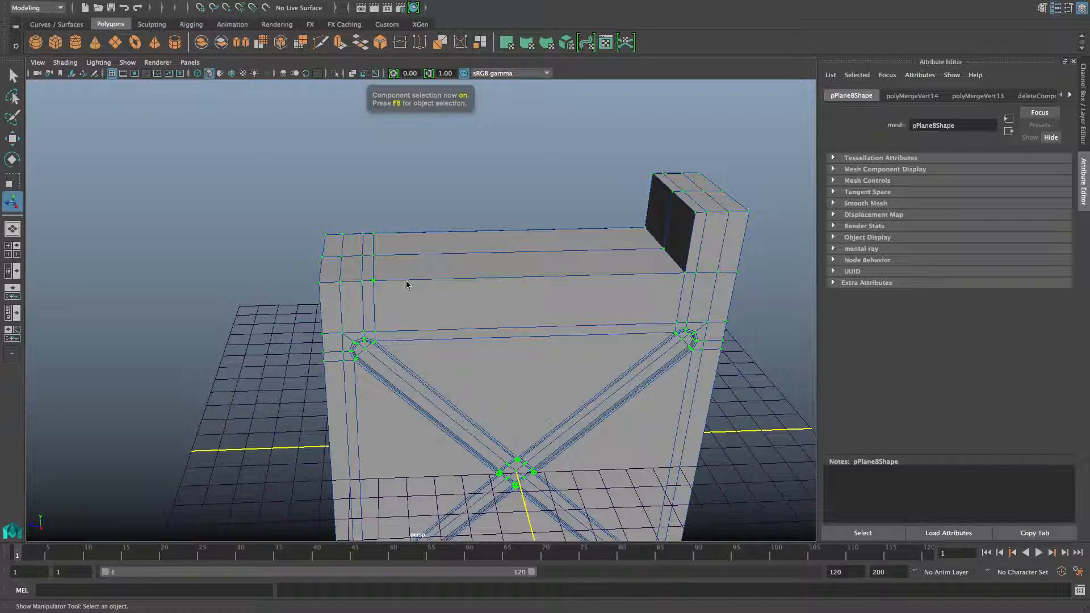
pyautogui.press('F8')
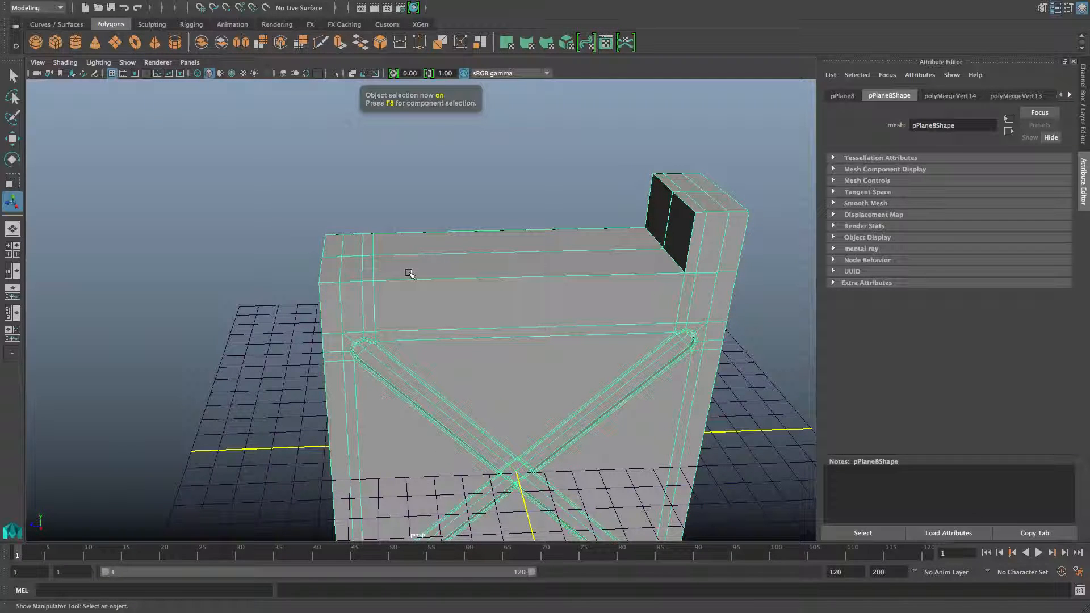
pyautogui.keyDown('shift'); pyautogui.moveTo(409, 274); pyautogui.dragTo(358, 288, button='right'); pyautogui.keyUp('shift')
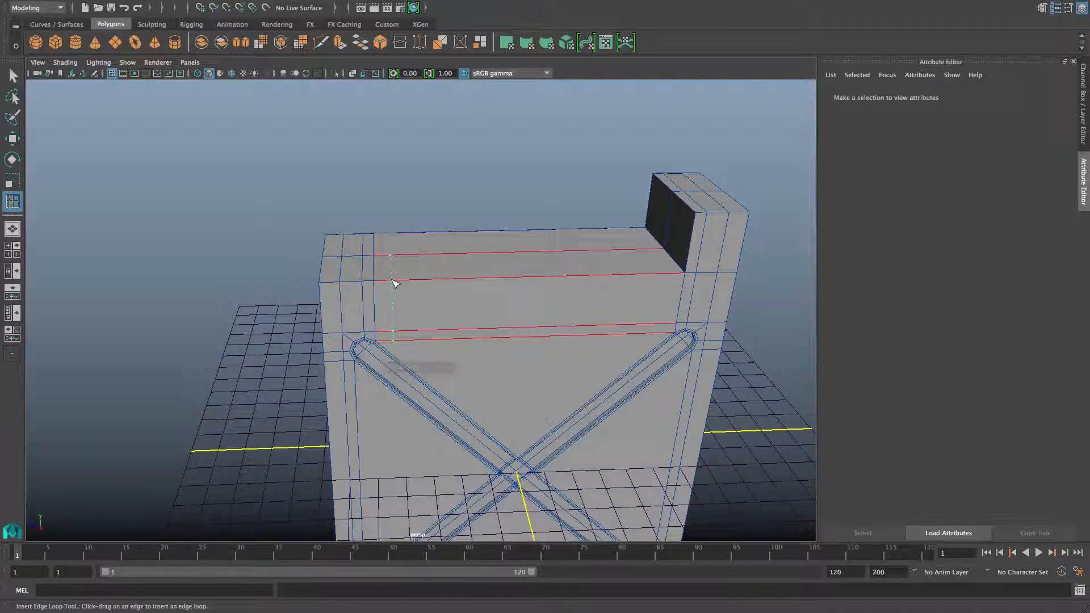
pyautogui.click(397, 335)
pyautogui.keyDown('alt'); pyautogui.moveTo(396, 335); pyautogui.dragTo(418, 323); pyautogui.keyUp('alt')
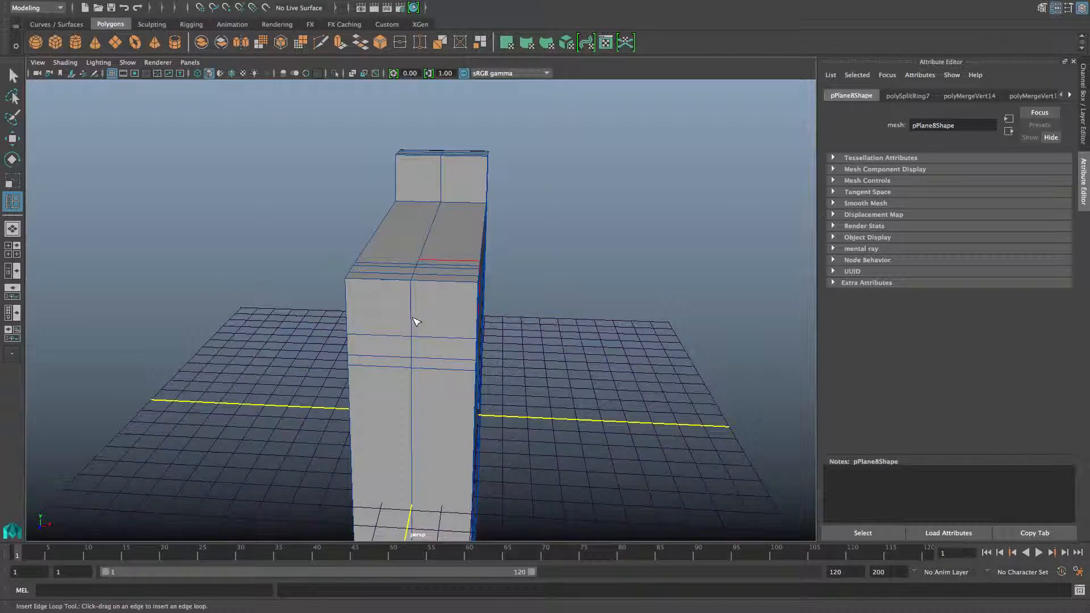
pyautogui.scroll(-8, 417, 316)
# Select the vertices along the crate's centre seam in an end-on view and merge them with a threshold of 0.001.
pyautogui.rightClick(426, 292)
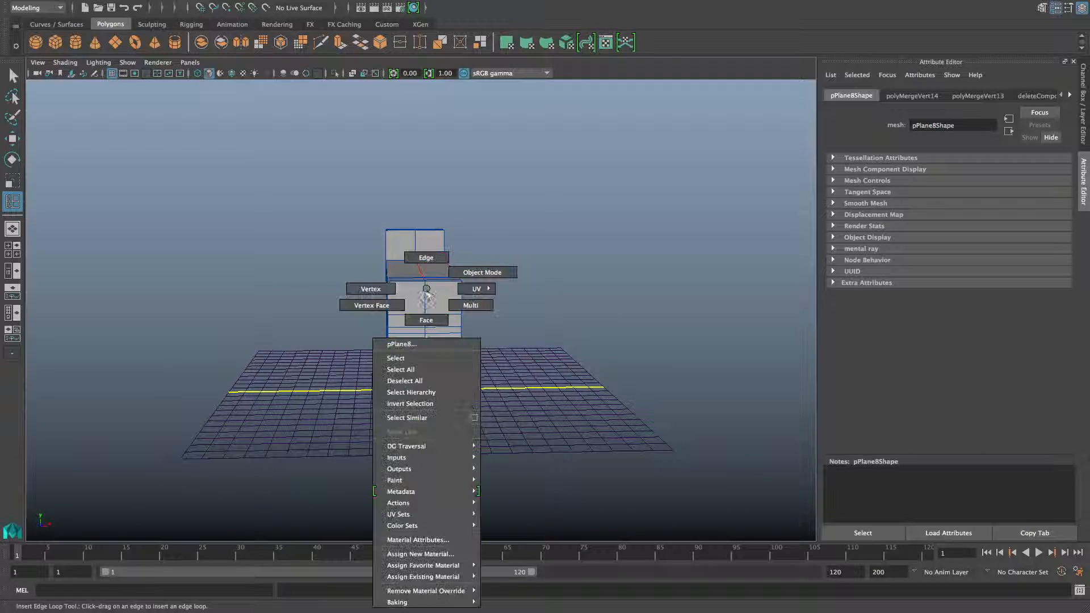
pyautogui.moveTo(382, 293); pyautogui.dragTo(380, 293, button='right')
pyautogui.scroll(-5, 392, 301)
pyautogui.keyDown('alt'); pyautogui.moveTo(406, 318); pyautogui.dragTo(399, 308); pyautogui.keyUp('alt')
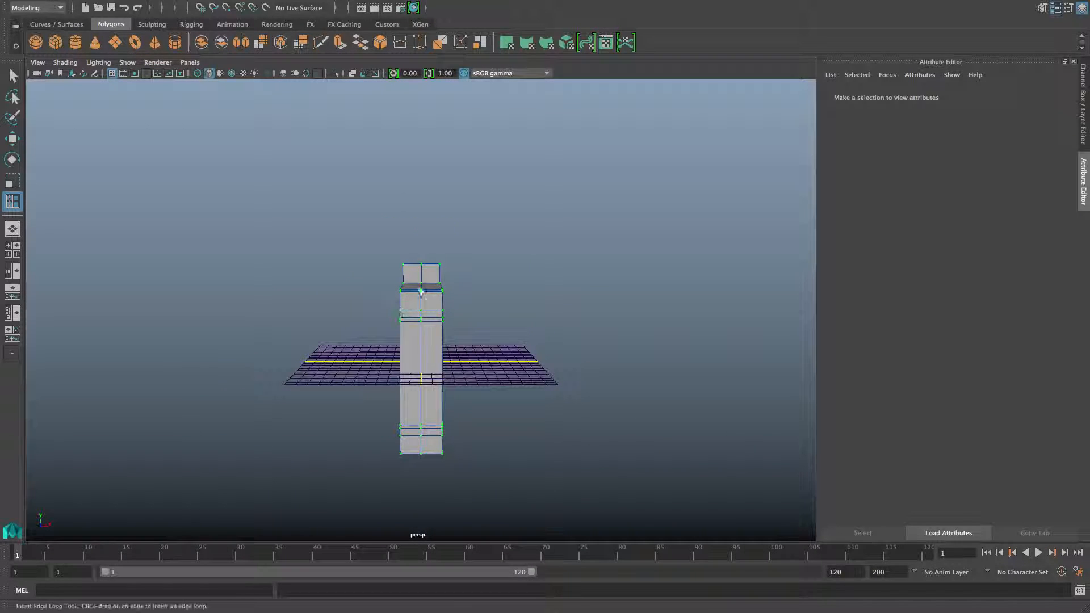
pyautogui.press('q')
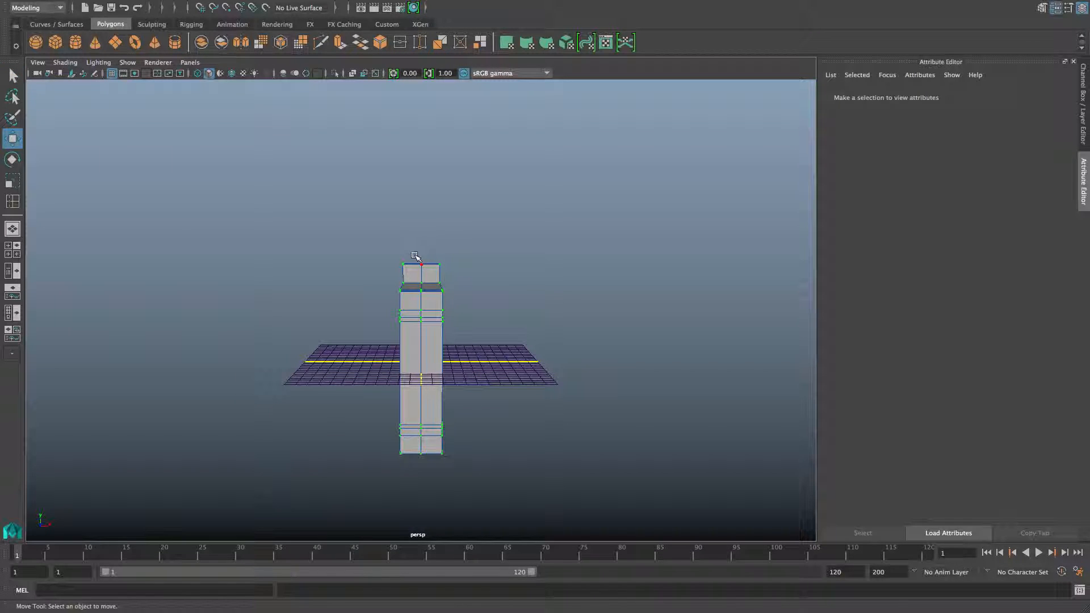
pyautogui.moveTo(427, 493); pyautogui.dragTo(427, 492)
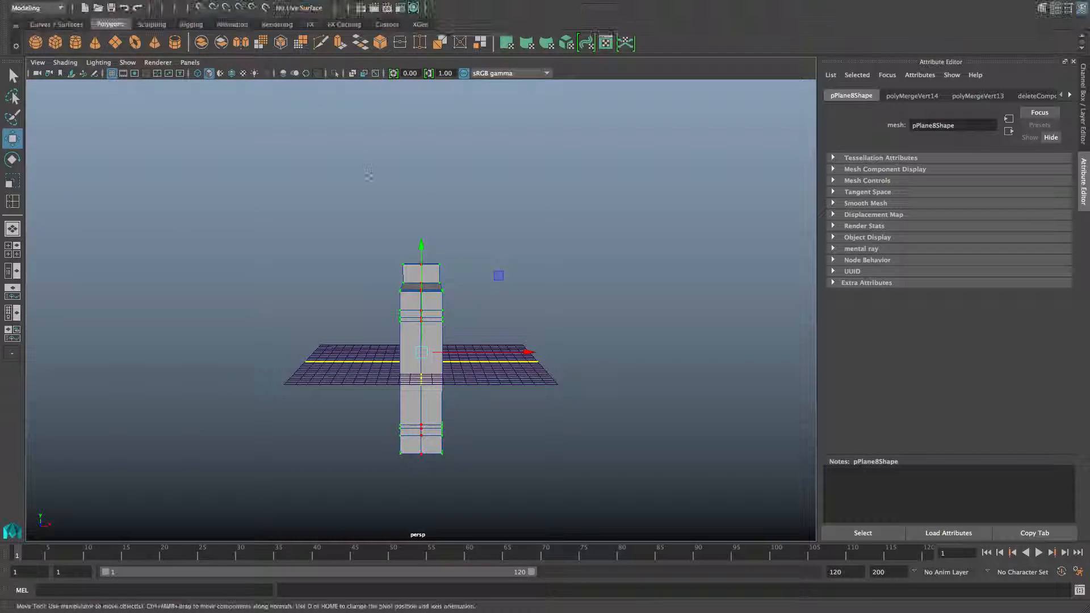
pyautogui.keyDown('shift'); pyautogui.moveTo(396, 193); pyautogui.dragTo(452, 146, button='right'); pyautogui.keyUp('shift')
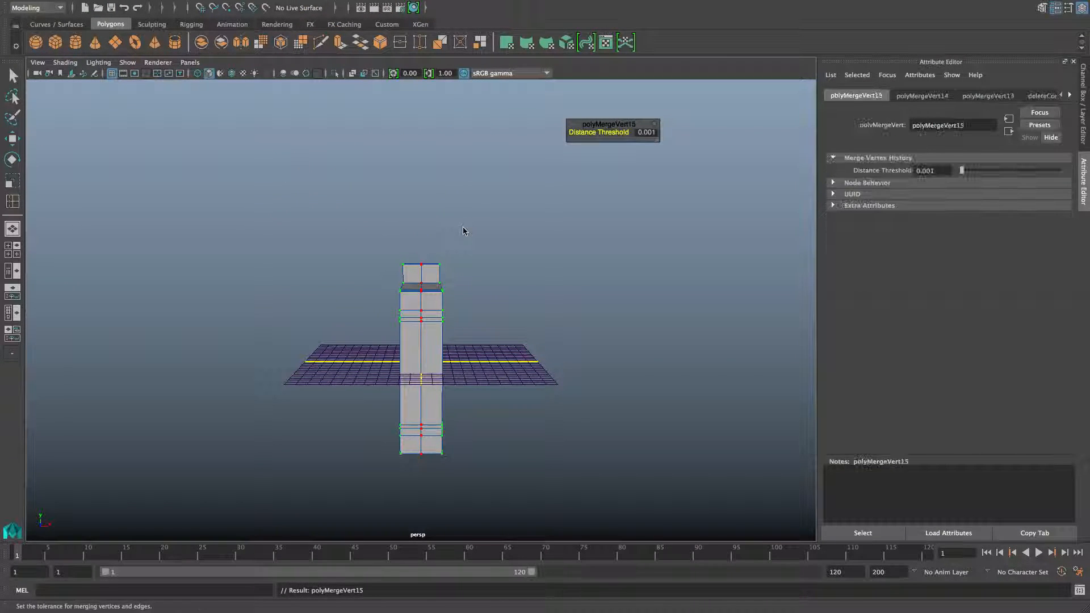
# Try another edge loop across the crate's top near the end opposite the raised corner, and undo it.
pyautogui.keyDown('alt'); pyautogui.moveTo(468, 254); pyautogui.dragTo(337, 340); pyautogui.keyUp('alt')
pyautogui.keyDown('alt'); pyautogui.moveTo(451, 311); pyautogui.dragTo(452, 267); pyautogui.keyUp('alt')
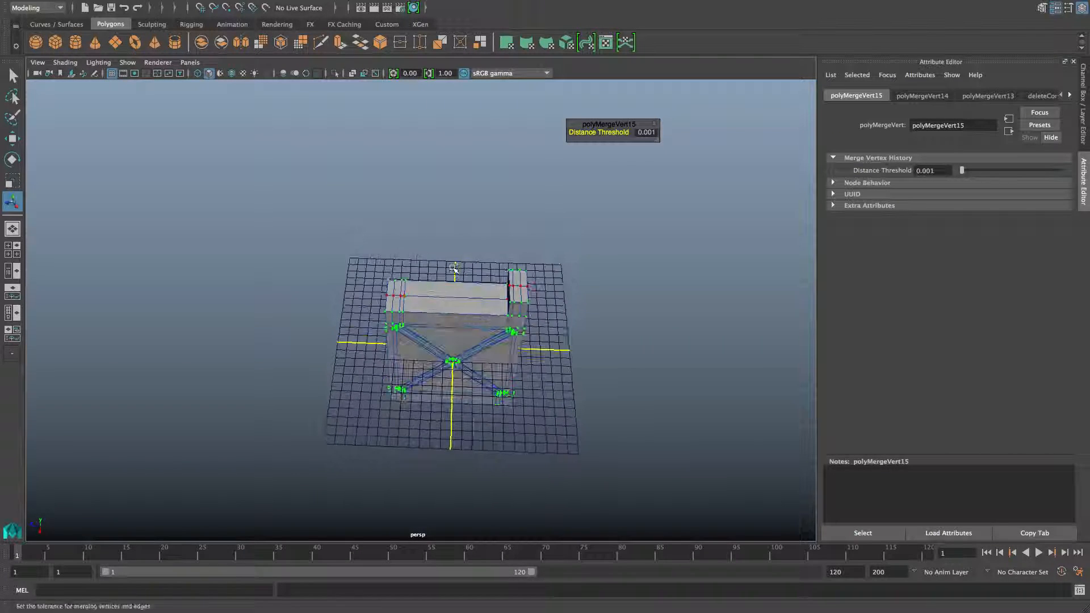
pyautogui.press('F8')
pyautogui.keyDown('shift'); pyautogui.moveTo(421, 308); pyautogui.dragTo(346, 318, button='right'); pyautogui.keyUp('shift')
pyautogui.scroll(8, 401, 312)
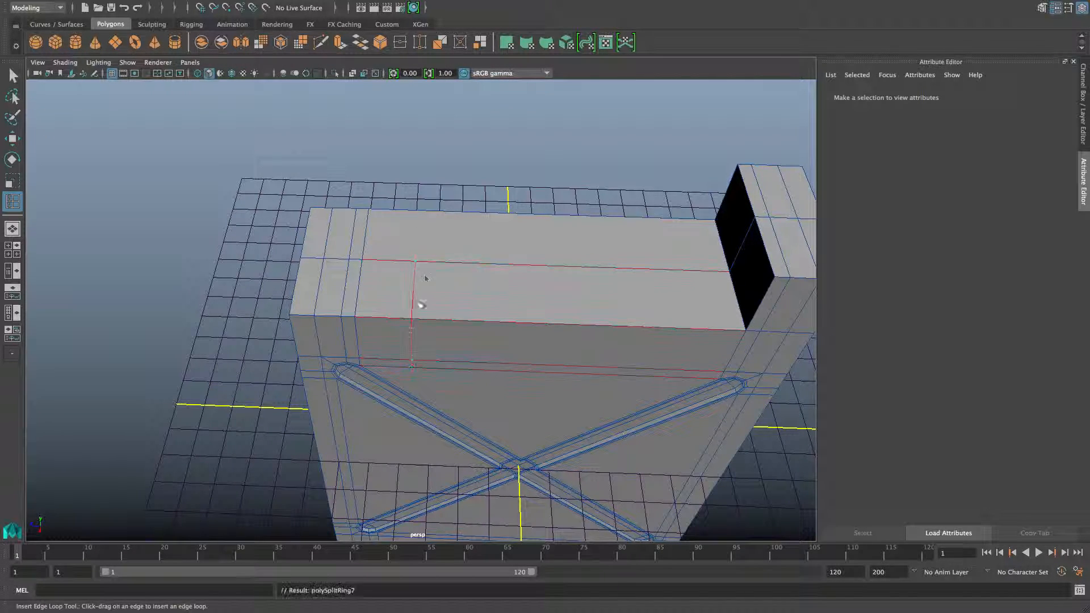
pyautogui.hotkey('ctrl', 'z')
pyautogui.keyDown('alt'); pyautogui.moveTo(403, 286); pyautogui.dragTo(404, 260); pyautogui.keyUp('alt')
# Switch the crate to vertex selection, select its vertices and merge them, and clear the selection.
pyautogui.scroll(-5, 417, 278)
pyautogui.moveTo(420, 281); pyautogui.dragTo(379, 280, button='right')
pyautogui.scroll(-5, 381, 287)
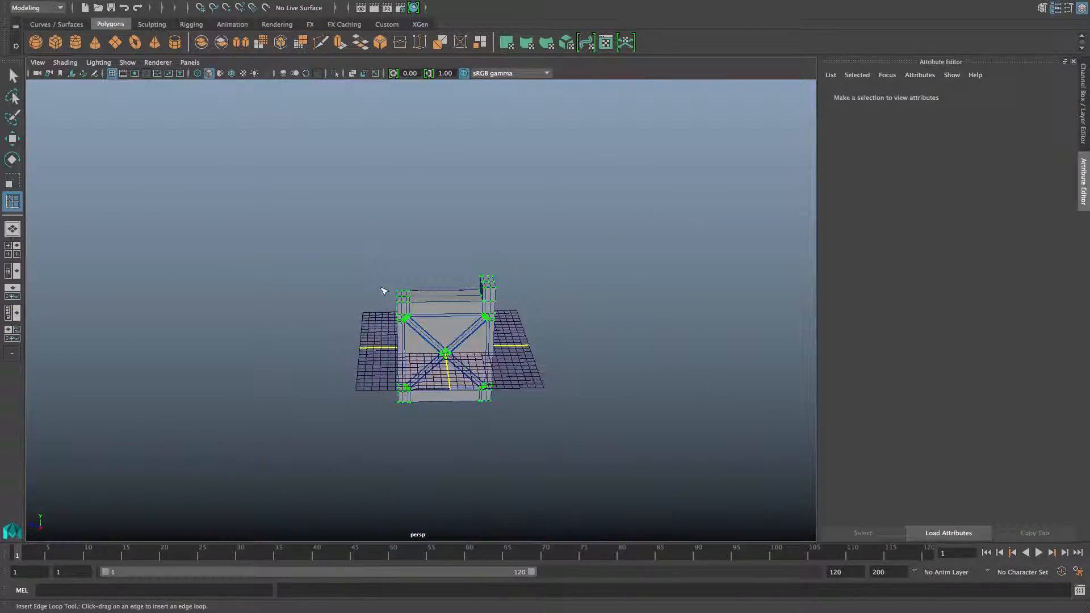
pyautogui.moveTo(530, 436); pyautogui.dragTo(442, 282)
pyautogui.scroll(10, 533, 440)
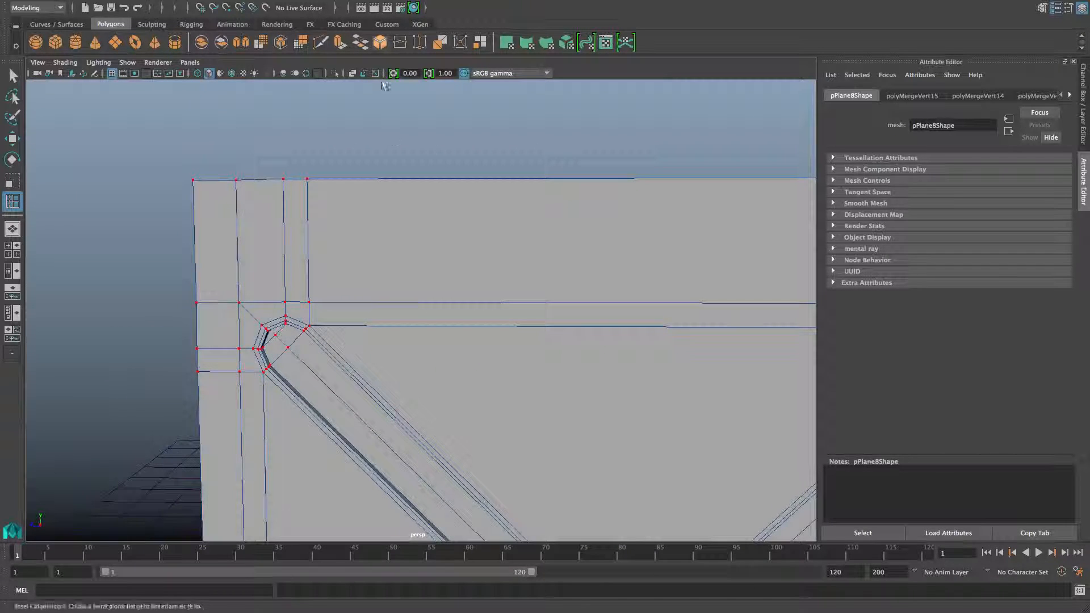
pyautogui.keyDown('shift'); pyautogui.rightClick(385, 266); pyautogui.keyUp('shift')
pyautogui.moveTo(392, 244)
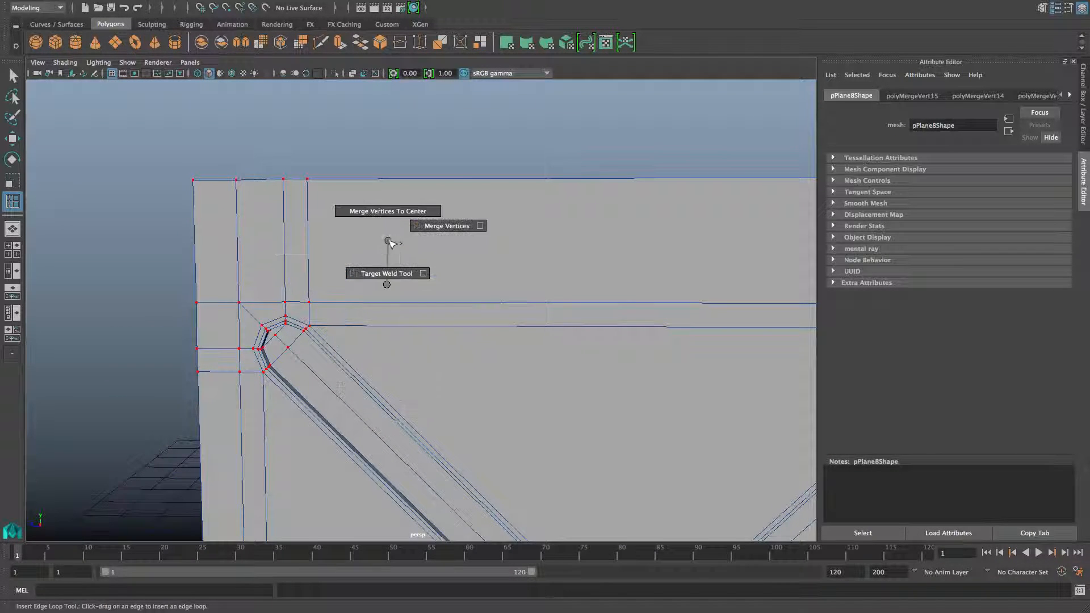
pyautogui.click(455, 228)
pyautogui.click(413, 262)
pyautogui.scroll(-10, 413, 263)
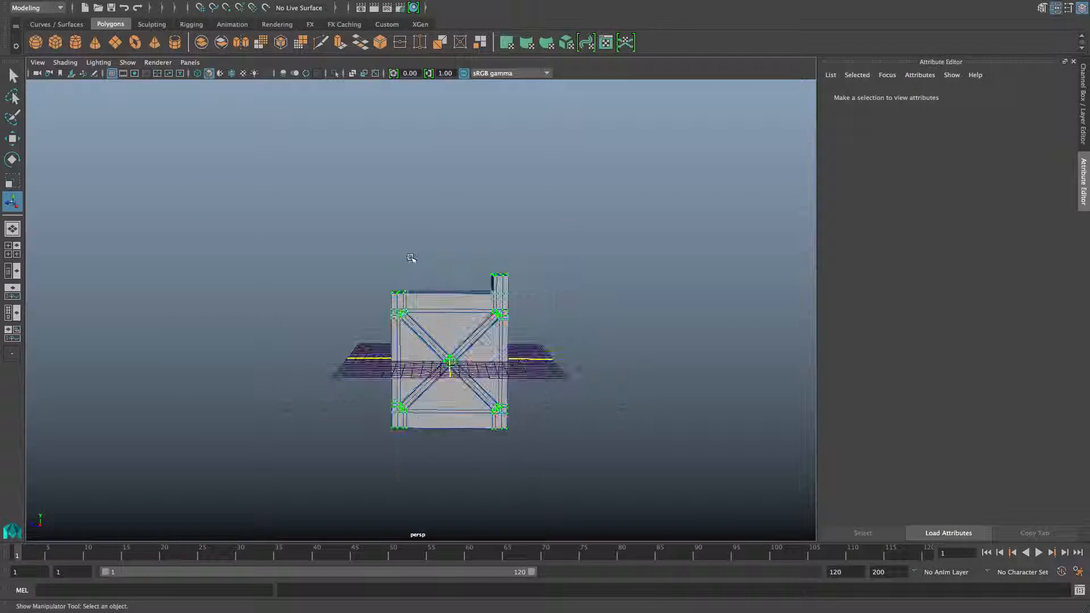
# Return to object selection, preview the whole crate smoothed, and restore the unsmoothed display.
pyautogui.press('F8')
pyautogui.scroll(4, 438, 295)
pyautogui.press('3')
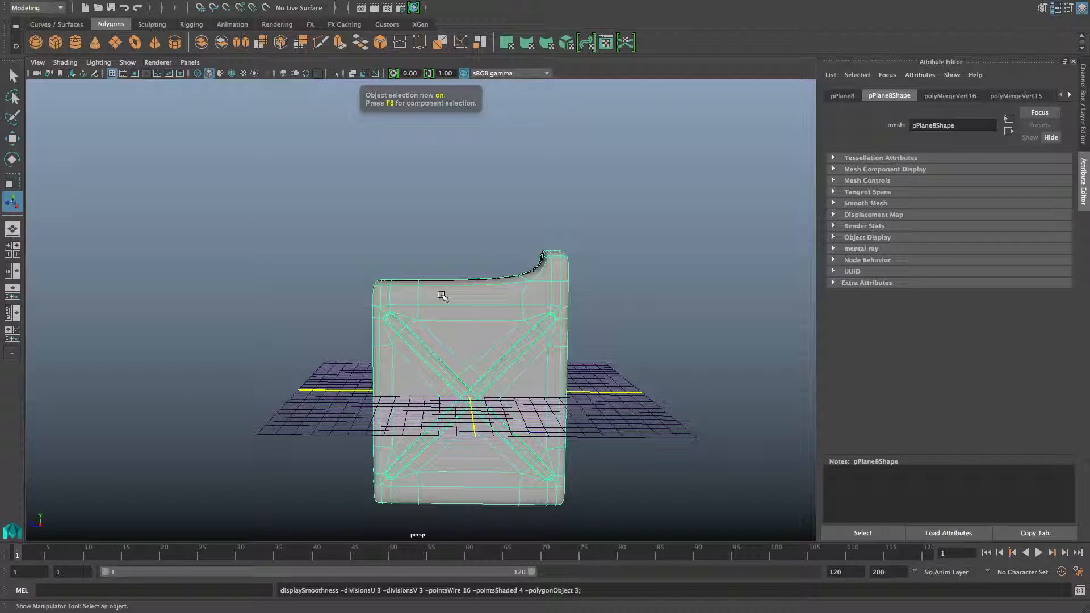
pyautogui.keyDown('alt'); pyautogui.moveTo(441, 296); pyautogui.dragTo(413, 305); pyautogui.keyUp('alt')
pyautogui.press('1')
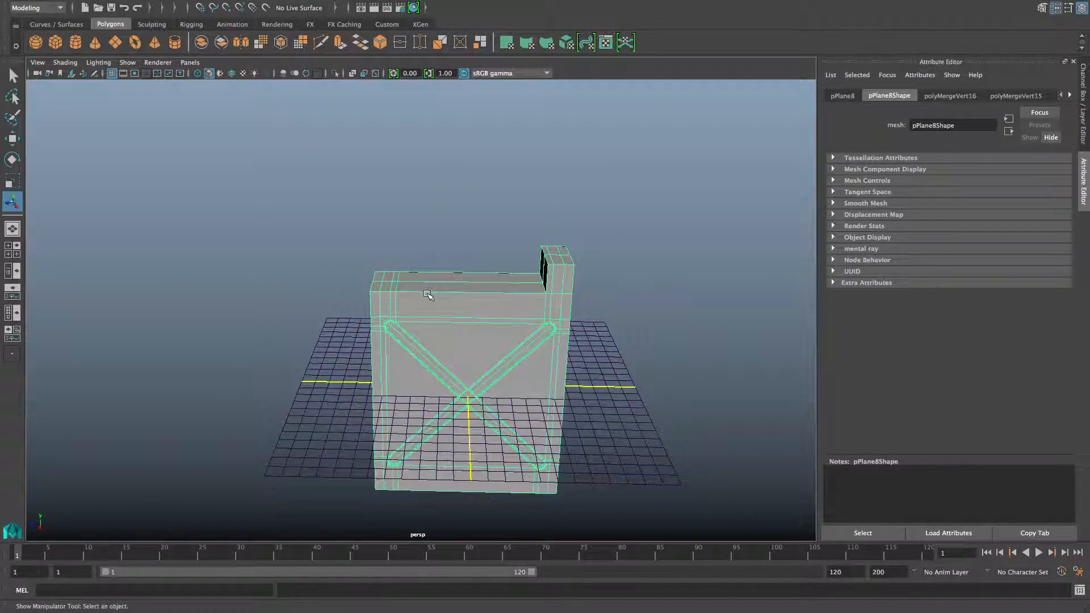
# Try inserting the edge loop across the crate's top again and inspect up close where it stops.
pyautogui.keyDown('shift'); pyautogui.rightClick(427, 295); pyautogui.keyUp('shift')
pyautogui.click(368, 311)
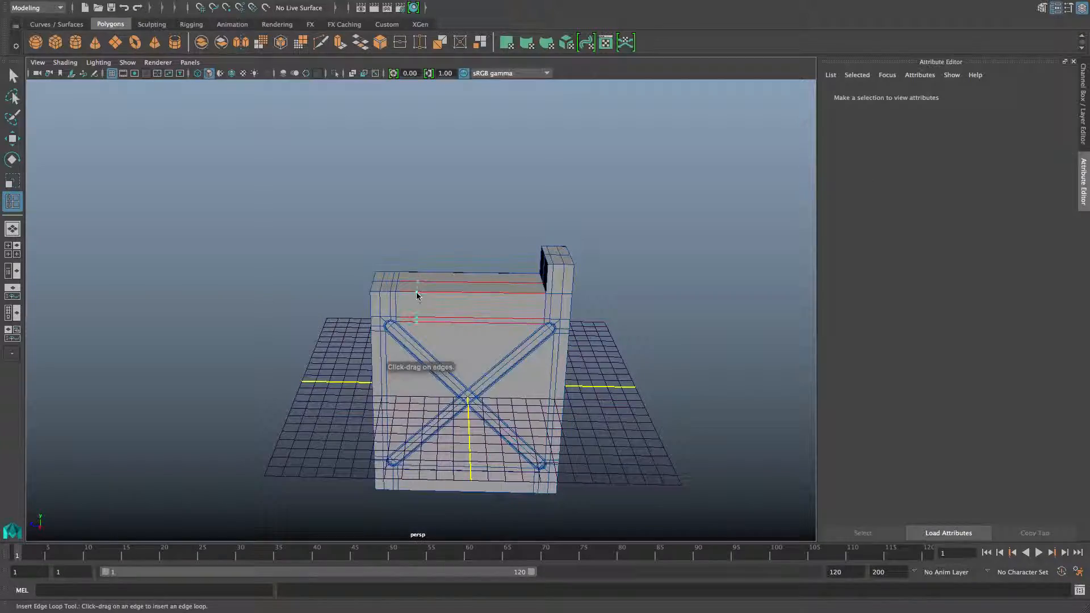
pyautogui.click(417, 295)
pyautogui.keyDown('alt'); pyautogui.moveTo(426, 332); pyautogui.dragTo(438, 251); pyautogui.keyUp('alt')
pyautogui.scroll(5, 454, 327)
pyautogui.scroll(5, 461, 289)
pyautogui.keyDown('alt'); pyautogui.moveTo(511, 272); pyautogui.dragTo(786, 326, button='right'); pyautogui.keyUp('alt')
pyautogui.keyDown('alt'); pyautogui.moveTo(627, 312); pyautogui.dragTo(574, 310, button='right'); pyautogui.keyUp('alt')
pyautogui.keyDown('alt'); pyautogui.moveTo(687, 321); pyautogui.dragTo(449, 293); pyautogui.keyUp('alt')
pyautogui.scroll(-6, 629, 341)
pyautogui.rightClick(422, 281)
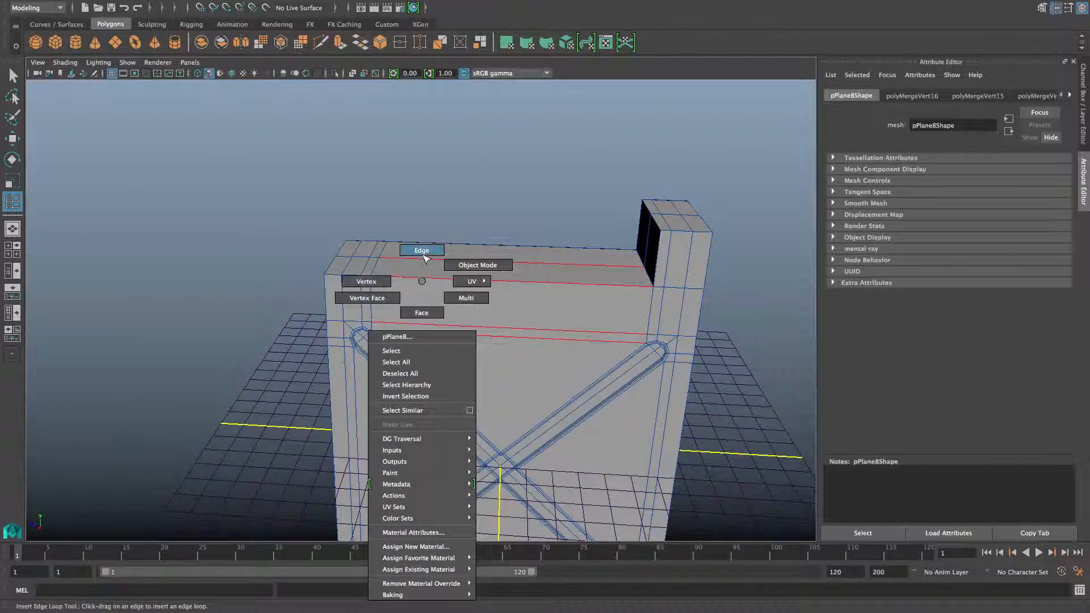
pyautogui.click(423, 255)
pyautogui.press('w')
pyautogui.keyDown('alt'); pyautogui.moveTo(423, 258); pyautogui.dragTo(493, 278, button='middle'); pyautogui.keyUp('alt')
pyautogui.press('F8')
pyautogui.keyDown('alt'); pyautogui.moveTo(469, 283); pyautogui.dragTo(470, 268); pyautogui.keyUp('alt')
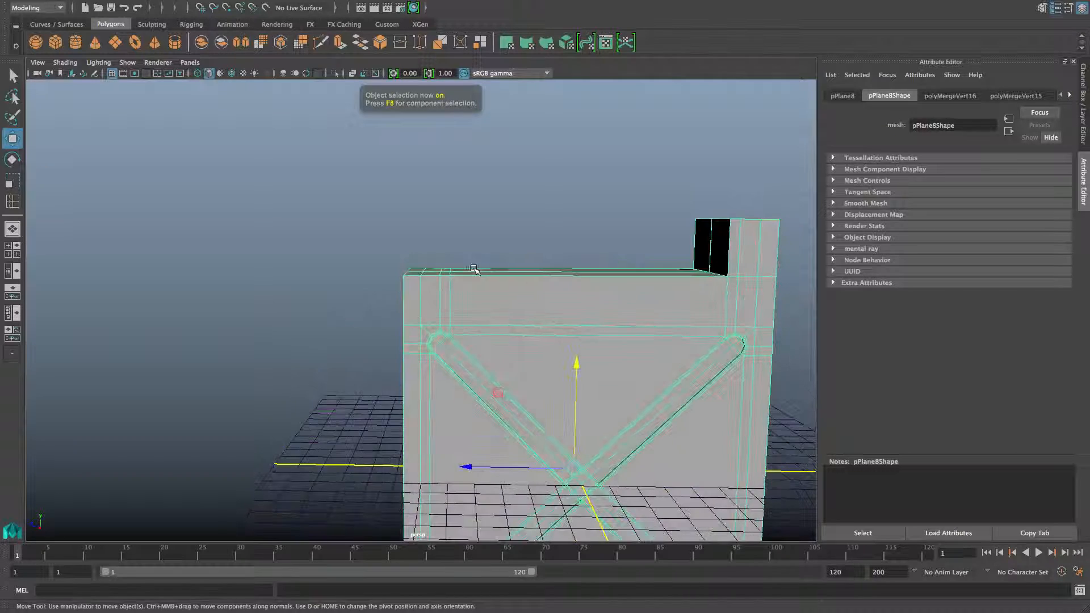
# Select all the crate's vertices, including both upper corners and the X brace, and merge them with a threshold of 0.001.
pyautogui.moveTo(470, 268); pyautogui.dragTo(414, 268, button='right')
pyautogui.moveTo(378, 250); pyautogui.dragTo(500, 321)
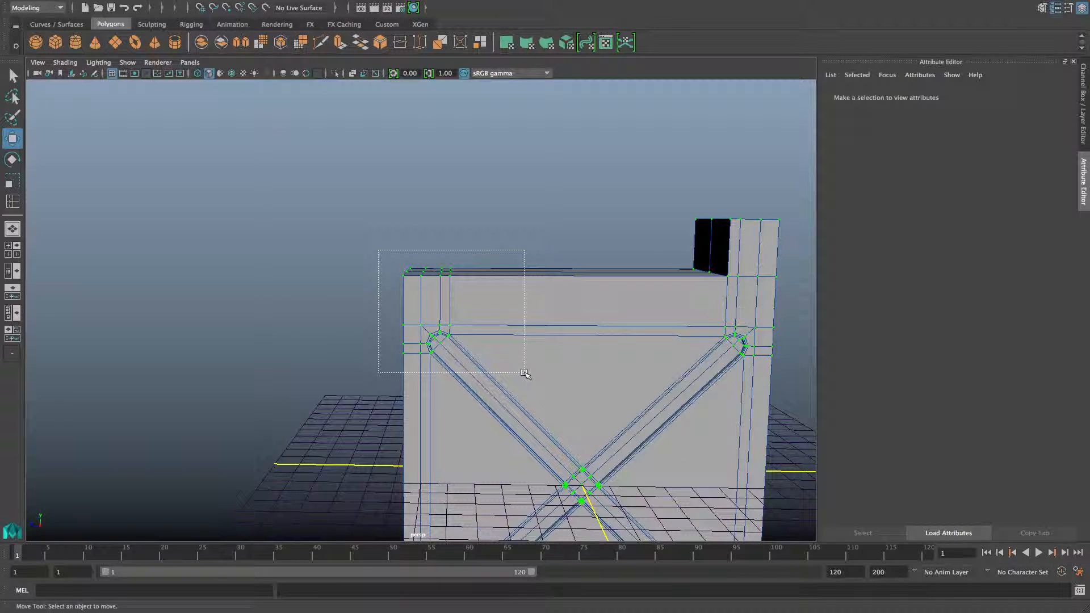
pyautogui.moveTo(524, 373); pyautogui.dragTo(524, 373)
pyautogui.scroll(-5, 523, 373)
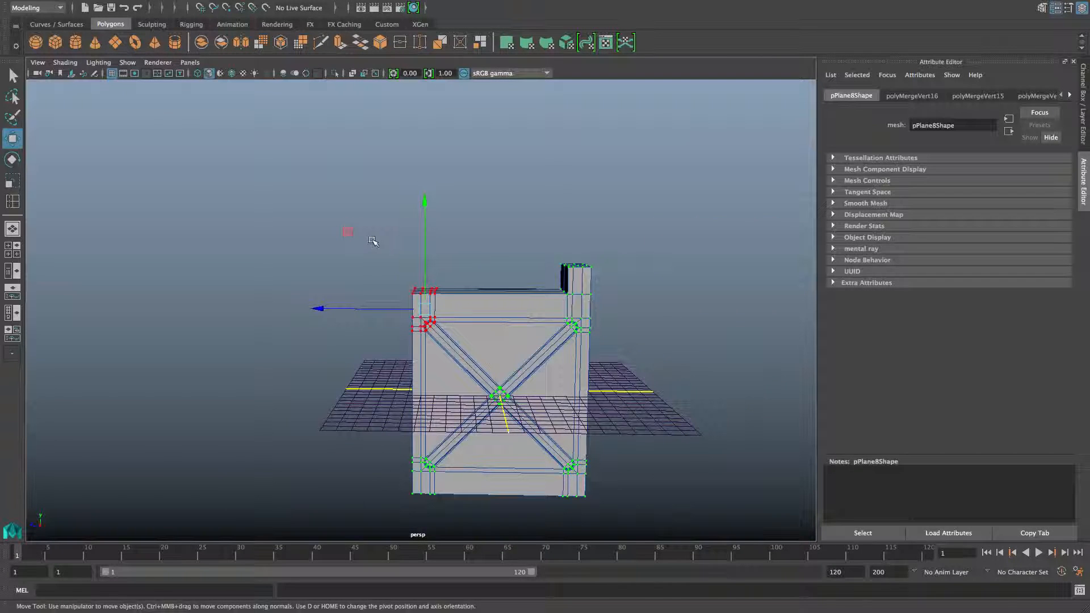
pyautogui.moveTo(371, 238); pyautogui.dragTo(714, 569)
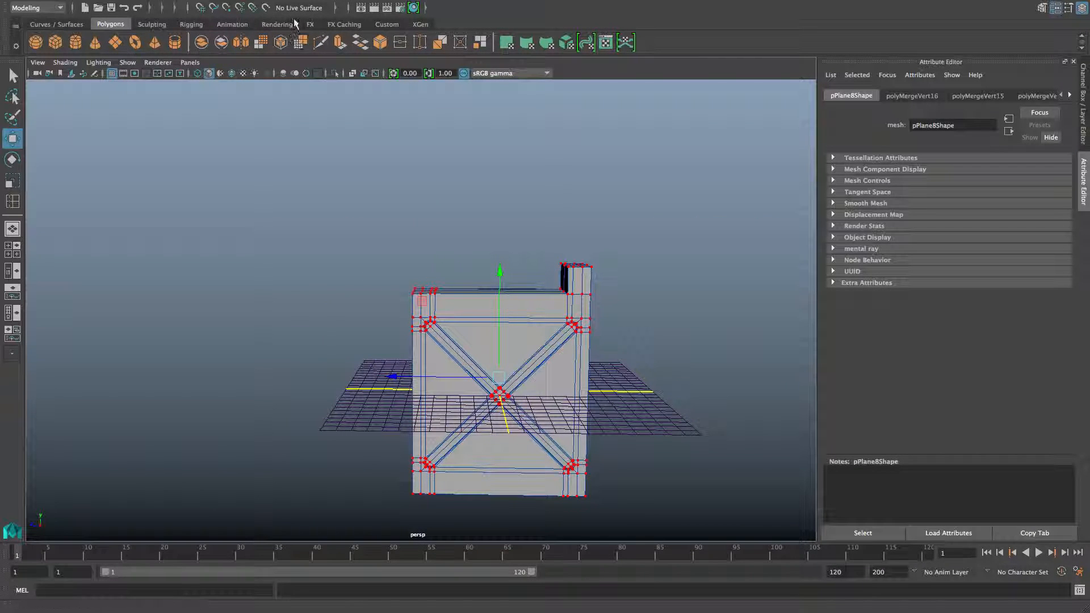
pyautogui.keyDown('shift'); pyautogui.moveTo(496, 313); pyautogui.dragTo(552, 269, button='right'); pyautogui.keyUp('shift')
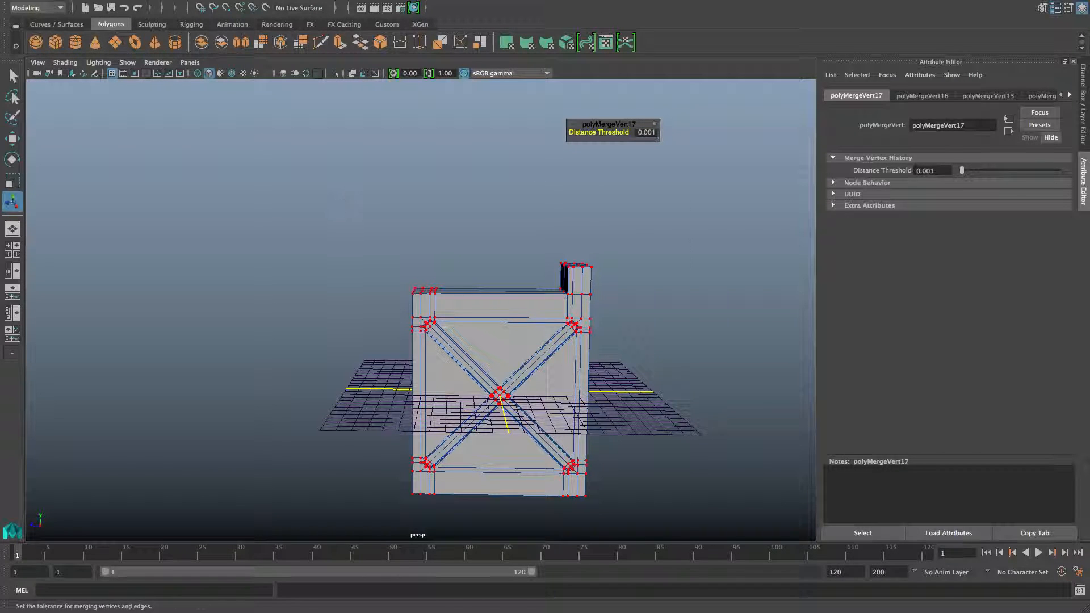
# Merge all the selected crate vertices twice more with the merge threshold raised to 0.01.
pyautogui.keyDown('shift'); pyautogui.moveTo(519, 334); pyautogui.dragTo(609, 291, button='right'); pyautogui.keyUp('shift')
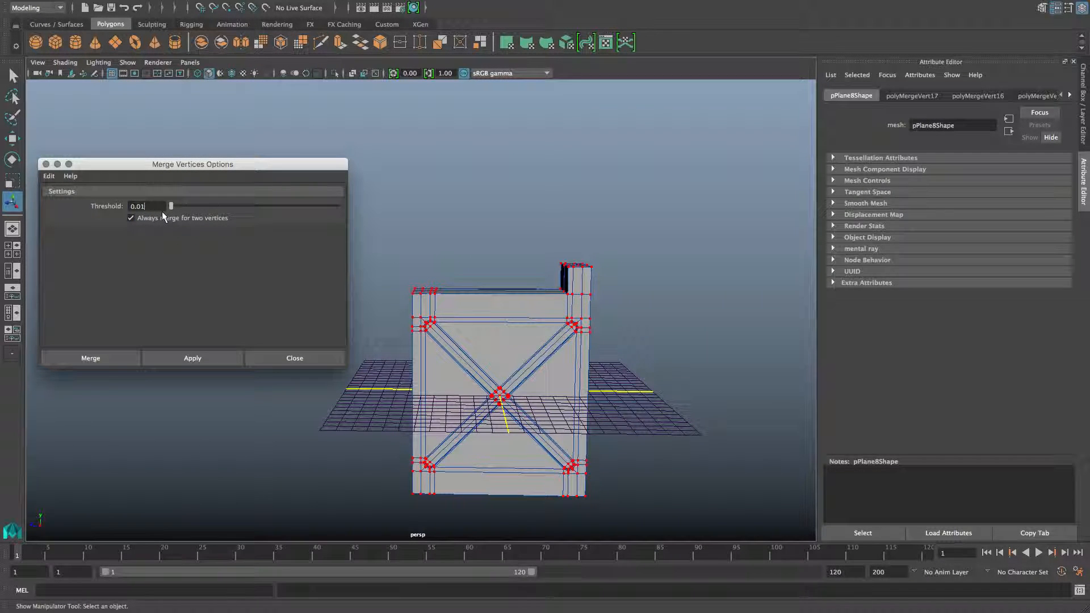
pyautogui.write('00')
pyautogui.scroll(10, 352, 302)
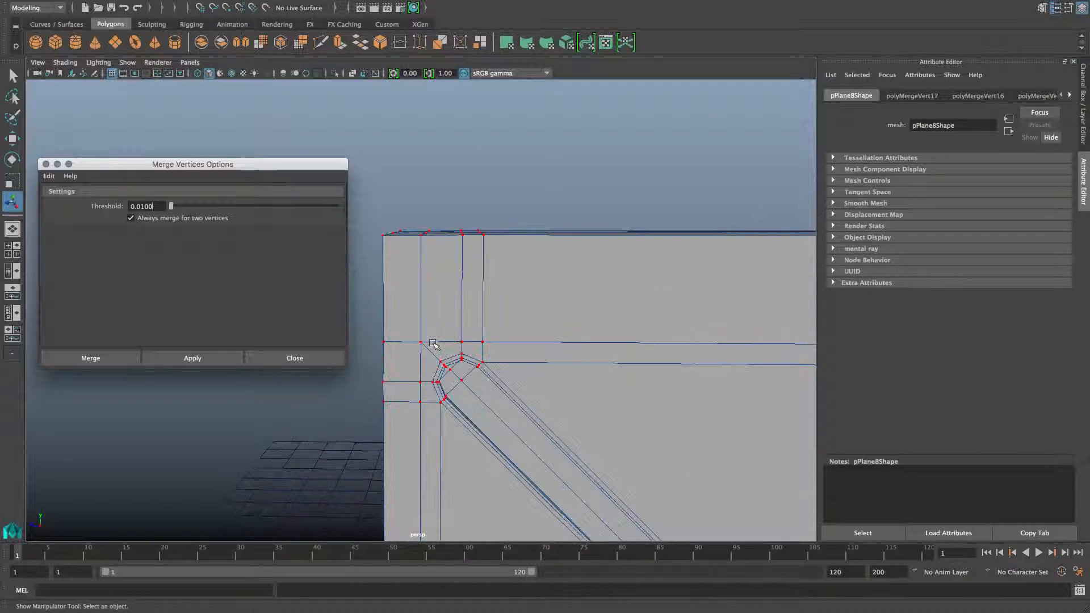
pyautogui.click(204, 358)
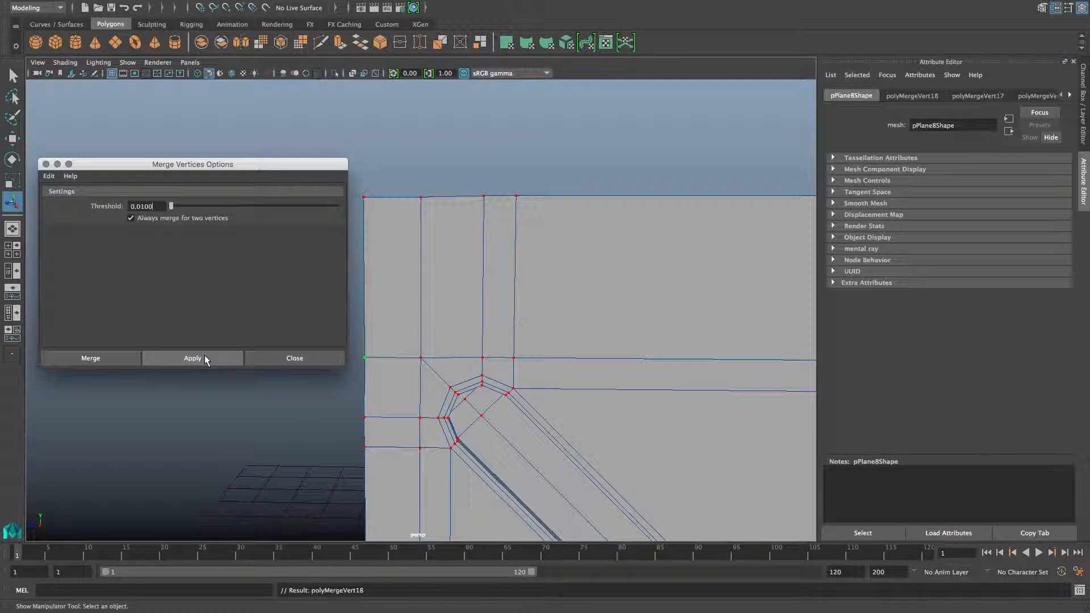
pyautogui.click(205, 359)
pyautogui.click(295, 359)
# Return to object selection, insert an edge loop across the crate's top just inside the low corner, and check how far it runs.
pyautogui.scroll(-10, 430, 370)
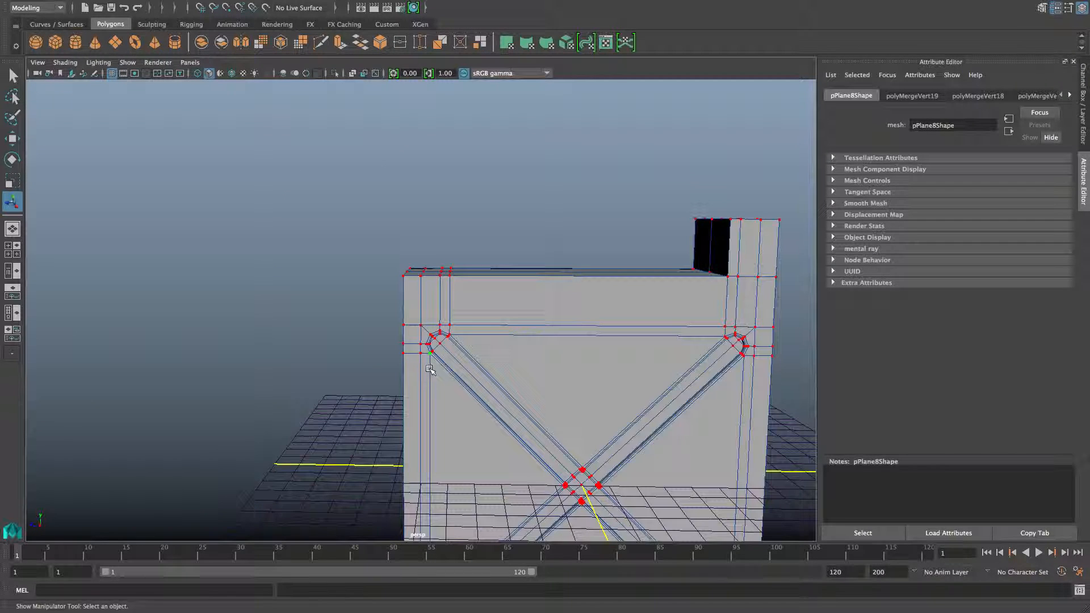
pyautogui.press('F8')
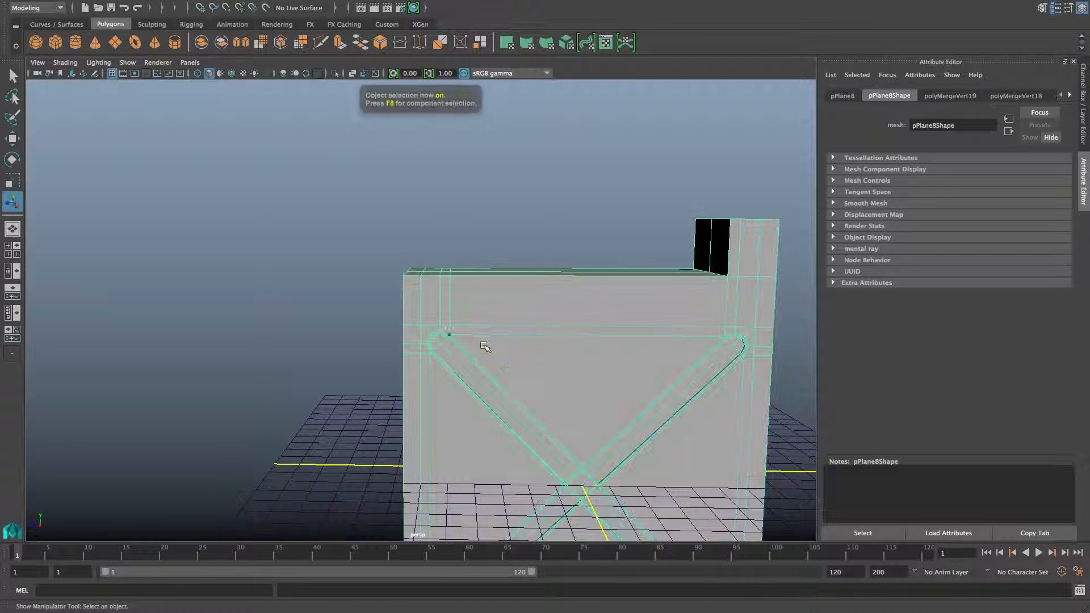
pyautogui.keyDown('shift'); pyautogui.moveTo(506, 316); pyautogui.dragTo(438, 333, button='right'); pyautogui.keyUp('shift')
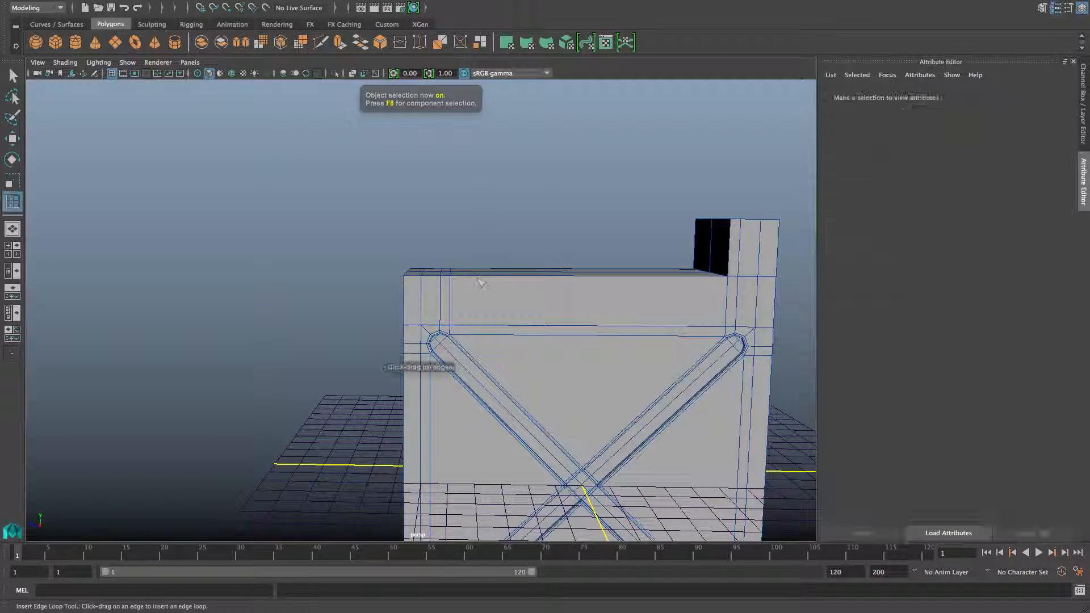
pyautogui.click(486, 311)
pyautogui.keyDown('alt'); pyautogui.moveTo(487, 311); pyautogui.dragTo(377, 349); pyautogui.keyUp('alt')
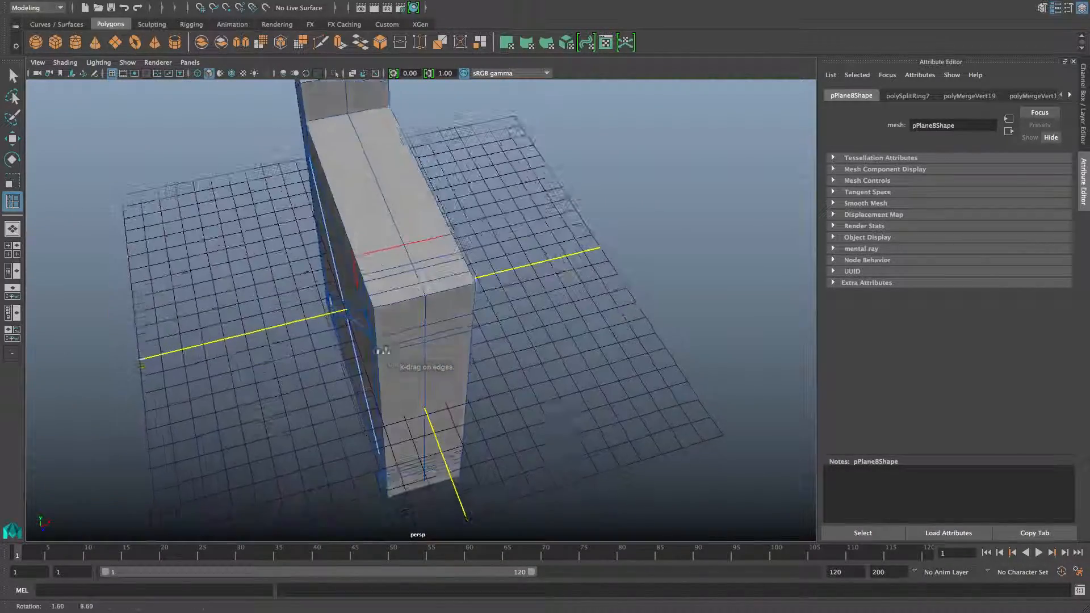
pyautogui.keyDown('alt'); pyautogui.moveTo(381, 299); pyautogui.dragTo(297, 372); pyautogui.keyUp('alt')
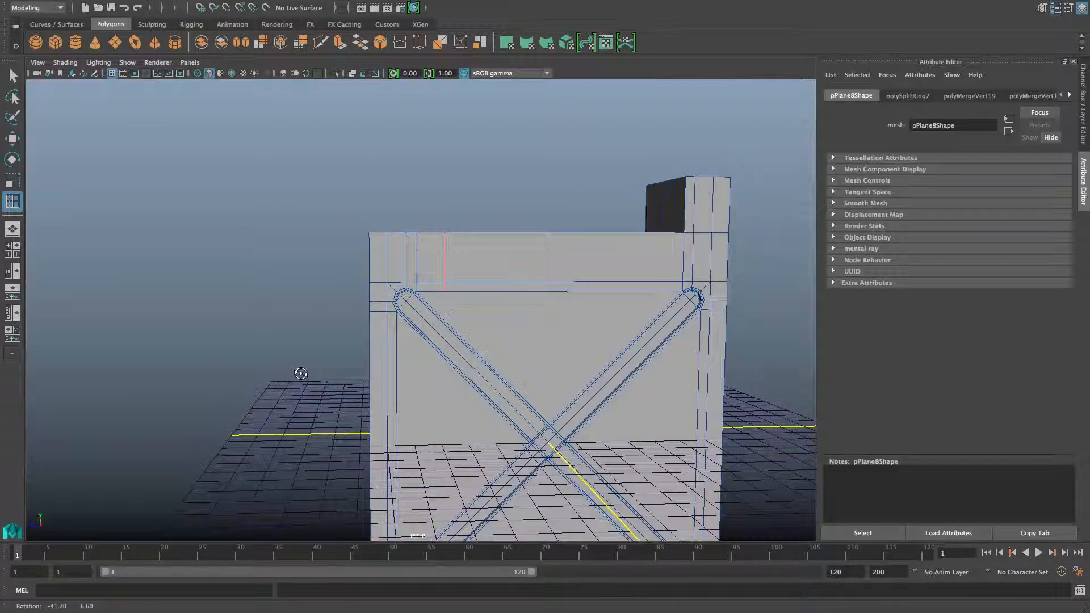
# Try a horizontal edge loop on the upright below the low corner, inspect it from the side, and undo it.
pyautogui.click(372, 356)
pyautogui.keyDown('alt'); pyautogui.moveTo(373, 357); pyautogui.dragTo(450, 341); pyautogui.keyUp('alt')
pyautogui.hotkey('ctrl', 'z')
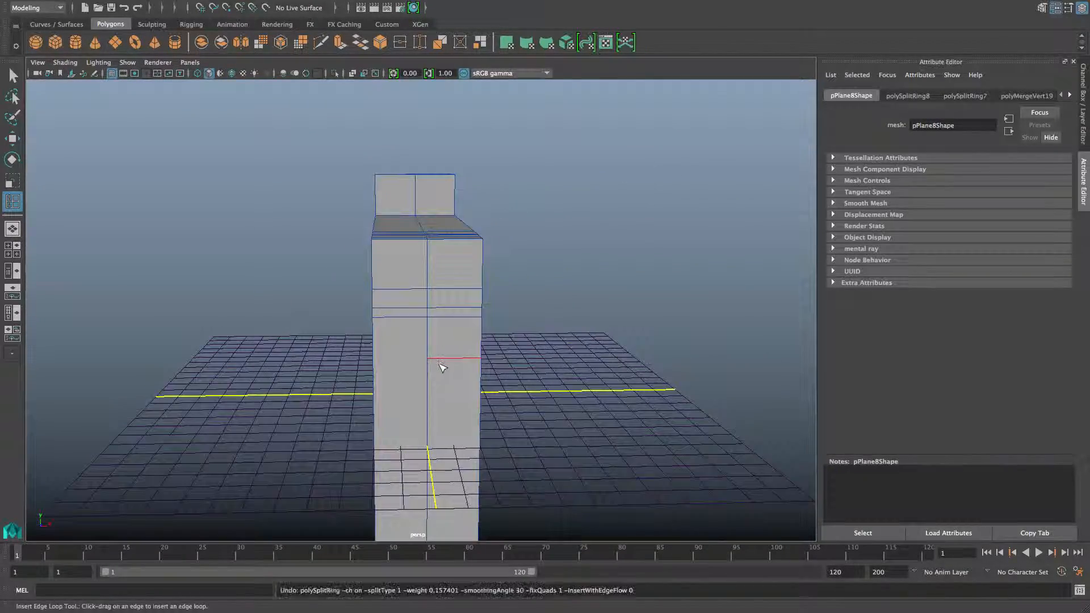
# Select all the crate's vertices and merge them with the threshold raised to 0.02.
pyautogui.scroll(-8, 442, 367)
pyautogui.moveTo(419, 296); pyautogui.dragTo(377, 295, button='right')
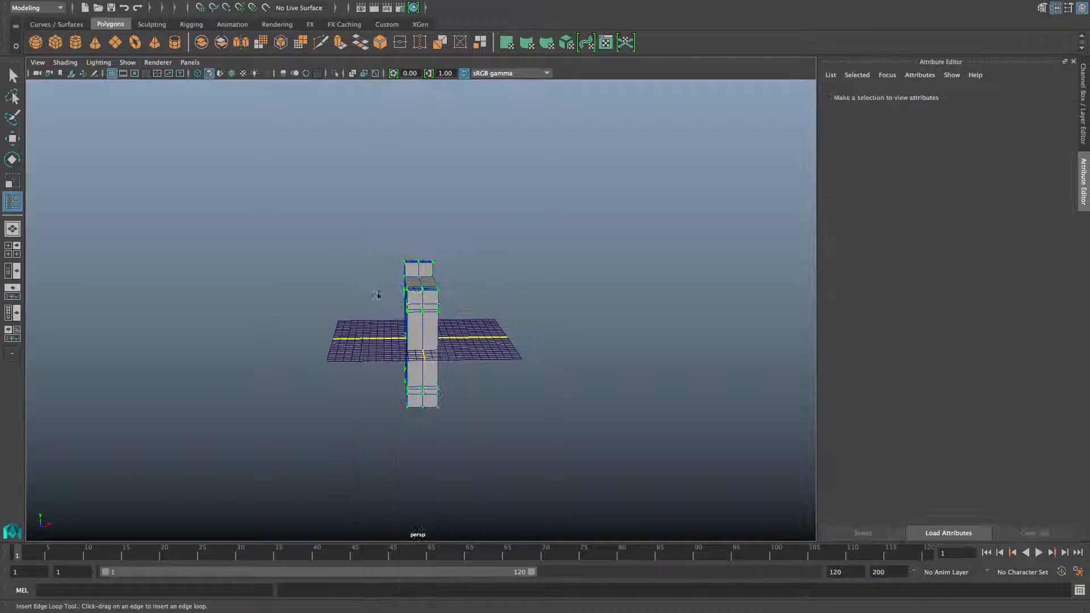
pyautogui.press('q')
pyautogui.moveTo(482, 462)
pyautogui.keyDown('alt'); pyautogui.mouseDown()
pyautogui.moveTo(462, 470)
pyautogui.moveTo(469, 474)
pyautogui.mouseUp(); pyautogui.keyUp('alt')
pyautogui.scroll(5, 470, 475)
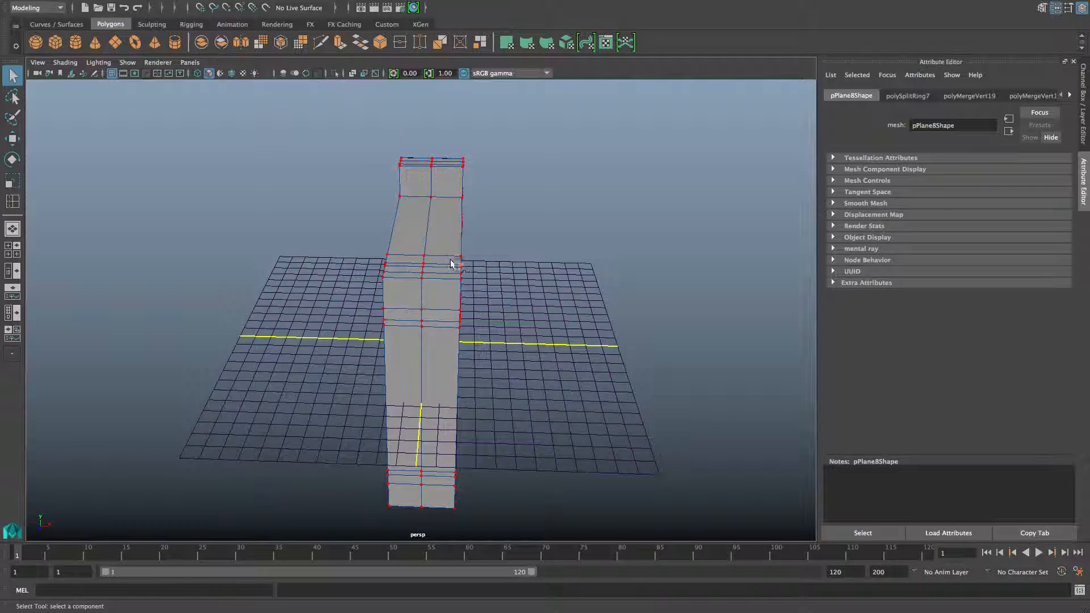
pyautogui.keyDown('shift'); pyautogui.moveTo(451, 264); pyautogui.dragTo(540, 216, button='right'); pyautogui.keyUp('shift')
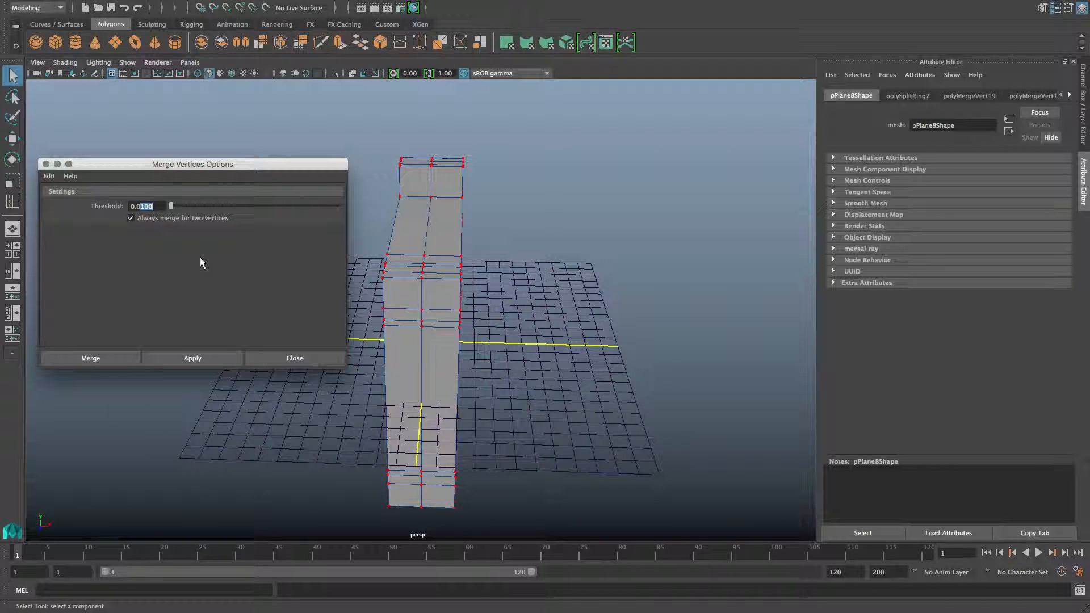
pyautogui.write('200')
pyautogui.scroll(6, 494, 353)
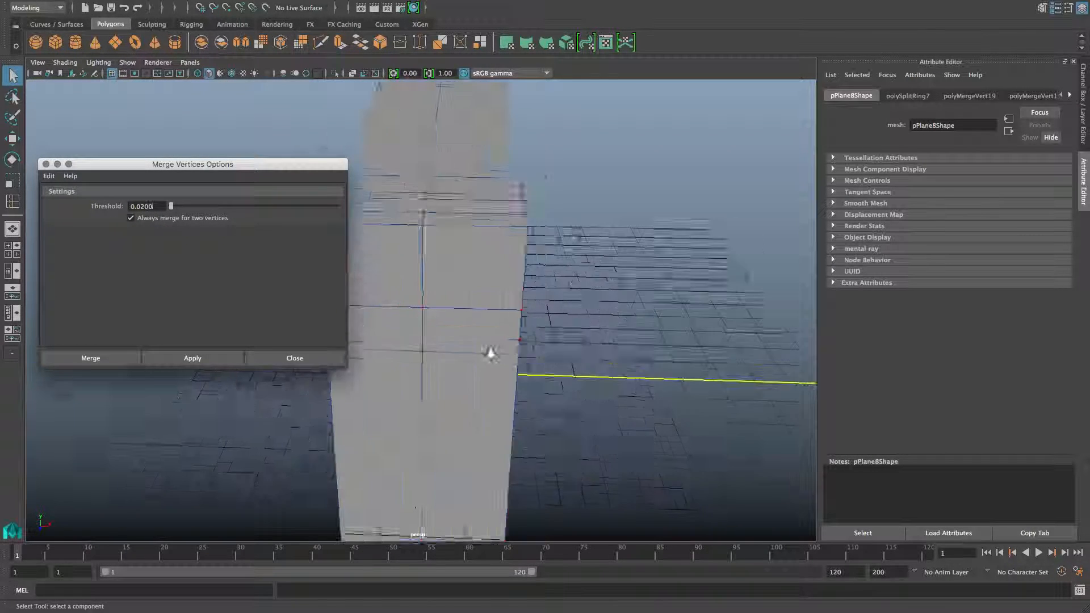
pyautogui.keyDown('alt'); pyautogui.moveTo(487, 352); pyautogui.dragTo(359, 320); pyautogui.keyUp('alt')
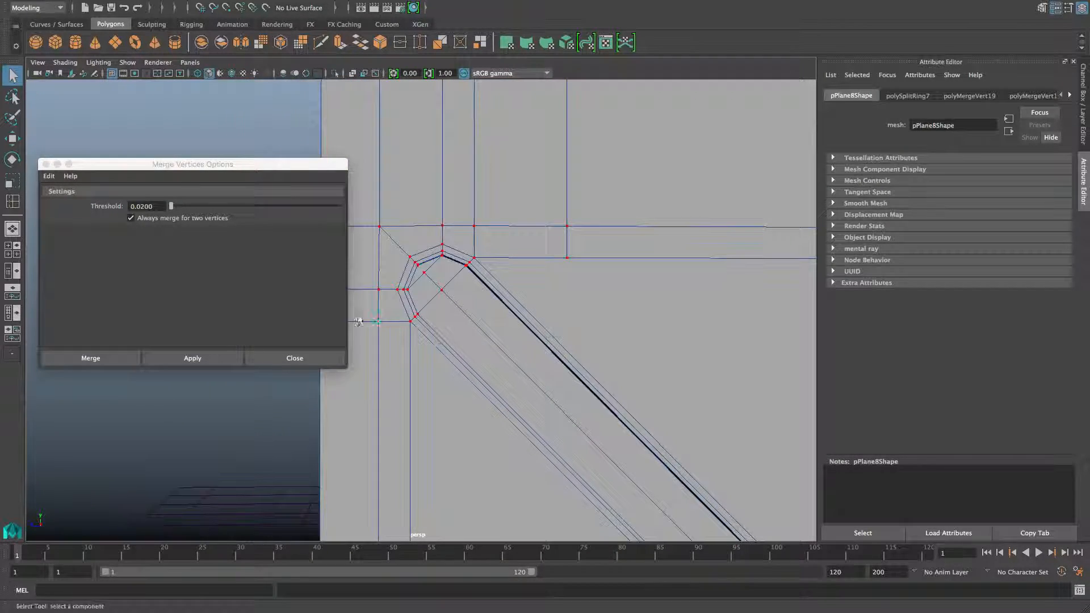
pyautogui.click(210, 353)
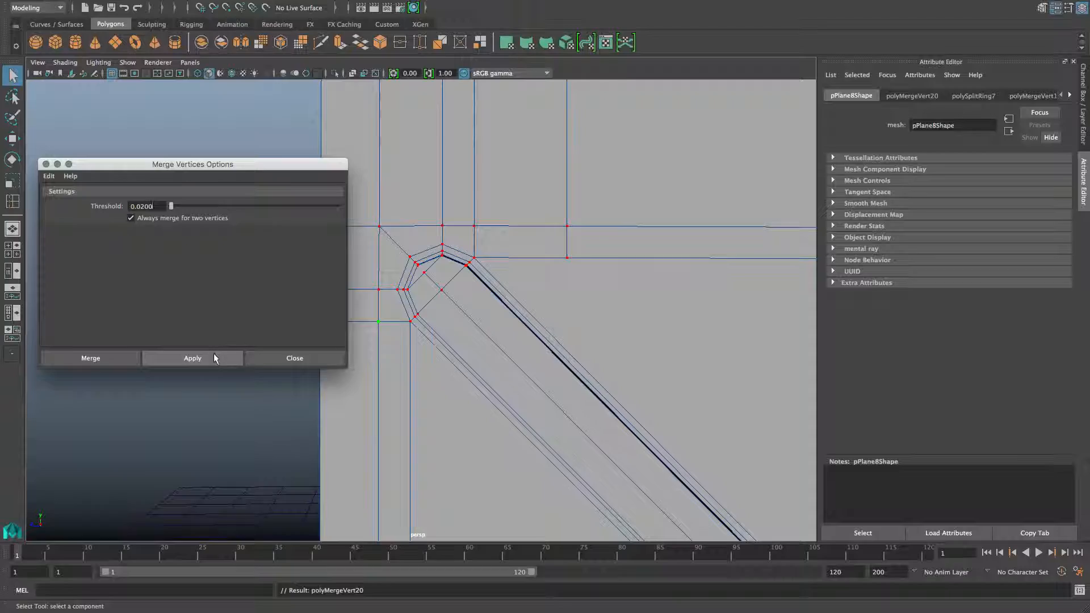
pyautogui.click(289, 359)
# Insert a horizontal edge loop across the upright below the low corner and raise it slightly toward the end of the X brace.
pyautogui.scroll(-5, 288, 358)
pyautogui.keyDown('alt'); pyautogui.moveTo(288, 359); pyautogui.dragTo(376, 345); pyautogui.keyUp('alt')
pyautogui.press('F8')
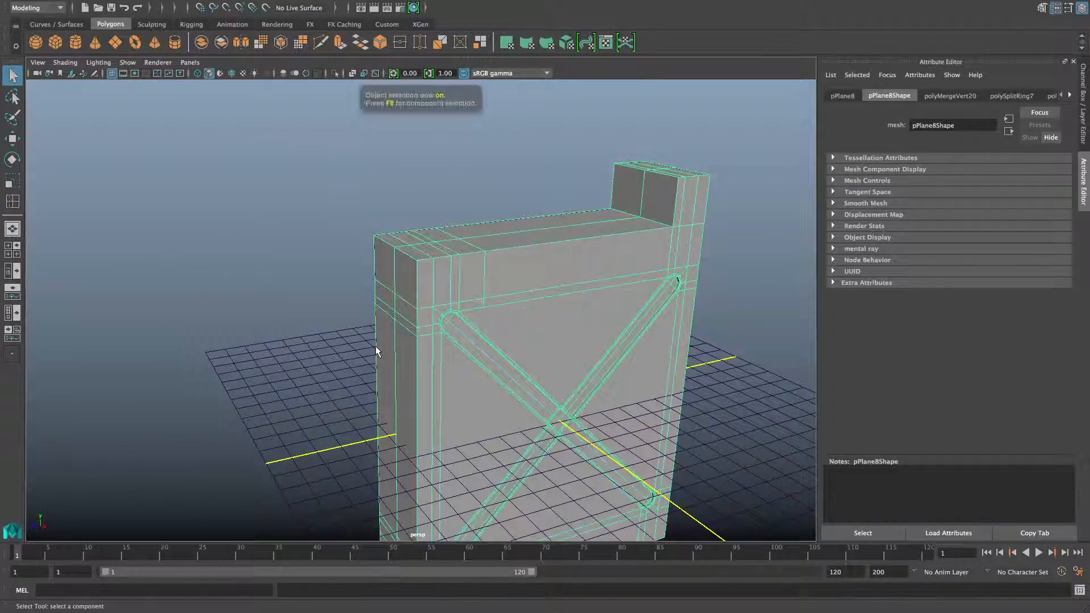
pyautogui.keyDown('shift'); pyautogui.moveTo(438, 338); pyautogui.dragTo(380, 359, button='right'); pyautogui.keyUp('shift')
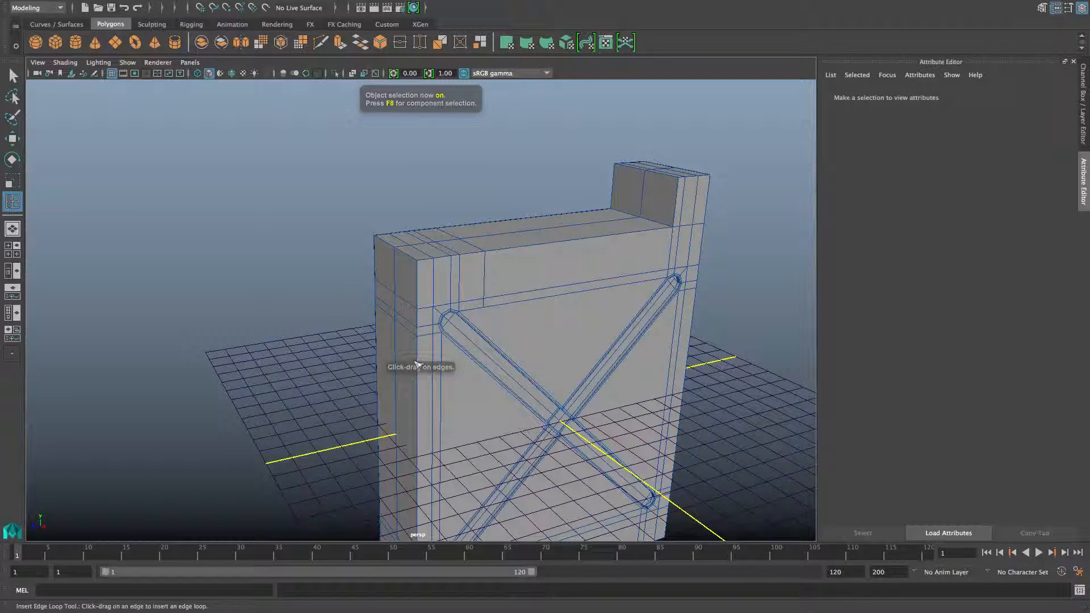
pyautogui.moveTo(384, 369)
pyautogui.keyDown('alt'); pyautogui.mouseDown()
pyautogui.moveTo(371, 364)
pyautogui.moveTo(377, 353)
pyautogui.mouseUp(); pyautogui.keyUp('alt')
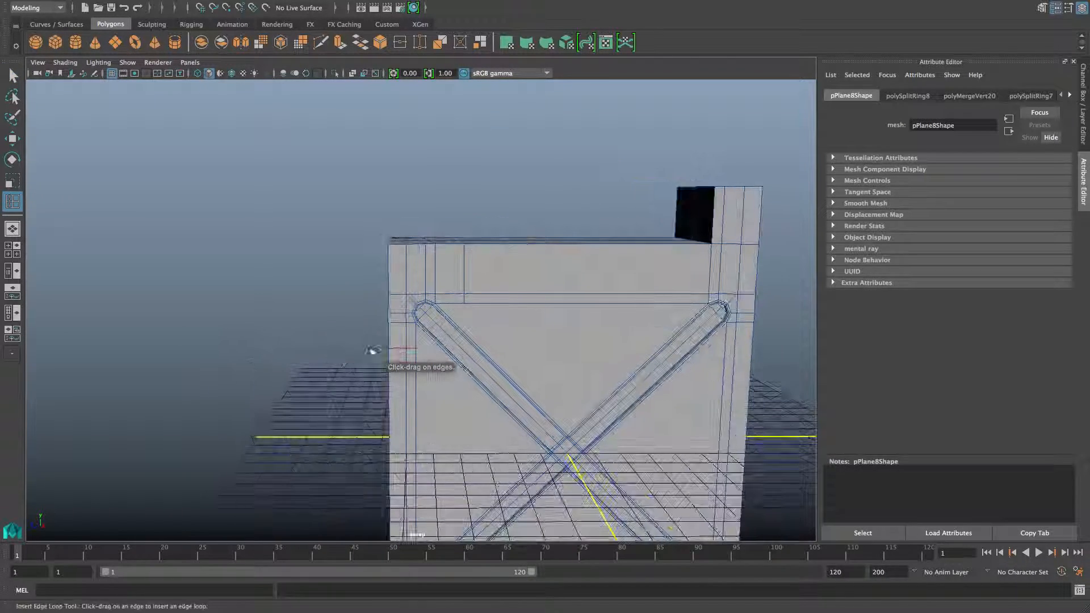
pyautogui.press('w')
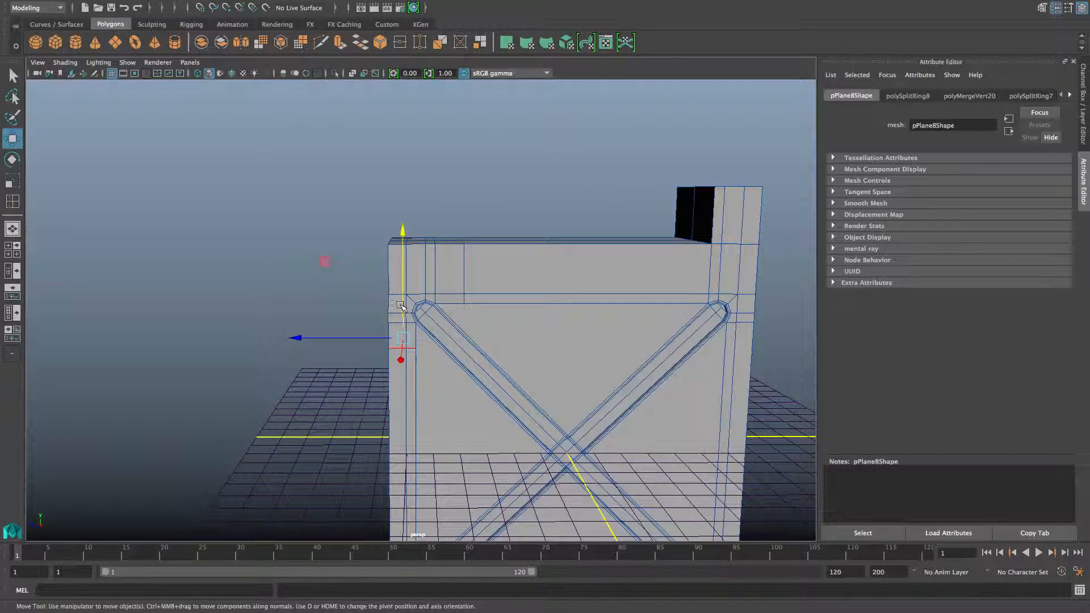
pyautogui.moveTo(401, 307); pyautogui.dragTo(403, 306)
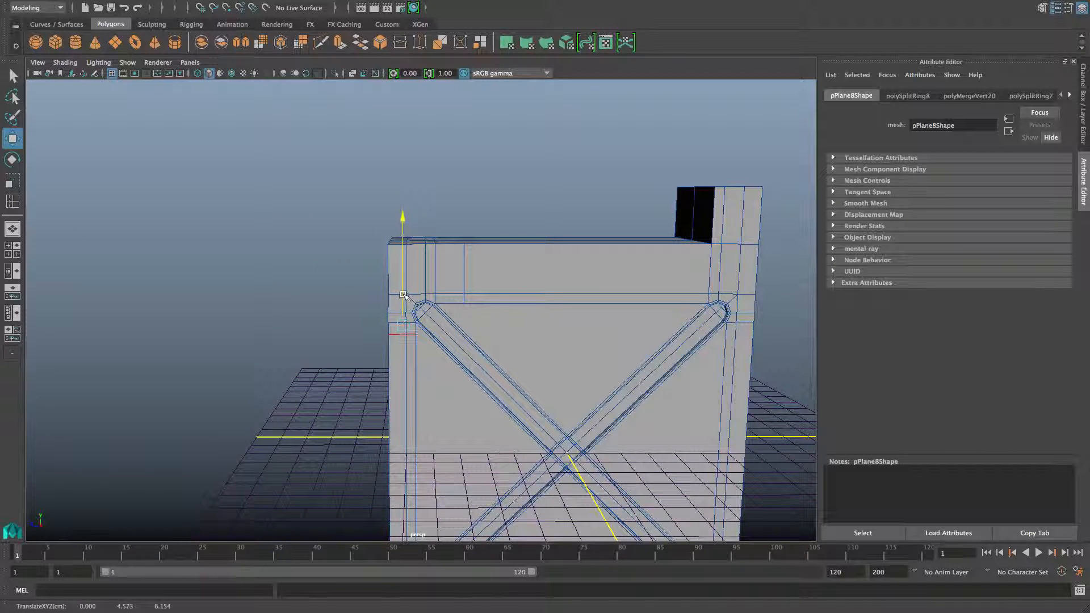
# Cut across the X brace with Multi-Cut, from the upright loop's inner end to the lower end of the top loop.
pyautogui.scroll(6, 391, 338)
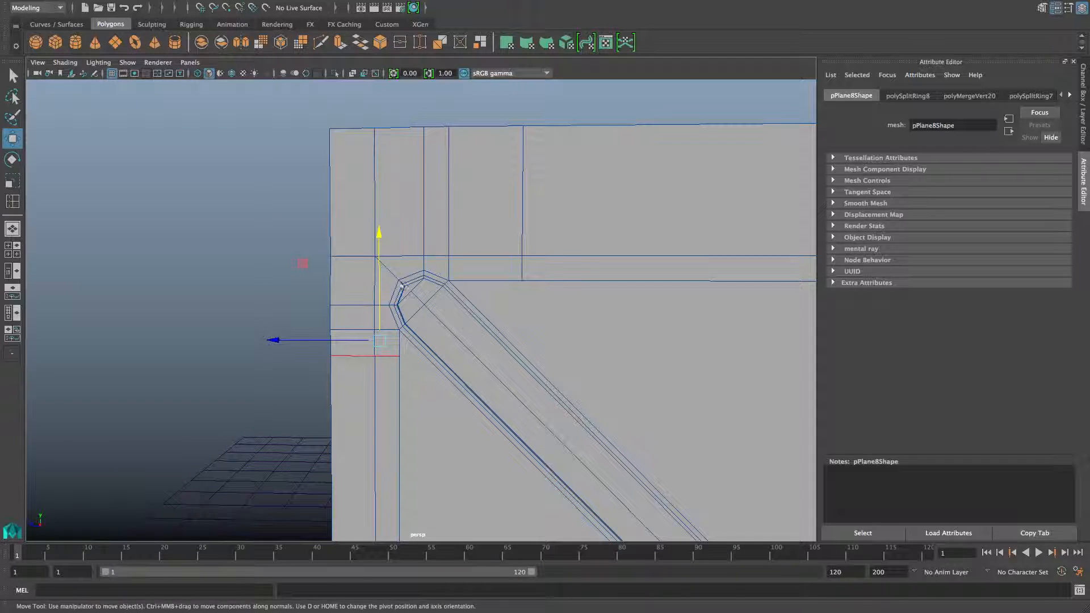
pyautogui.keyDown('shift'); pyautogui.moveTo(440, 293); pyautogui.dragTo(372, 292, button='right'); pyautogui.keyUp('shift')
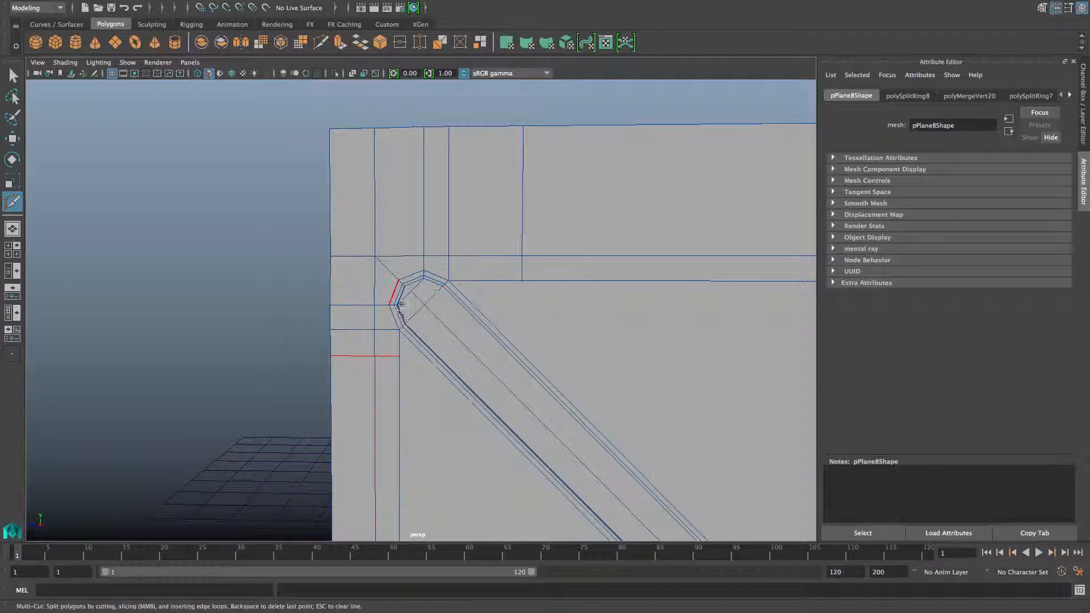
pyautogui.click(399, 356)
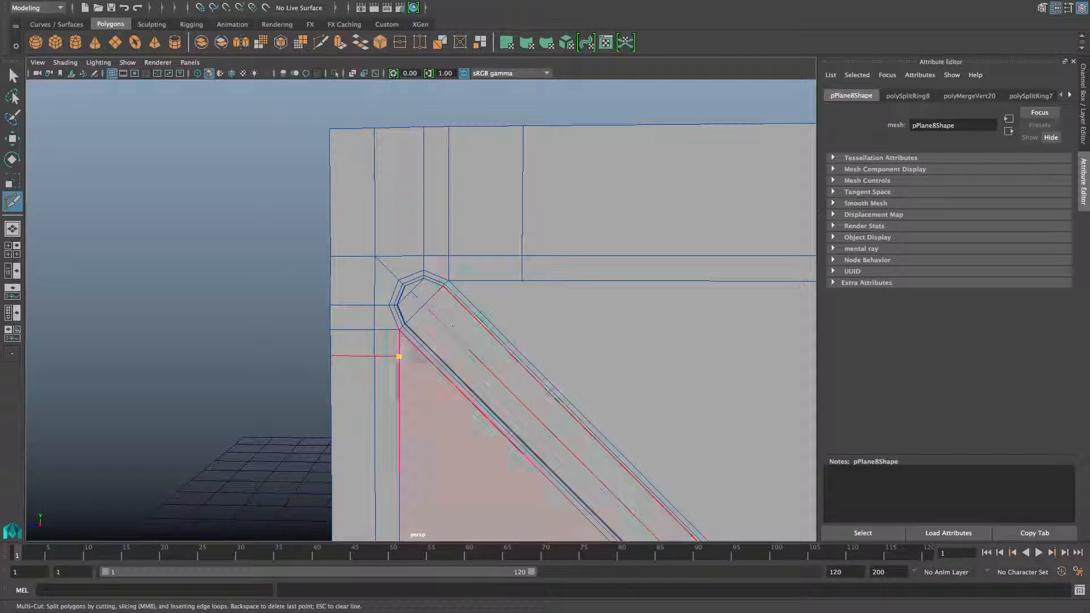
pyautogui.click(522, 280)
pyautogui.press('Return')
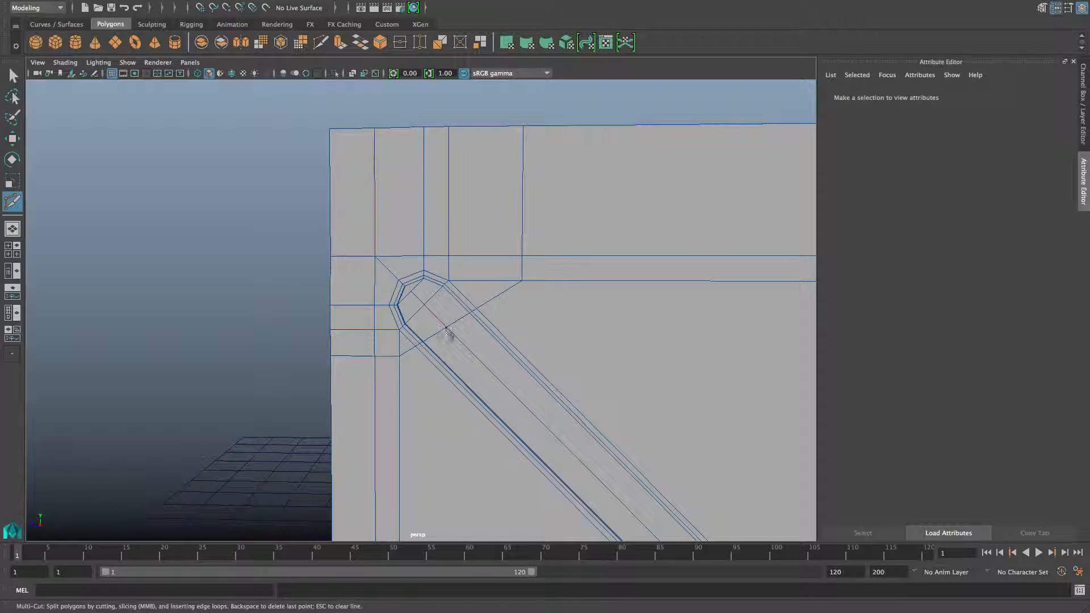
# Make the matching Multi-Cut across the brace's upper end on the opposite face, joining the two edge loop ends.
pyautogui.keyDown('alt'); pyautogui.moveTo(448, 332); pyautogui.dragTo(432, 376); pyautogui.keyUp('alt')
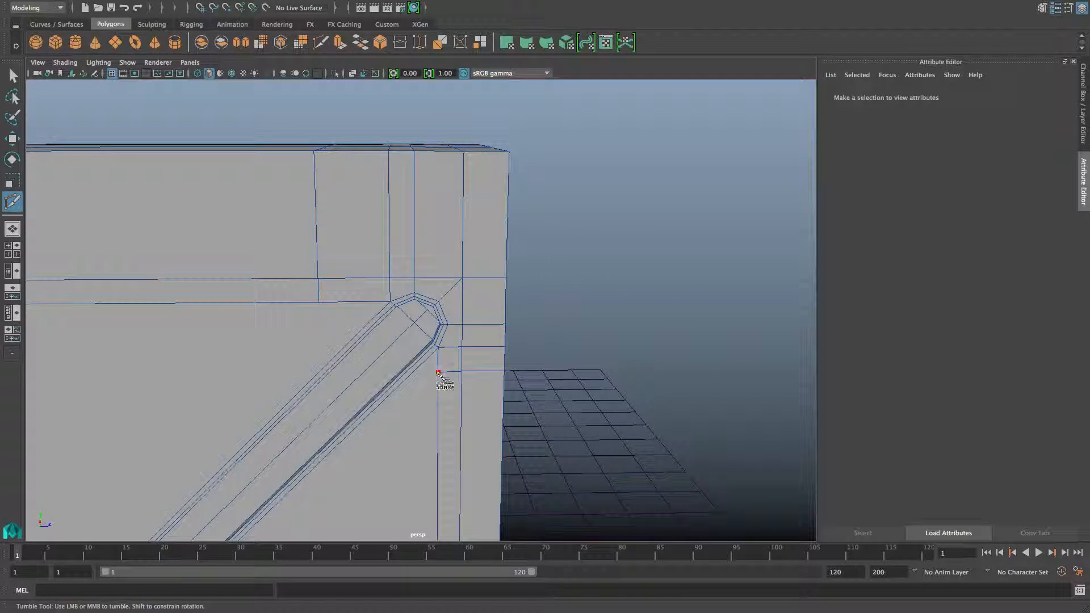
pyautogui.click(439, 373)
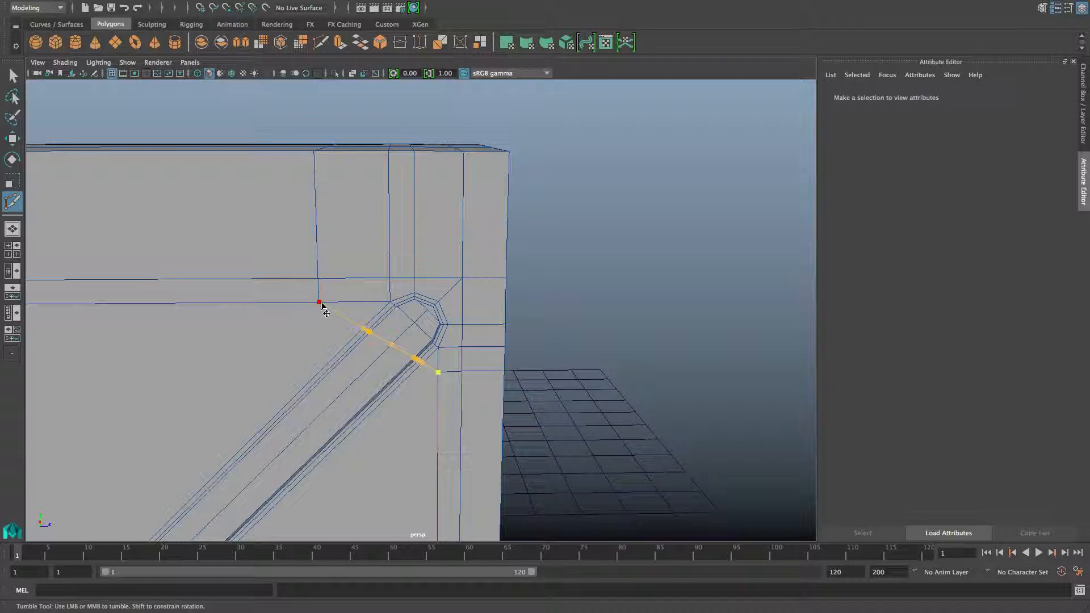
pyautogui.click(319, 302)
pyautogui.press('Return')
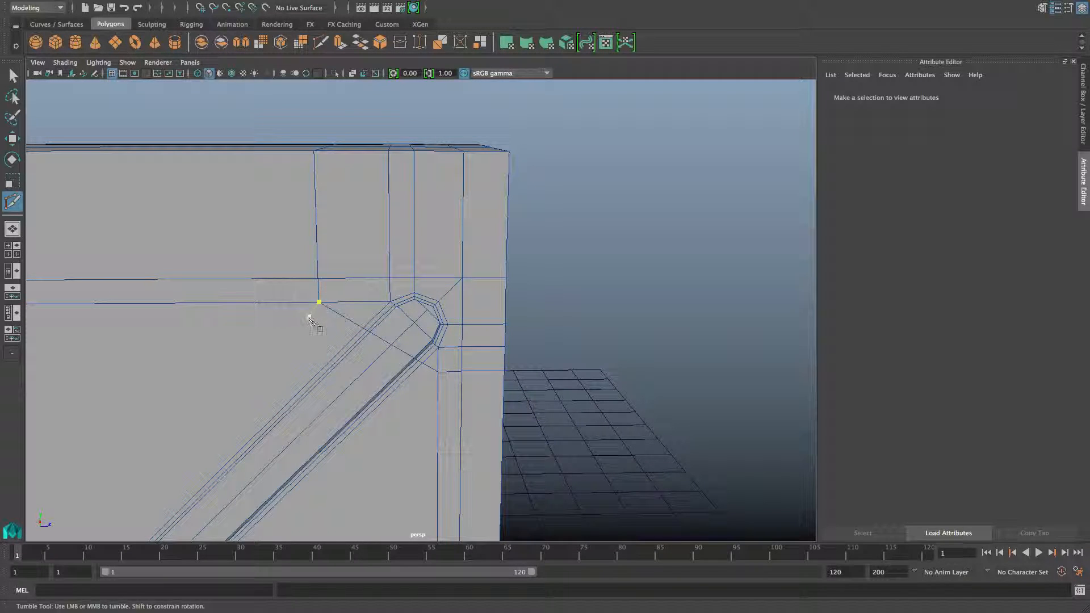
# Return to object selection, open the Insert Edge Loop Tool's options, and show the outliner beside the perspective view.
pyautogui.moveTo(278, 358)
pyautogui.keyDown('alt'); pyautogui.mouseDown()
pyautogui.moveTo(209, 365)
pyautogui.moveTo(259, 351)
pyautogui.mouseUp(); pyautogui.keyUp('alt')
pyautogui.scroll(-6, 266, 352)
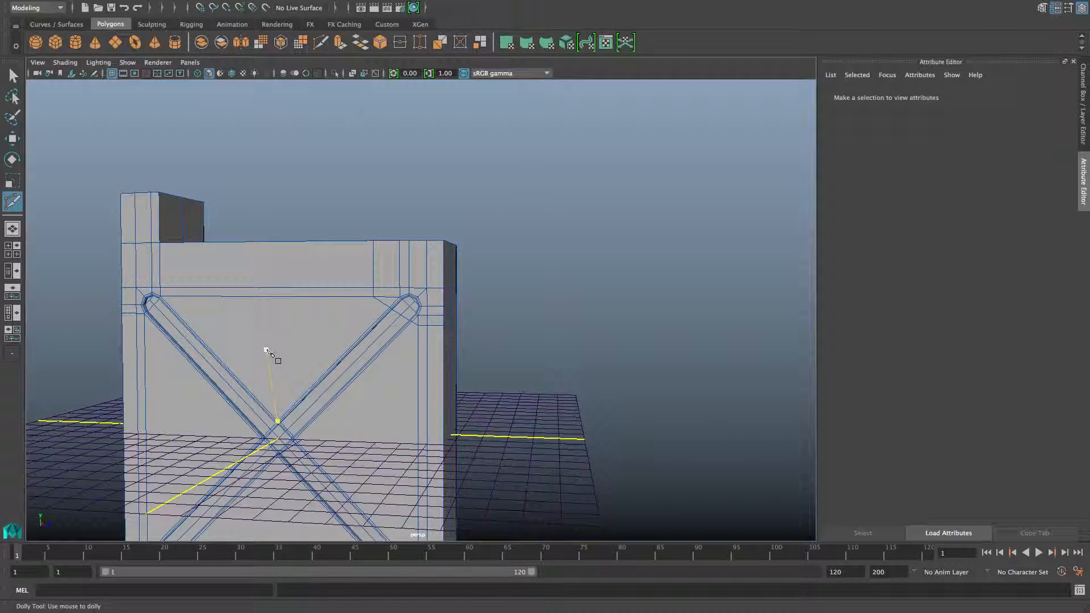
pyautogui.press('F8')
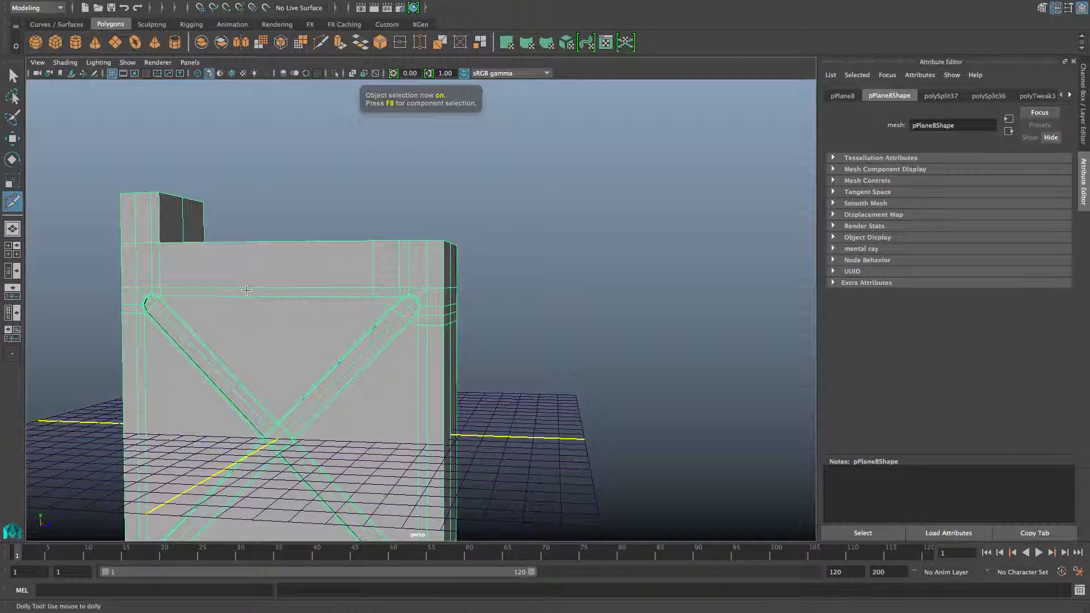
pyautogui.keyDown('shift'); pyautogui.rightClick(505, 276); pyautogui.keyUp('shift')
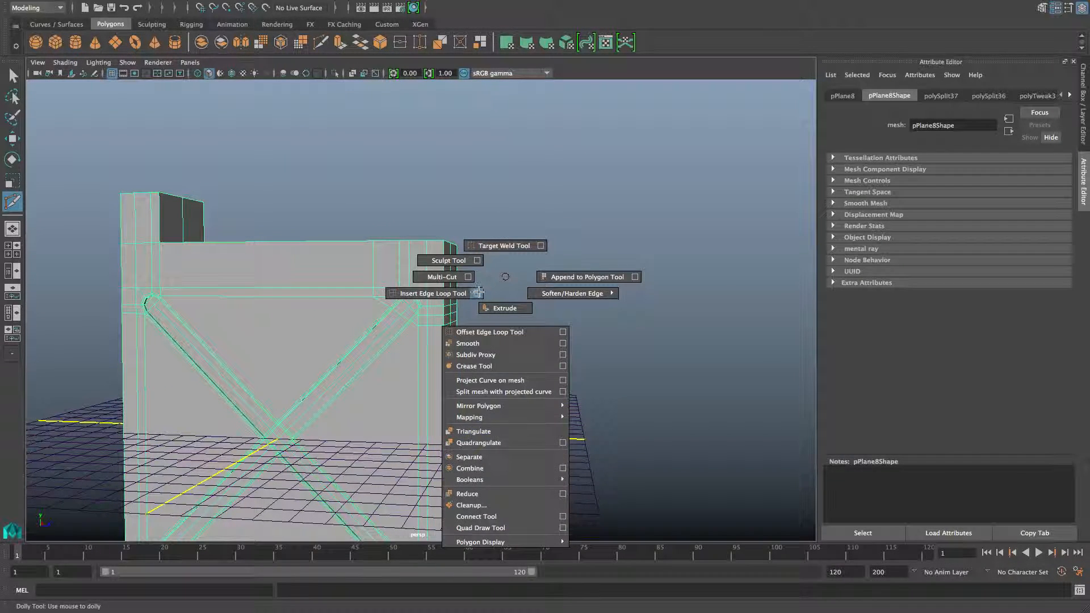
pyautogui.click(479, 292)
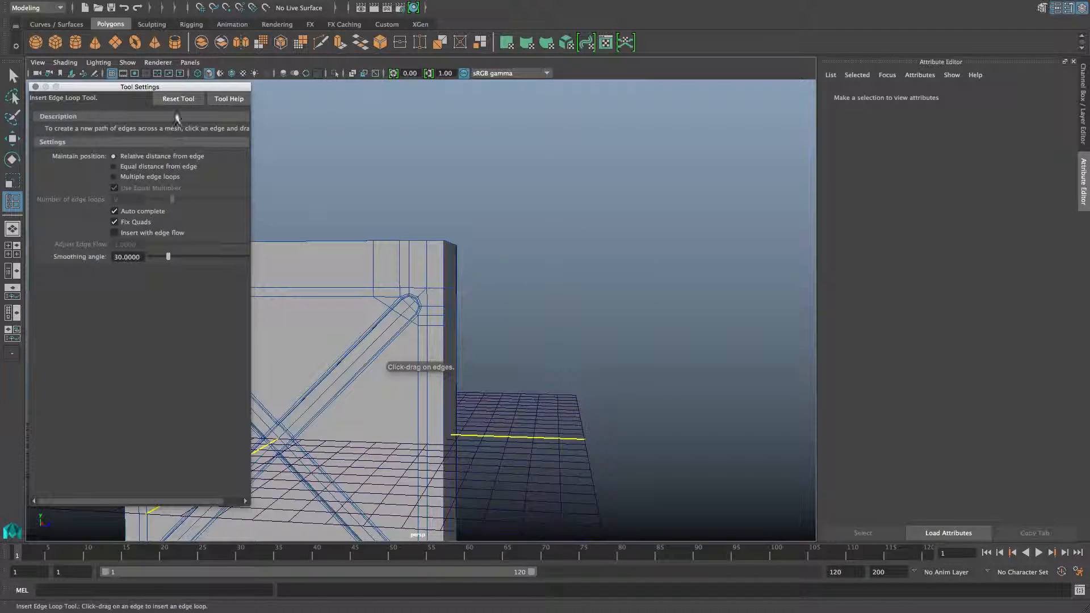
pyautogui.moveTo(138, 91); pyautogui.dragTo(384, 132)
pyautogui.click(14, 290)
pyautogui.moveTo(452, 130); pyautogui.dragTo(724, 99)
# Reset the Insert Edge Loop settings and insert two horizontal loops, one just below the top edge and one just above the seam over the brace.
pyautogui.scroll(5, 476, 290)
pyautogui.keyDown('alt'); pyautogui.moveTo(470, 289); pyautogui.dragTo(493, 302); pyautogui.keyUp('alt')
pyautogui.keyDown('alt'); pyautogui.moveTo(329, 314); pyautogui.dragTo(473, 312); pyautogui.keyUp('alt')
pyautogui.scroll(-4, 473, 312)
pyautogui.keyDown('alt'); pyautogui.moveTo(473, 312); pyautogui.dragTo(394, 312, button='middle'); pyautogui.keyUp('alt')
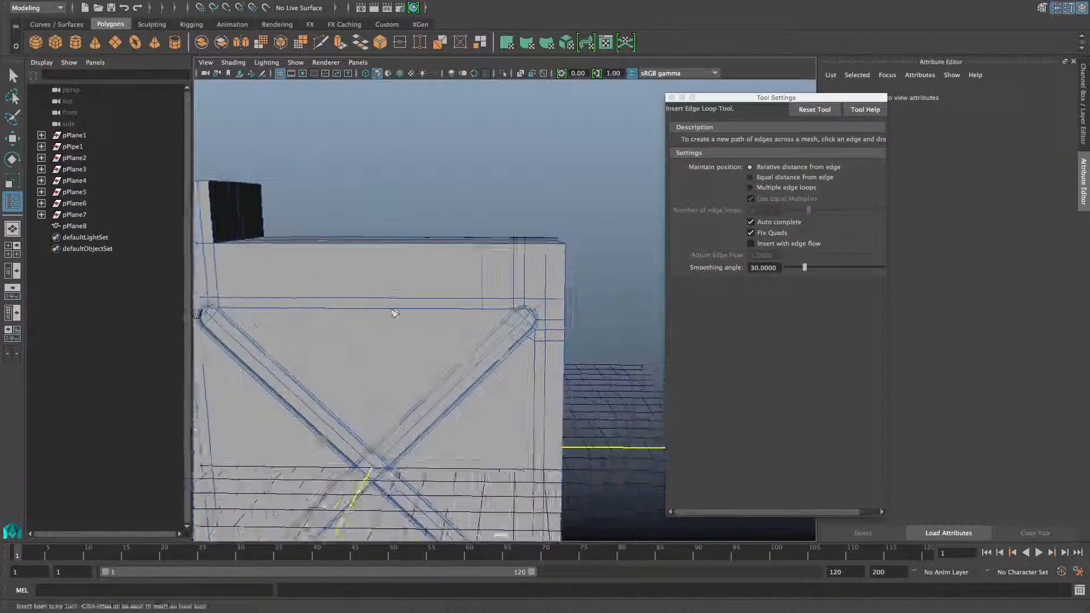
pyautogui.keyDown('alt'); pyautogui.moveTo(394, 311); pyautogui.dragTo(347, 315); pyautogui.keyUp('alt')
pyautogui.click(837, 112)
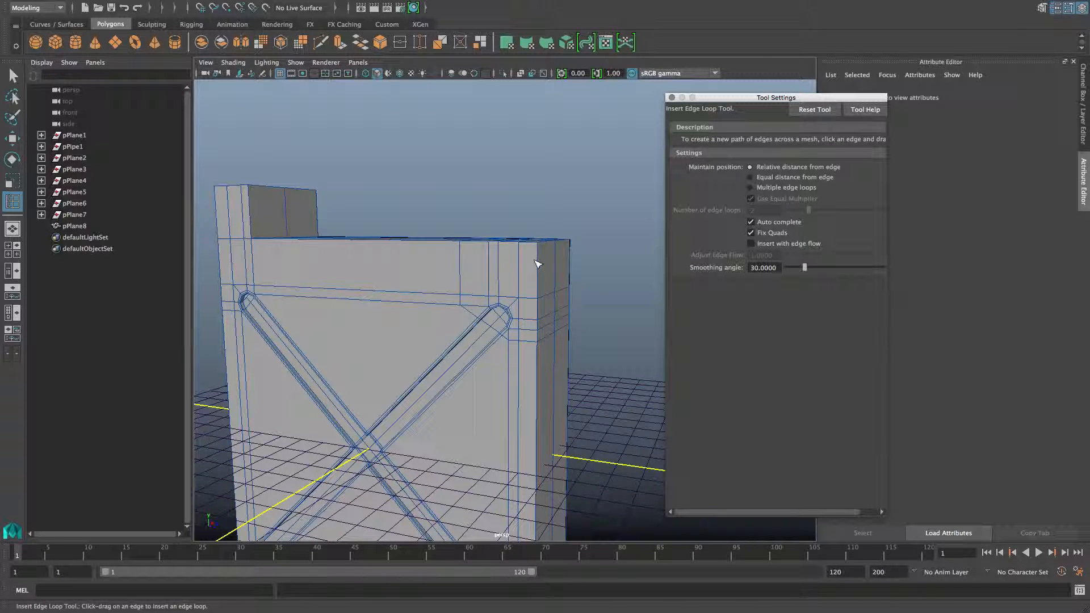
pyautogui.moveTo(538, 264); pyautogui.dragTo(636, 281)
pyautogui.click(673, 98)
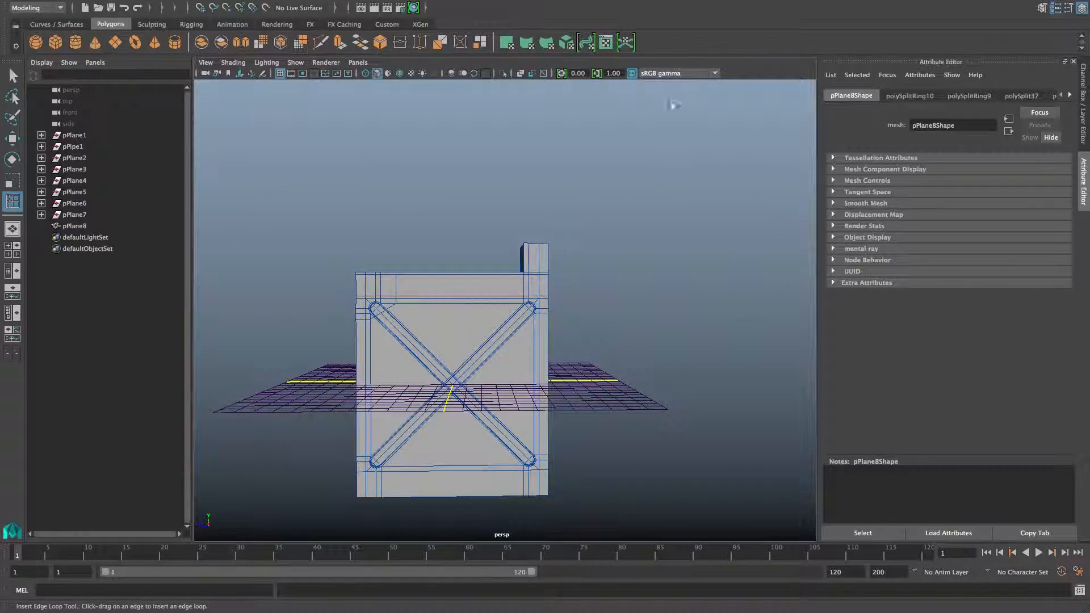
# Switch to vertex selection on the crate and select the vertices around the upper corner at its low end.
pyautogui.keyDown('alt'); pyautogui.moveTo(522, 296); pyautogui.dragTo(639, 326); pyautogui.keyUp('alt')
pyautogui.keyDown('alt'); pyautogui.moveTo(639, 327); pyautogui.dragTo(472, 305, button='right'); pyautogui.keyUp('alt')
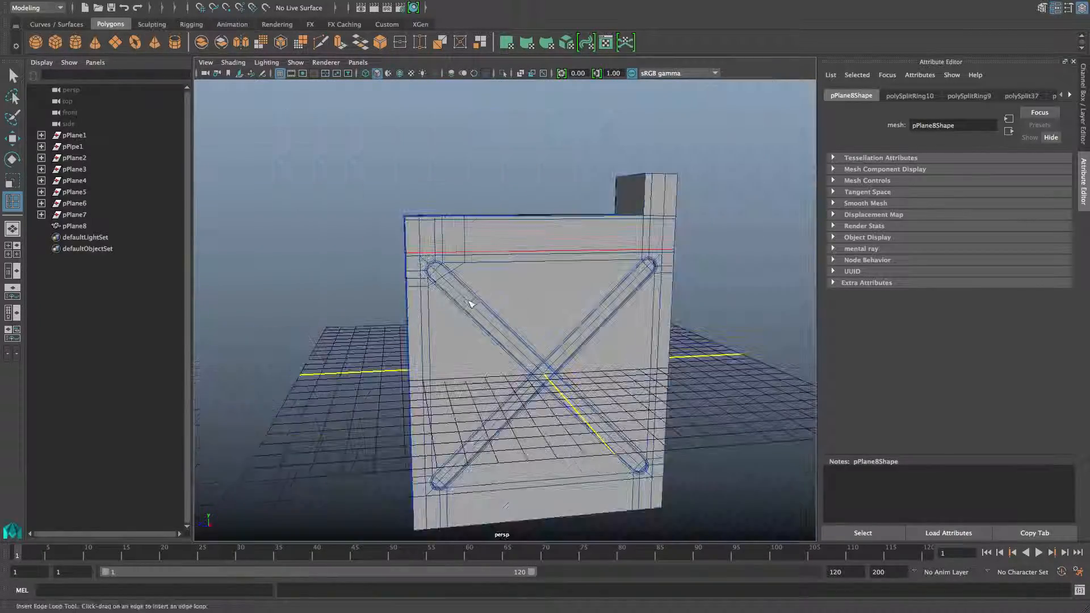
pyautogui.keyDown('alt'); pyautogui.moveTo(472, 305); pyautogui.dragTo(480, 301); pyautogui.keyUp('alt')
pyautogui.moveTo(472, 263); pyautogui.dragTo(428, 266, button='right')
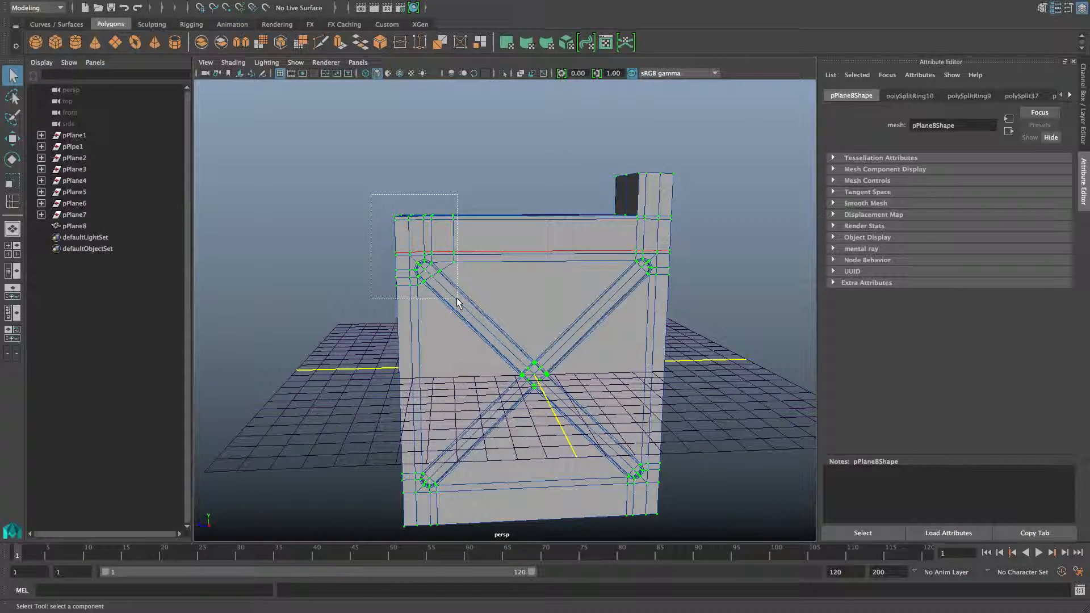
pyautogui.moveTo(472, 257); pyautogui.dragTo(462, 254)
pyautogui.keyDown('alt'); pyautogui.moveTo(462, 254); pyautogui.dragTo(540, 299, button='right'); pyautogui.keyUp('alt')
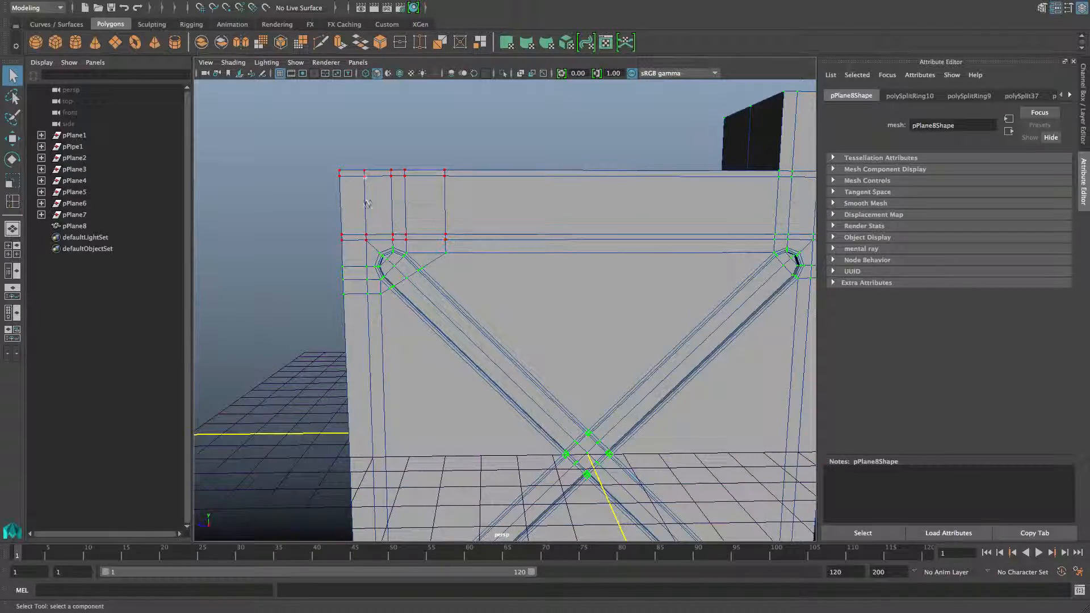
pyautogui.moveTo(325, 164); pyautogui.dragTo(432, 238)
pyautogui.press('w')
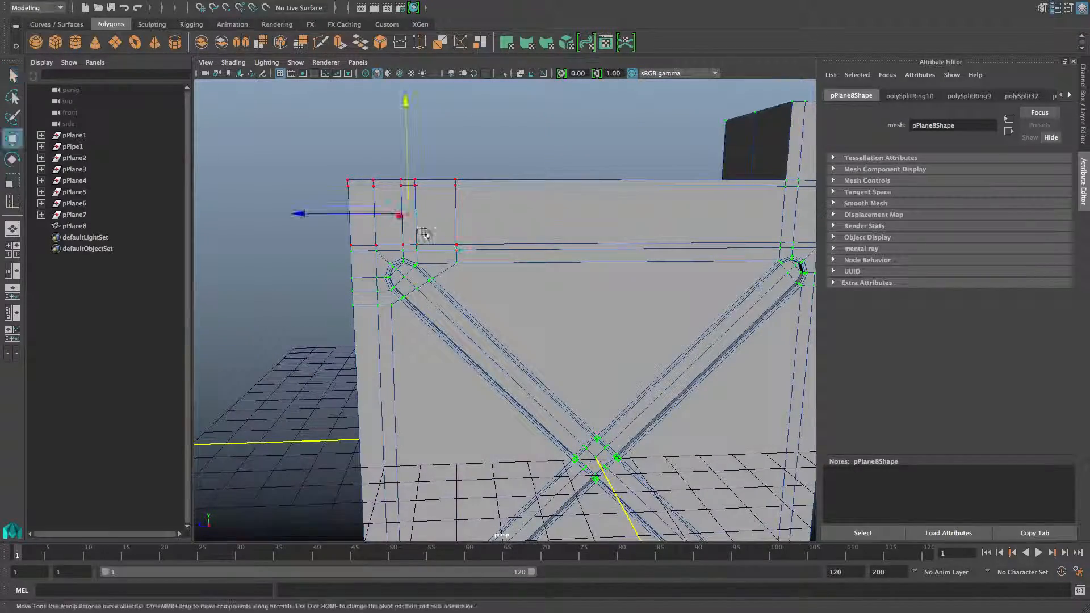
pyautogui.moveTo(352, 215); pyautogui.dragTo(368, 214)
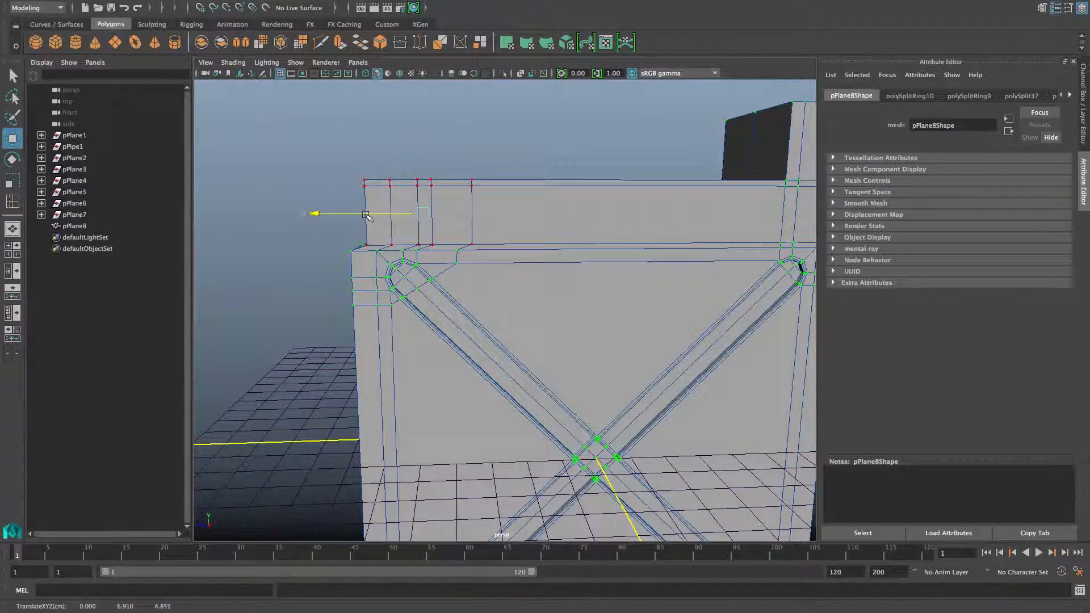
pyautogui.hotkey('ctrl', 'z')
# Slide the top two rows of vertices at the crate's low end horizontally inward to form a sloped shoulder.
pyautogui.moveTo(333, 167); pyautogui.dragTo(460, 188)
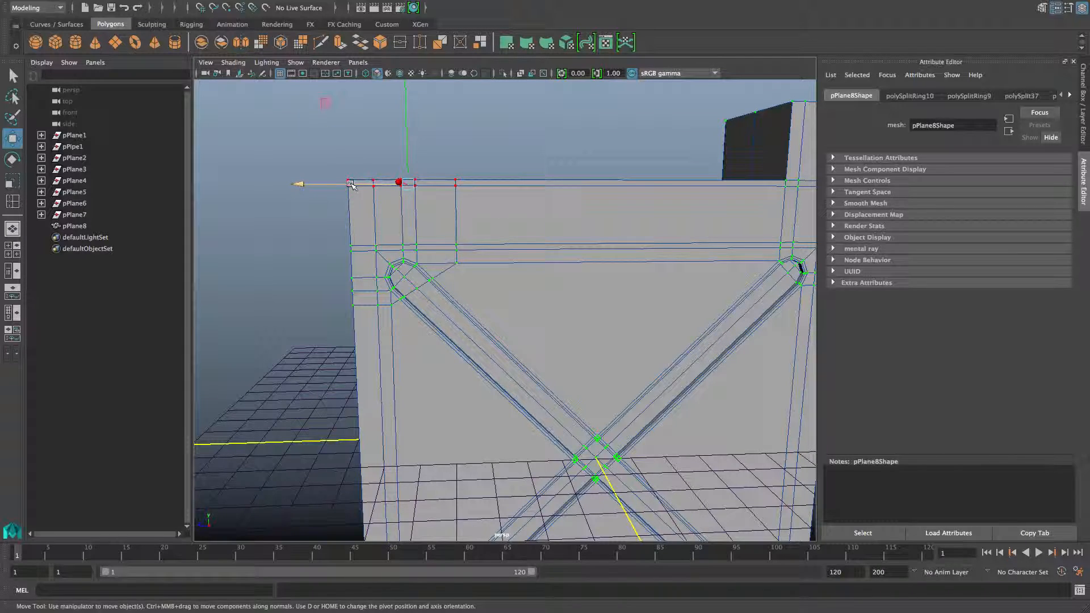
pyautogui.moveTo(352, 186); pyautogui.dragTo(437, 188)
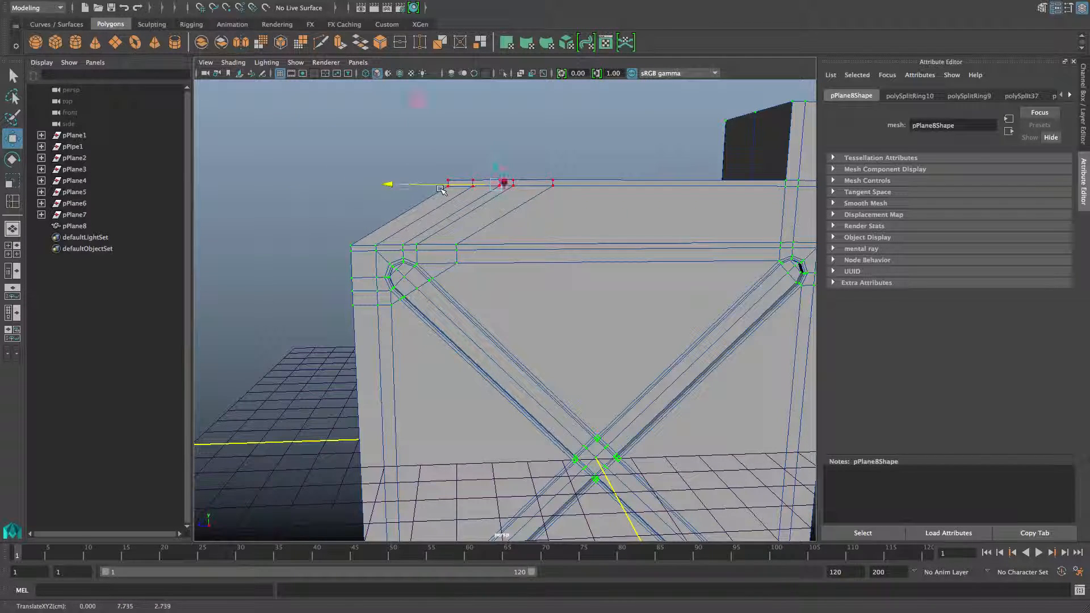
pyautogui.keyDown('alt'); pyautogui.moveTo(441, 189); pyautogui.dragTo(430, 213); pyautogui.keyUp('alt')
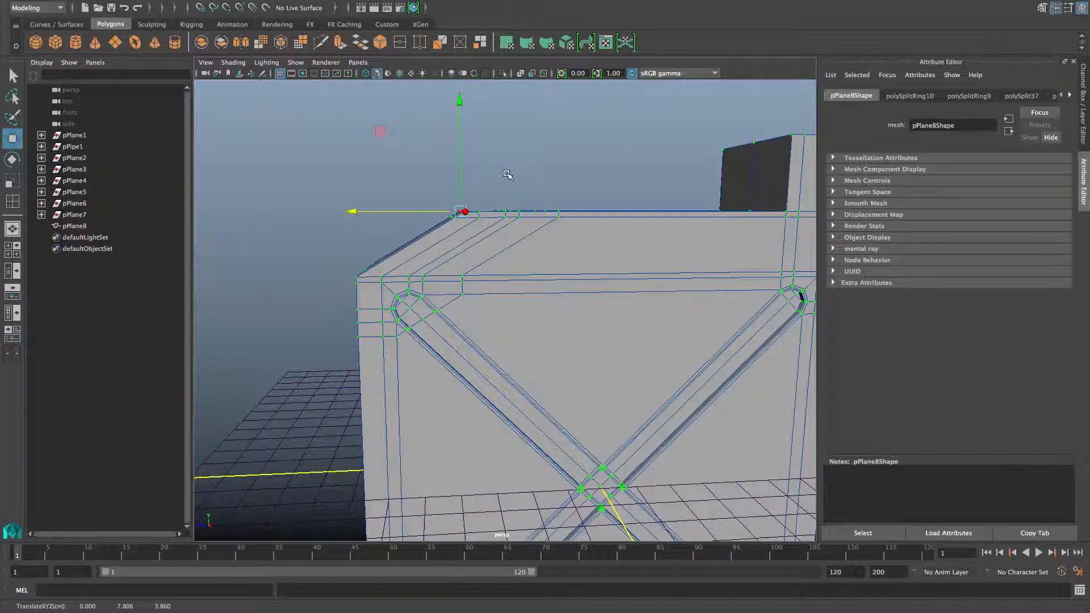
# Inspect the new sloped shoulder from several angles with the smoothed mesh preview, then return to the unsmoothed display.
pyautogui.keyDown('alt'); pyautogui.moveTo(508, 174); pyautogui.dragTo(477, 287); pyautogui.keyUp('alt')
pyautogui.keyDown('alt'); pyautogui.moveTo(593, 253); pyautogui.dragTo(551, 215); pyautogui.keyUp('alt')
pyautogui.press('1')
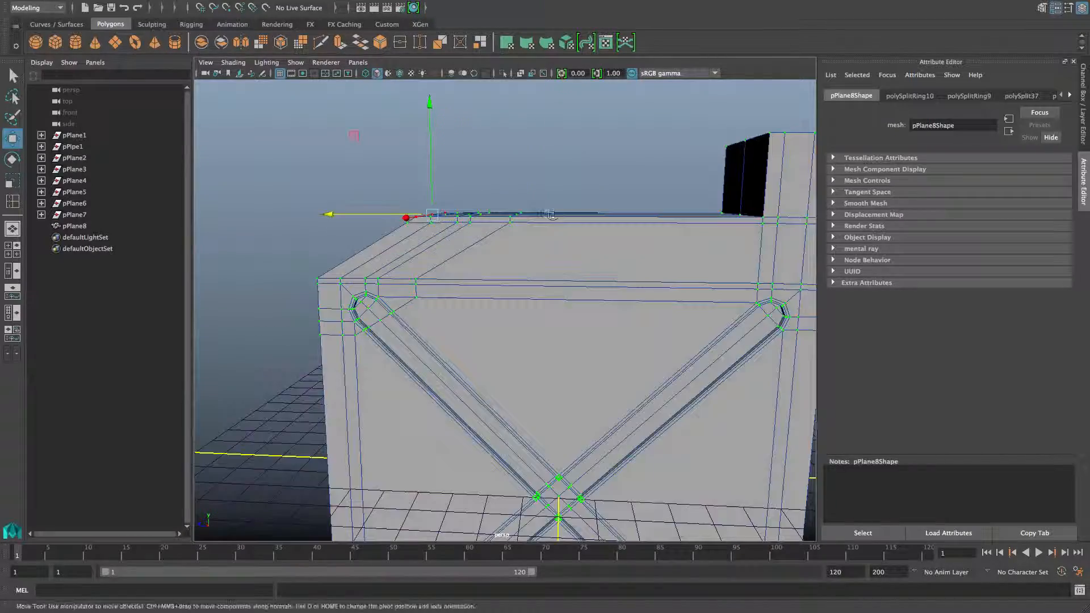
pyautogui.press('3')
pyautogui.keyDown('alt'); pyautogui.moveTo(447, 307); pyautogui.dragTo(424, 316); pyautogui.keyUp('alt')
pyautogui.press('1')
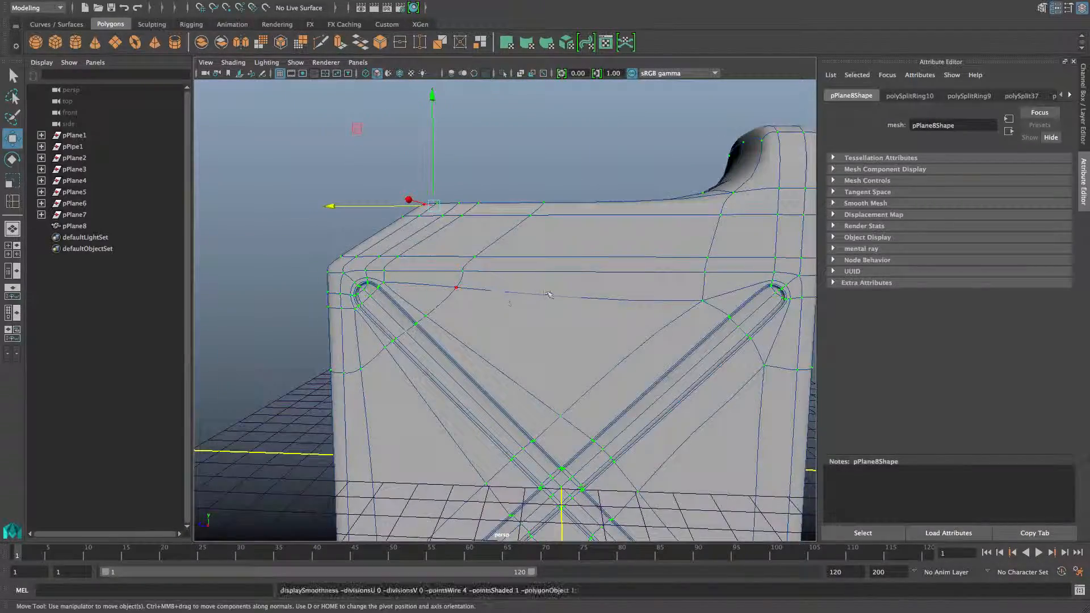
# Return to object selection and insert a horizontal edge loop just below the top of the crate's raised end.
pyautogui.keyDown('alt'); pyautogui.moveTo(549, 294); pyautogui.dragTo(437, 316); pyautogui.keyUp('alt')
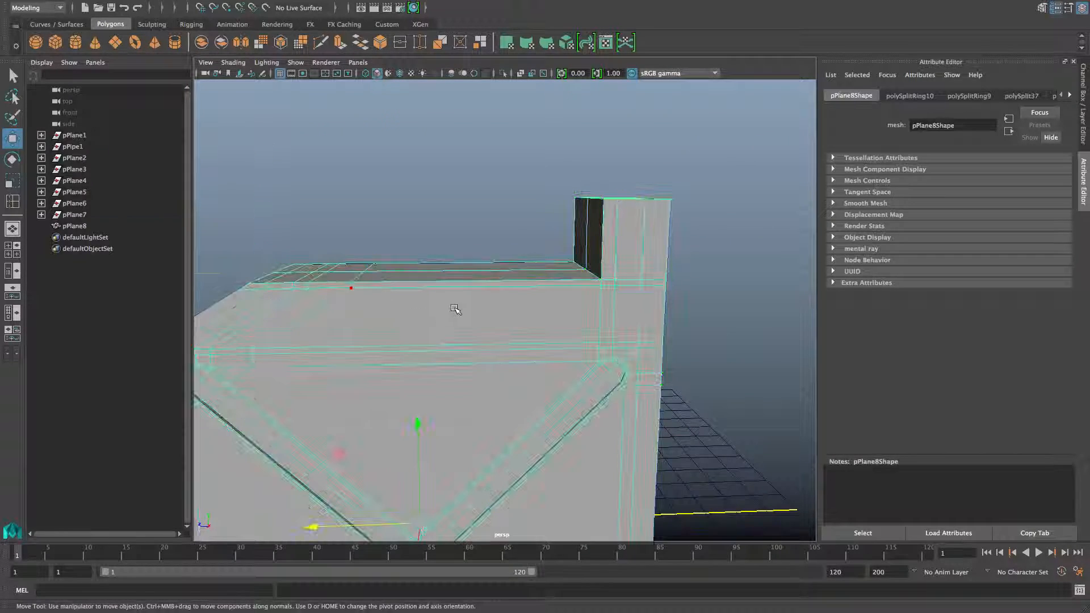
pyautogui.press('F8')
pyautogui.keyDown('alt'); pyautogui.moveTo(545, 244); pyautogui.dragTo(573, 227); pyautogui.keyUp('alt')
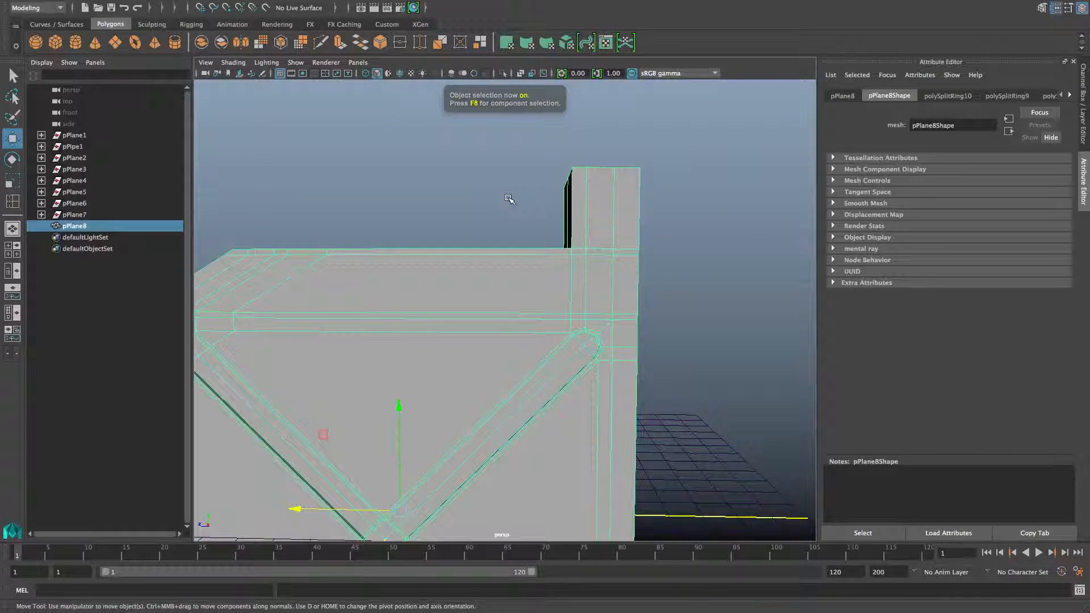
pyautogui.keyDown('shift'); pyautogui.moveTo(509, 197); pyautogui.dragTo(440, 214, button='right'); pyautogui.keyUp('shift')
pyautogui.keyDown('alt'); pyautogui.moveTo(564, 236); pyautogui.dragTo(594, 234); pyautogui.keyUp('alt')
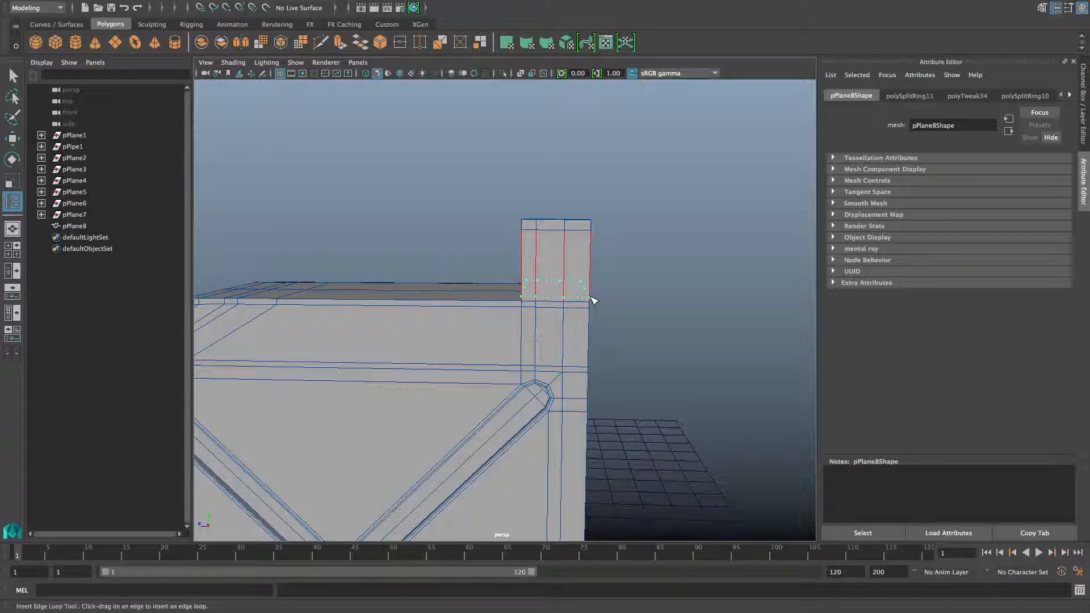
# Move the vertices at the inner base of the raised end outward along the crate's top to form a slope, and check it smoothed.
pyautogui.keyDown('alt'); pyautogui.moveTo(564, 299); pyautogui.dragTo(485, 254); pyautogui.keyUp('alt')
pyautogui.moveTo(482, 250); pyautogui.dragTo(439, 249, button='right')
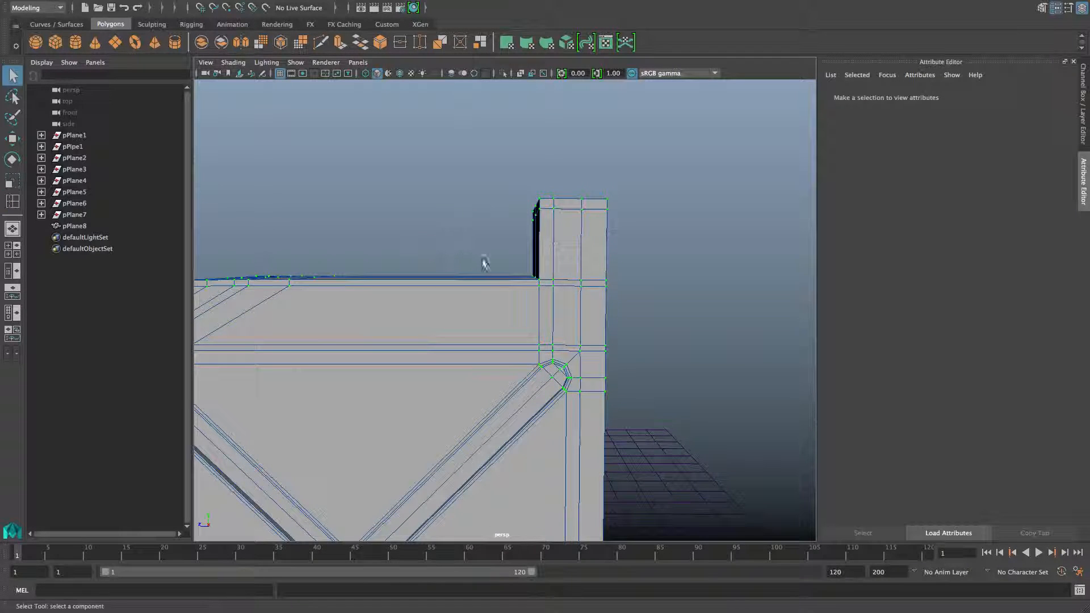
pyautogui.moveTo(538, 297); pyautogui.dragTo(515, 294)
pyautogui.press('w')
pyautogui.press('3')
pyautogui.press('1')
# Return to object selection and insert a horizontal supporting edge loop just above the base of the raised end's slope.
pyautogui.press('F8')
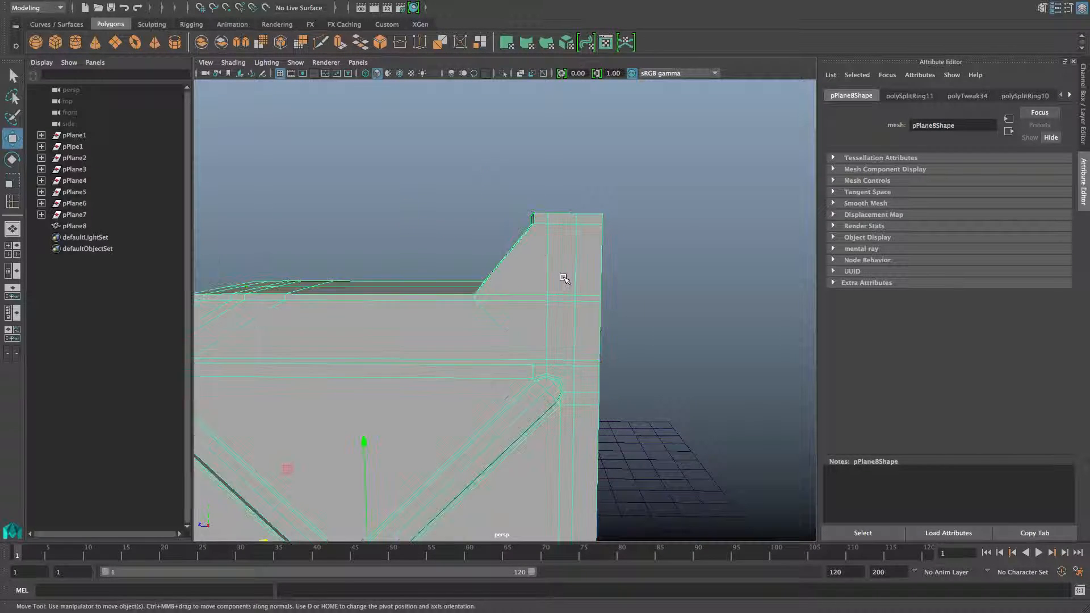
pyautogui.keyDown('shift'); pyautogui.rightClick(560, 267); pyautogui.keyUp('shift')
pyautogui.keyDown('shift'); pyautogui.moveTo(560, 267); pyautogui.dragTo(488, 284, button='right'); pyautogui.keyUp('shift')
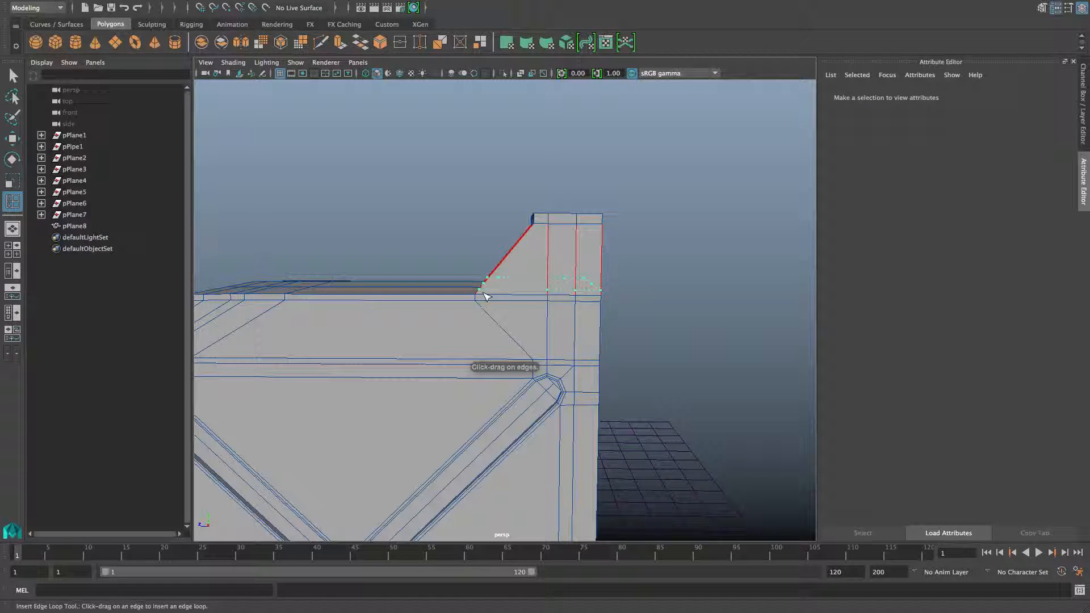
pyautogui.click(482, 293)
# In vertex selection, slide the outermost top vertices of the raised end slightly inward to bevel its upper corners.
pyautogui.keyDown('alt'); pyautogui.moveTo(482, 293); pyautogui.dragTo(534, 315); pyautogui.keyUp('alt')
pyautogui.keyDown('alt'); pyautogui.moveTo(507, 277); pyautogui.dragTo(499, 280); pyautogui.keyUp('alt')
pyautogui.moveTo(499, 280); pyautogui.dragTo(433, 284, button='right')
pyautogui.press('q')
pyautogui.moveTo(489, 230); pyautogui.dragTo(458, 274)
pyautogui.press('w')
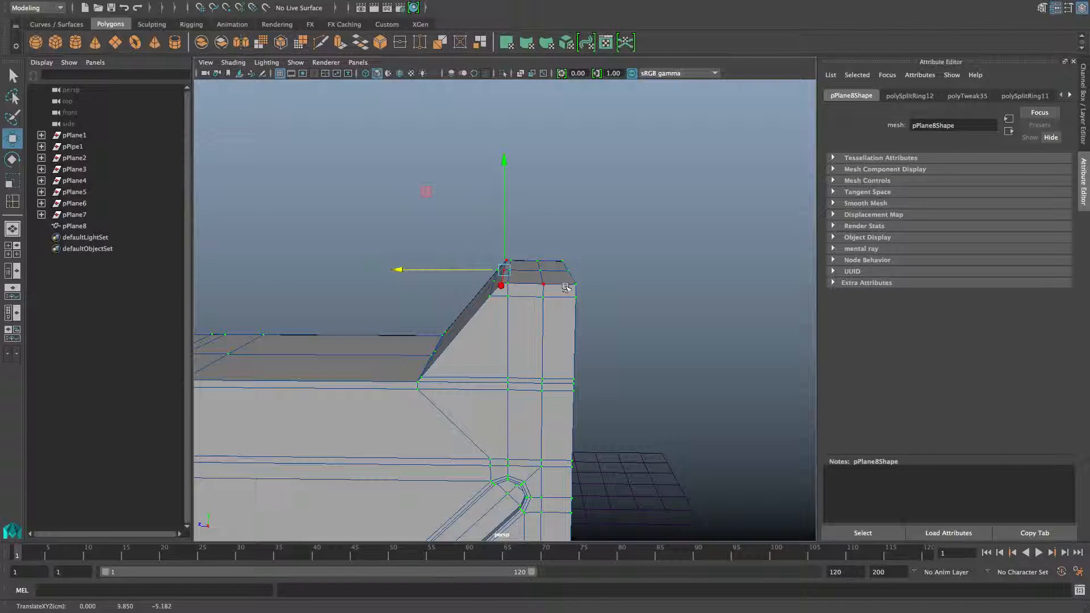
pyautogui.keyDown('alt'); pyautogui.moveTo(566, 287); pyautogui.dragTo(422, 333); pyautogui.keyUp('alt')
pyautogui.keyDown('alt'); pyautogui.moveTo(421, 333); pyautogui.dragTo(493, 319, button='middle'); pyautogui.keyUp('alt')
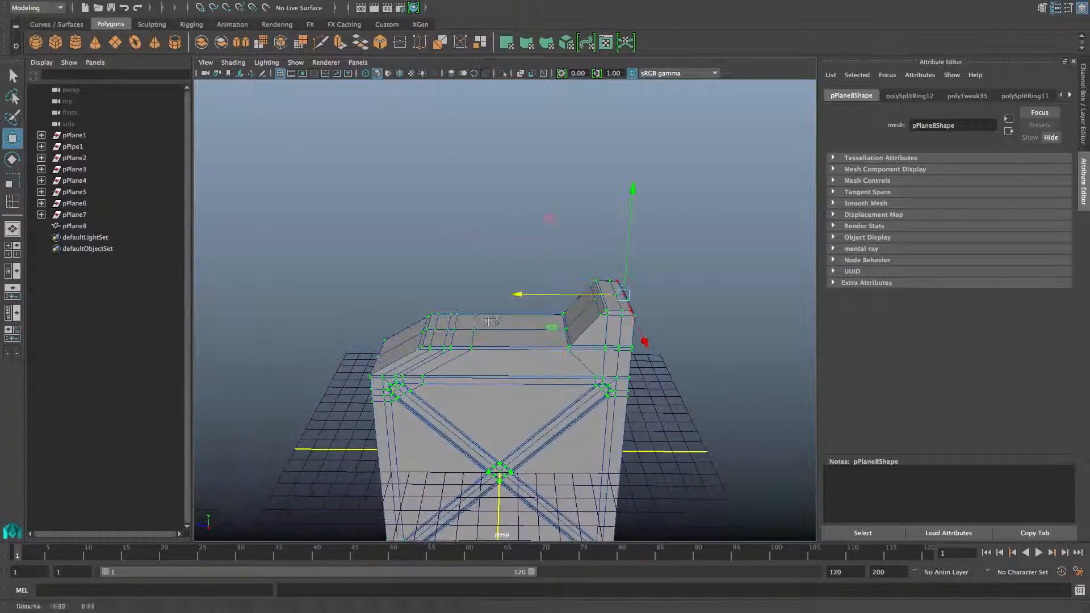
pyautogui.keyDown('alt'); pyautogui.moveTo(443, 329); pyautogui.dragTo(515, 341, button='right'); pyautogui.keyUp('alt')
pyautogui.keyDown('alt'); pyautogui.moveTo(514, 341); pyautogui.dragTo(442, 272); pyautogui.keyUp('alt')
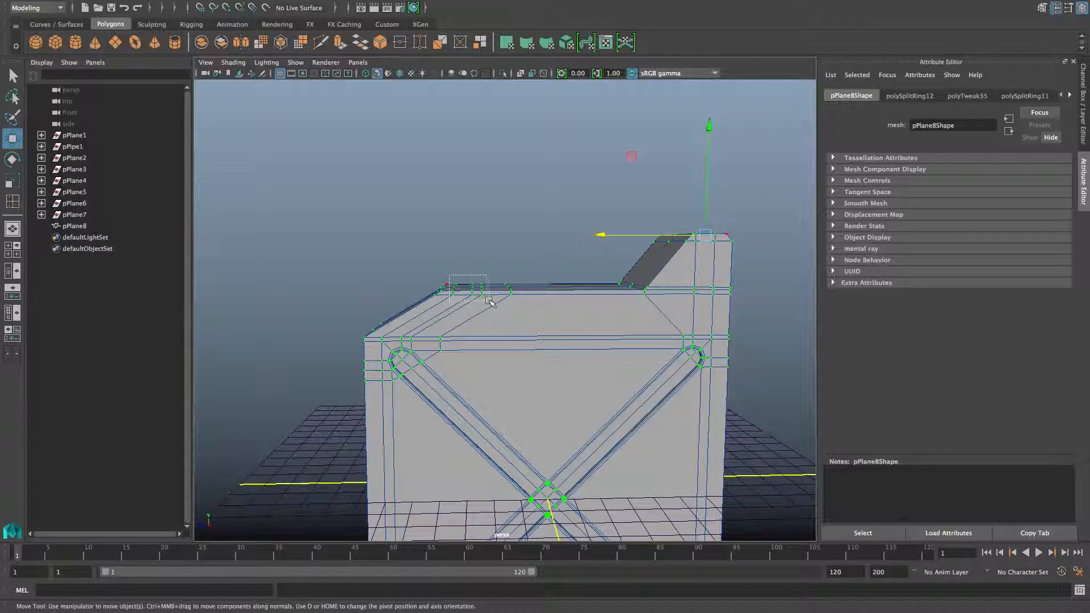
# Slide the inner vertex columns on the crate's top toward the sloped shoulder so they are evenly spaced.
pyautogui.moveTo(490, 301); pyautogui.dragTo(455, 325)
pyautogui.keyDown('alt'); pyautogui.moveTo(455, 325); pyautogui.dragTo(523, 345, button='right'); pyautogui.keyUp('alt')
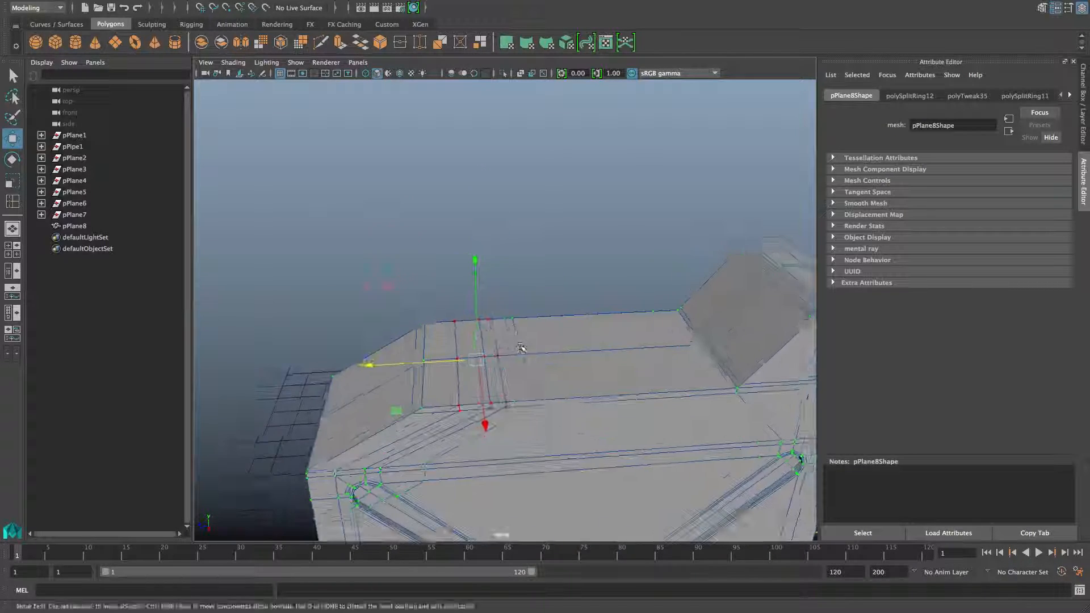
pyautogui.keyDown('alt'); pyautogui.moveTo(523, 346); pyautogui.dragTo(468, 322, button='middle'); pyautogui.keyUp('alt')
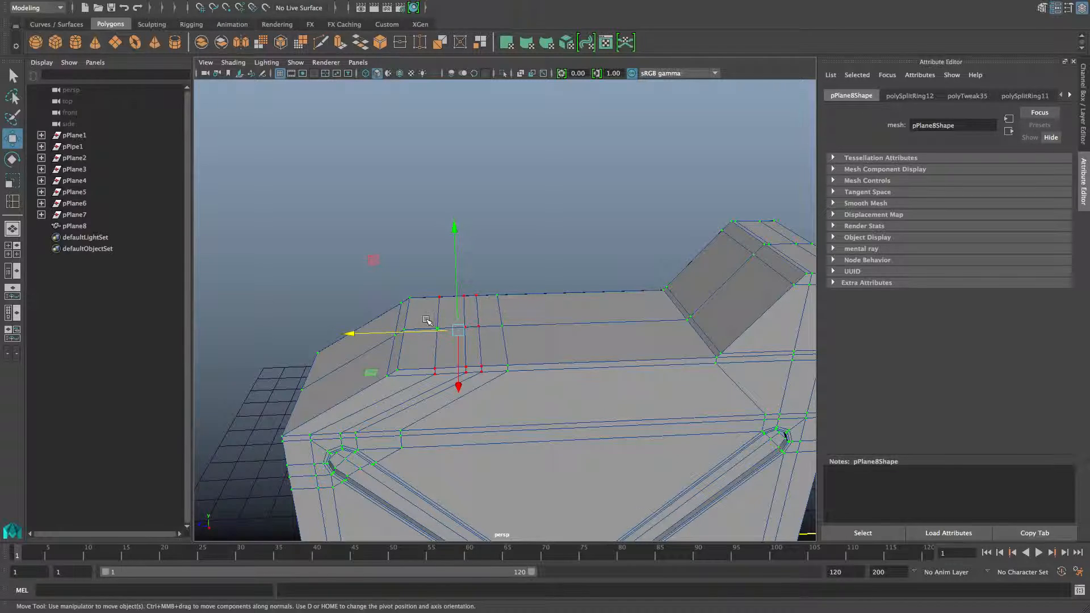
pyautogui.moveTo(440, 332); pyautogui.dragTo(470, 277)
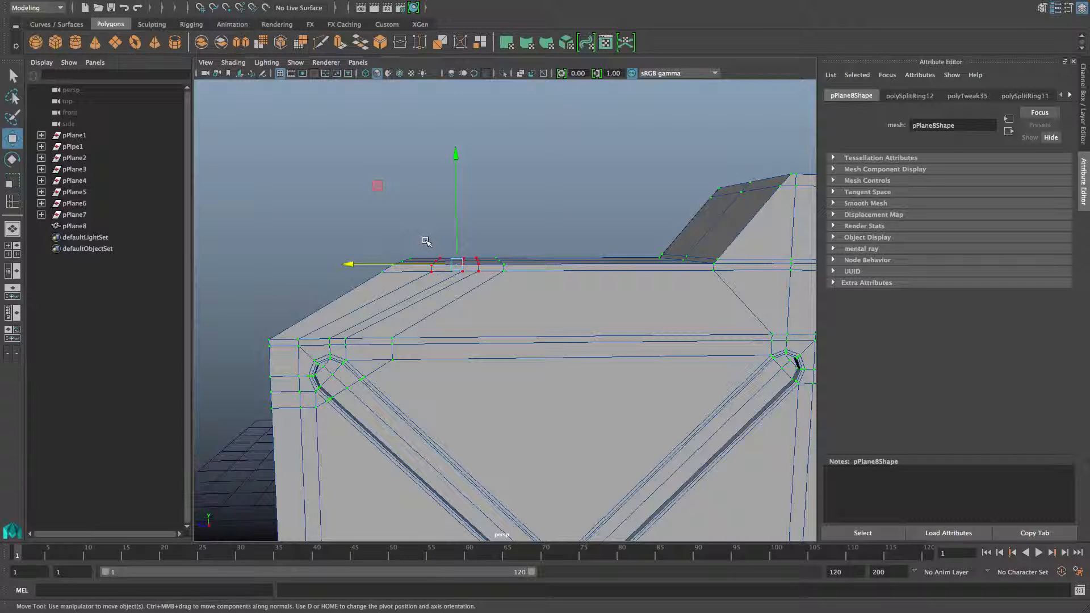
pyautogui.moveTo(465, 275); pyautogui.dragTo(414, 287)
pyautogui.moveTo(411, 336); pyautogui.dragTo(413, 331)
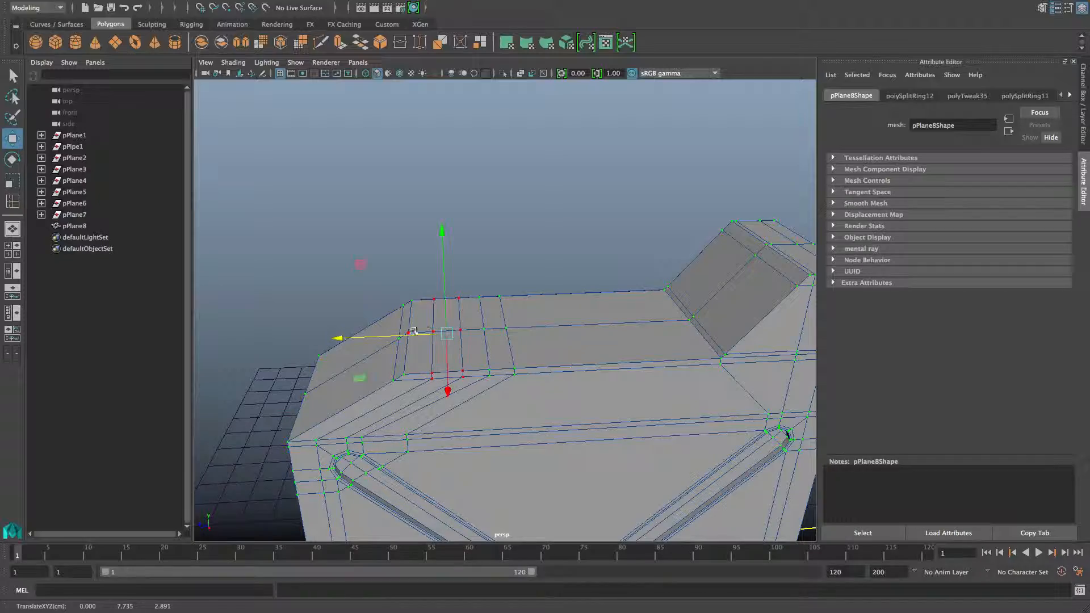
# Return to object selection and check the reshaped crate in the smoothed preview, ending with the unsmoothed display.
pyautogui.press('F8')
pyautogui.keyDown('alt'); pyautogui.moveTo(486, 280); pyautogui.dragTo(206, 131); pyautogui.keyUp('alt')
pyautogui.press('3')
pyautogui.press('1')
# Create a polygon pipe, raise it above the crate, and turn on wireframe over the shaded display.
pyautogui.click(174, 42)
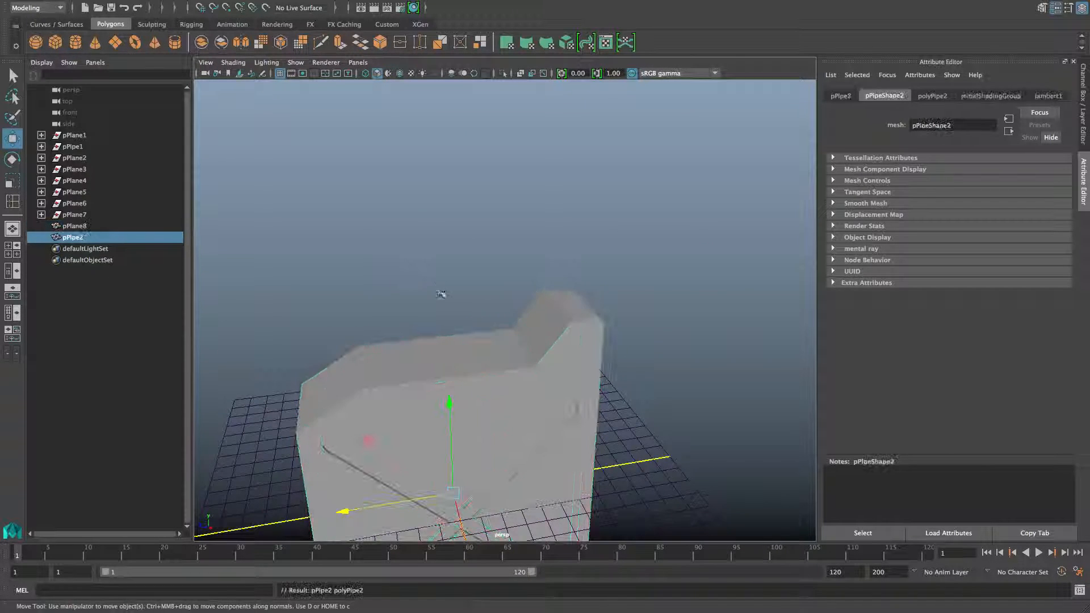
pyautogui.scroll(-5, 447, 301)
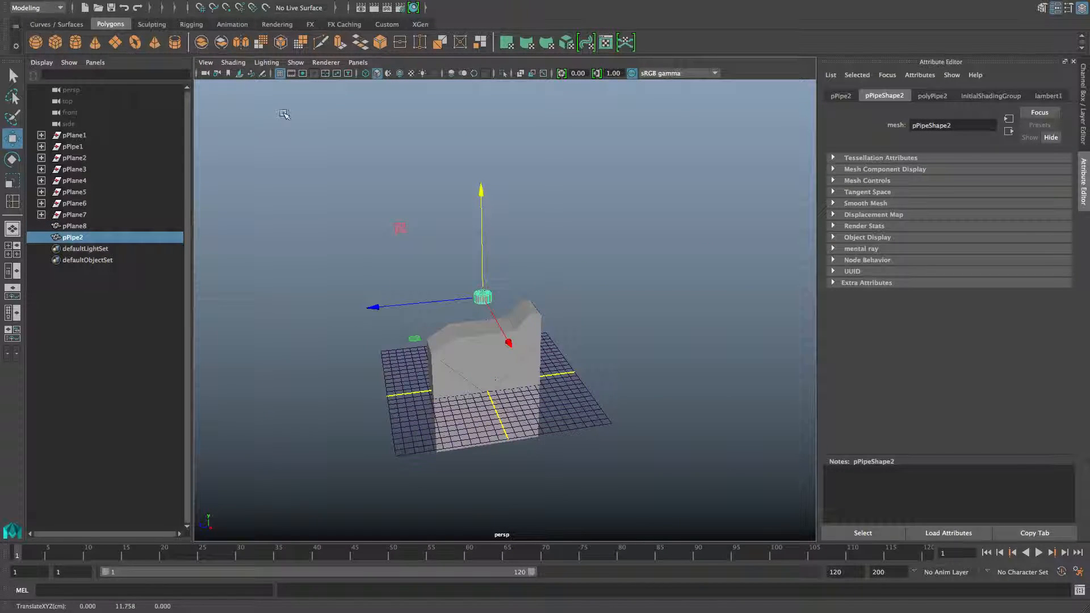
pyautogui.click(234, 62)
pyautogui.click(265, 177)
pyautogui.scroll(5, 616, 370)
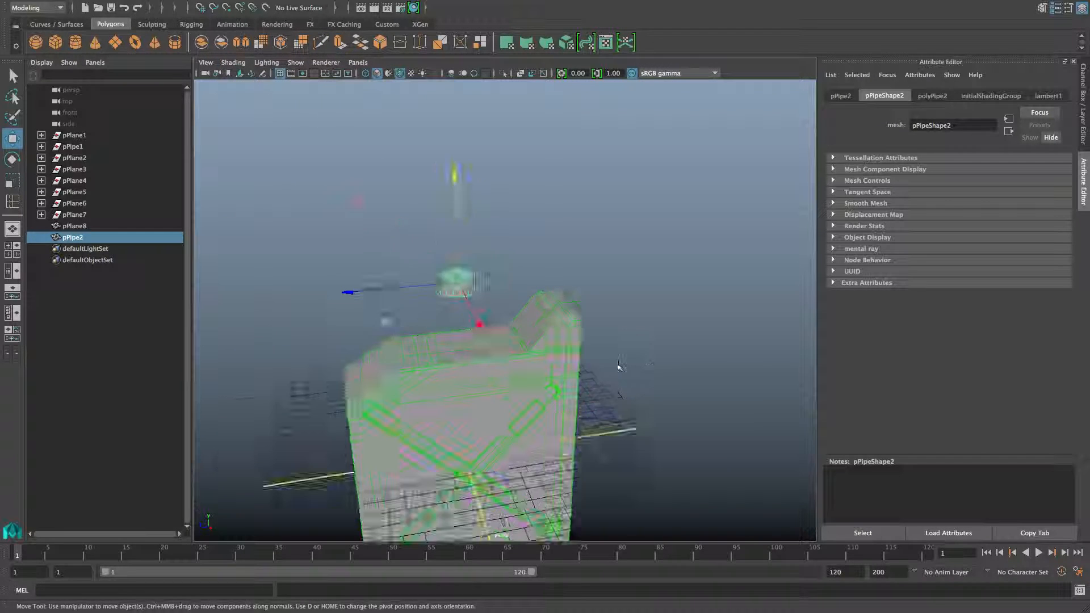
# Set the new pipe's Subdivisions Axis to 8 and its Thickness to 0.1.
pyautogui.click(931, 96)
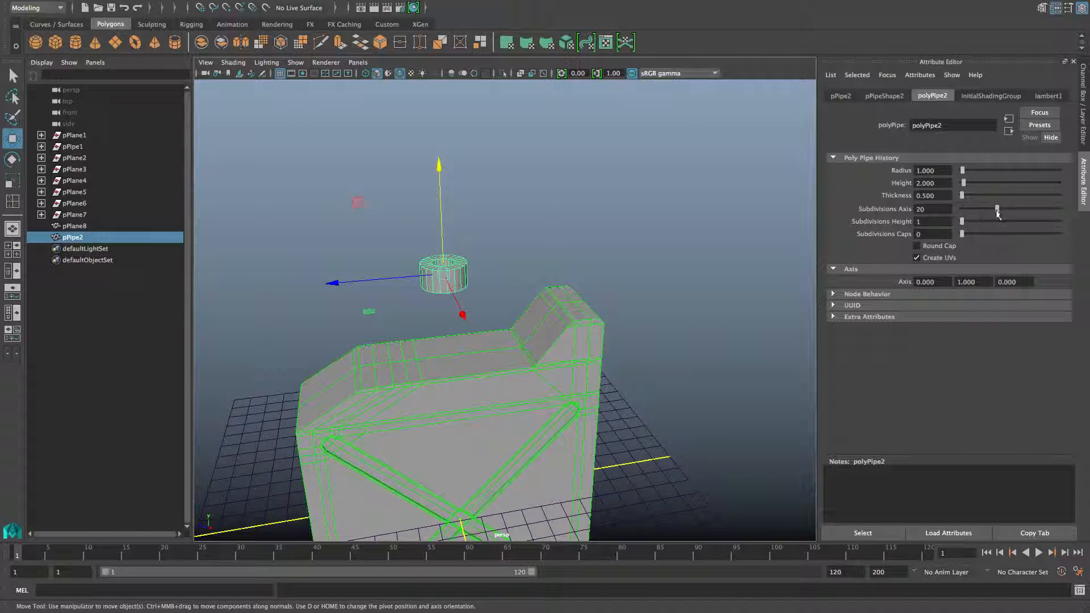
pyautogui.moveTo(999, 214); pyautogui.dragTo(972, 212)
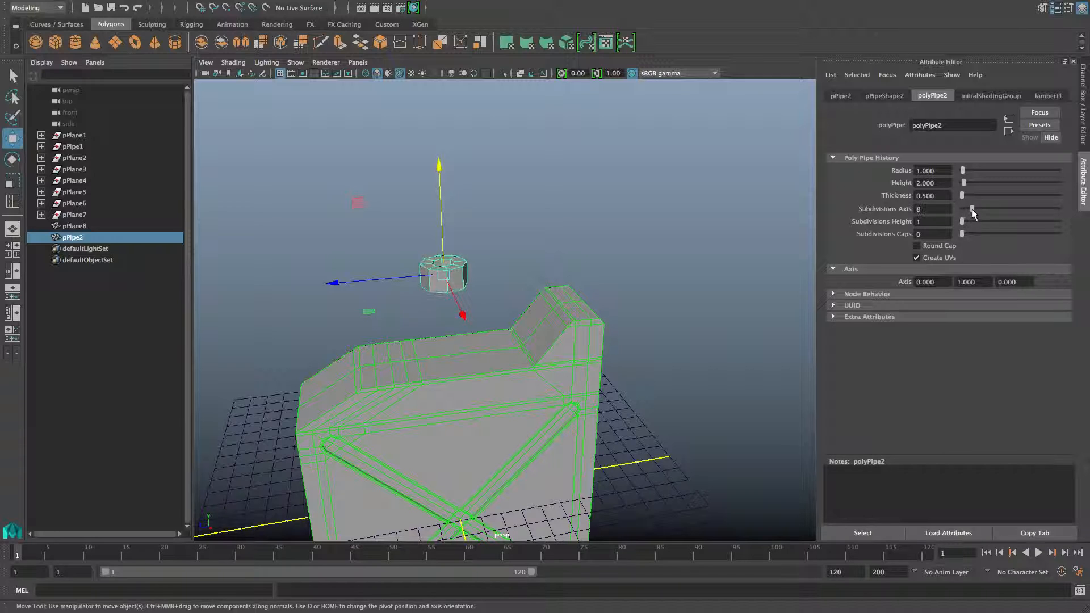
pyautogui.keyDown('alt'); pyautogui.moveTo(471, 267); pyautogui.dragTo(442, 231); pyautogui.keyUp('alt')
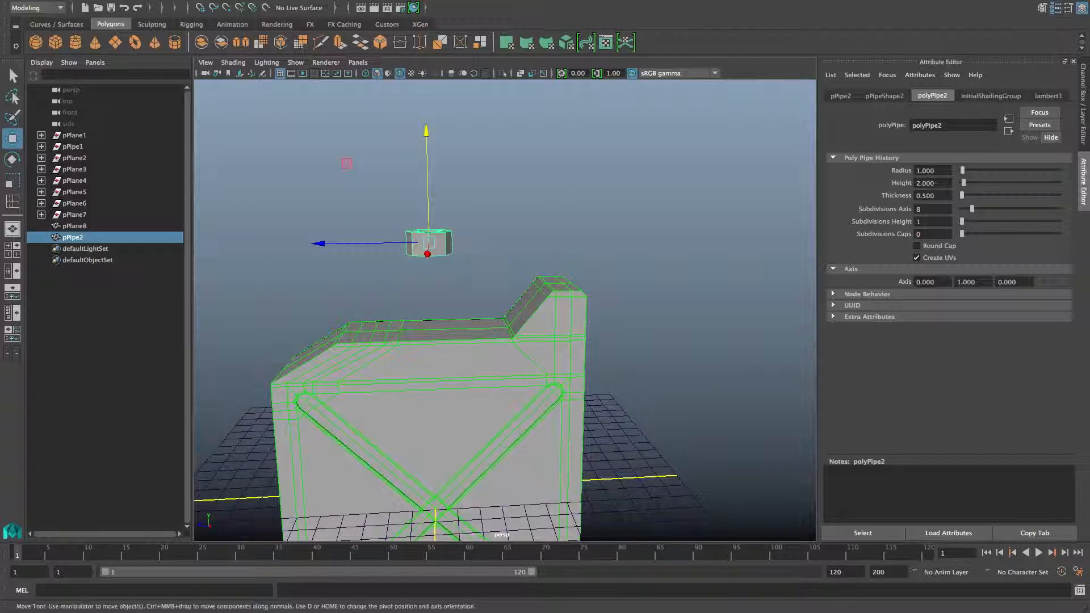
pyautogui.keyDown('alt'); pyautogui.moveTo(602, 226); pyautogui.dragTo(603, 244); pyautogui.keyUp('alt')
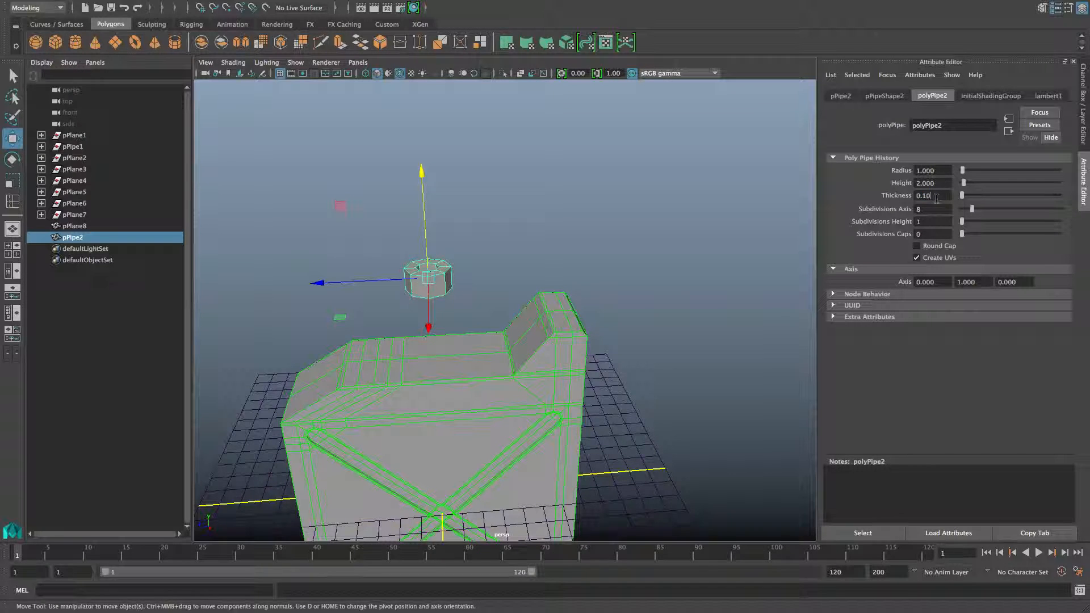
pyautogui.press('Return')
# Delete the pipe's side and bottom faces, keeping only the thin octagonal top ring, and return to object selection.
pyautogui.keyDown('alt'); pyautogui.moveTo(484, 256); pyautogui.dragTo(484, 195); pyautogui.keyUp('alt')
pyautogui.moveTo(484, 195); pyautogui.dragTo(485, 229, button='right')
pyautogui.keyDown('alt'); pyautogui.moveTo(484, 229); pyautogui.dragTo(482, 216); pyautogui.keyUp('alt')
pyautogui.moveTo(384, 202); pyautogui.dragTo(483, 314)
pyautogui.click(499, 275)
pyautogui.press('F8')
pyautogui.click(464, 298)
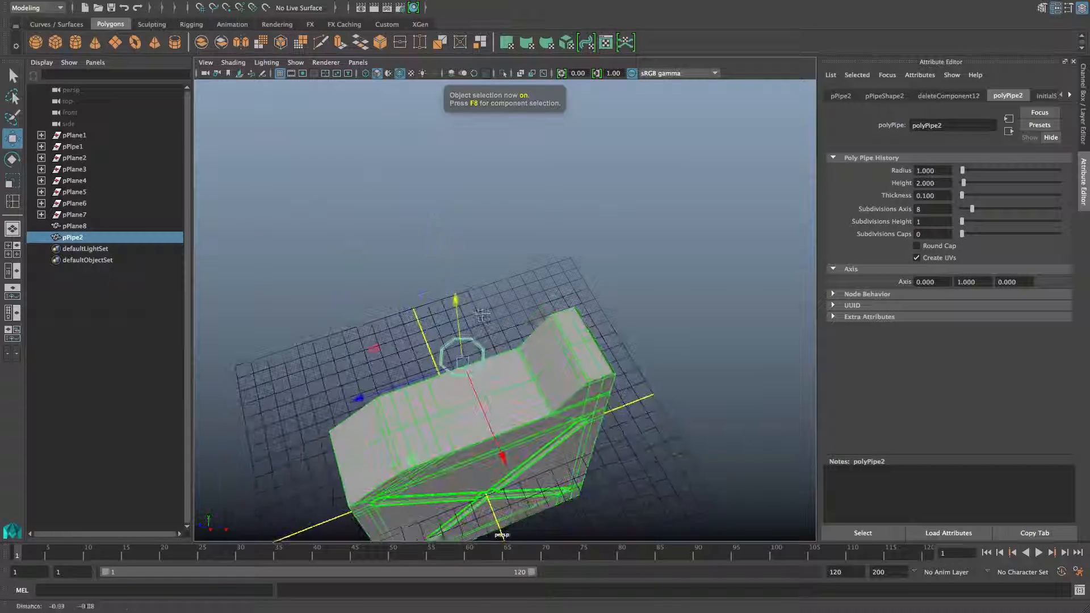
pyautogui.keyDown('alt'); pyautogui.moveTo(482, 315); pyautogui.dragTo(508, 264, button='middle'); pyautogui.keyUp('alt')
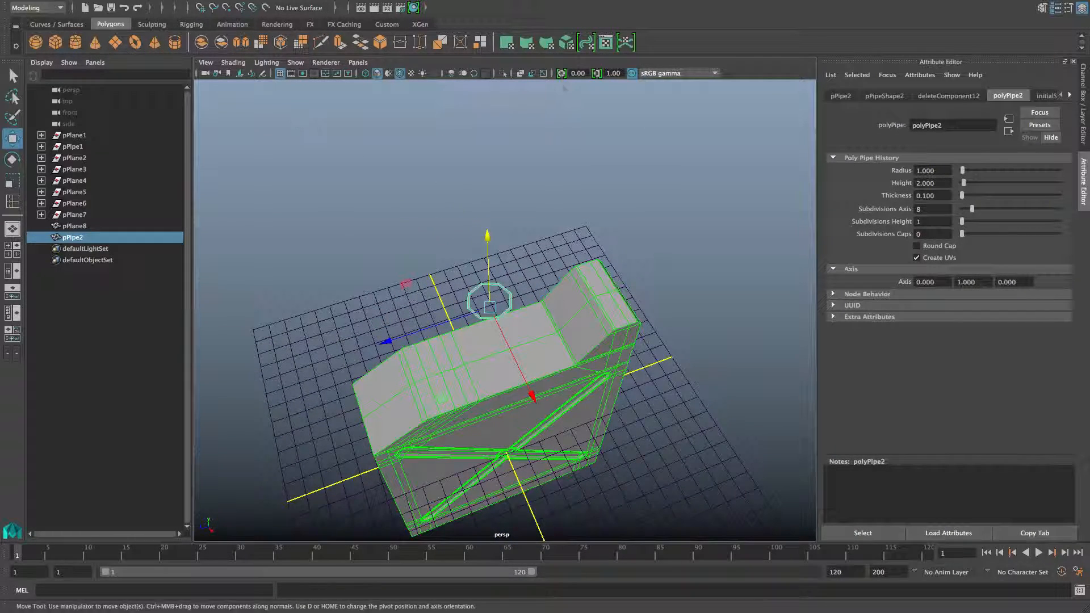
# Center the pivot of the octagonal ring.
pyautogui.keyDown('shift'); pyautogui.rightClick(419, 190); pyautogui.keyUp('shift')
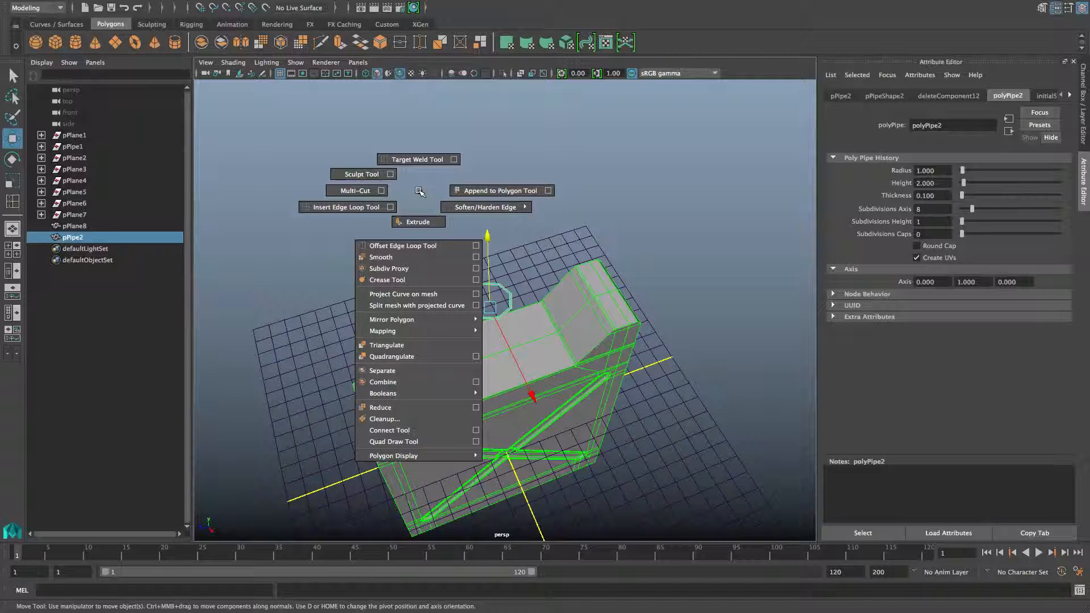
pyautogui.keyDown('ctrl'); pyautogui.rightClick(419, 191); pyautogui.keyUp('ctrl')
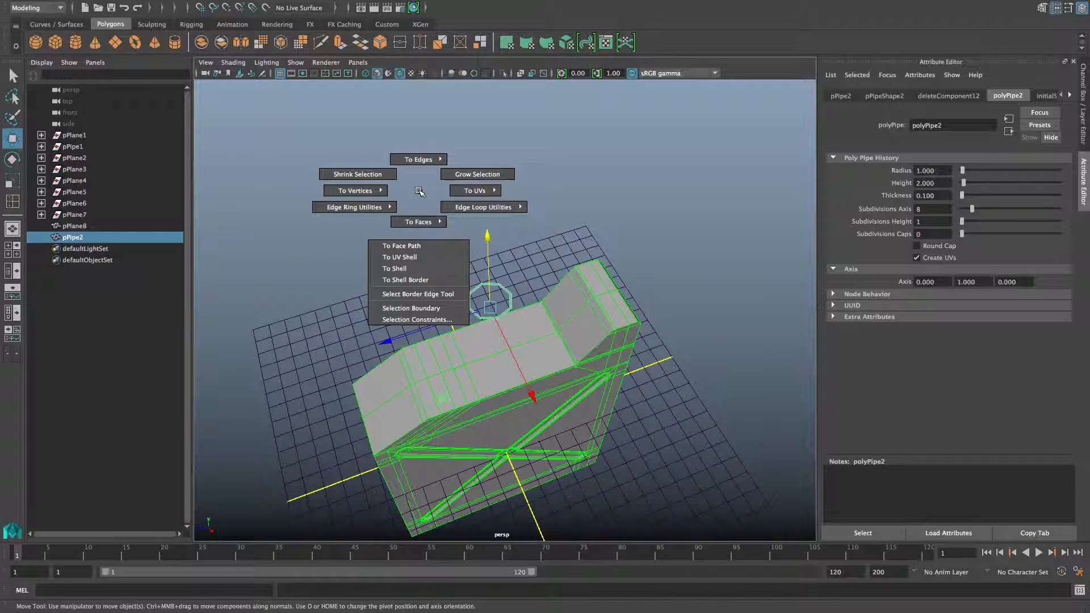
pyautogui.click(190, 6)
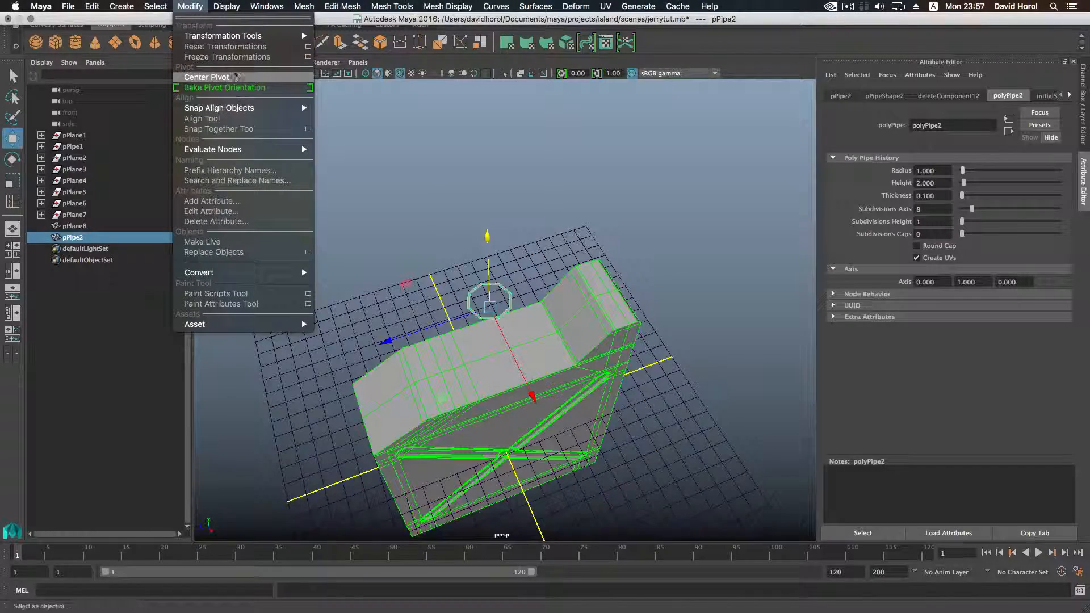
pyautogui.click(236, 77)
# Split the edge rings on both sides of the crate's centre line, adding one lengthwise edge loop per side.
pyautogui.keyDown('alt'); pyautogui.moveTo(530, 302); pyautogui.dragTo(446, 256); pyautogui.keyUp('alt')
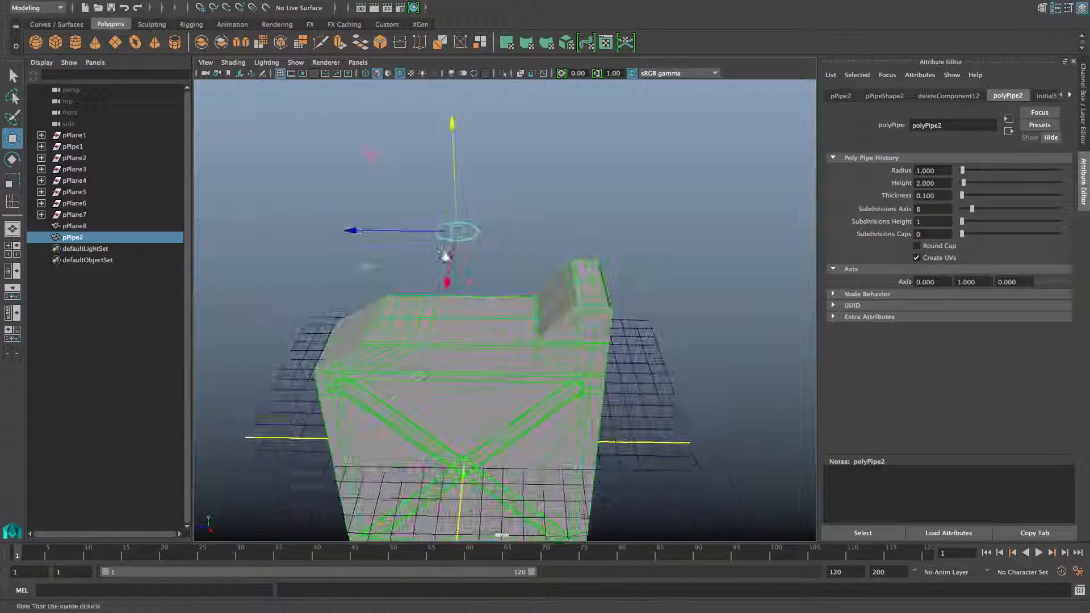
pyautogui.keyDown('alt'); pyautogui.moveTo(445, 255); pyautogui.dragTo(500, 316, button='right'); pyautogui.keyUp('alt')
pyautogui.keyDown('alt'); pyautogui.moveTo(500, 316); pyautogui.dragTo(601, 324); pyautogui.keyUp('alt')
pyautogui.moveTo(605, 289); pyautogui.dragTo(605, 256, button='right')
pyautogui.keyDown('alt'); pyautogui.moveTo(651, 365); pyautogui.dragTo(546, 340, button='middle'); pyautogui.keyUp('alt')
pyautogui.click(589, 356)
pyautogui.keyDown('shift'); pyautogui.moveTo(545, 339); pyautogui.dragTo(512, 349, button='right'); pyautogui.keyUp('shift')
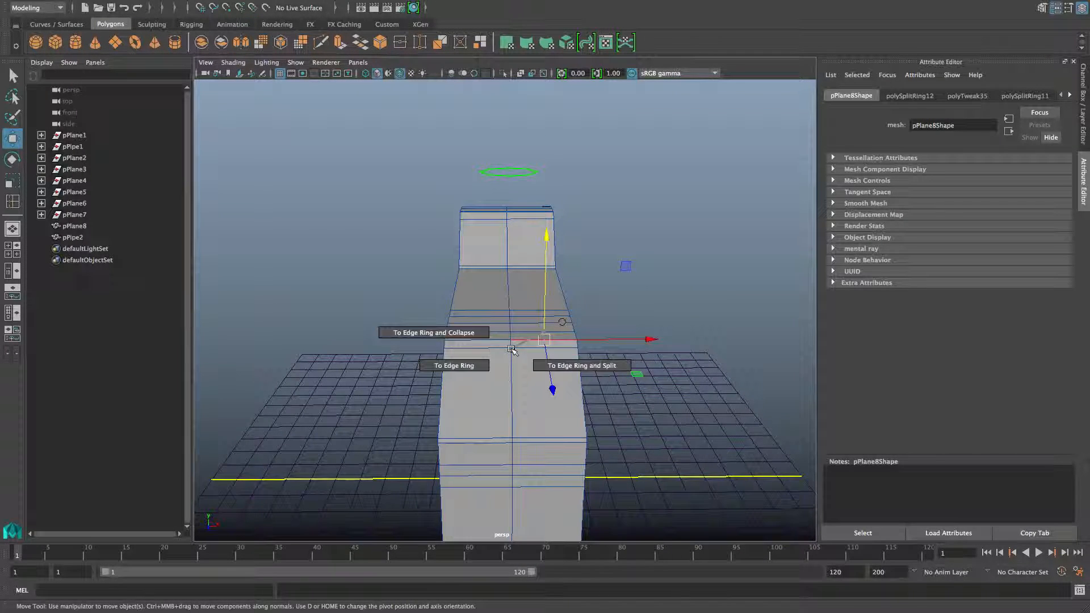
pyautogui.keyDown('ctrl'); pyautogui.moveTo(569, 367); pyautogui.dragTo(570, 367, button='right'); pyautogui.keyUp('ctrl')
pyautogui.keyDown('alt'); pyautogui.moveTo(562, 368); pyautogui.dragTo(525, 369, button='middle'); pyautogui.keyUp('alt')
pyautogui.click(448, 343)
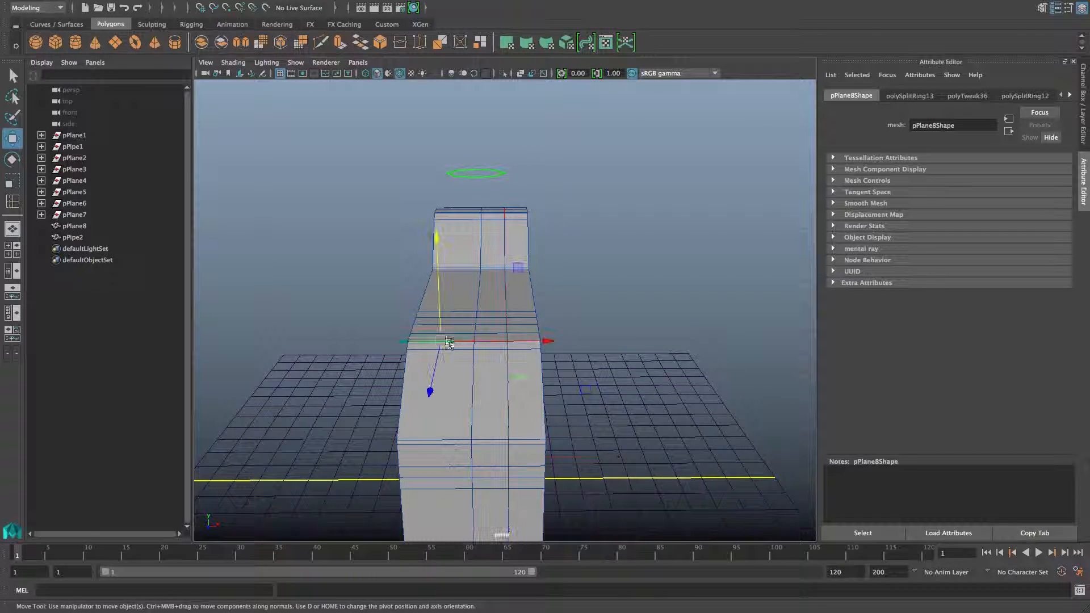
pyautogui.doubleClick(455, 343)
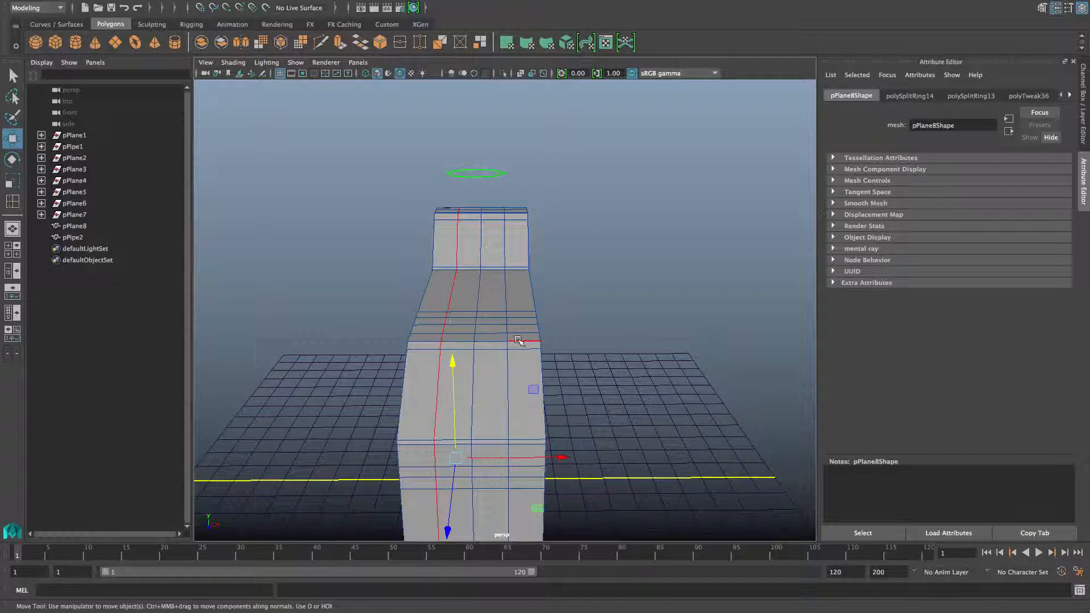
# Select both new lengthwise loops and scale them apart along X, close to the crate's outer edges.
pyautogui.keyDown('alt'); pyautogui.moveTo(518, 343); pyautogui.dragTo(513, 369); pyautogui.keyUp('alt')
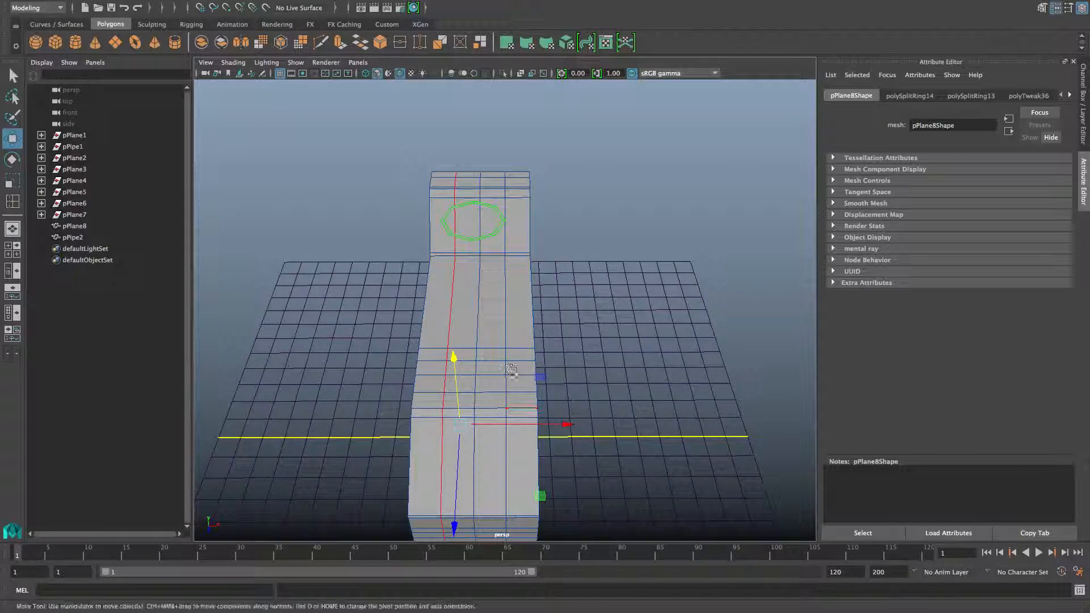
pyautogui.keyDown('alt'); pyautogui.moveTo(513, 366); pyautogui.dragTo(514, 306, button='middle'); pyautogui.keyUp('alt')
pyautogui.keyDown('alt'); pyautogui.moveTo(513, 306); pyautogui.dragTo(554, 364, button='right'); pyautogui.keyUp('alt')
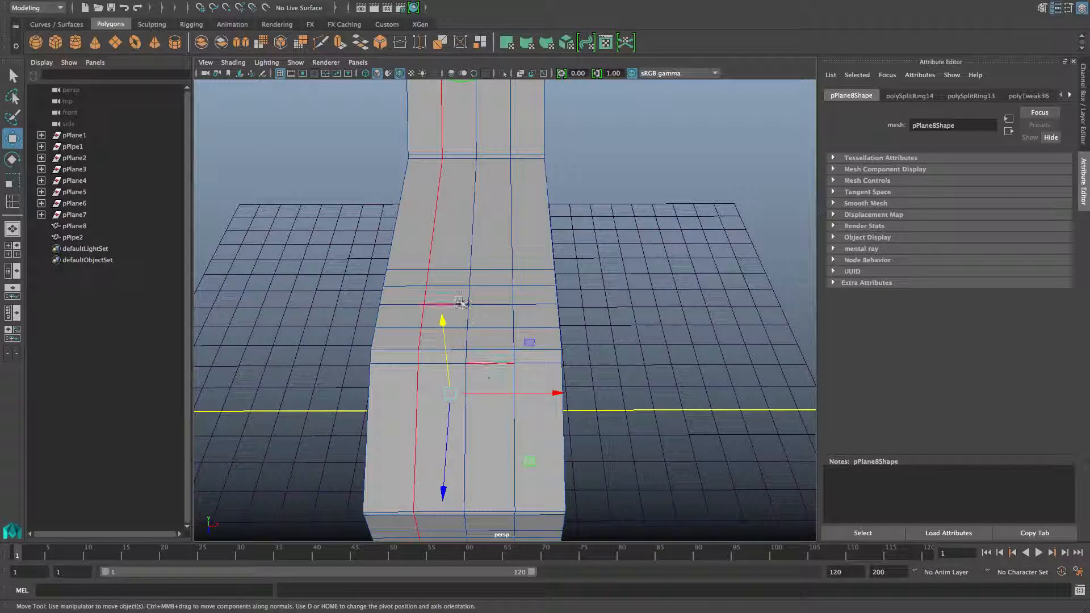
pyautogui.keyDown('alt'); pyautogui.moveTo(436, 387); pyautogui.dragTo(455, 406, button='middle'); pyautogui.keyUp('alt')
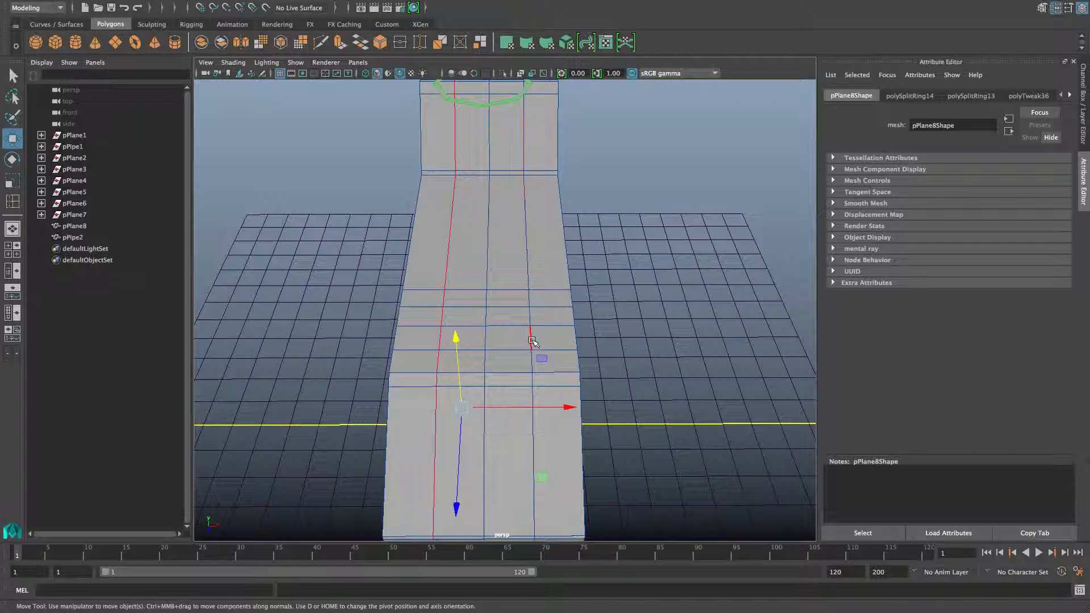
pyautogui.doubleClick(532, 340)
pyautogui.keyDown('shift'); pyautogui.doubleClick(447, 341); pyautogui.keyUp('shift')
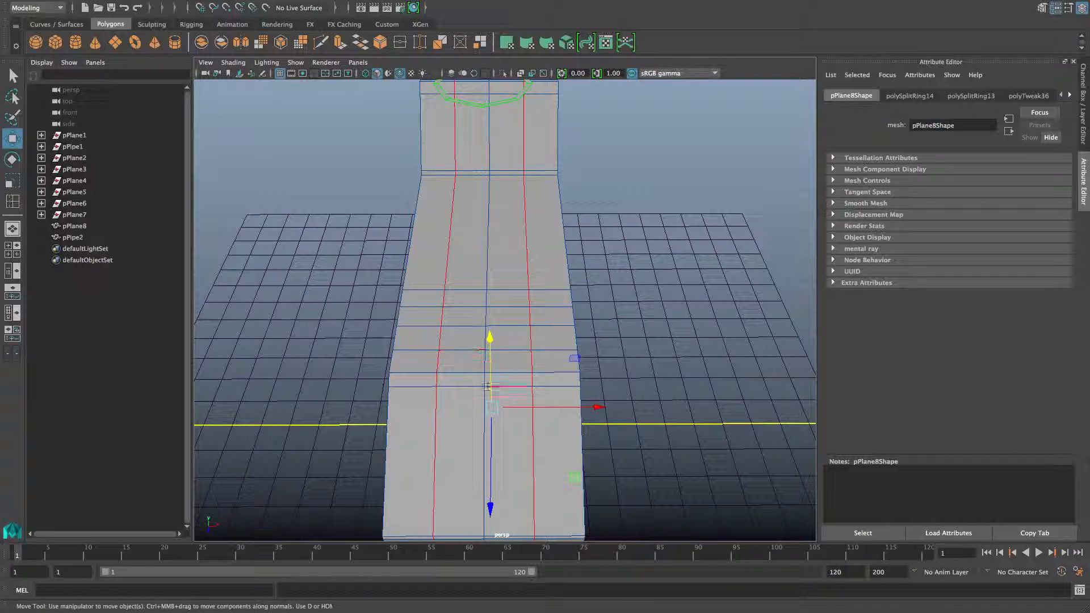
pyautogui.press('r')
pyautogui.moveTo(592, 405); pyautogui.dragTo(689, 414)
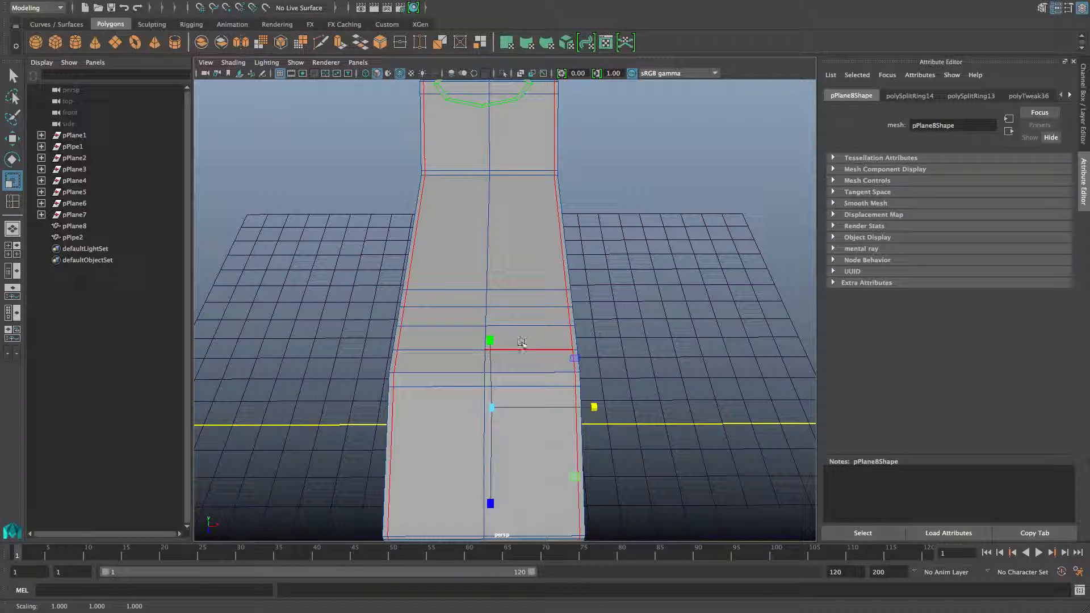
# Bevel the crate's central lengthwise edge loop into two loops, with Fraction 0.5 and 1 segment.
pyautogui.keyDown('shift'); pyautogui.rightClick(487, 316); pyautogui.keyUp('shift')
pyautogui.keyDown('shift'); pyautogui.moveTo(532, 313); pyautogui.dragTo(531, 314, button='right'); pyautogui.keyUp('shift')
pyautogui.scroll(-6, 505, 356)
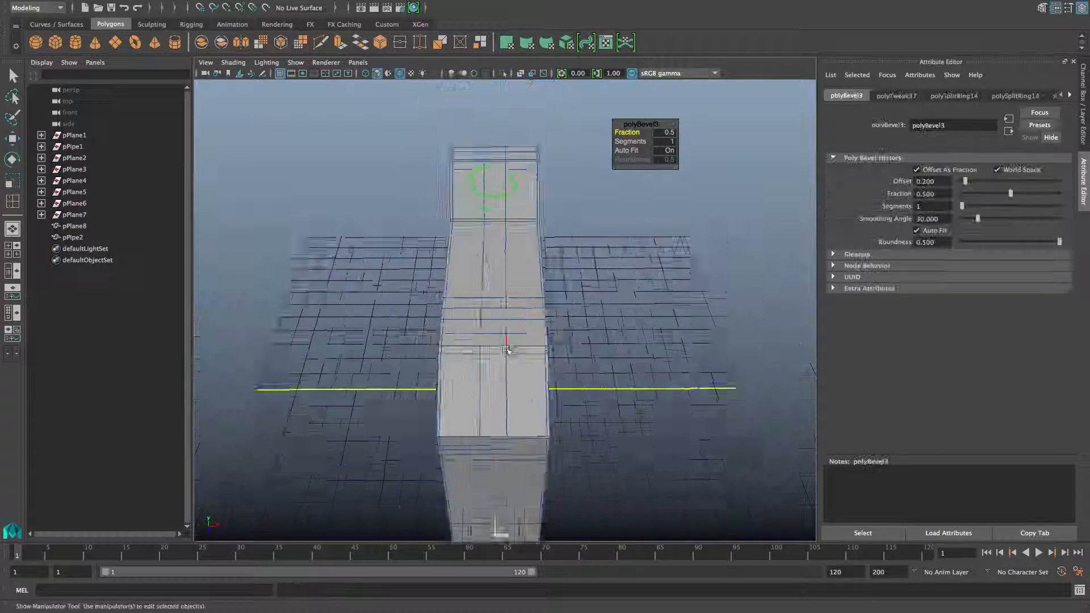
pyautogui.moveTo(504, 357)
pyautogui.keyDown('alt'); pyautogui.mouseDown()
pyautogui.moveTo(506, 276)
pyautogui.moveTo(506, 367)
pyautogui.mouseUp(); pyautogui.keyUp('alt')
pyautogui.scroll(7, 506, 368)
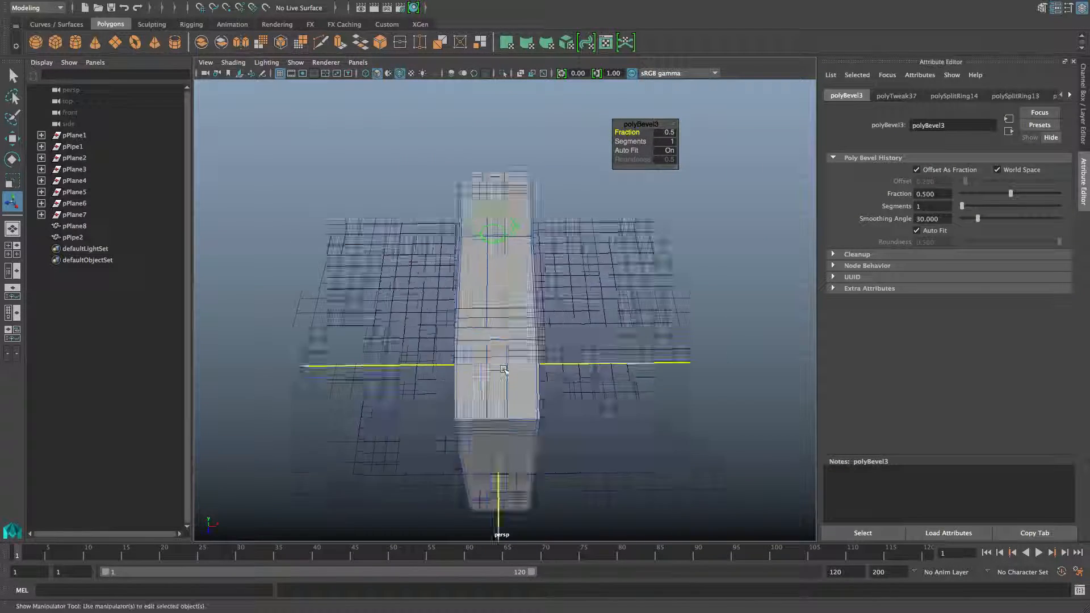
# Select the two central lengthwise loops and scale them slightly apart along X.
pyautogui.click(507, 294)
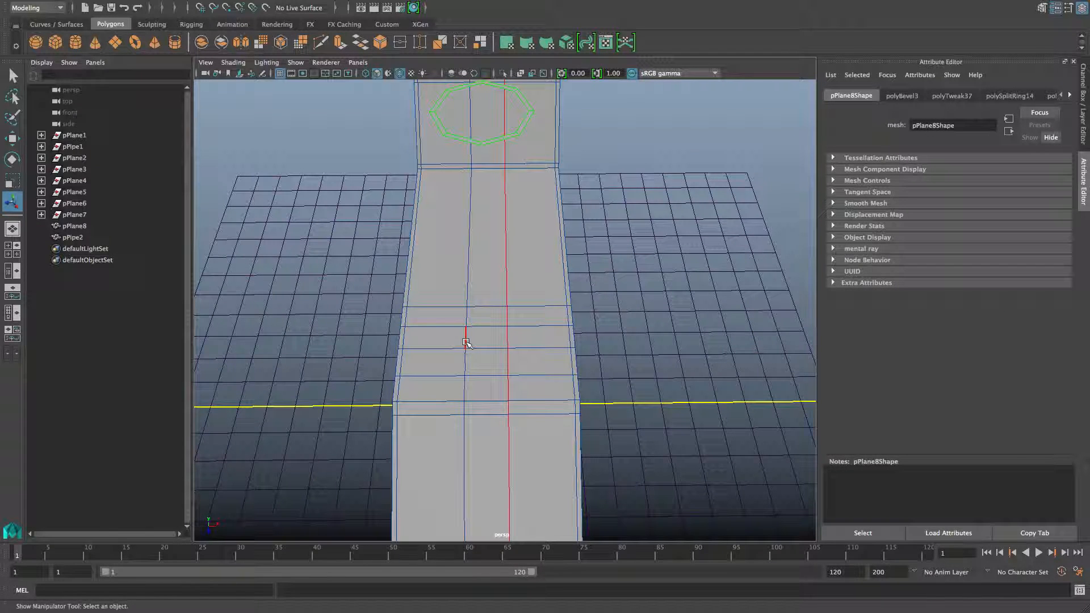
pyautogui.scroll(-4, 468, 347)
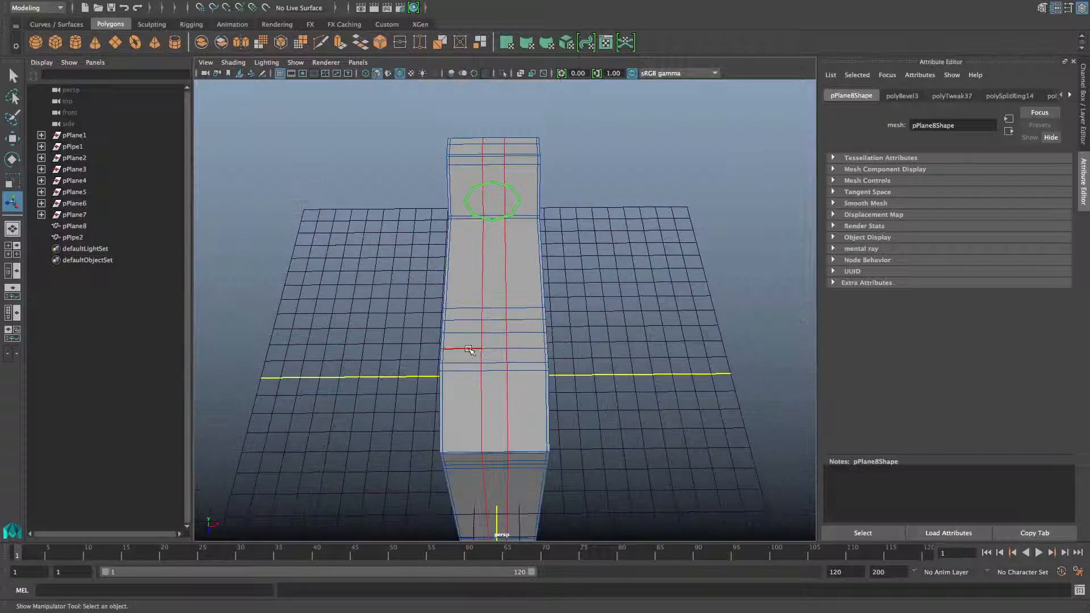
pyautogui.press('r')
pyautogui.moveTo(601, 365); pyautogui.dragTo(642, 368)
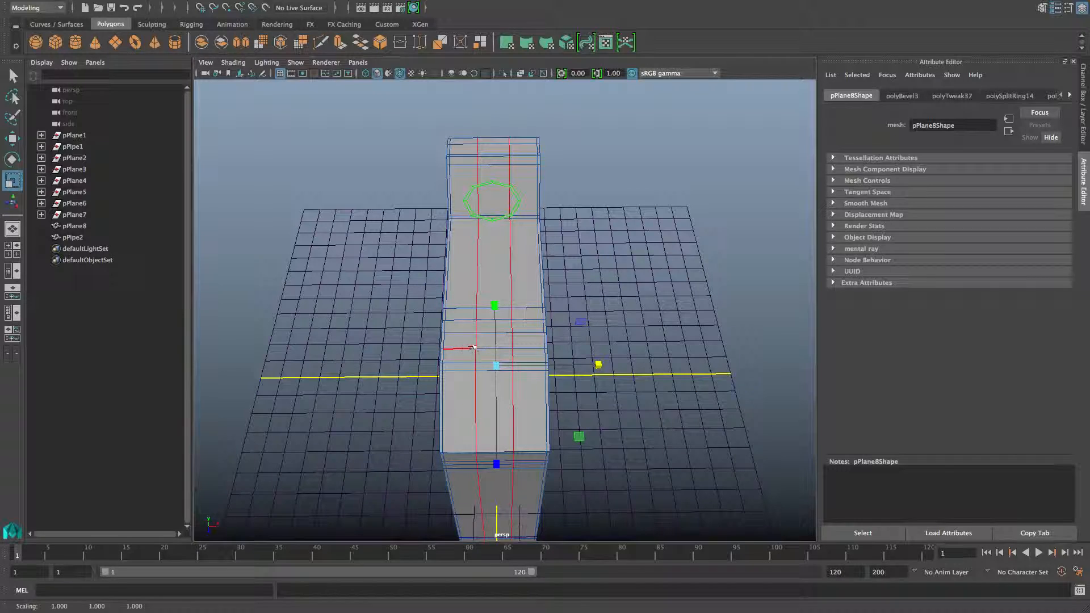
pyautogui.scroll(4, 562, 356)
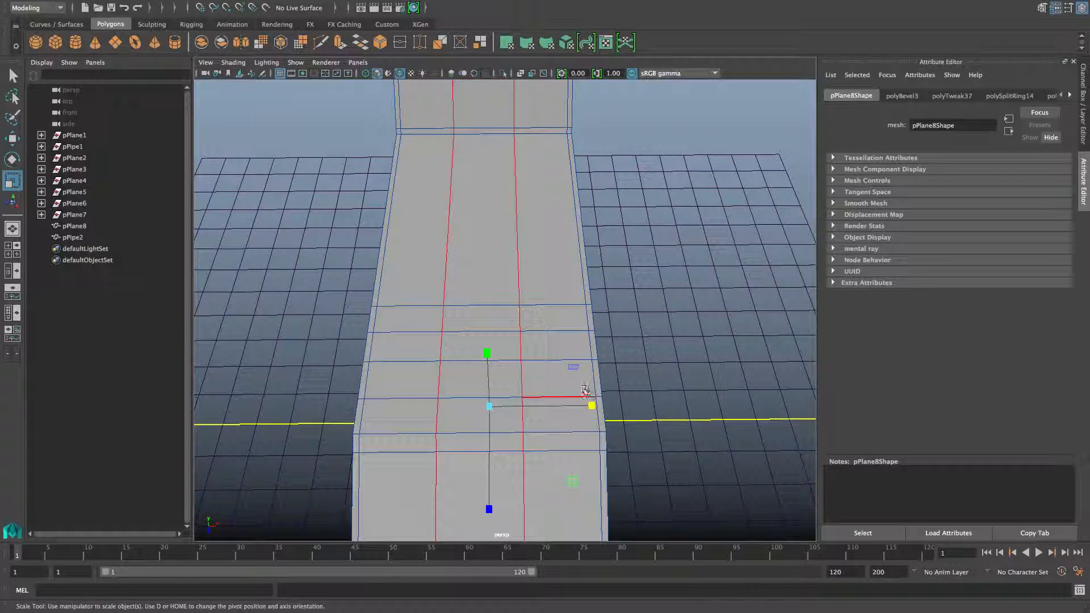
pyautogui.keyDown('alt'); pyautogui.moveTo(596, 400); pyautogui.dragTo(539, 394); pyautogui.keyUp('alt')
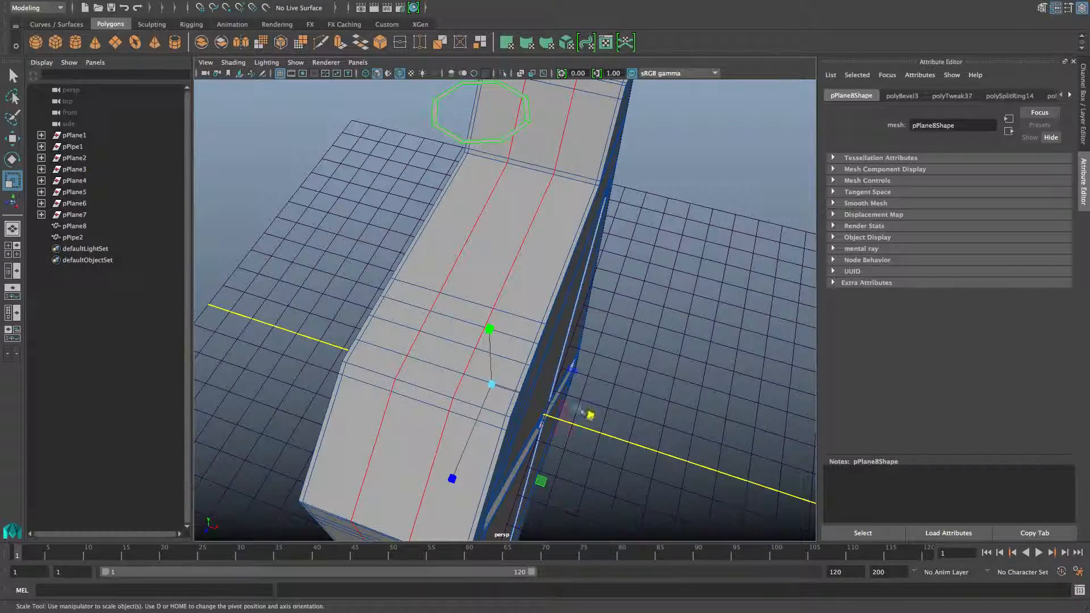
pyautogui.moveTo(590, 417); pyautogui.dragTo(500, 369)
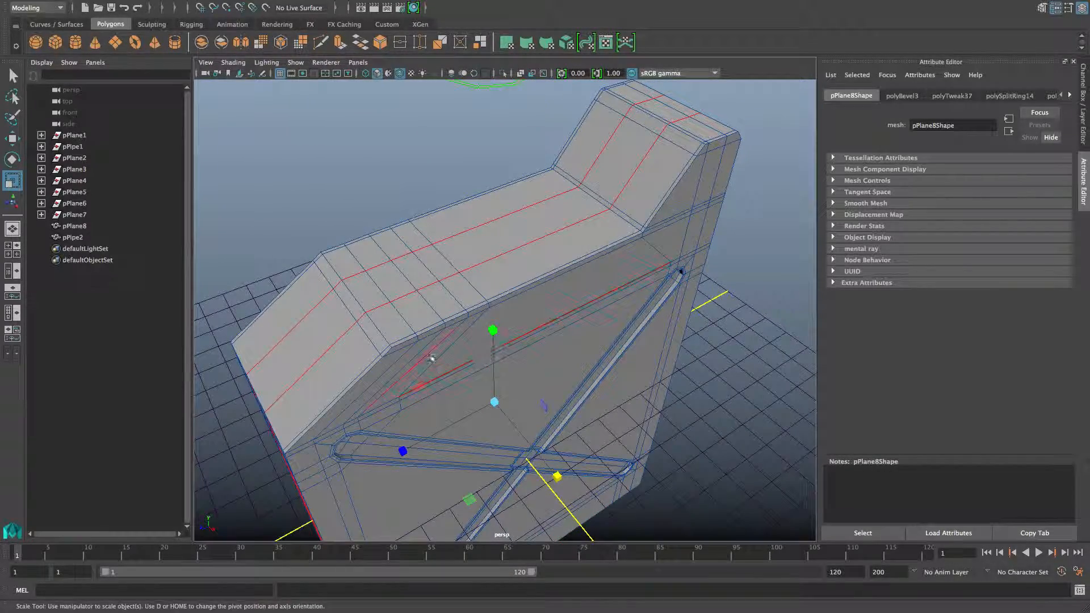
pyautogui.keyDown('alt'); pyautogui.moveTo(432, 360); pyautogui.dragTo(537, 321); pyautogui.keyUp('alt')
pyautogui.click(538, 317)
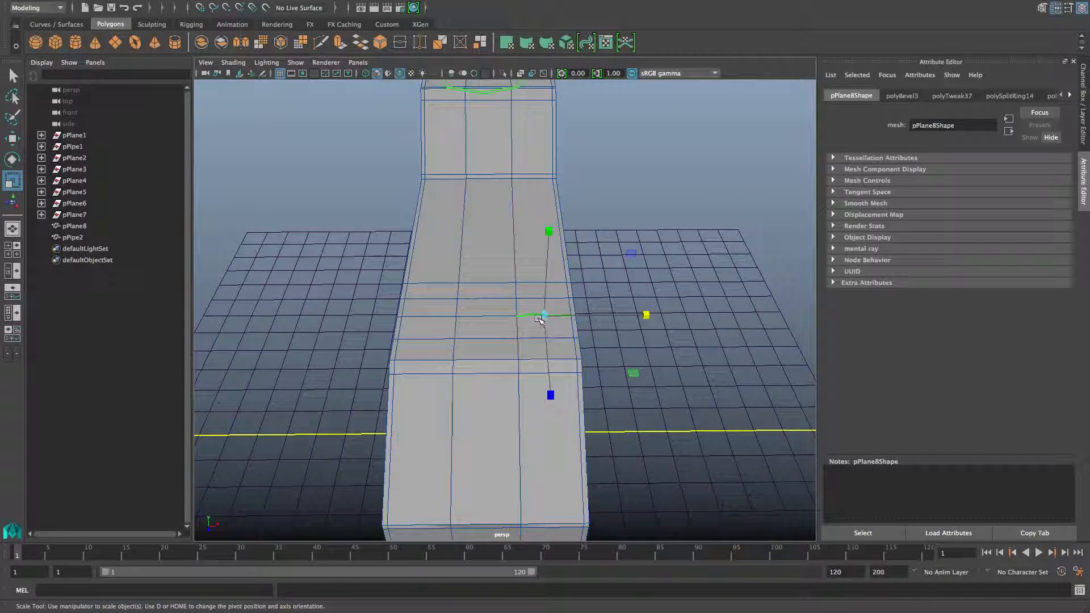
pyautogui.press('g')
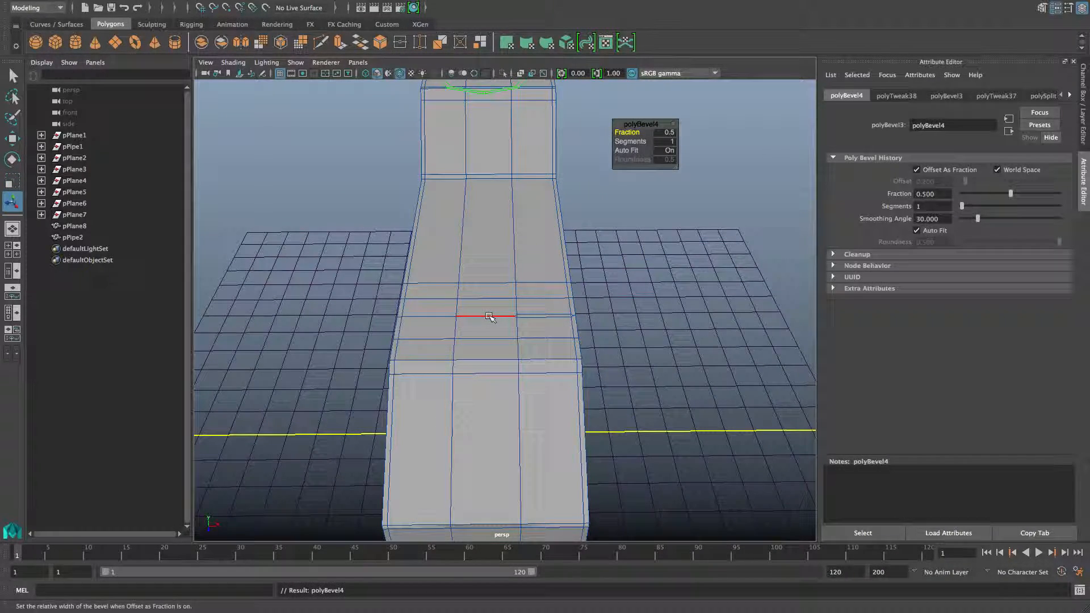
pyautogui.press('z')
# Split the edge rings of the three wide lengthwise strips, adding a loop down the middle of each.
pyautogui.moveTo(551, 289); pyautogui.dragTo(550, 254, button='right')
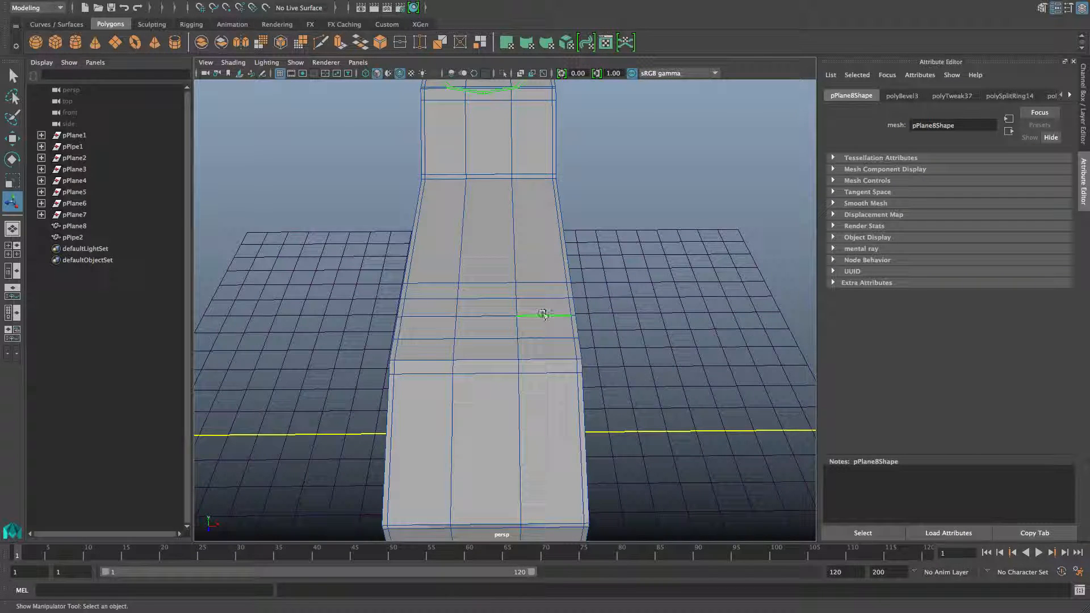
pyautogui.keyDown('shift'); pyautogui.moveTo(543, 313); pyautogui.dragTo(544, 355, button='right'); pyautogui.keyUp('shift')
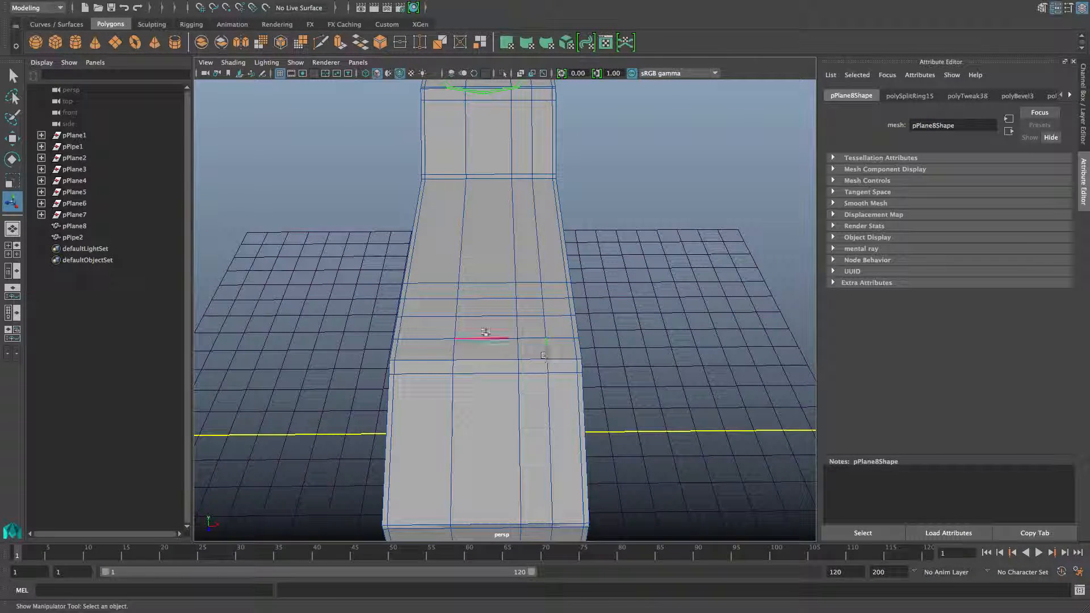
pyautogui.keyDown('shift'); pyautogui.moveTo(486, 316); pyautogui.dragTo(516, 341, button='right'); pyautogui.keyUp('shift')
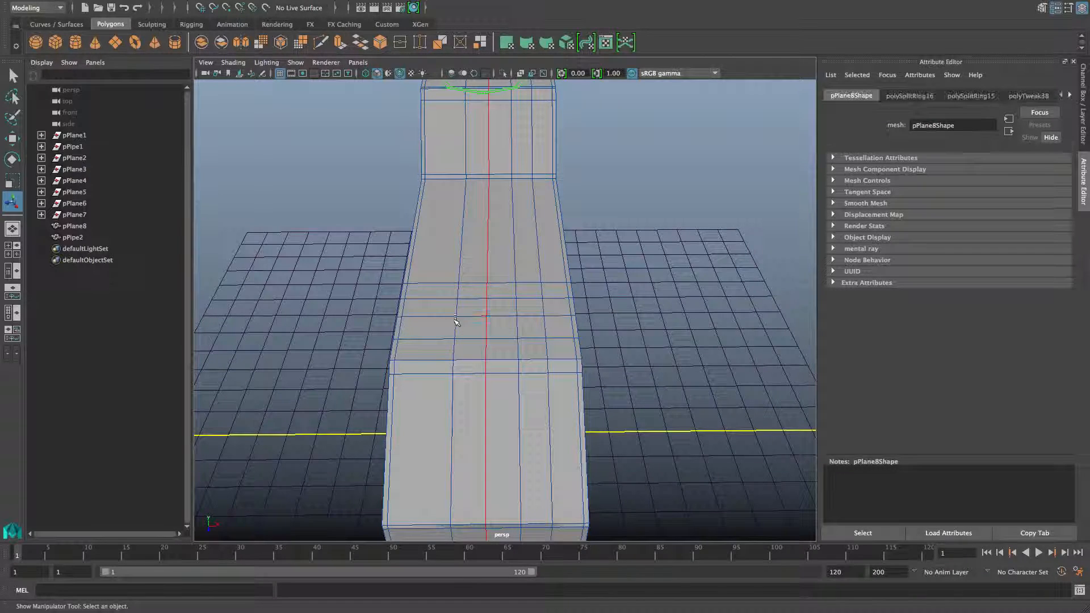
pyautogui.keyDown('shift'); pyautogui.moveTo(437, 316); pyautogui.dragTo(471, 341, button='right'); pyautogui.keyUp('shift')
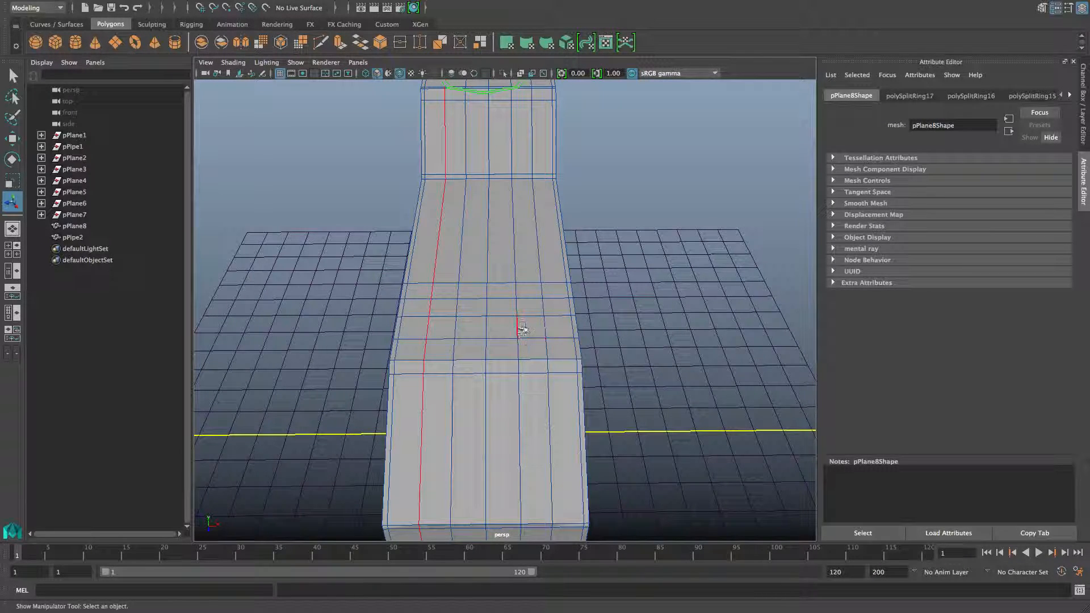
# Select the octagonal ring above the crate and vertex-snap it down onto the crate's flat top.
pyautogui.keyDown('alt'); pyautogui.moveTo(523, 322); pyautogui.dragTo(441, 302); pyautogui.keyUp('alt')
pyautogui.press('w')
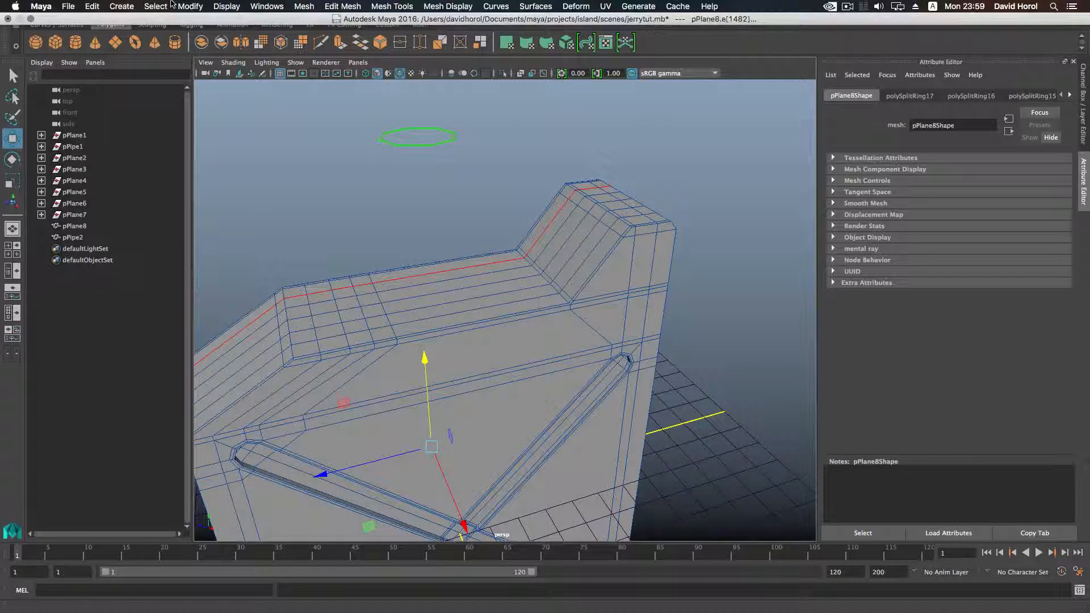
pyautogui.click(191, 6)
pyautogui.click(401, 180)
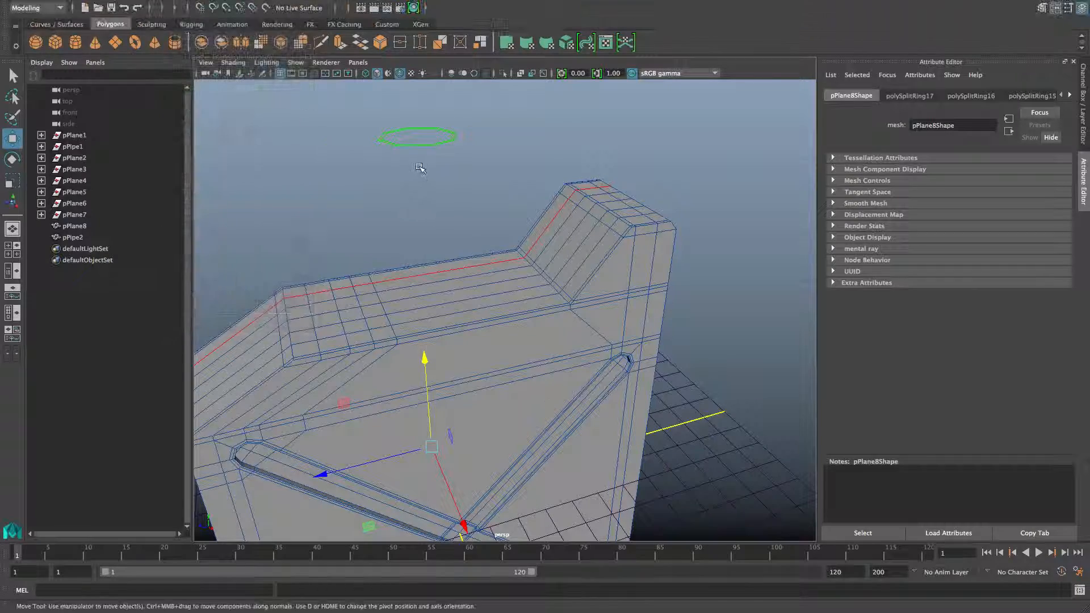
pyautogui.keyDown('alt'); pyautogui.moveTo(418, 168); pyautogui.dragTo(448, 187); pyautogui.keyUp('alt')
pyautogui.scroll(-3, 448, 205)
pyautogui.click(464, 227)
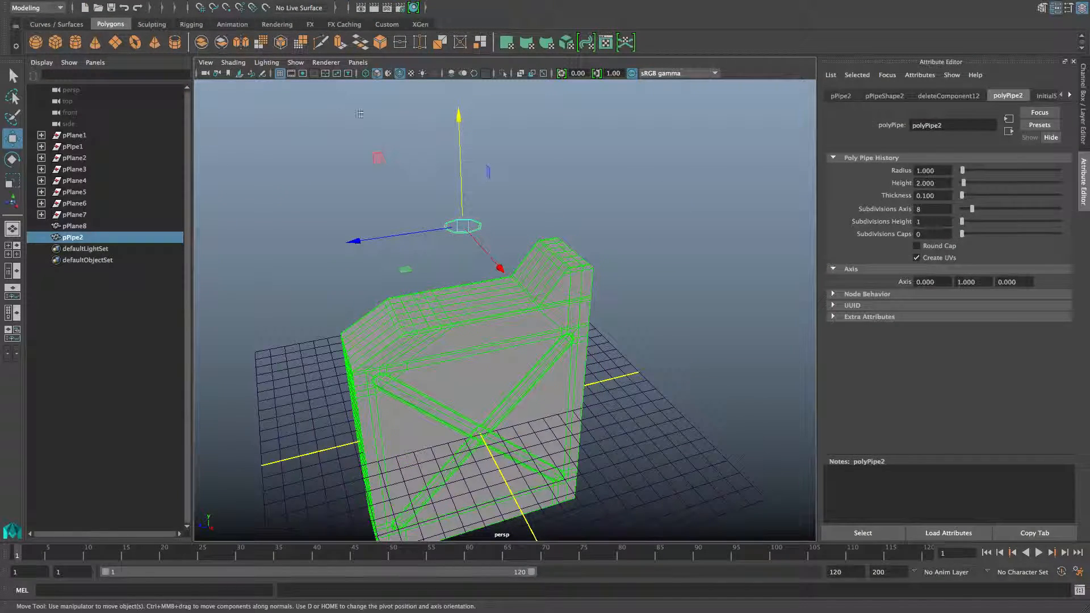
pyautogui.click(190, 6)
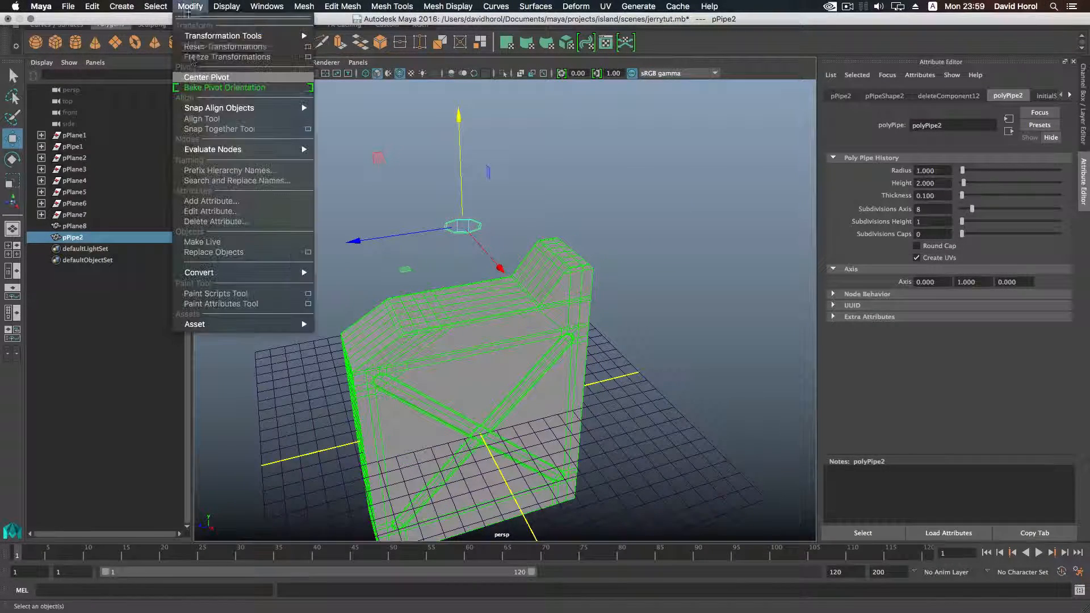
pyautogui.click(413, 195)
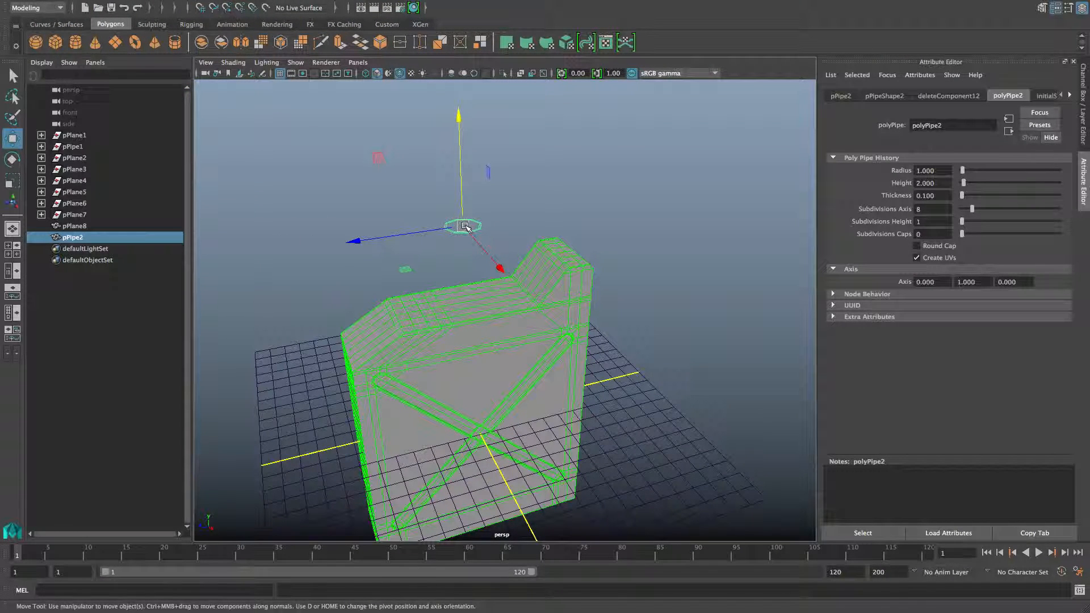
pyautogui.press('v')
pyautogui.moveTo(465, 226); pyautogui.dragTo(434, 292)
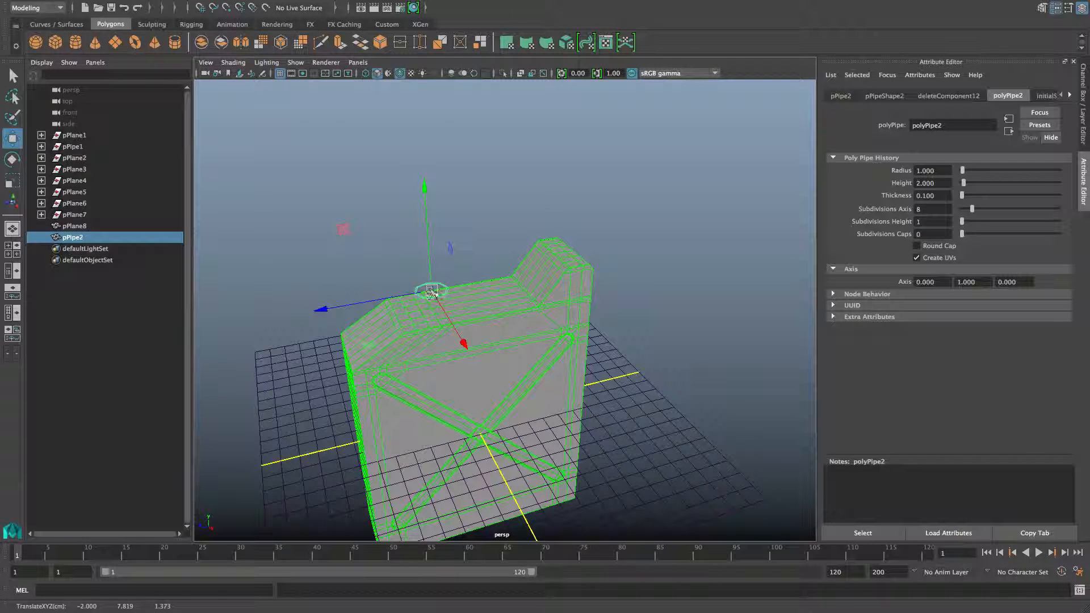
# Reposition the octagonal ring by vertex snapping to the crate's flat top next to the front slope, undoing a misplaced move.
pyautogui.press('v')
pyautogui.moveTo(432, 292); pyautogui.dragTo(419, 325)
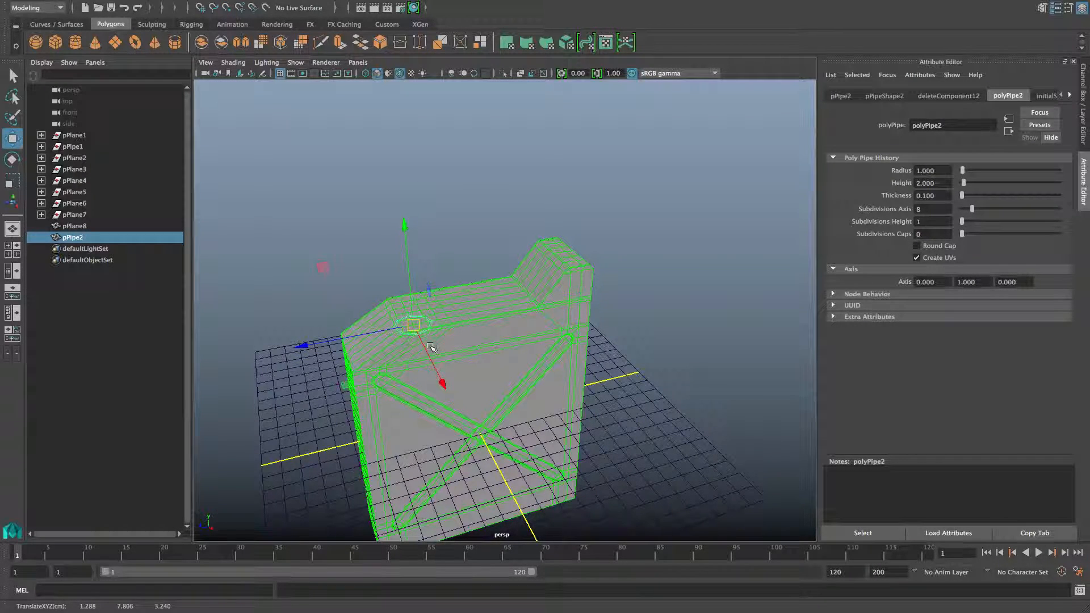
pyautogui.hotkey('ctrl', 'z')
pyautogui.press('v')
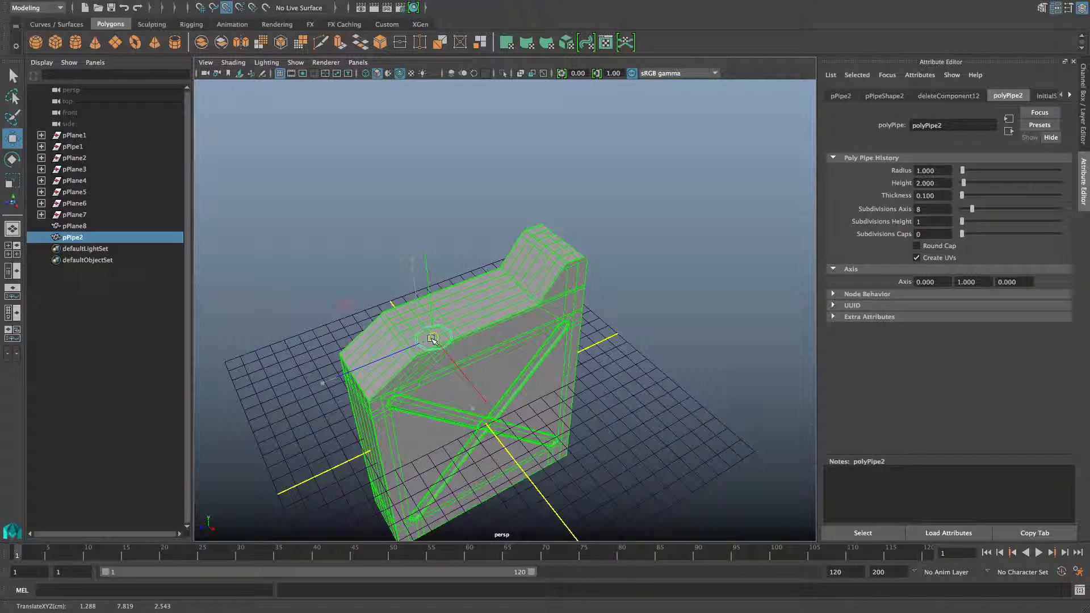
pyautogui.scroll(5, 434, 335)
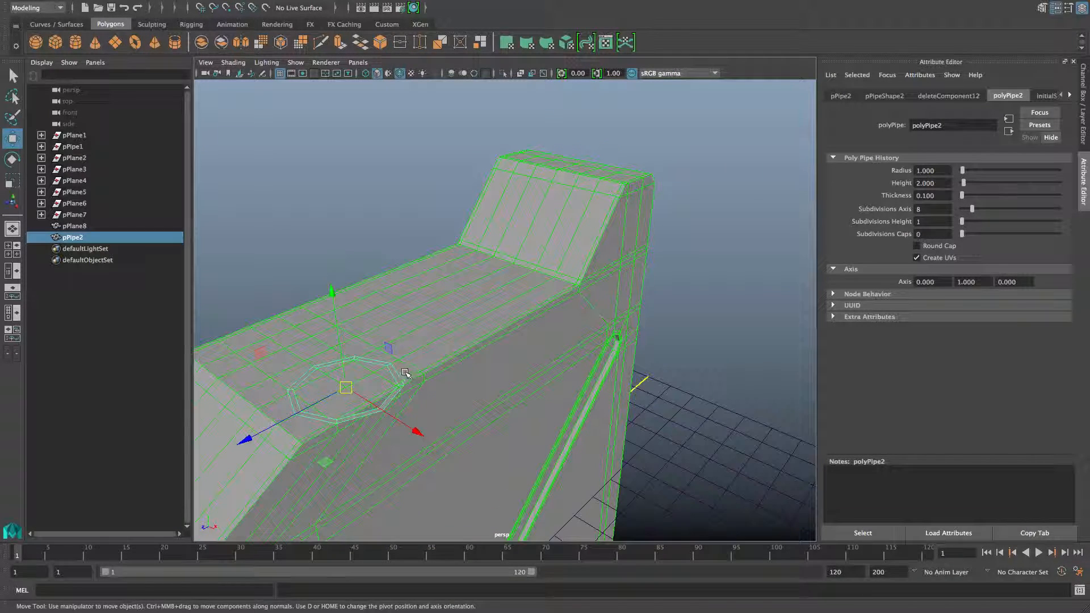
# Scale the octagonal ring uniformly and move it along X to about 1.42, towards the crate's side edge.
pyautogui.press('r')
pyautogui.moveTo(345, 388); pyautogui.dragTo(387, 379)
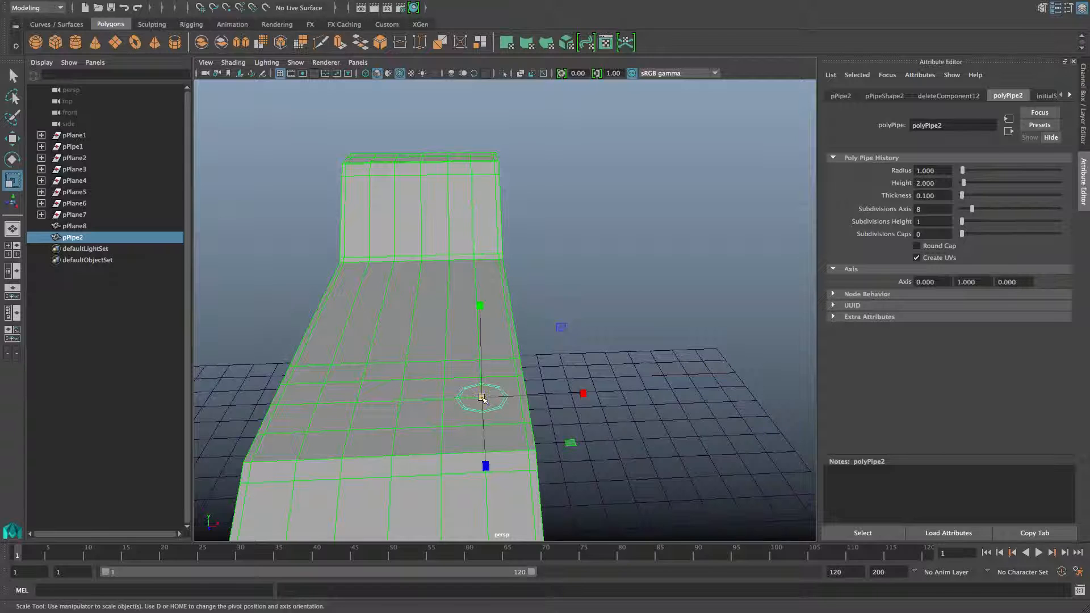
pyautogui.press('w')
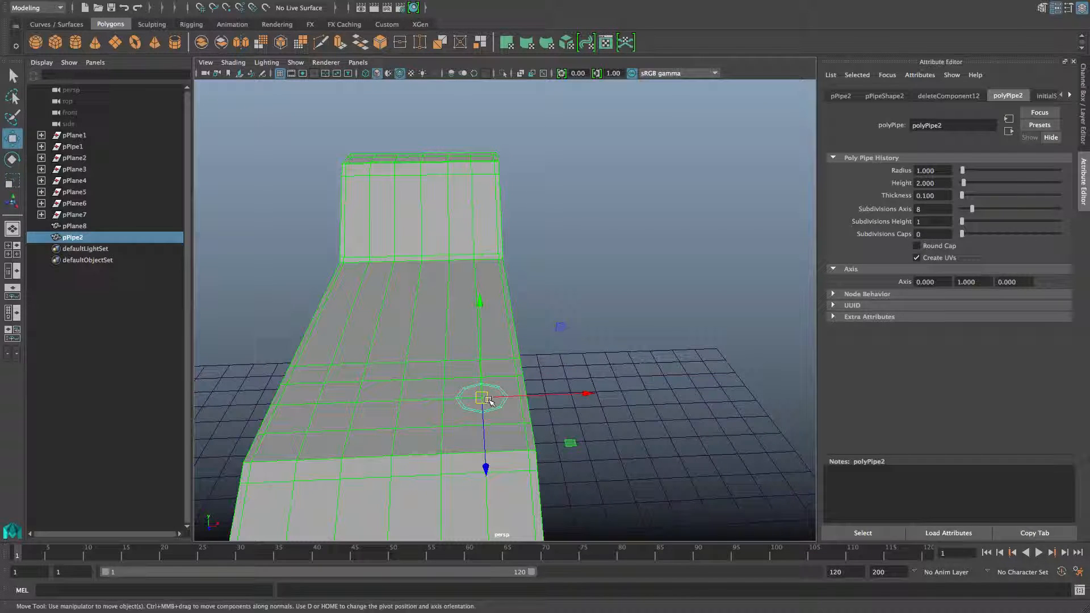
pyautogui.moveTo(512, 396); pyautogui.dragTo(520, 397)
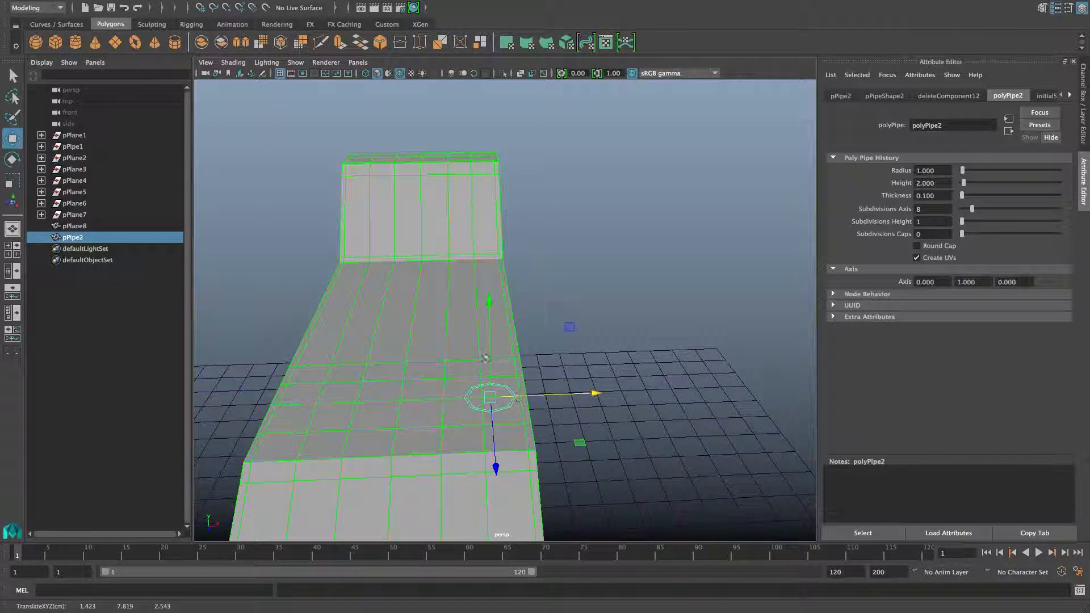
# Select the two outer lengthwise loops on the crate and scale them slightly apart along X towards the ring's centre.
pyautogui.moveTo(463, 288); pyautogui.dragTo(461, 265, button='right')
pyautogui.click(475, 301)
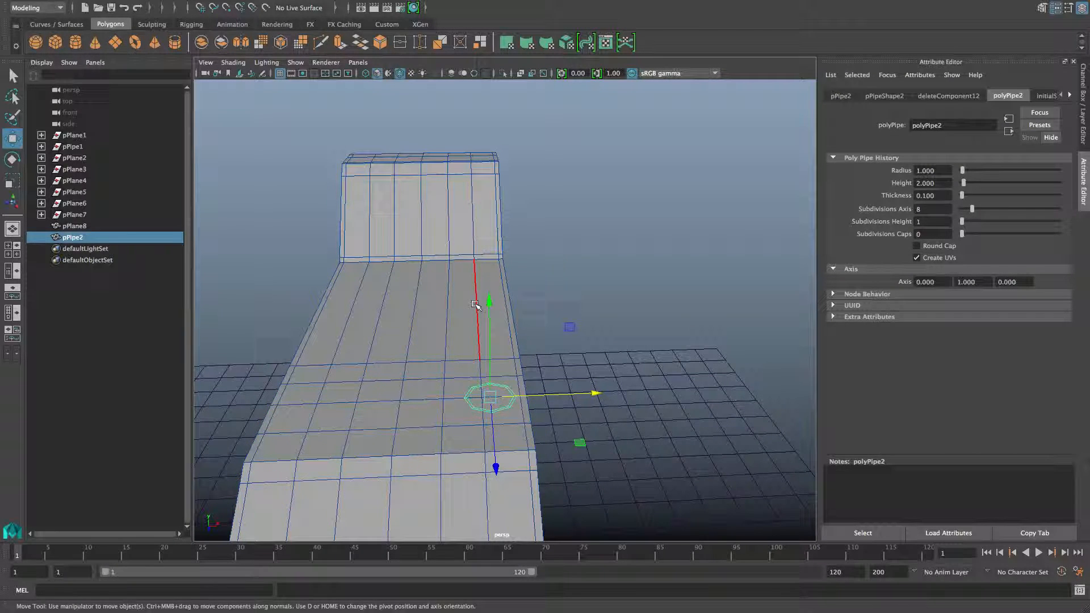
pyautogui.doubleClick(475, 304)
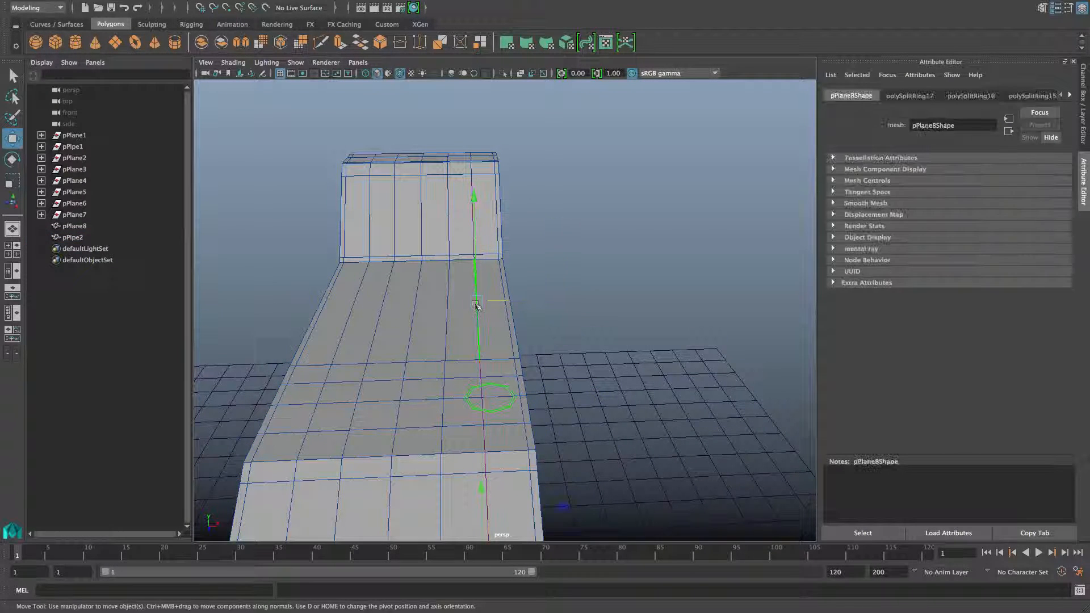
pyautogui.keyDown('shift'); pyautogui.doubleClick(342, 341); pyautogui.keyUp('shift')
pyautogui.press('r')
pyautogui.scroll(-3, 424, 411)
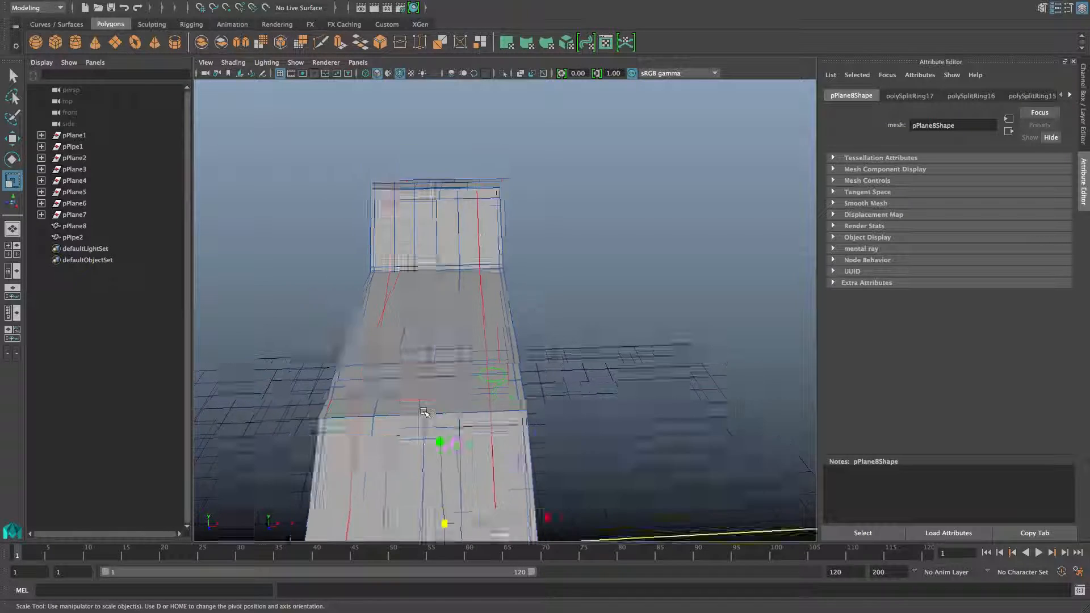
pyautogui.scroll(-2, 424, 411)
pyautogui.moveTo(558, 480); pyautogui.dragTo(565, 475)
pyautogui.scroll(5, 549, 458)
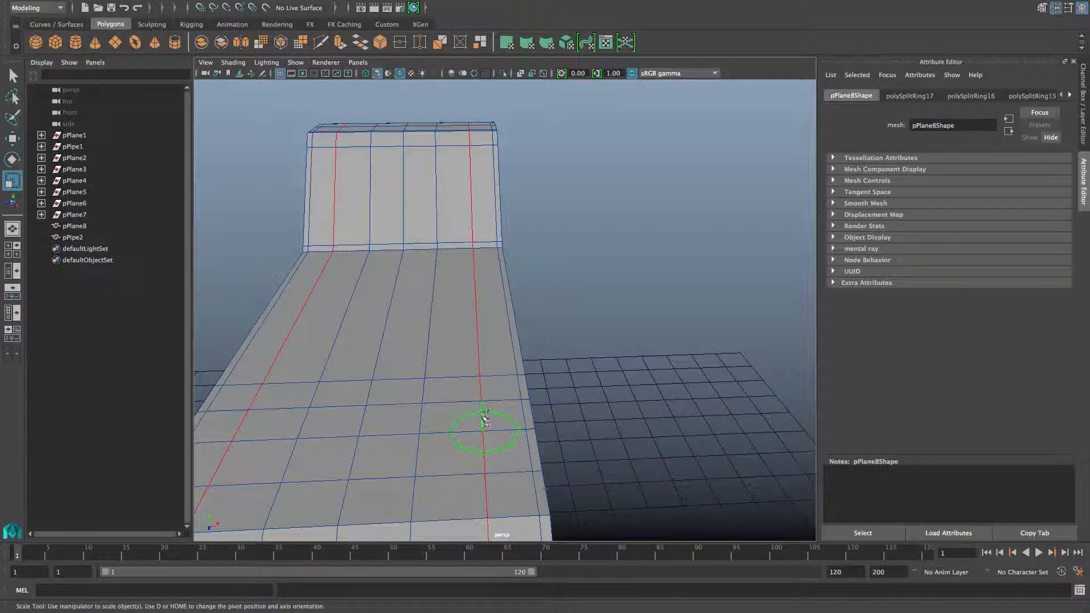
# Fine-tune the X scale of the two outer loops so that one runs through the centre of the octagonal ring.
pyautogui.scroll(-5, 499, 449)
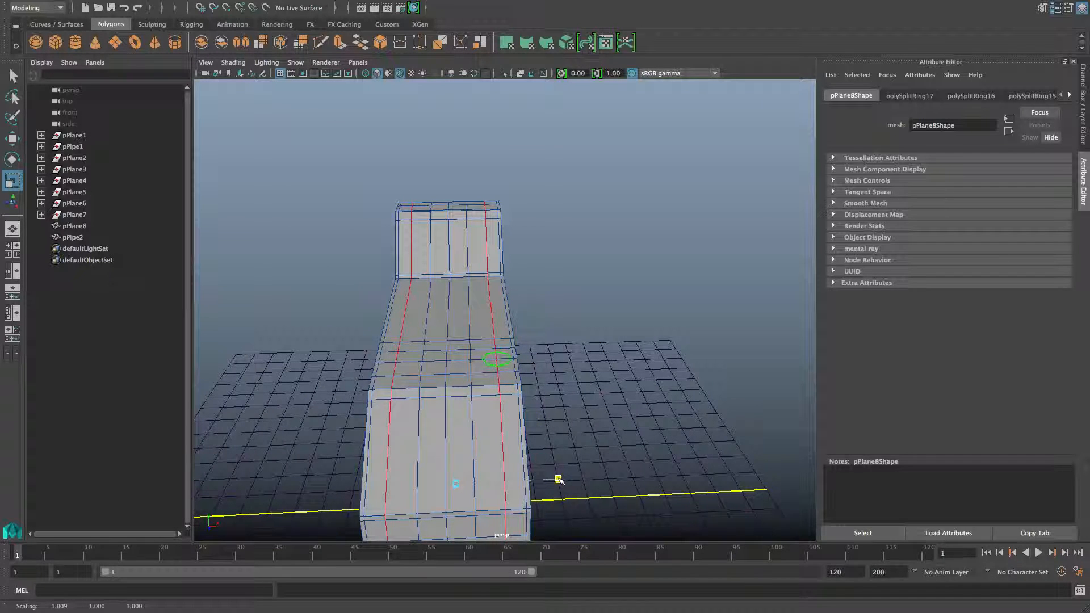
pyautogui.scroll(5, 554, 478)
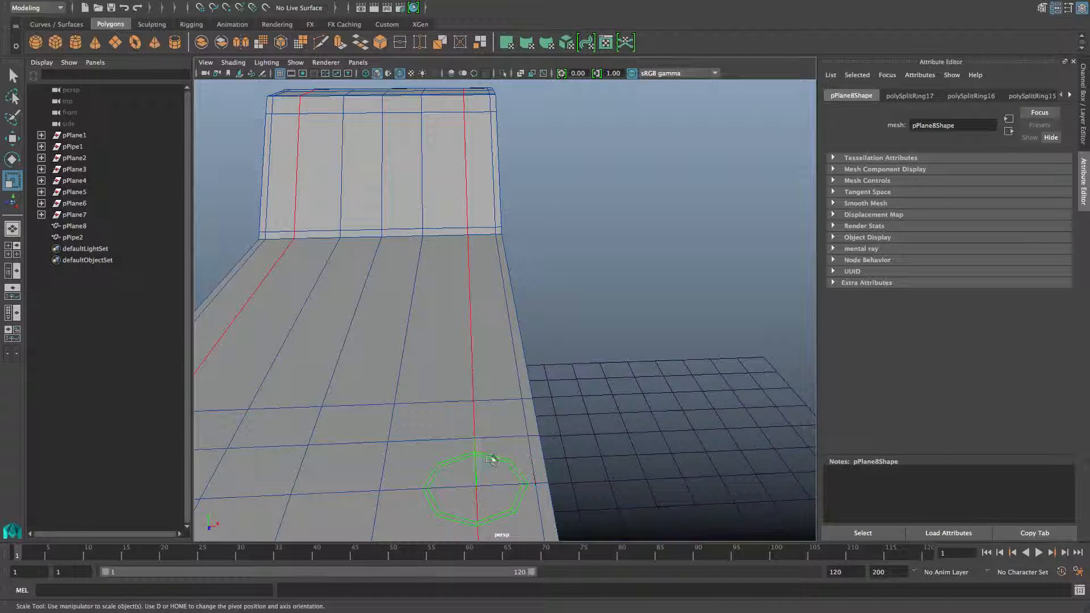
pyautogui.scroll(-5, 492, 455)
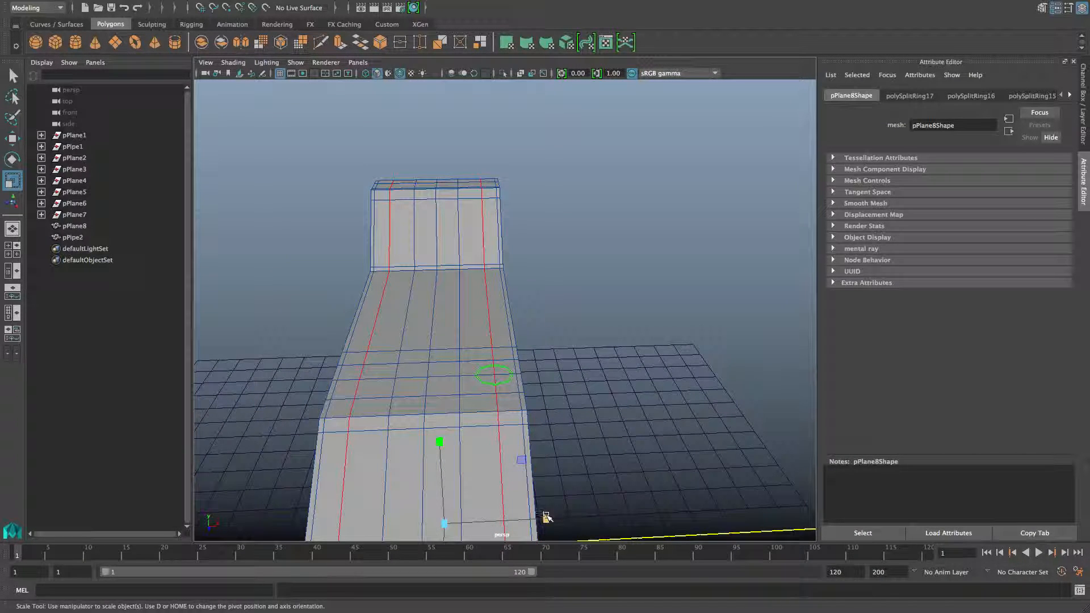
pyautogui.moveTo(546, 517); pyautogui.dragTo(548, 516)
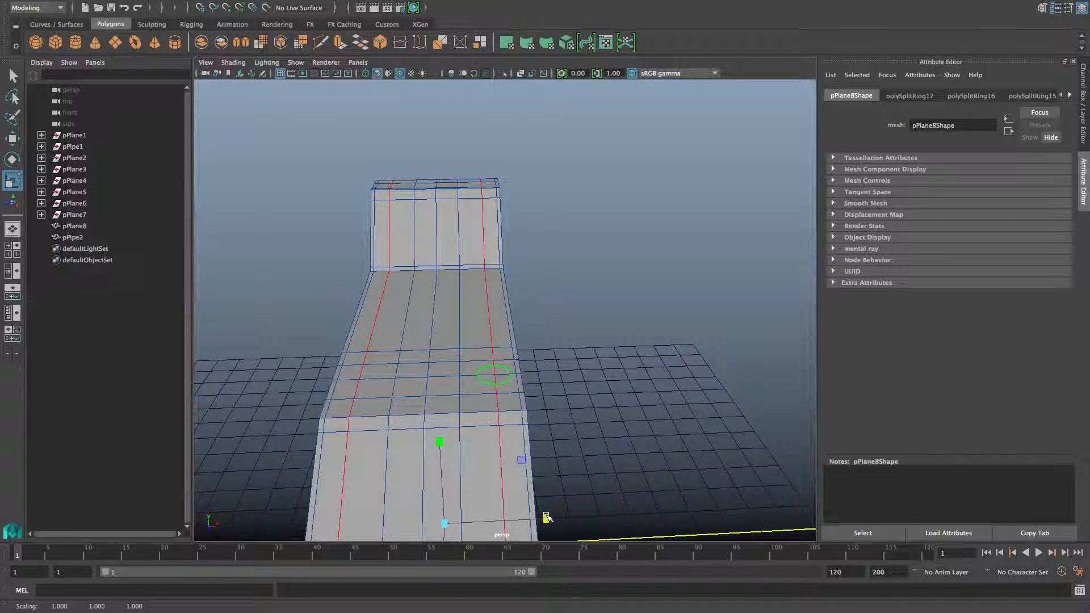
pyautogui.scroll(6, 499, 528)
pyautogui.scroll(-5, 533, 423)
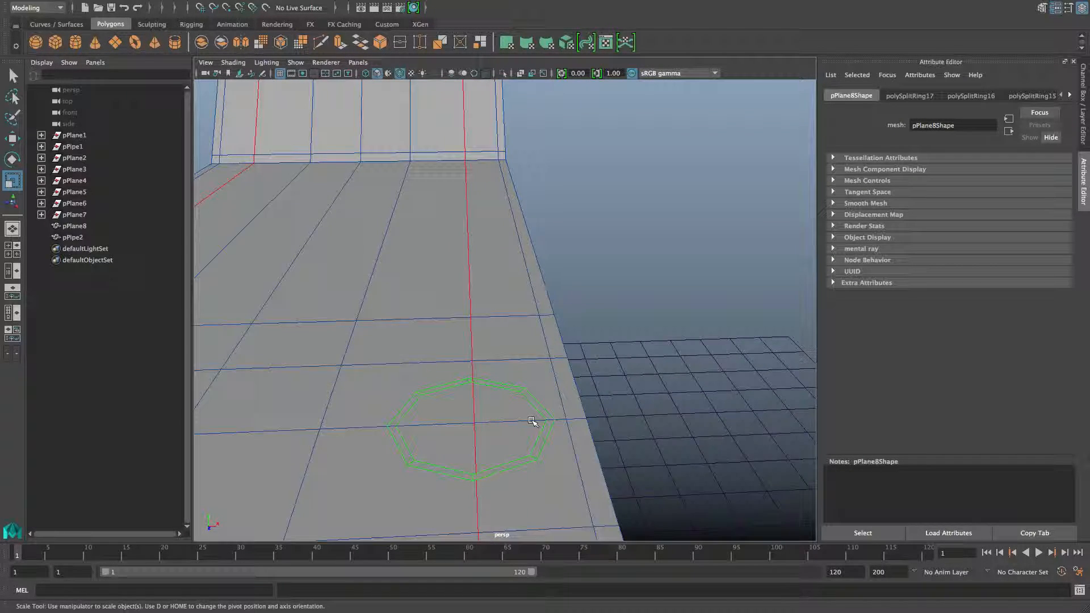
pyautogui.moveTo(536, 531); pyautogui.dragTo(536, 531)
pyautogui.scroll(4, 527, 502)
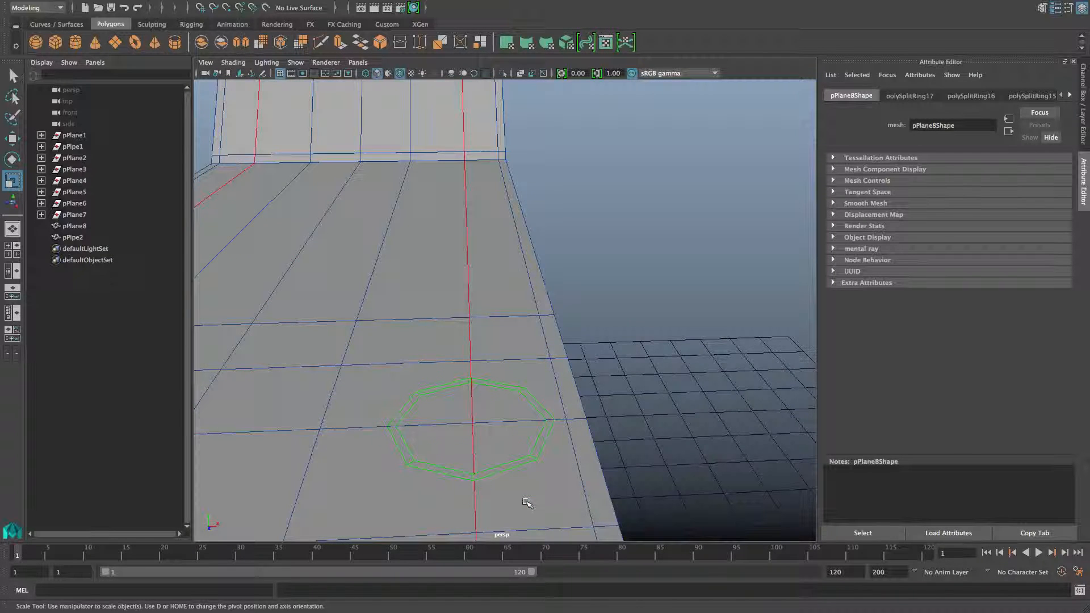
pyautogui.scroll(-4, 527, 502)
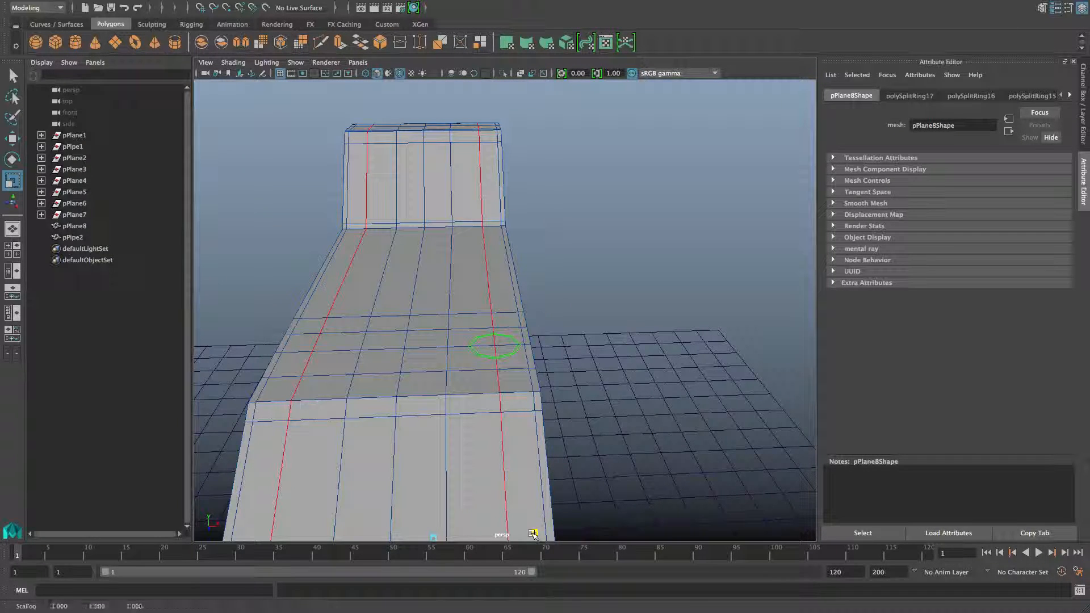
pyautogui.moveTo(532, 534); pyautogui.dragTo(535, 534)
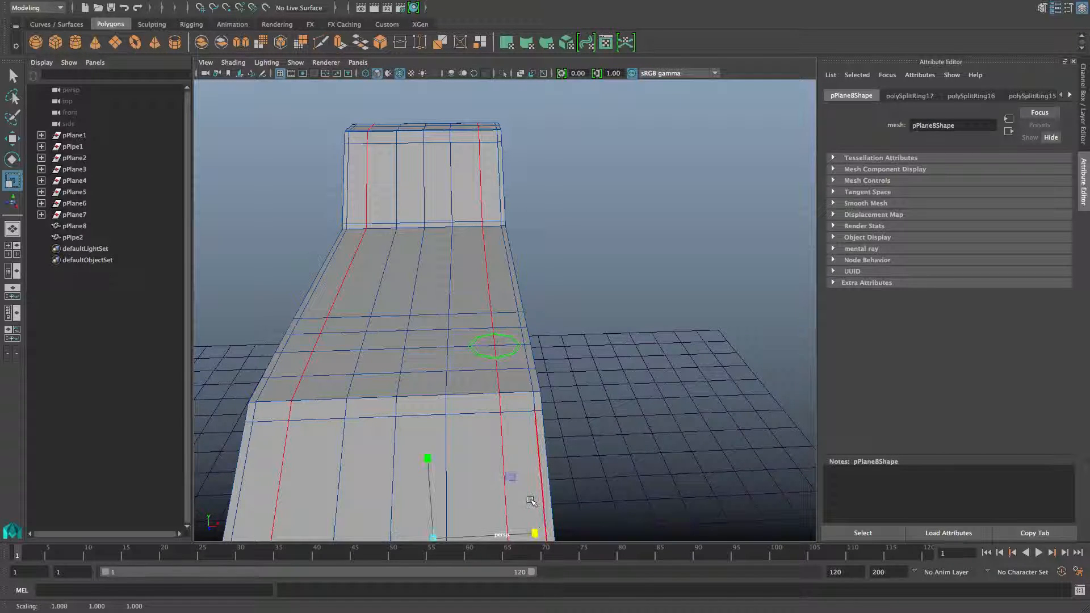
pyautogui.scroll(4, 531, 501)
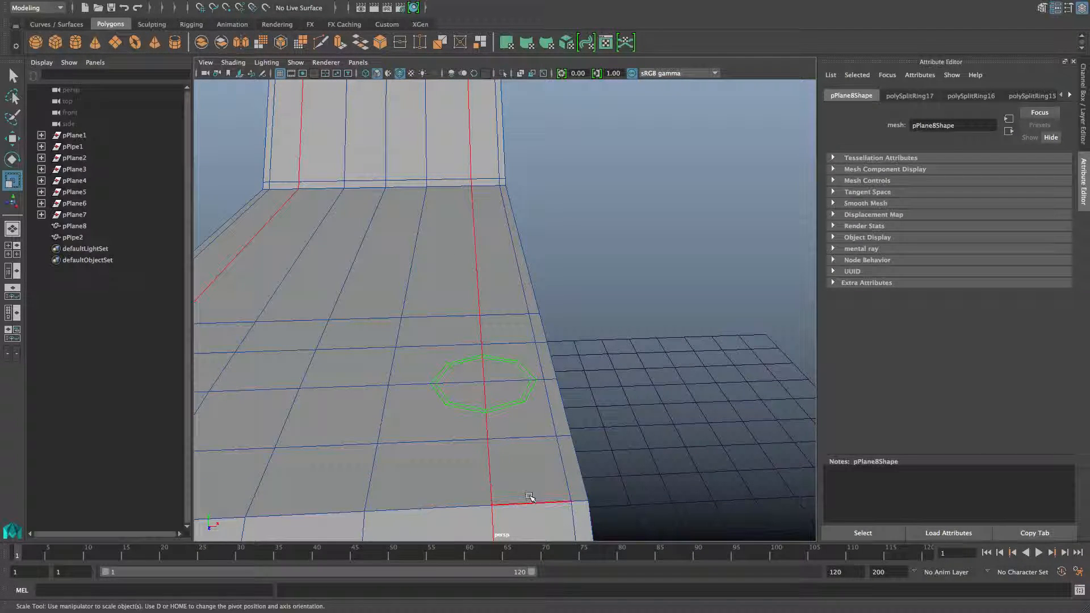
# Select the two inner lengthwise loops beside the centre line and scale them apart along X up to the ring's edge.
pyautogui.press('F8')
pyautogui.click(513, 443)
pyautogui.scroll(-5, 514, 443)
pyautogui.moveTo(514, 443)
pyautogui.keyDown('alt'); pyautogui.mouseDown()
pyautogui.moveTo(504, 437)
pyautogui.moveTo(514, 437)
pyautogui.mouseUp(); pyautogui.keyUp('alt')
pyautogui.scroll(4, 497, 432)
pyautogui.keyDown('alt'); pyautogui.moveTo(510, 448); pyautogui.dragTo(511, 434, button='middle'); pyautogui.keyUp('alt')
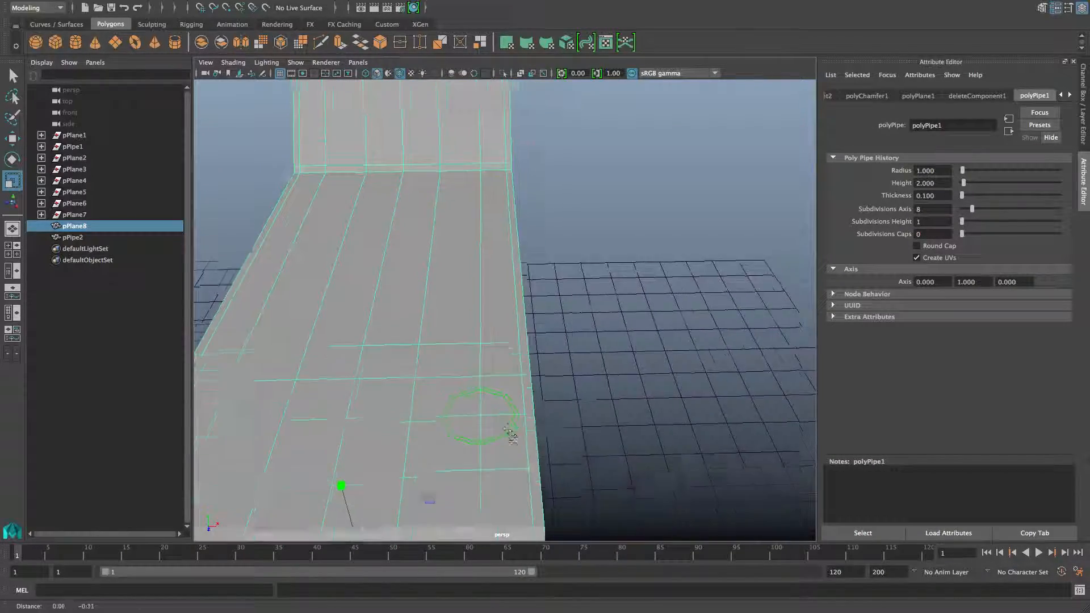
pyautogui.keyDown('alt'); pyautogui.moveTo(511, 434); pyautogui.dragTo(533, 443); pyautogui.keyUp('alt')
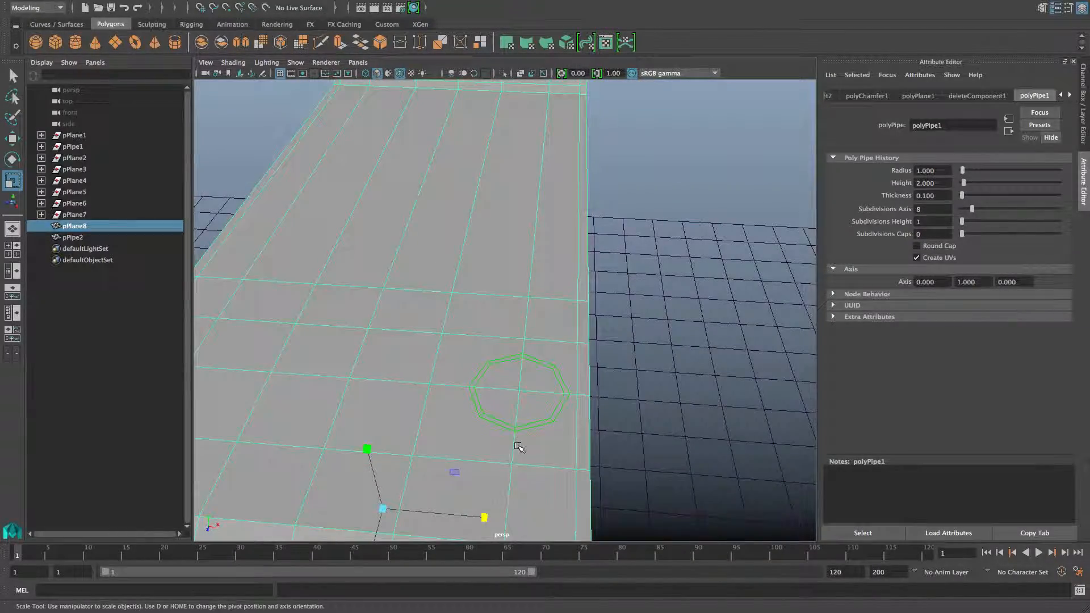
pyautogui.scroll(-2, 518, 446)
pyautogui.moveTo(442, 371); pyautogui.dragTo(444, 254, button='right')
pyautogui.doubleClick(457, 346)
pyautogui.scroll(-5, 457, 370)
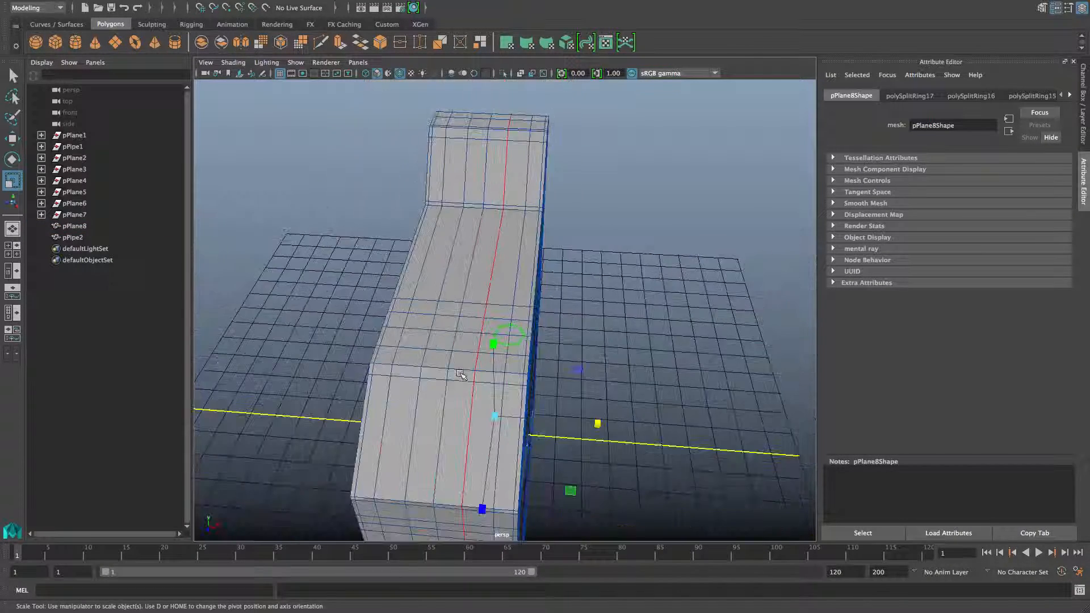
pyautogui.keyDown('alt'); pyautogui.moveTo(453, 372); pyautogui.dragTo(463, 374); pyautogui.keyUp('alt')
pyautogui.keyDown('shift'); pyautogui.doubleClick(440, 340); pyautogui.keyUp('shift')
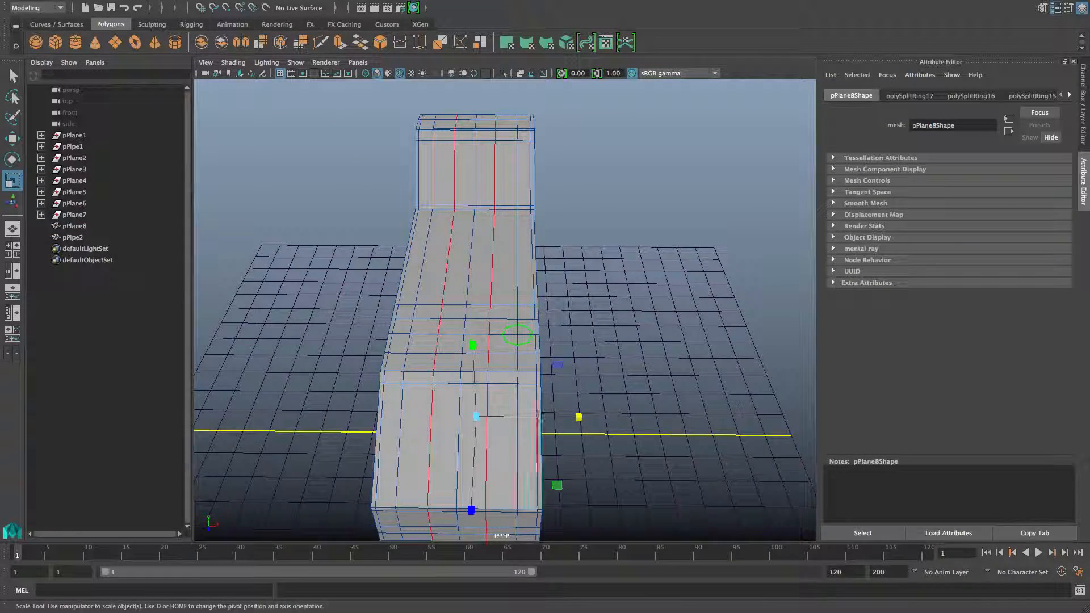
pyautogui.moveTo(580, 418); pyautogui.dragTo(616, 421)
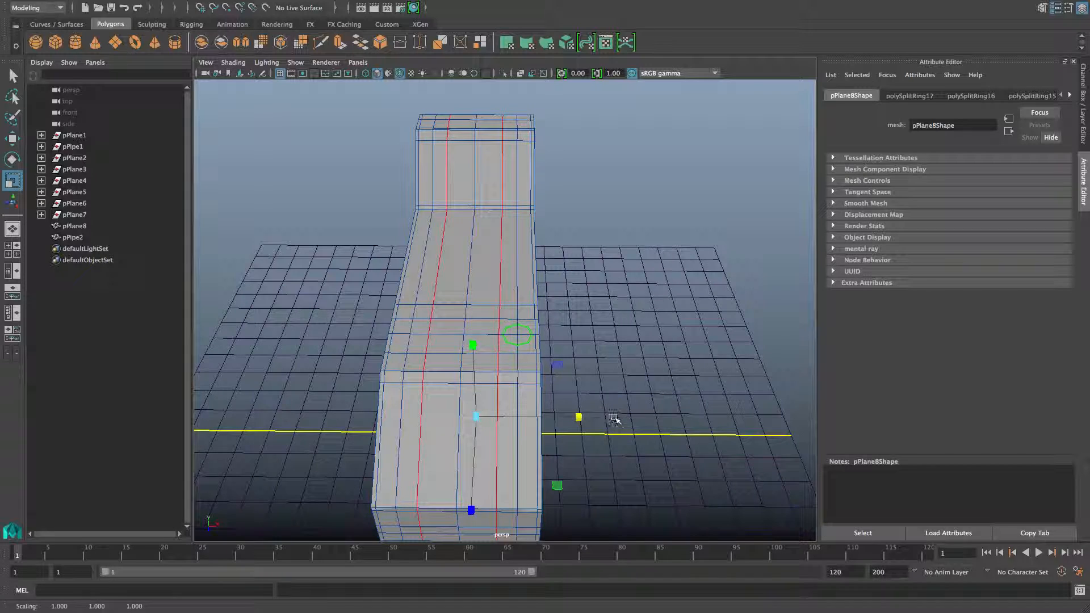
pyautogui.scroll(5, 610, 418)
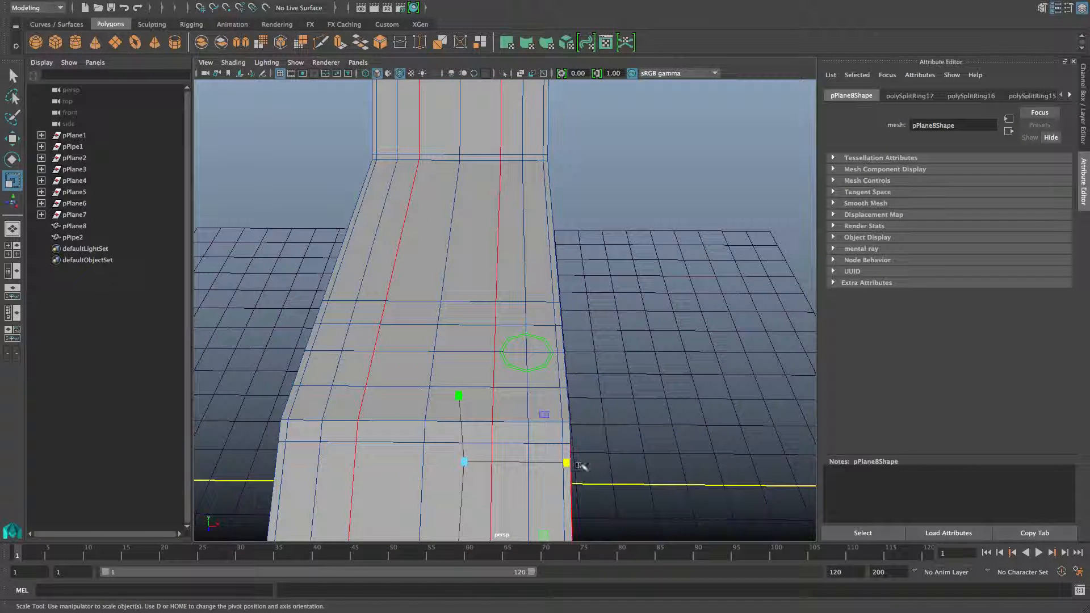
pyautogui.moveTo(567, 464); pyautogui.dragTo(567, 464)
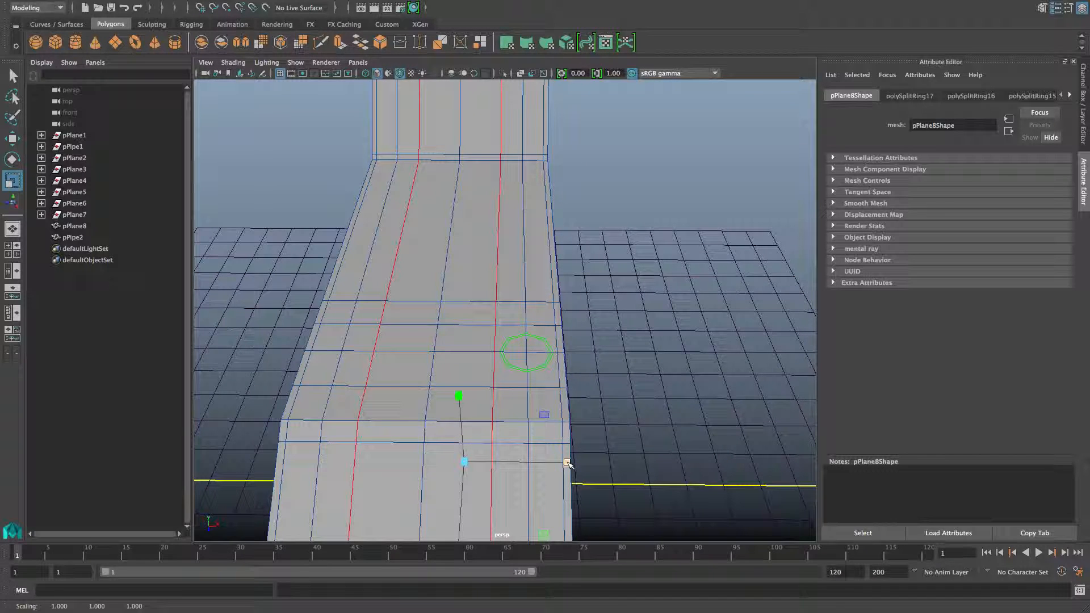
pyautogui.press('F8')
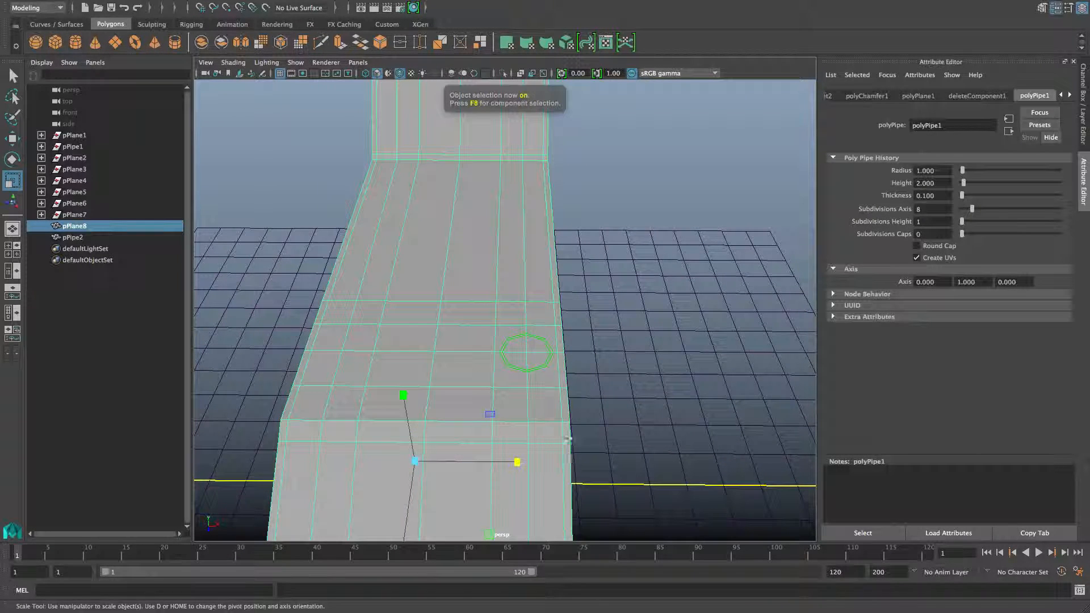
# Chamfer the crate vertex at the centre of the octagonal ring with a width of 0.25.
pyautogui.keyDown('alt'); pyautogui.moveTo(549, 398); pyautogui.dragTo(585, 424, button='right'); pyautogui.keyUp('alt')
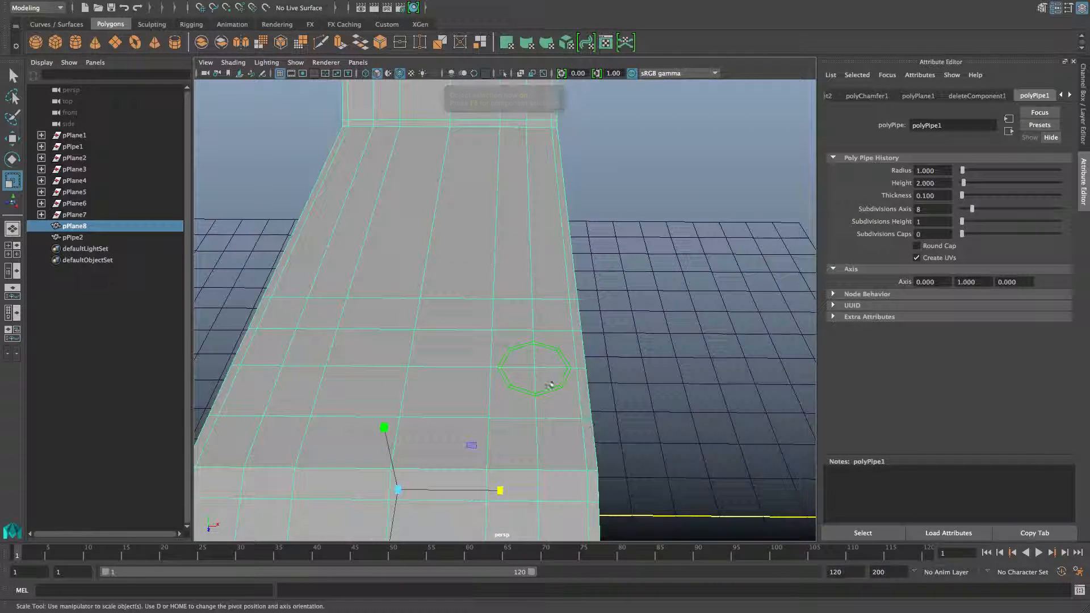
pyautogui.keyDown('alt'); pyautogui.moveTo(556, 393); pyautogui.dragTo(544, 395, button='middle'); pyautogui.keyUp('alt')
pyautogui.keyDown('alt'); pyautogui.moveTo(544, 395); pyautogui.dragTo(557, 401, button='right'); pyautogui.keyUp('alt')
pyautogui.keyDown('alt'); pyautogui.moveTo(557, 401); pyautogui.dragTo(540, 397, button='middle'); pyautogui.keyUp('alt')
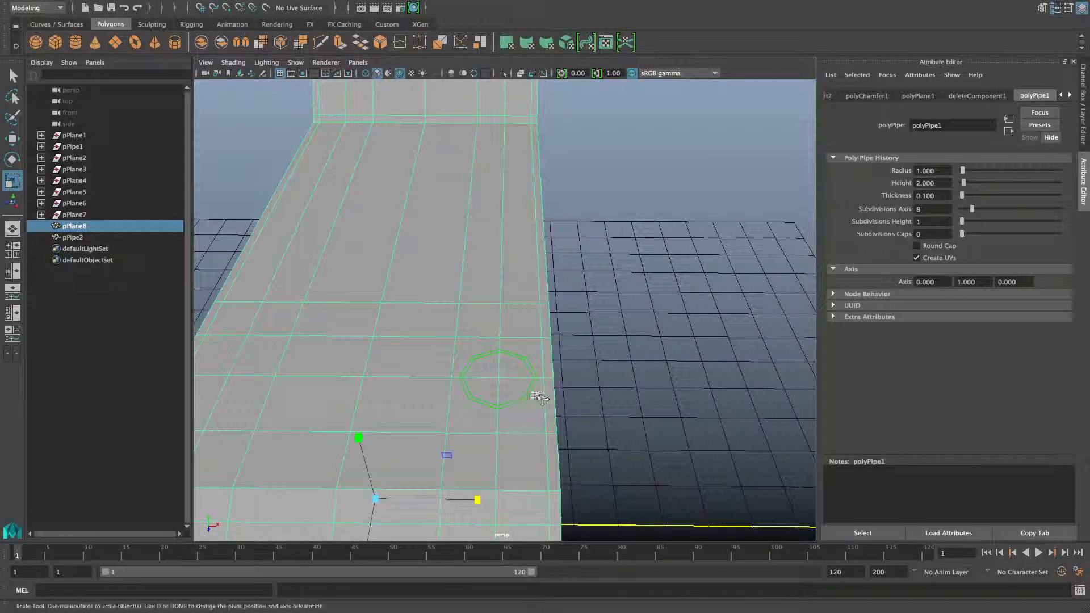
pyautogui.moveTo(513, 378); pyautogui.dragTo(464, 289, button='right')
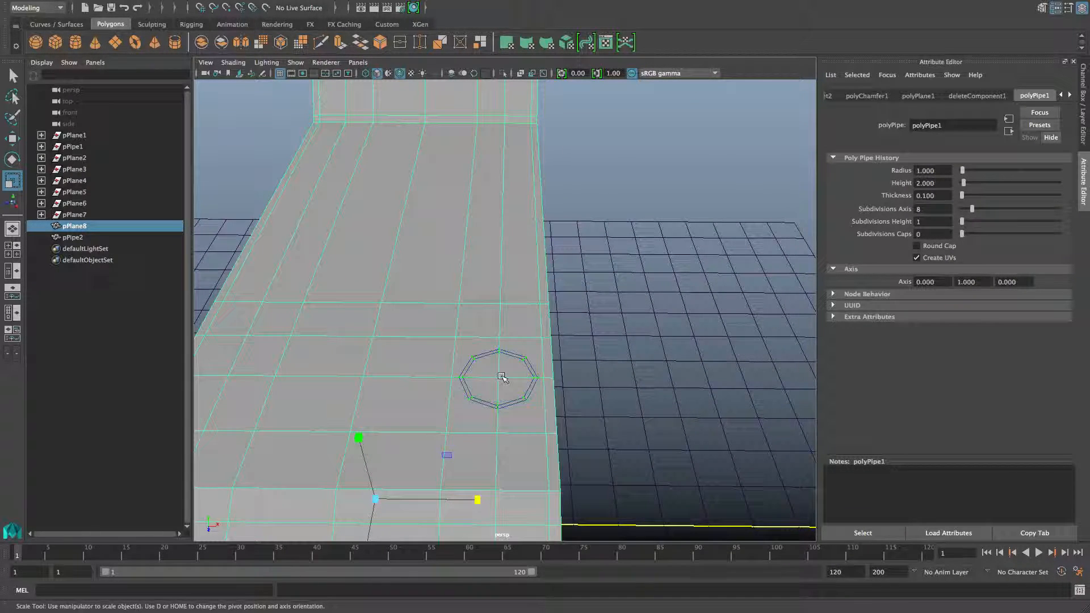
pyautogui.press('F8')
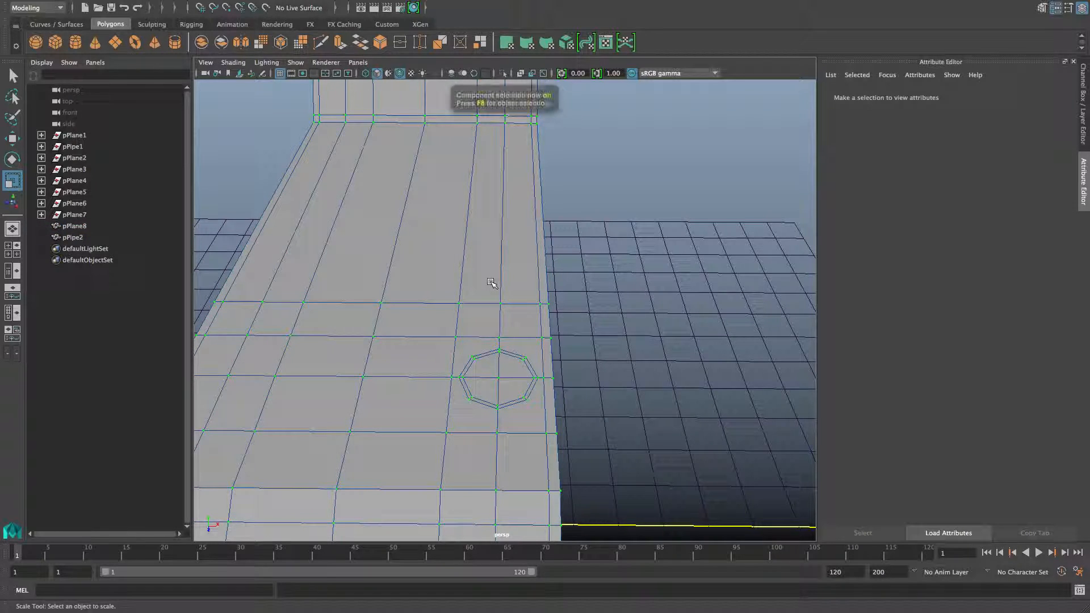
pyautogui.press('F8')
pyautogui.moveTo(492, 283); pyautogui.dragTo(509, 375, button='right')
pyautogui.press('q')
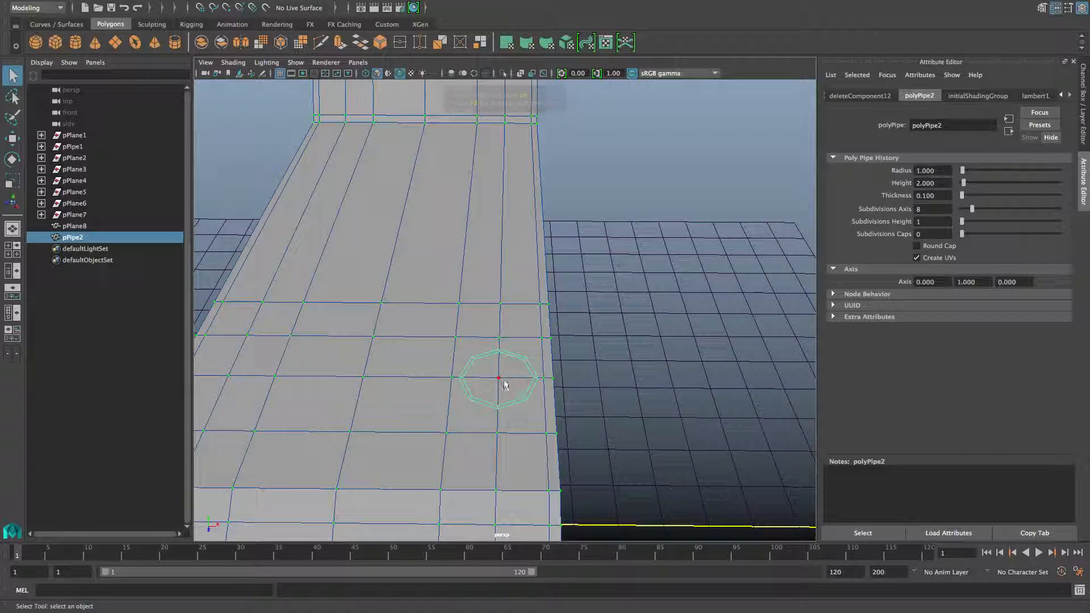
pyautogui.click(500, 383)
pyautogui.moveTo(499, 382)
pyautogui.keyDown('shift'); pyautogui.mouseDown(button='right')
pyautogui.moveTo(555, 377)
pyautogui.moveTo(511, 376)
pyautogui.mouseUp(button='right'); pyautogui.keyUp('shift')
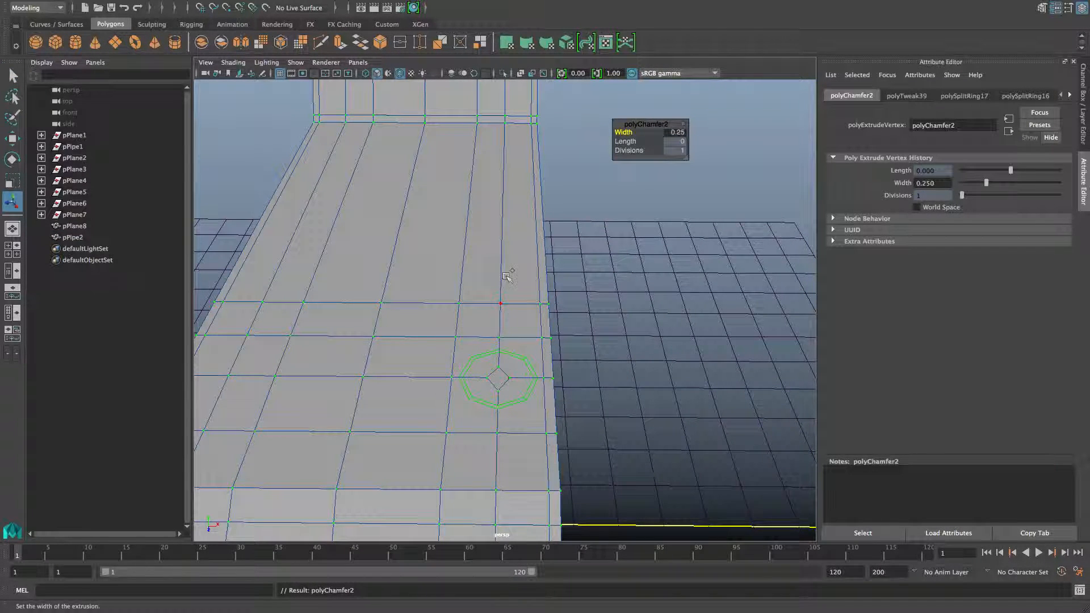
# Multi-Cut diagonal edges between opposite corners of the square area around the ring, passing across the chamfered diamond.
pyautogui.keyDown('shift'); pyautogui.moveTo(507, 276); pyautogui.dragTo(514, 308, button='right'); pyautogui.keyUp('shift')
pyautogui.press('F8')
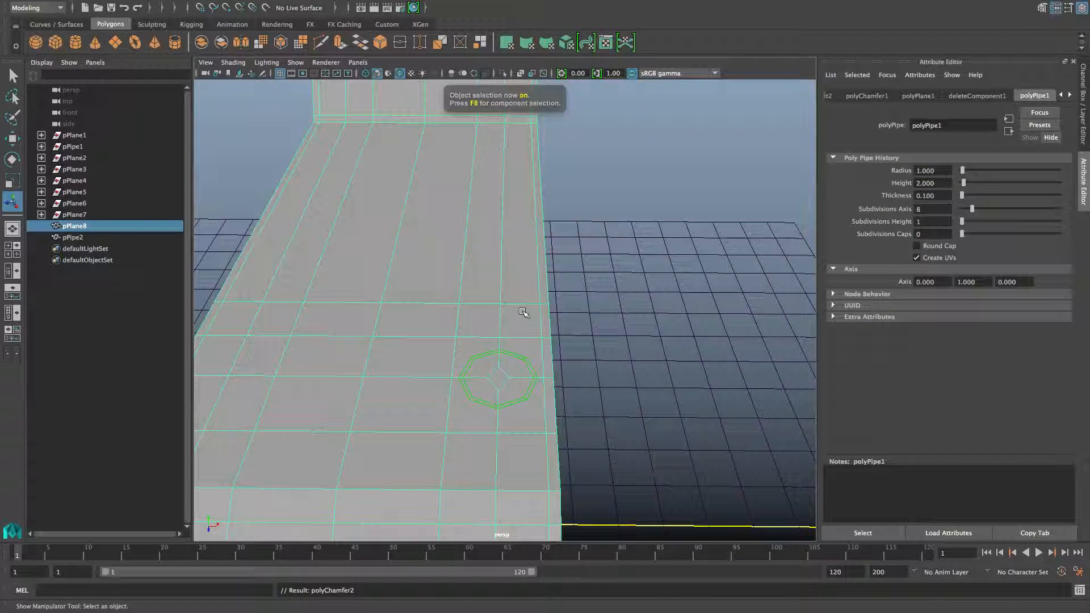
pyautogui.keyDown('shift'); pyautogui.moveTo(523, 313); pyautogui.dragTo(458, 312, button='right'); pyautogui.keyUp('shift')
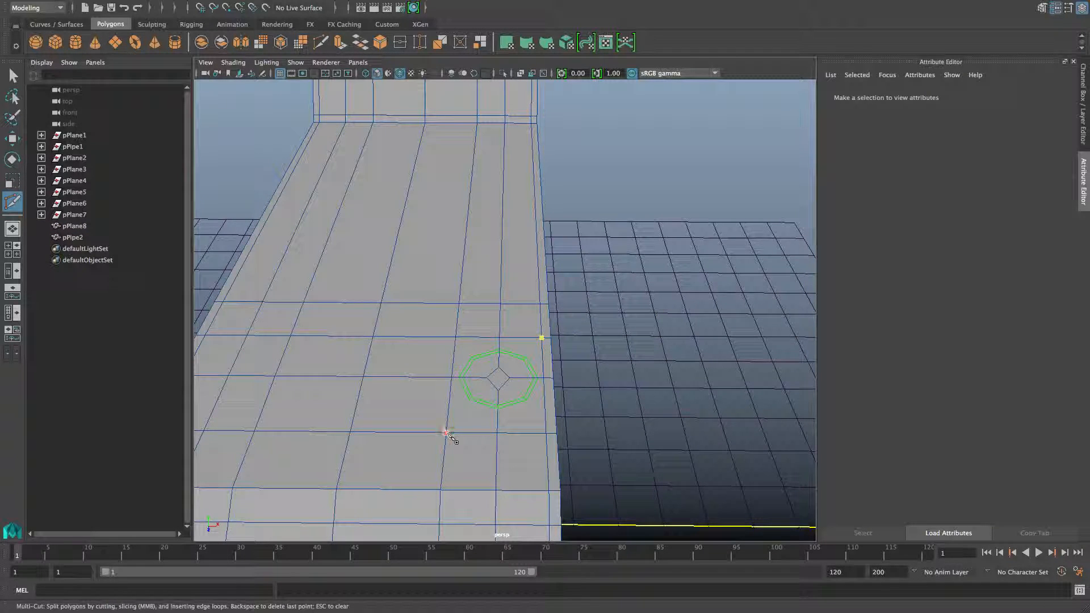
pyautogui.press('Return')
# Delete the small diamond-shaped faces at the centre of the octagonal ring to open a hole.
pyautogui.moveTo(510, 288); pyautogui.dragTo(510, 325, button='right')
pyautogui.press('q')
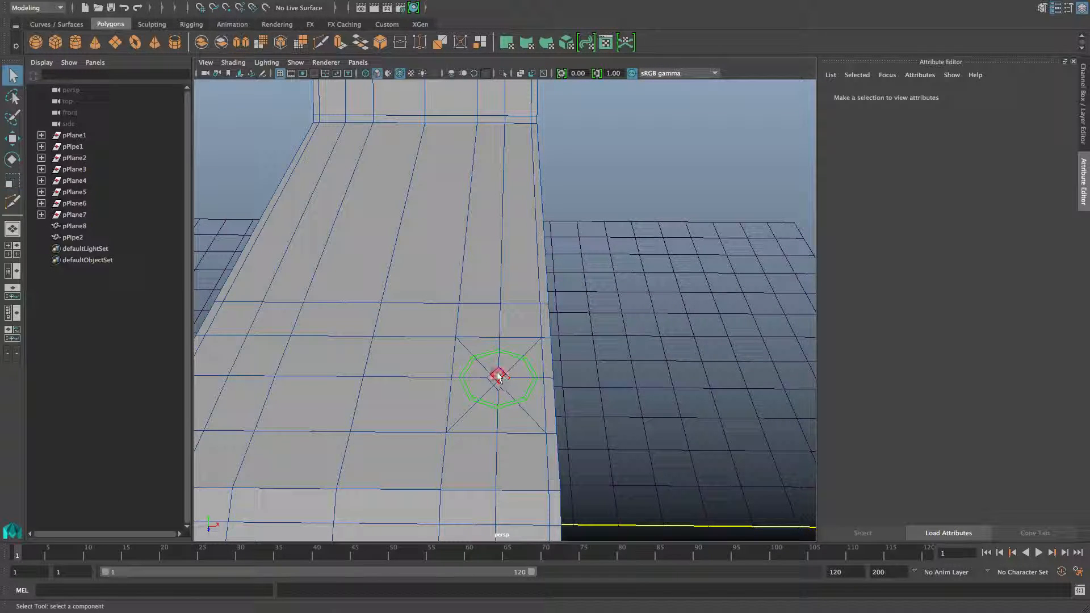
pyautogui.click(500, 376)
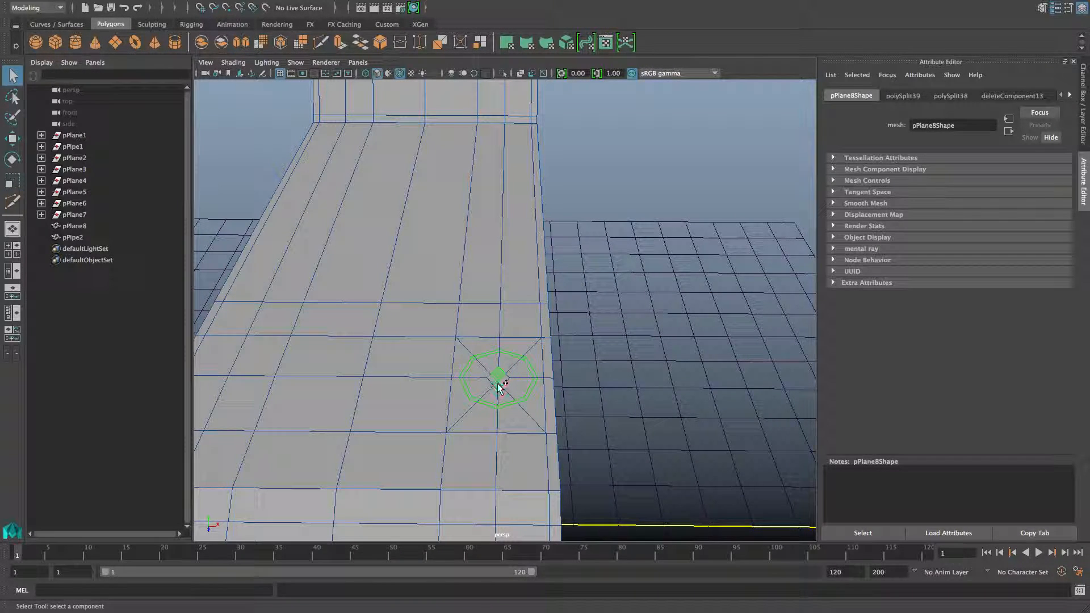
pyautogui.press('Delete')
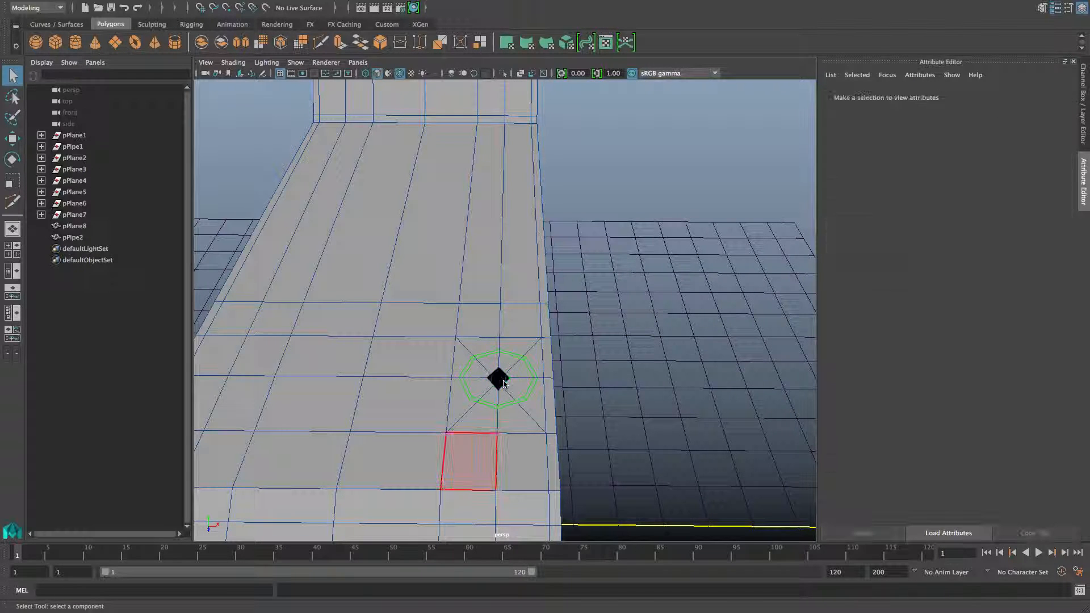
pyautogui.press('F8')
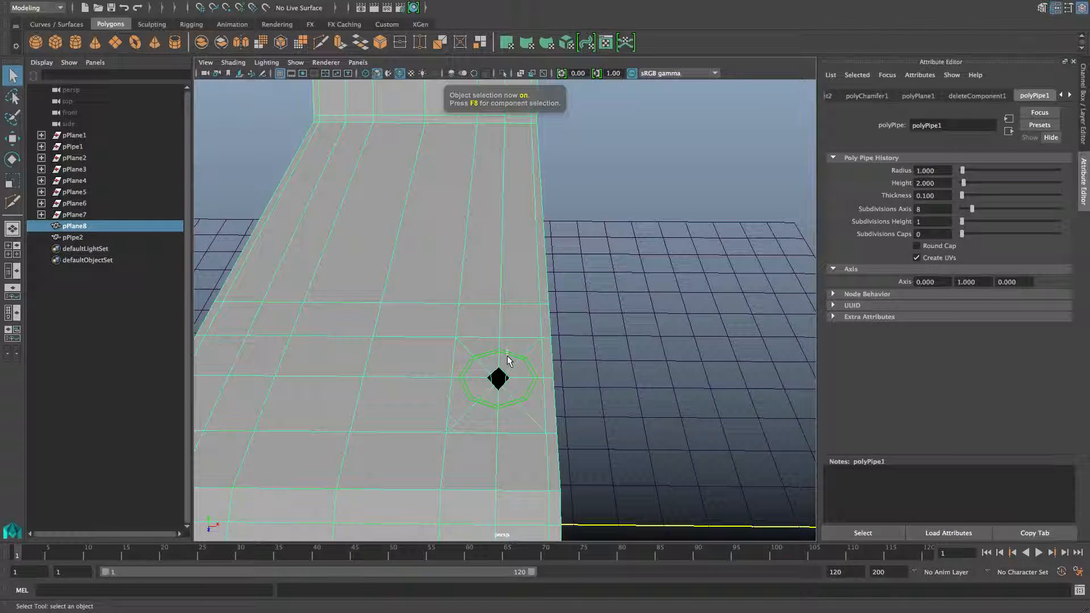
# Duplicate the octagonal ring and vertex-snap the copy along X to the crate's centre line at X 0.
pyautogui.moveTo(515, 349); pyautogui.dragTo(573, 387)
pyautogui.moveTo(514, 291); pyautogui.dragTo(609, 317)
pyautogui.press('w')
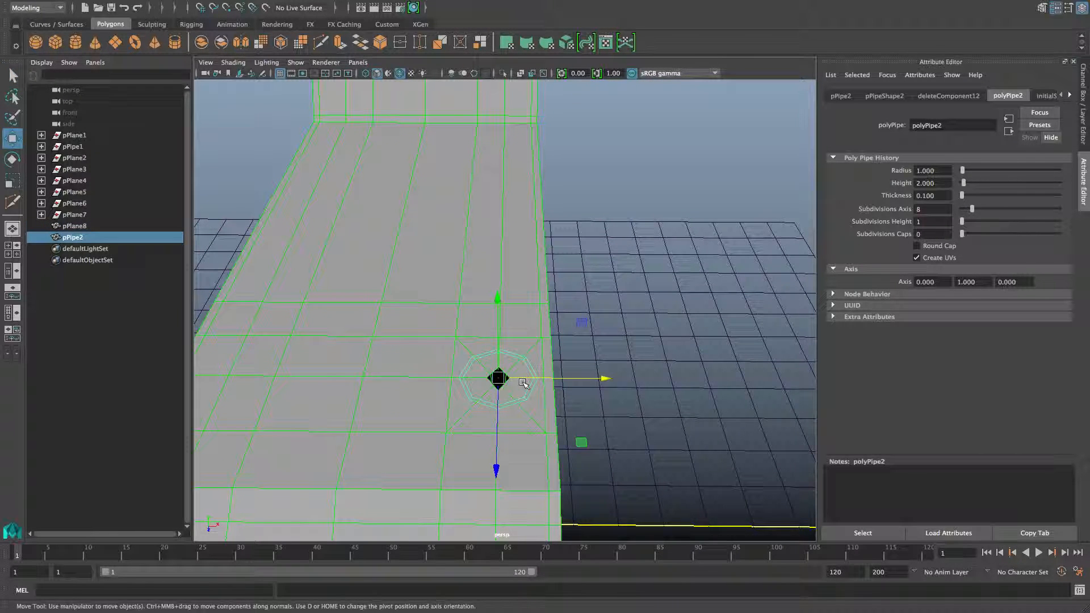
pyautogui.hotkey('ctrl', 'd')
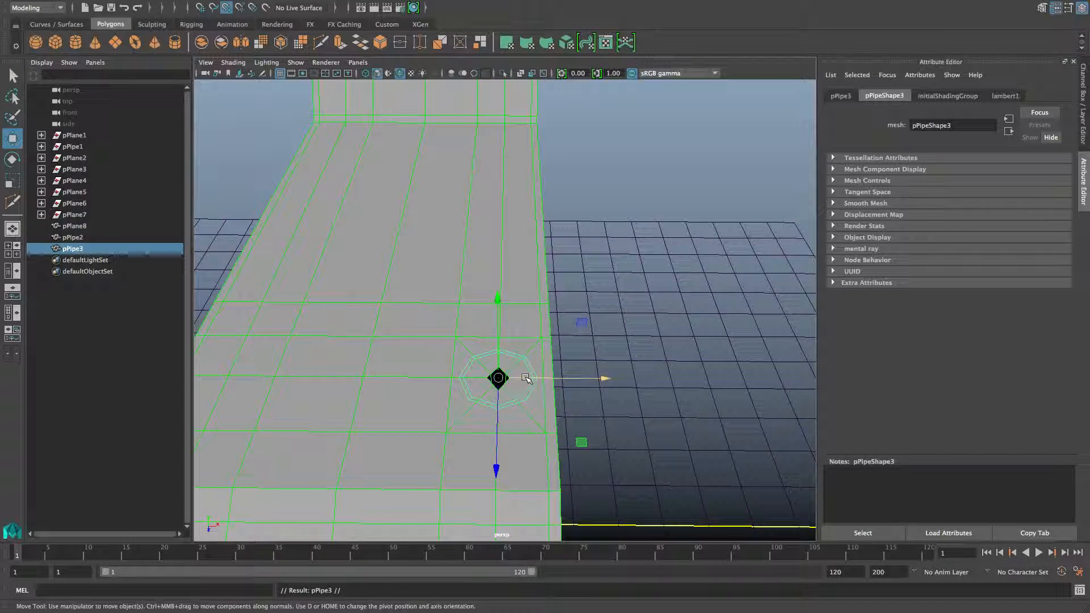
pyautogui.moveTo(527, 379); pyautogui.dragTo(392, 379)
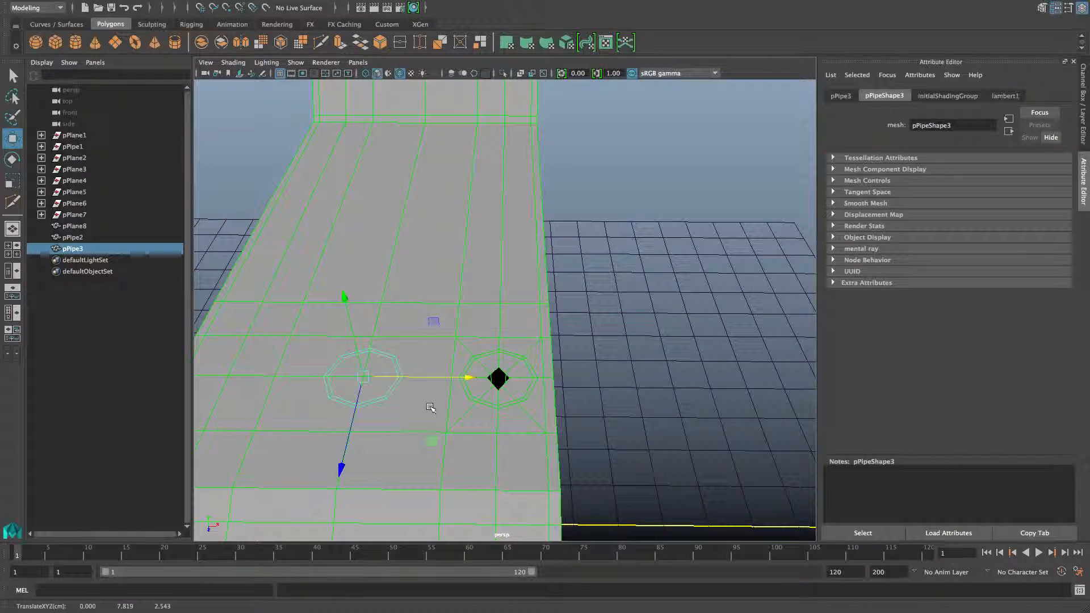
# Duplicate the middle ring and move the copy along X over the top surface, opposite the ring around the open hole.
pyautogui.keyDown('alt'); pyautogui.moveTo(430, 408); pyautogui.dragTo(550, 404, button='middle'); pyautogui.keyUp('alt')
pyautogui.hotkey('ctrl', 'd')
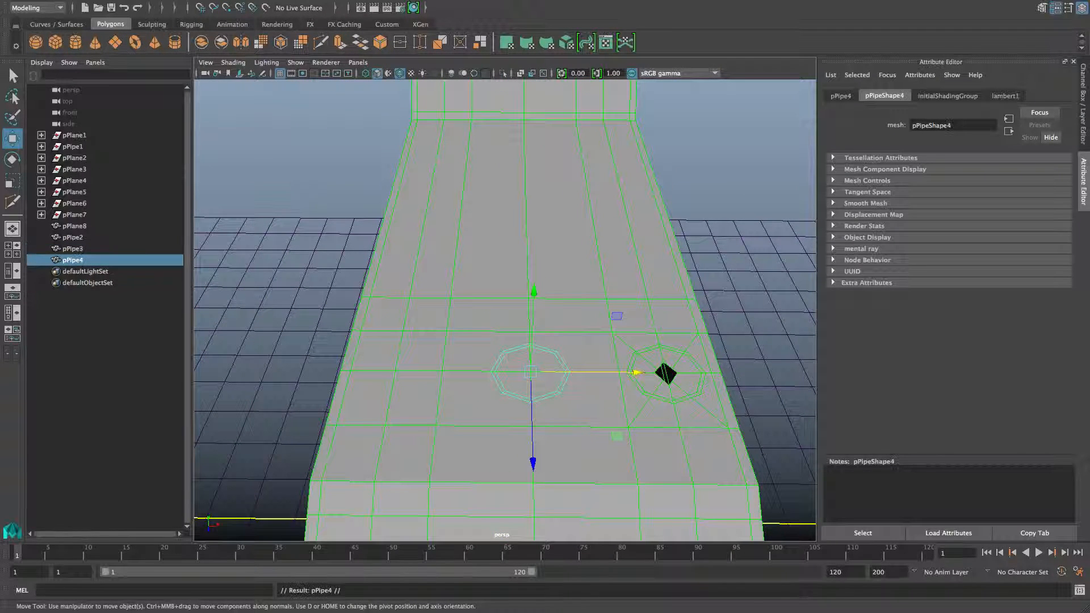
pyautogui.moveTo(531, 372); pyautogui.dragTo(396, 373)
pyautogui.scroll(-5, 511, 427)
pyautogui.scroll(10, 512, 427)
pyautogui.scroll(-5, 511, 427)
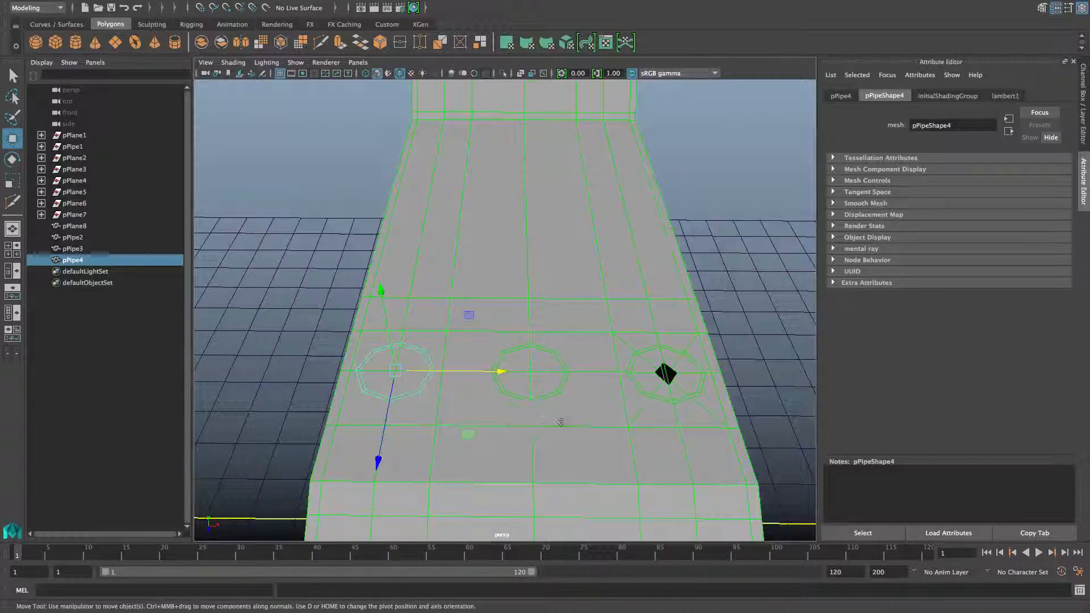
# Chamfer the body's vertex at the centre of the middle ring with a width of 0.25.
pyautogui.scroll(2, 559, 437)
pyautogui.scroll(4, 559, 440)
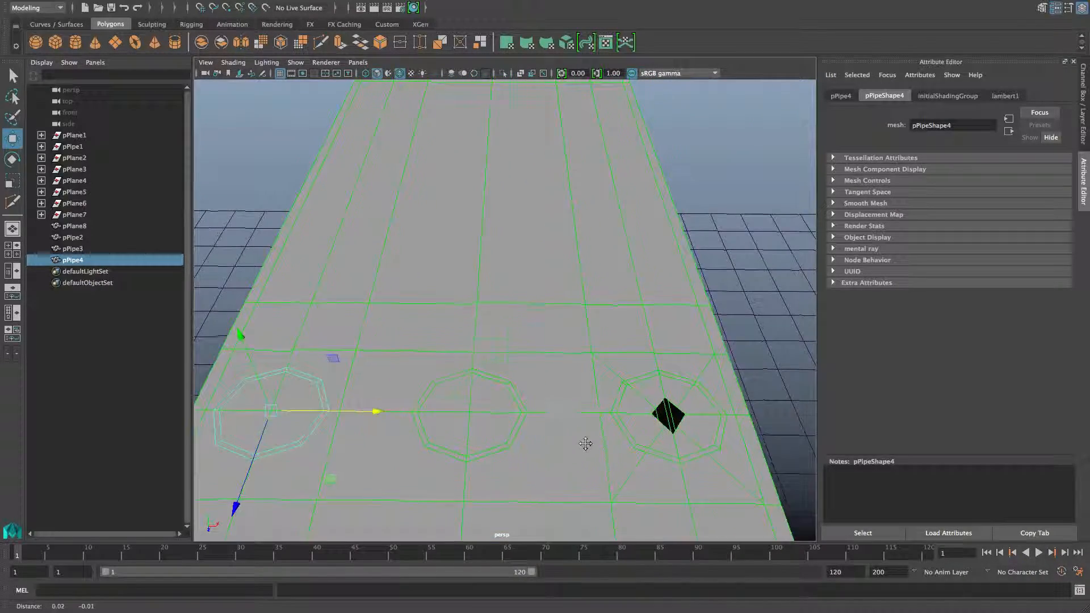
pyautogui.rightClick(587, 375)
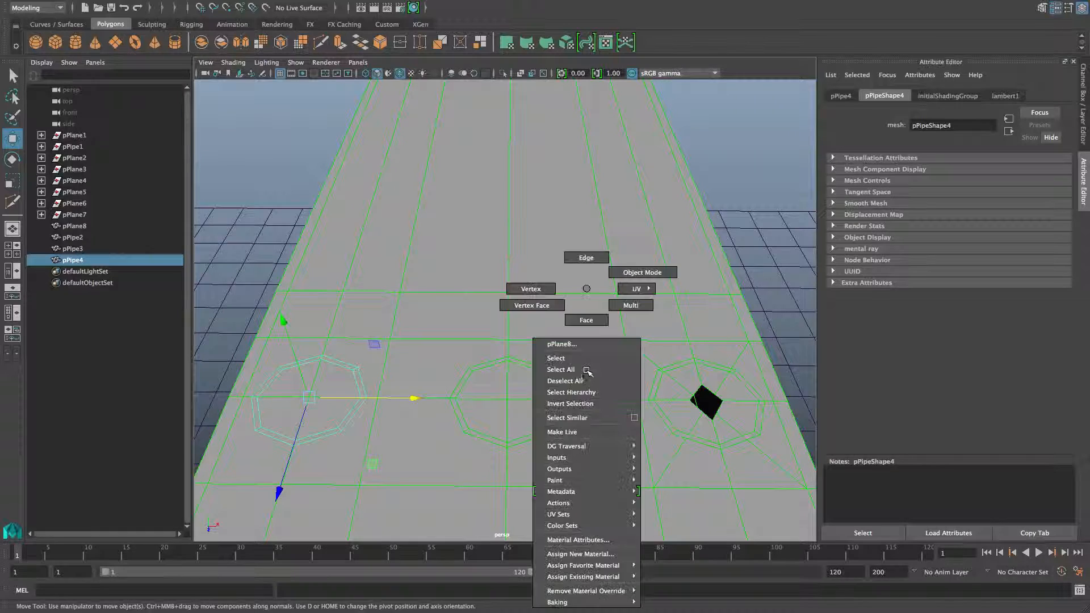
pyautogui.rightClick(498, 331)
pyautogui.moveTo(498, 331); pyautogui.dragTo(471, 288, button='right')
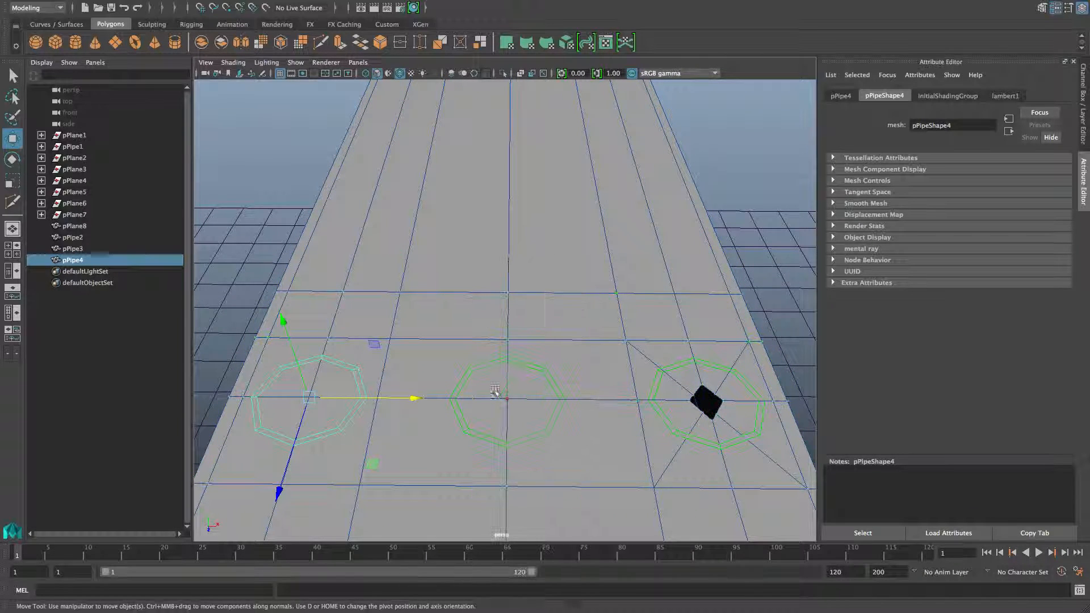
pyautogui.click(507, 401)
pyautogui.moveTo(507, 400); pyautogui.dragTo(559, 402, button='right')
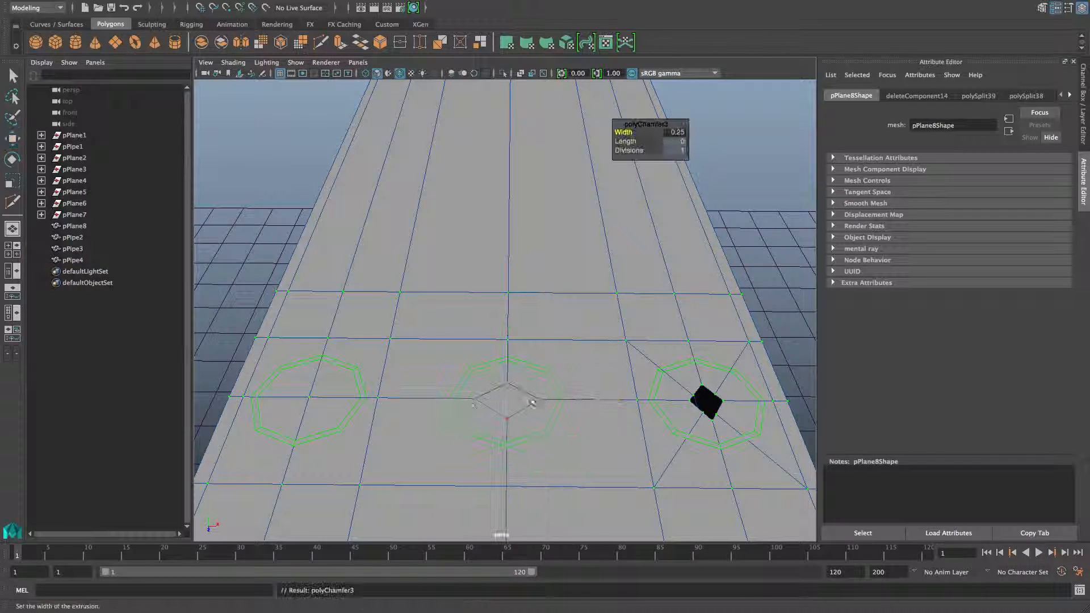
# Chamfer the vertex at the centre of the newly placed outer ring with a width of 0.25 and return to object mode.
pyautogui.keyDown('alt'); pyautogui.moveTo(448, 404); pyautogui.dragTo(616, 402, button='middle'); pyautogui.keyUp('alt')
pyautogui.click(481, 395)
pyautogui.keyDown('shift'); pyautogui.moveTo(481, 396); pyautogui.dragTo(537, 394, button='right'); pyautogui.keyUp('shift')
pyautogui.scroll(-3, 539, 406)
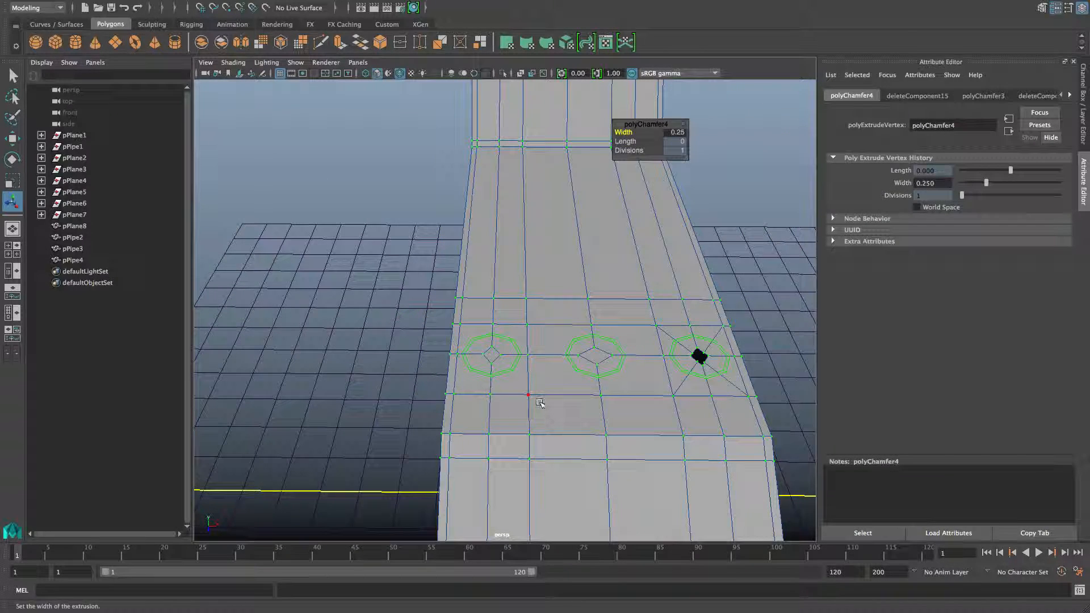
pyautogui.press('F8')
# Multi-Cut both diagonals through the chamfered face inside the middle ring and one diagonal through the outer ring's, ending at the surrounding corner vertices.
pyautogui.scroll(-2, 541, 404)
pyautogui.keyDown('alt'); pyautogui.moveTo(541, 404); pyautogui.dragTo(501, 408, button='middle'); pyautogui.keyUp('alt')
pyautogui.keyDown('alt'); pyautogui.moveTo(501, 407); pyautogui.dragTo(533, 417, button='right'); pyautogui.keyUp('alt')
pyautogui.keyDown('alt'); pyautogui.moveTo(533, 416); pyautogui.dragTo(559, 405, button='middle'); pyautogui.keyUp('alt')
pyautogui.scroll(5, 507, 411)
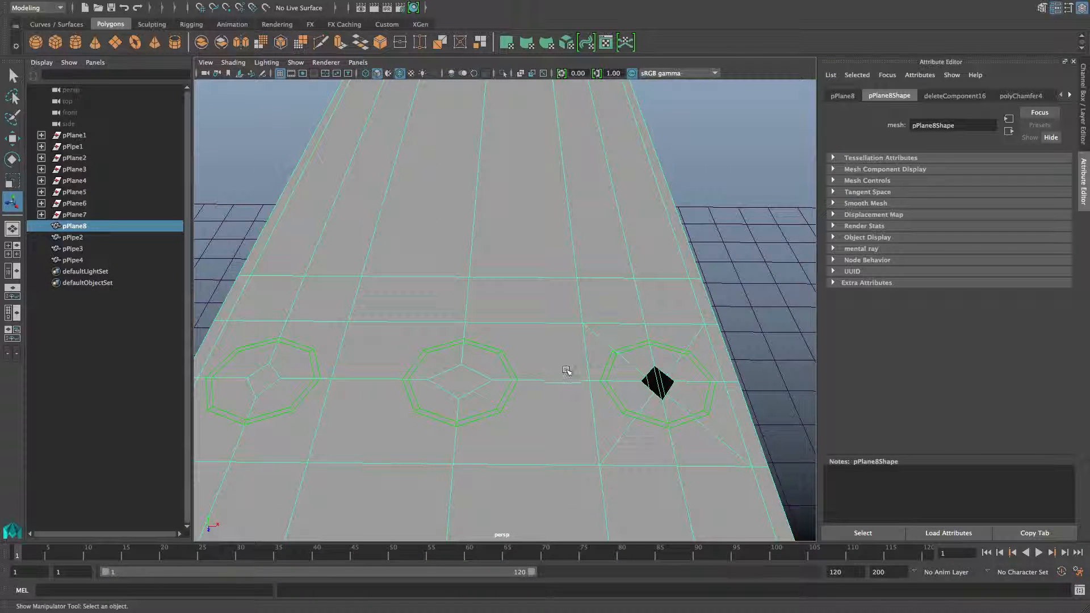
pyautogui.keyDown('shift'); pyautogui.moveTo(503, 324); pyautogui.dragTo(441, 321, button='right'); pyautogui.keyUp('shift')
pyautogui.click(582, 324)
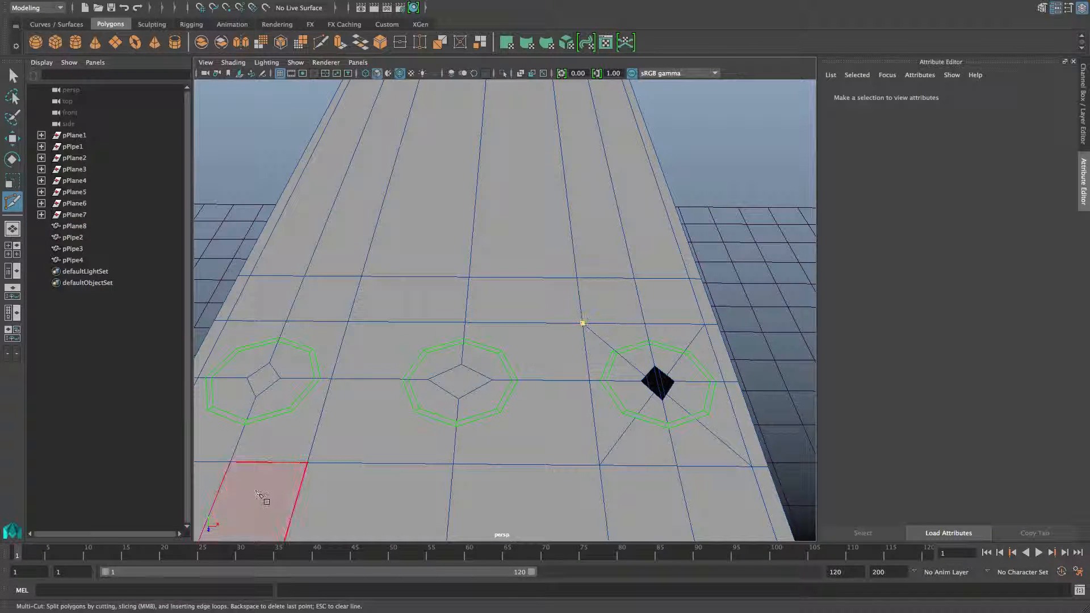
pyautogui.click(307, 464)
pyautogui.rightClick(307, 465)
pyautogui.click(600, 466)
pyautogui.rightClick(599, 466)
# Cut the remaining diagonal through the outer ring's chamfered face, joining the opposite corner vertices around it.
pyautogui.keyDown('alt'); pyautogui.moveTo(502, 471); pyautogui.dragTo(653, 483, button='middle'); pyautogui.keyUp('alt')
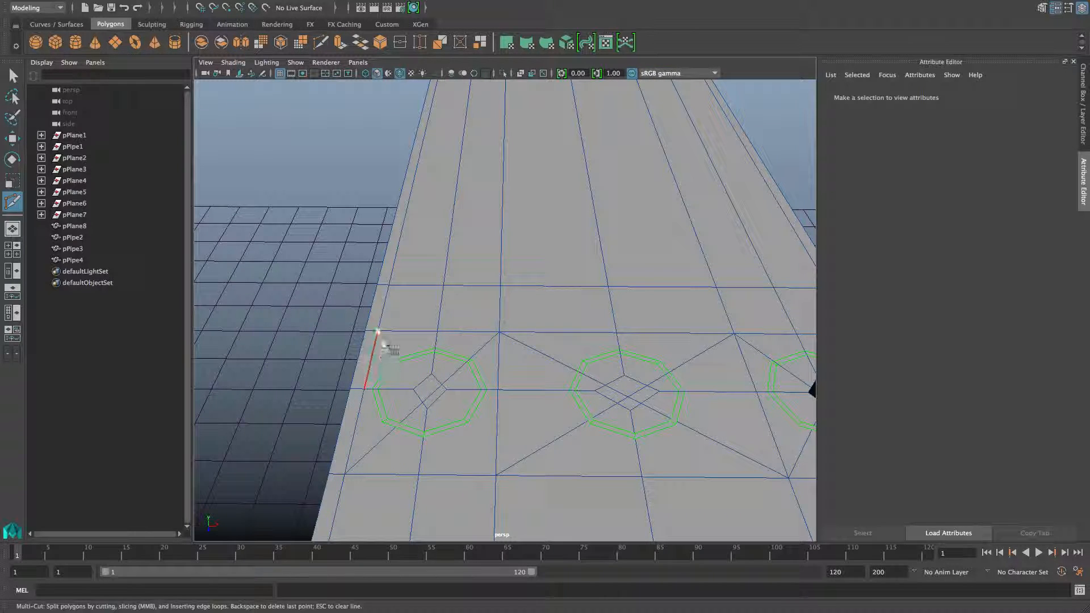
pyautogui.click(378, 331)
pyautogui.click(495, 476)
pyautogui.rightClick(495, 475)
# Delete the small diamond faces at the centres of the middle and outer rings to open two holes.
pyautogui.moveTo(473, 418); pyautogui.dragTo(477, 323, button='right')
pyautogui.press('q')
pyautogui.click(432, 384)
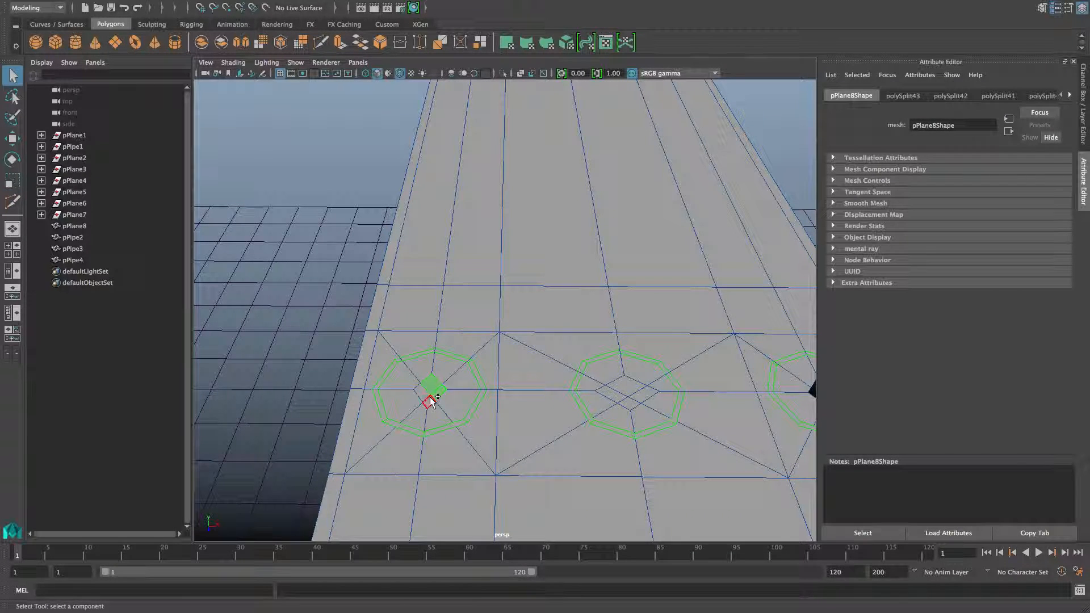
pyautogui.keyDown('shift'); pyautogui.click(628, 392); pyautogui.keyUp('shift')
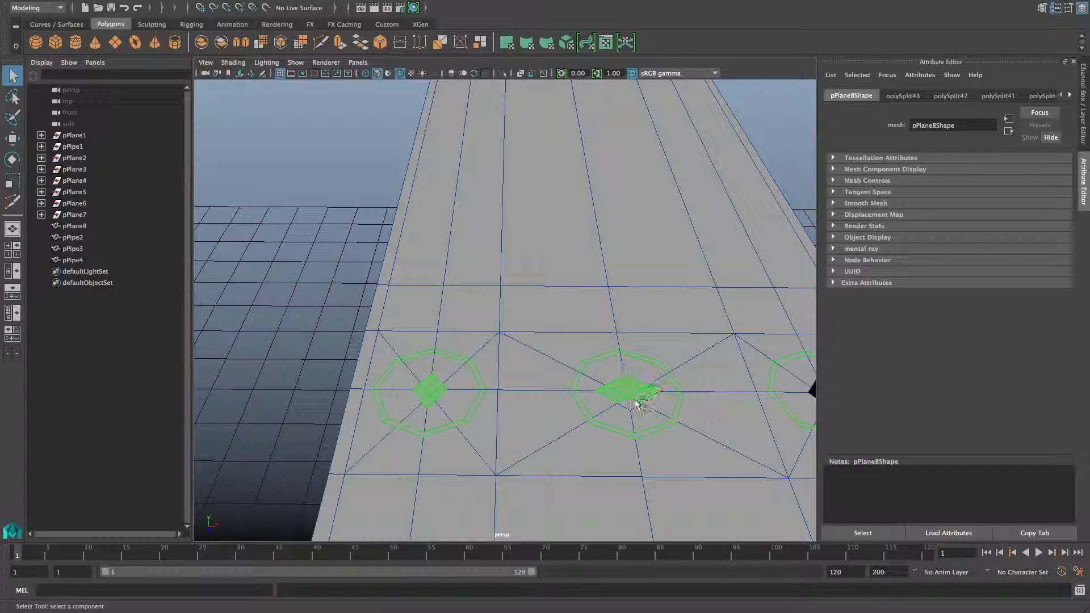
pyautogui.press('Delete')
# Scale up the border edge loops of the two new holes until each opening surrounds its ring.
pyautogui.moveTo(638, 289); pyautogui.dragTo(638, 257, button='right')
pyautogui.doubleClick(641, 385)
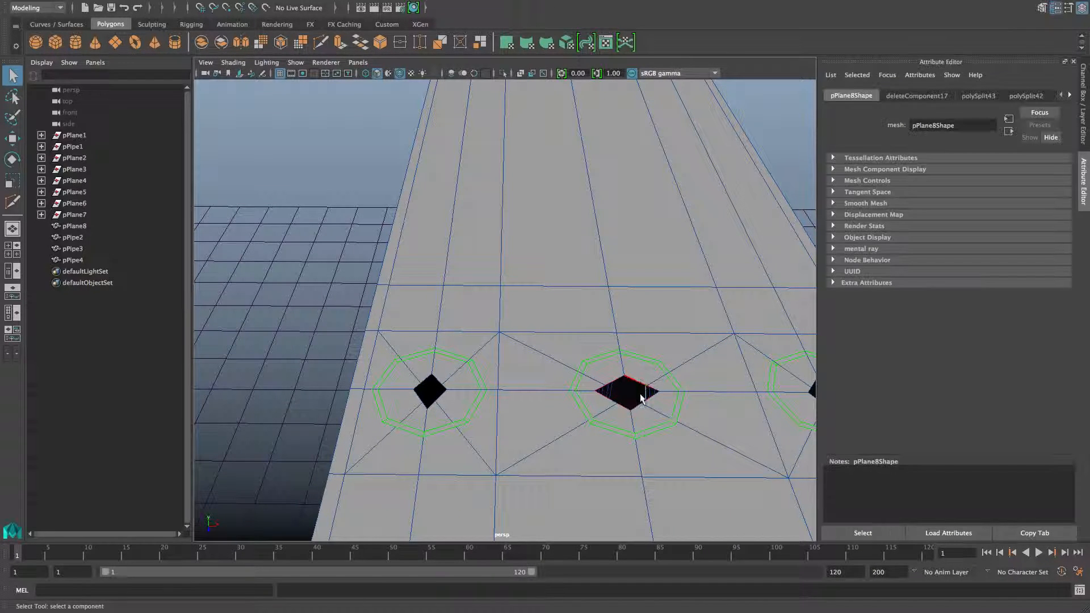
pyautogui.press('r')
pyautogui.moveTo(628, 391); pyautogui.dragTo(716, 414)
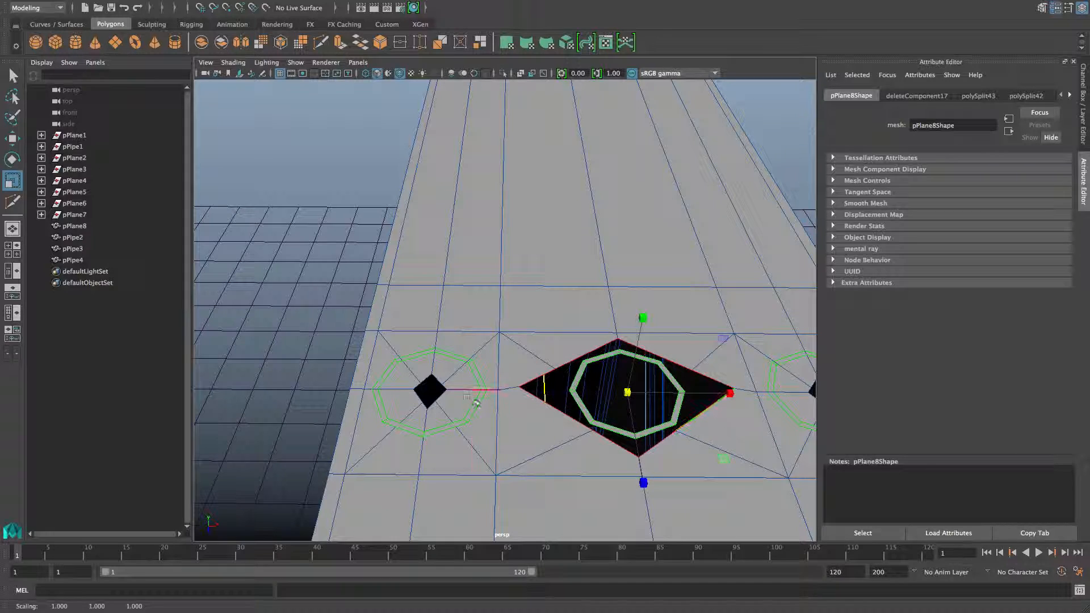
pyautogui.doubleClick(442, 384)
pyautogui.moveTo(429, 390); pyautogui.dragTo(361, 349)
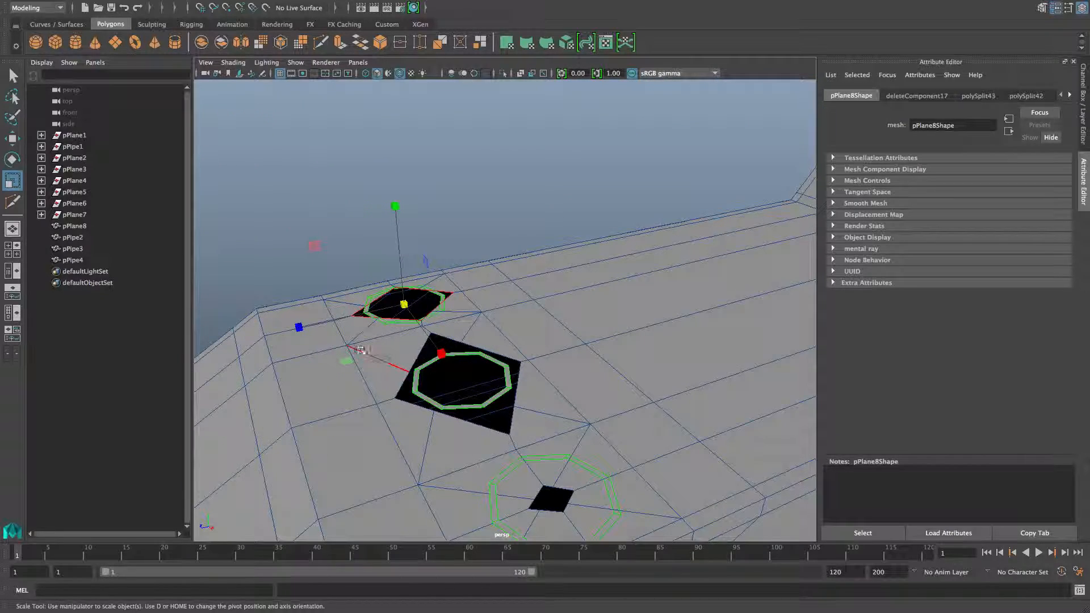
pyautogui.moveTo(297, 331); pyautogui.dragTo(455, 326)
# Duplicate the three rings and raise the copies above the surface to a Y position of about 9.12.
pyautogui.scroll(-5, 497, 406)
pyautogui.press('F8')
pyautogui.moveTo(464, 212); pyautogui.dragTo(560, 396)
pyautogui.keyDown('ctrl'); pyautogui.click(560, 365); pyautogui.keyUp('ctrl')
pyautogui.hotkey('ctrl', 'd')
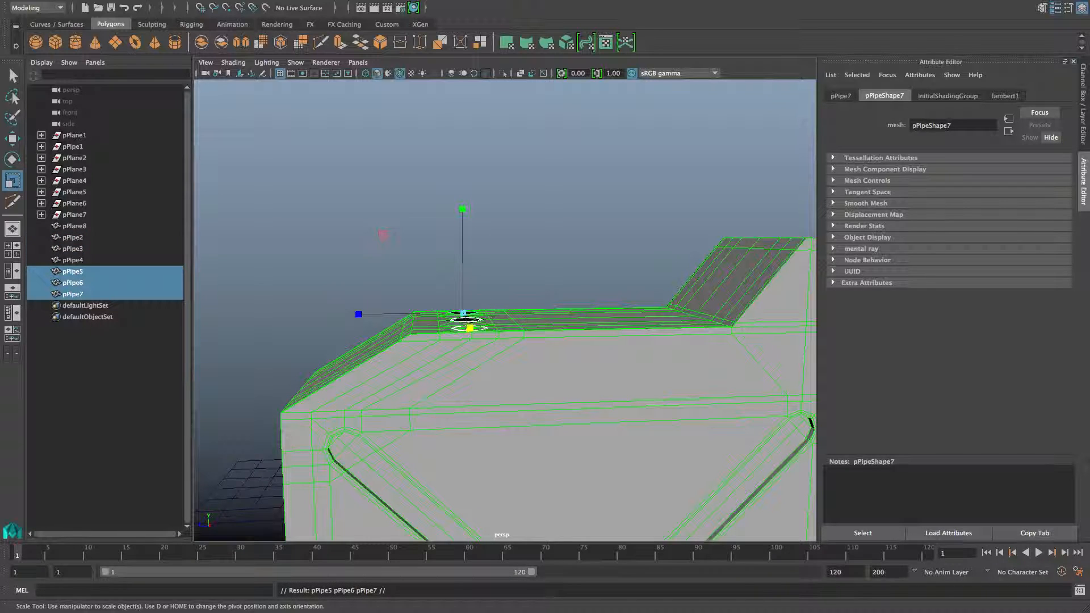
pyautogui.press('w')
pyautogui.moveTo(460, 277); pyautogui.dragTo(456, 227)
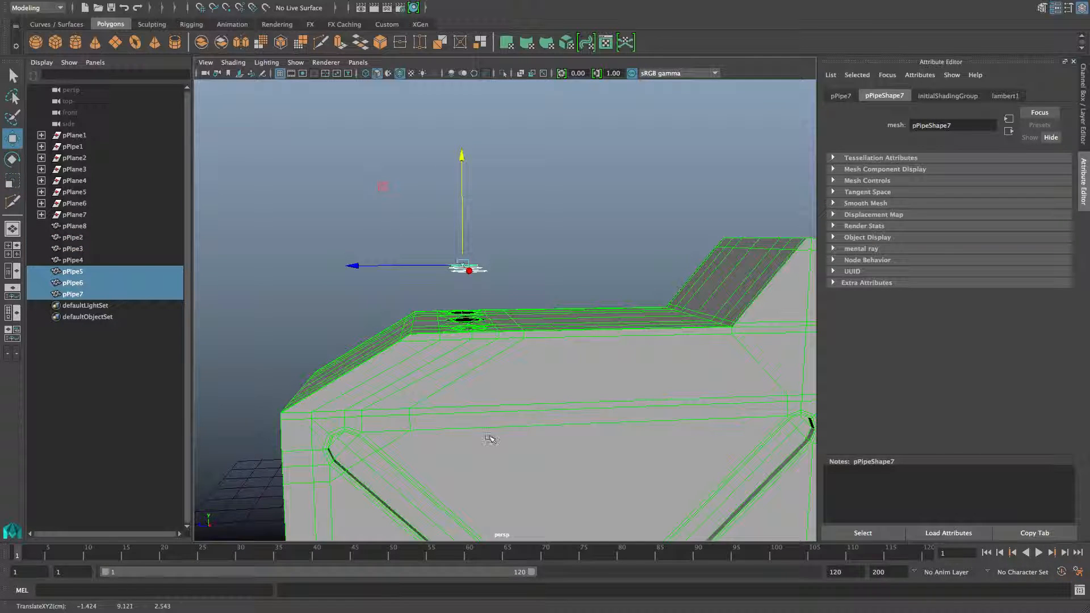
# Combine the three raised ring copies into one mesh and centre its pivot.
pyautogui.keyDown('shift'); pyautogui.rightClick(360, 221); pyautogui.keyUp('shift')
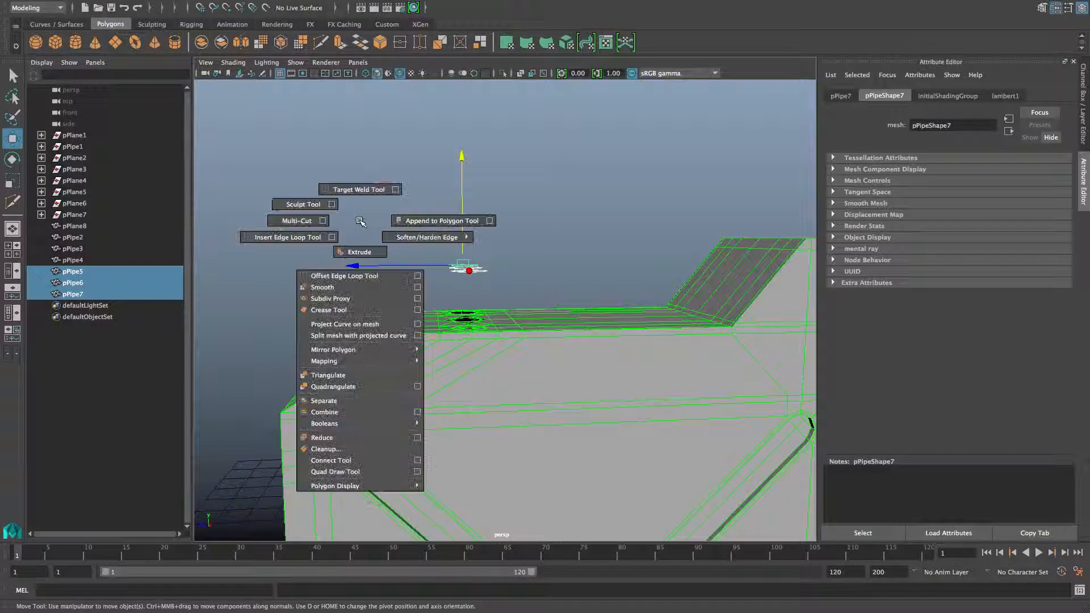
pyautogui.click(356, 412)
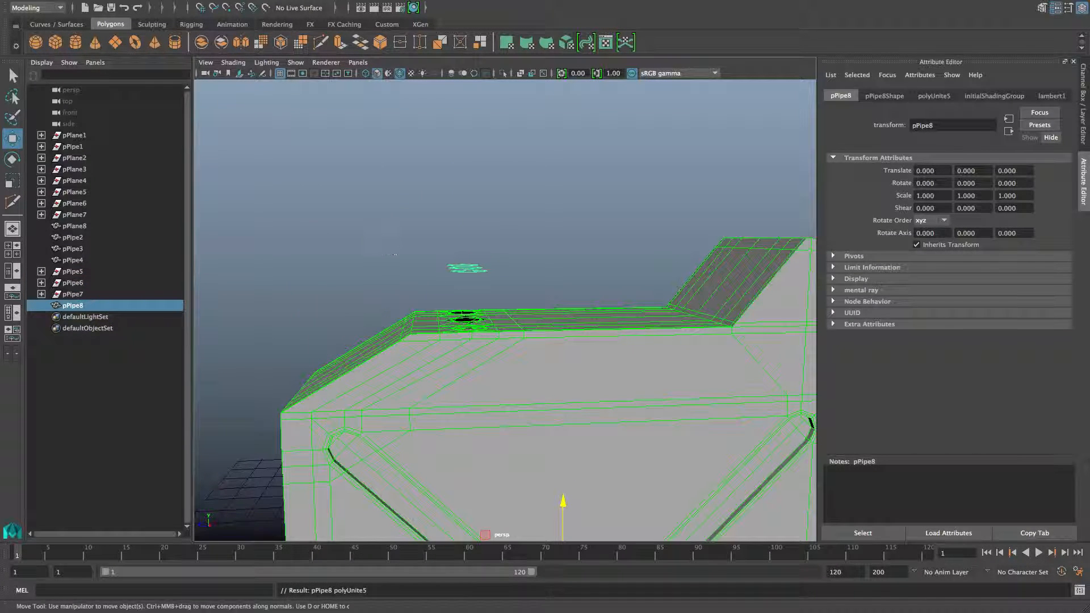
pyautogui.keyDown('shift'); pyautogui.rightClick(392, 250); pyautogui.keyUp('shift')
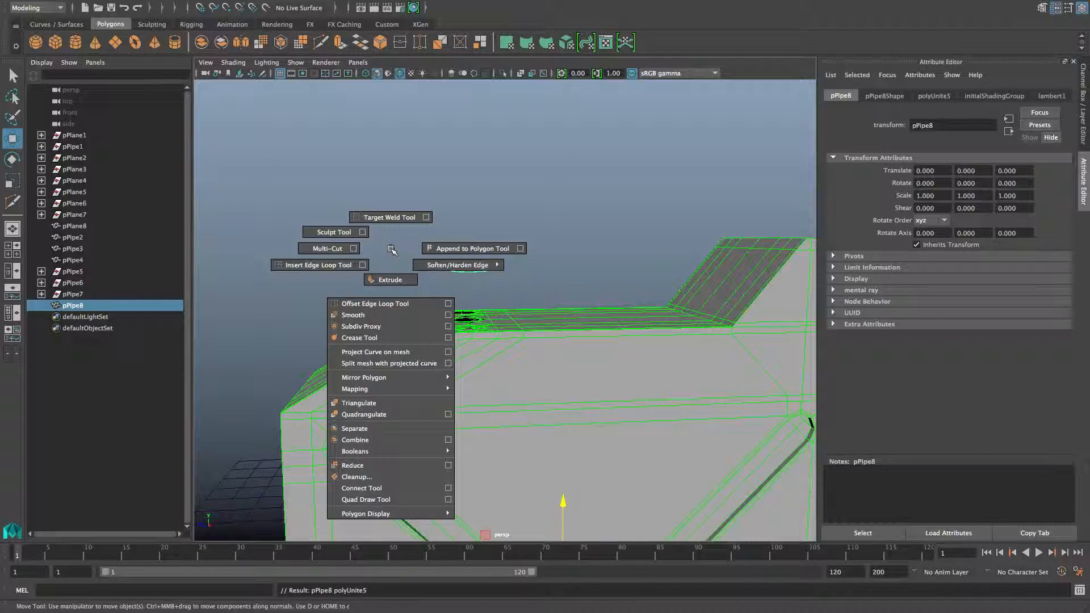
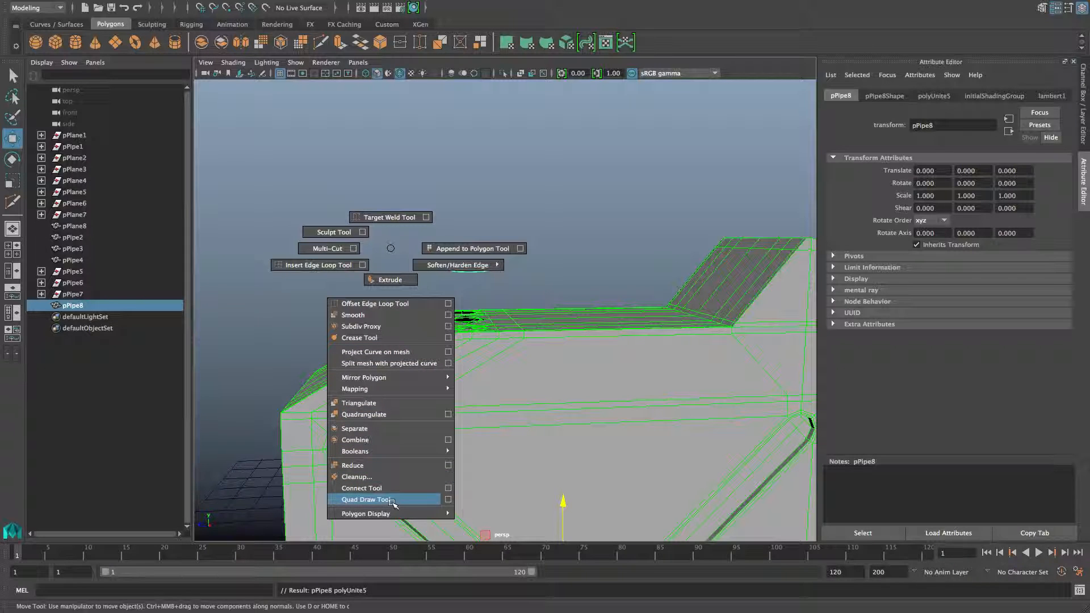
pyautogui.moveTo(405, 514)
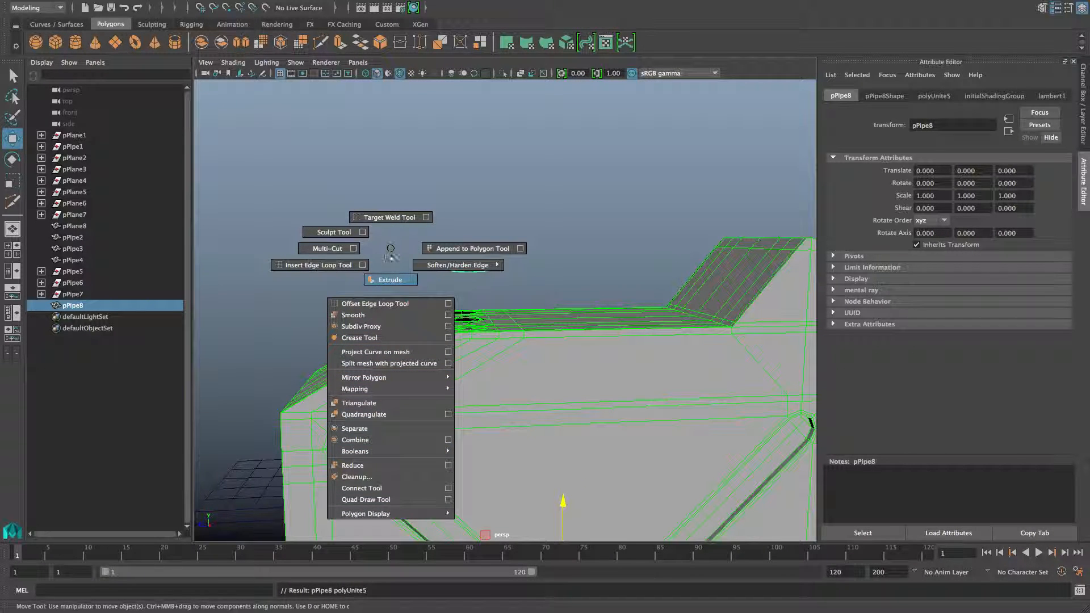
pyautogui.keyDown('shift'); pyautogui.moveTo(392, 248); pyautogui.dragTo(392, 247, button='right'); pyautogui.keyUp('shift')
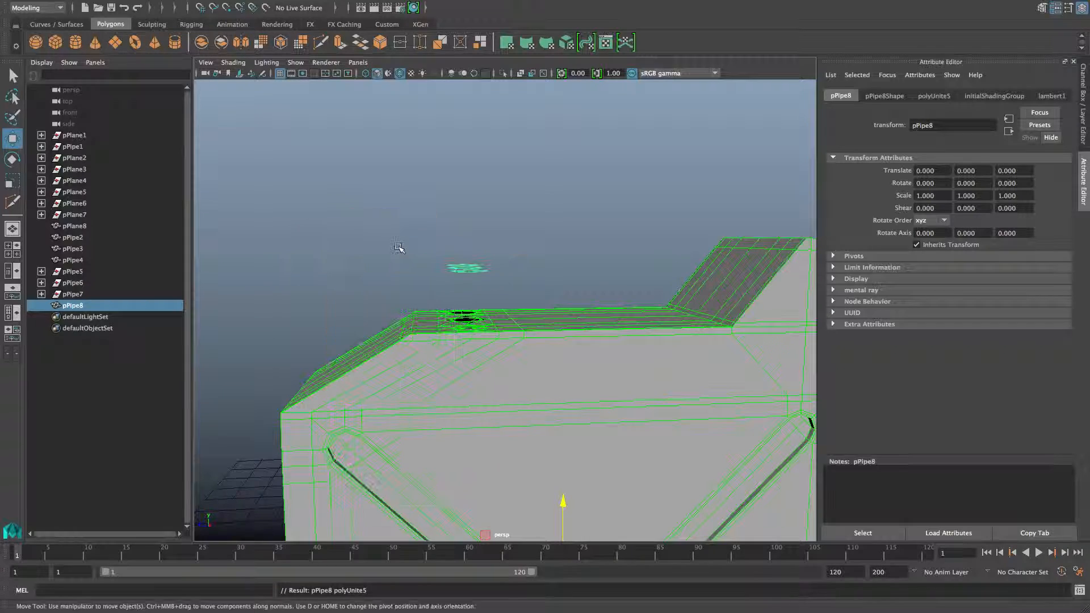
pyautogui.click(193, 7)
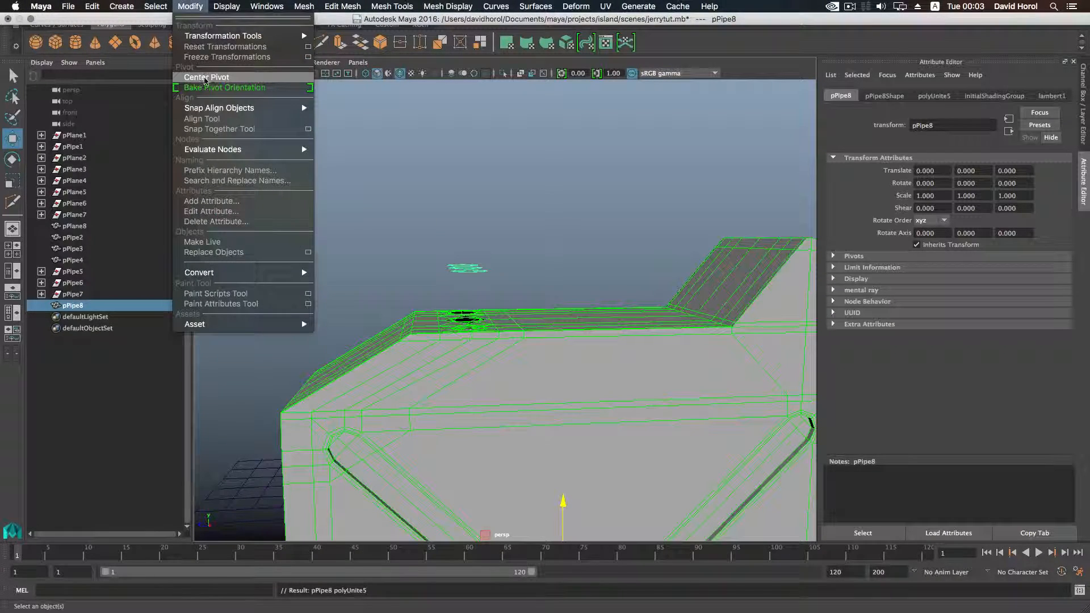
pyautogui.click(210, 75)
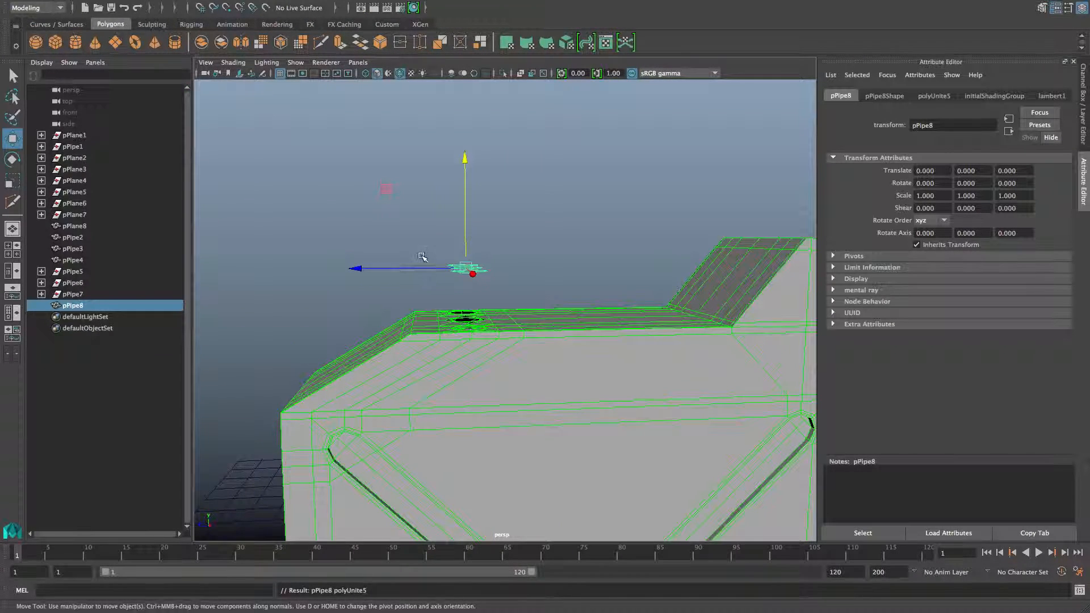
# Move the combined ring copies along the Z axis to a translation of about -6.357.
pyautogui.keyDown('alt'); pyautogui.moveTo(423, 257); pyautogui.dragTo(671, 294); pyautogui.keyUp('alt')
pyautogui.keyDown('alt'); pyautogui.moveTo(269, 289); pyautogui.dragTo(336, 365); pyautogui.keyUp('alt')
pyautogui.keyDown('alt'); pyautogui.moveTo(336, 365); pyautogui.dragTo(328, 330, button='right'); pyautogui.keyUp('alt')
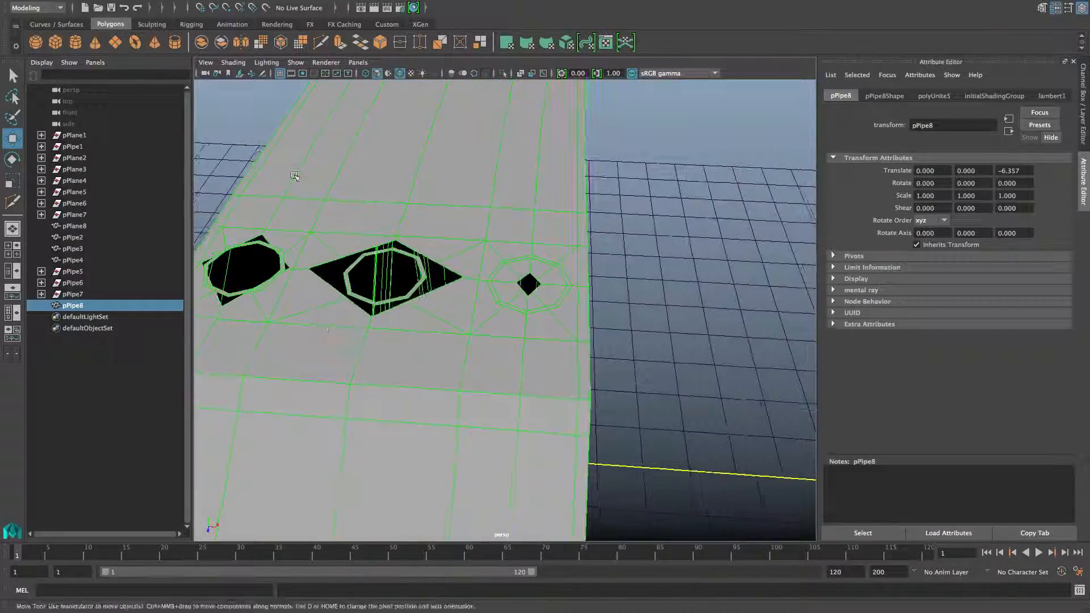
pyautogui.keyDown('shift'); pyautogui.rightClick(421, 219); pyautogui.keyUp('shift')
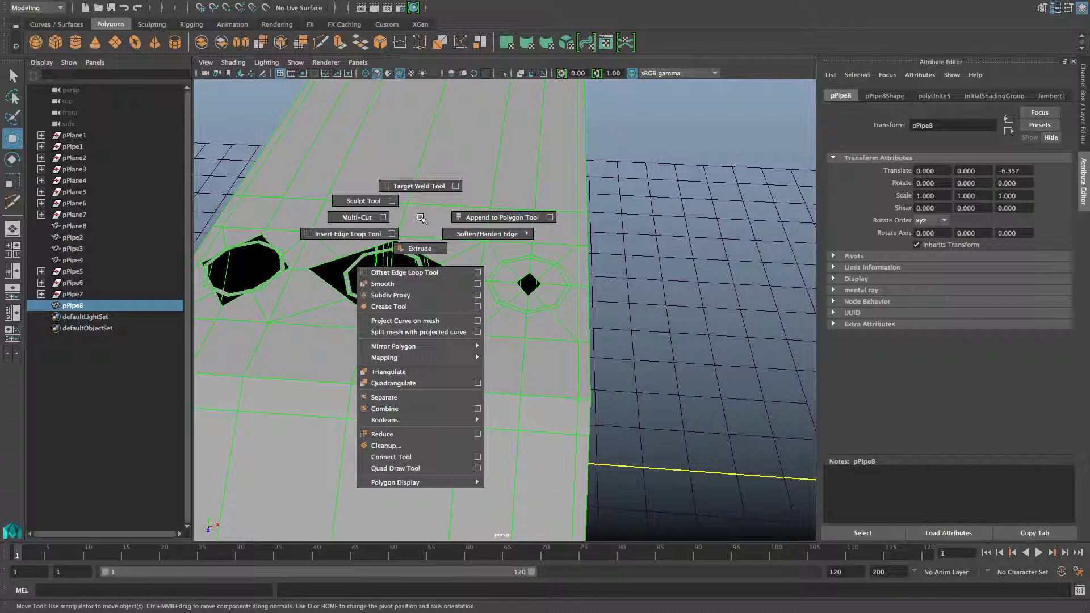
pyautogui.keyDown('shift'); pyautogui.moveTo(422, 220); pyautogui.dragTo(415, 181, button='right'); pyautogui.keyUp('shift')
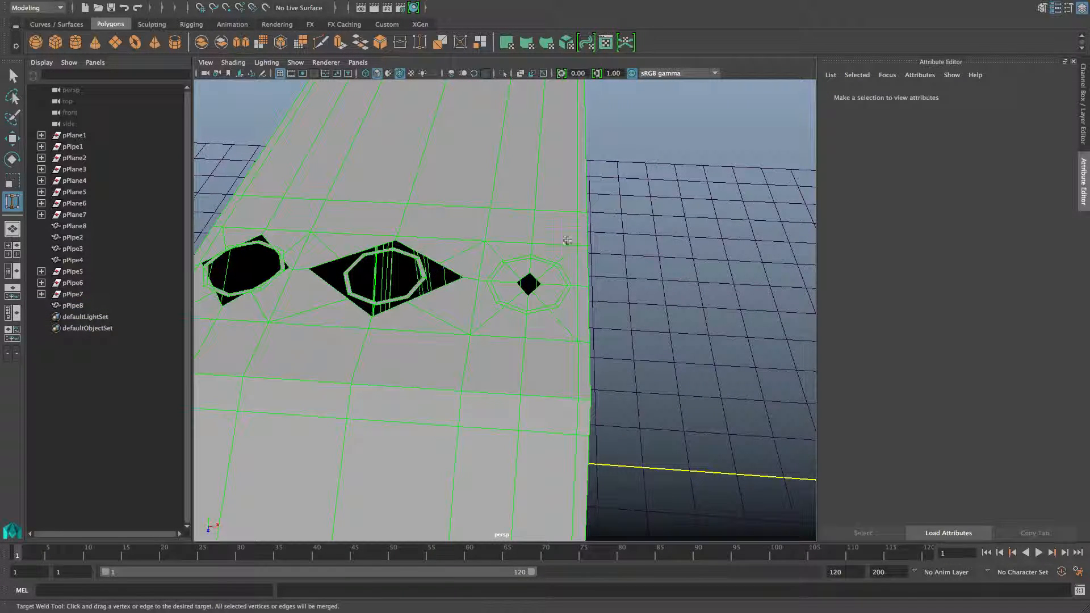
pyautogui.moveTo(530, 254); pyautogui.dragTo(493, 255, button='right')
pyautogui.keyDown('alt'); pyautogui.moveTo(530, 275); pyautogui.dragTo(479, 292); pyautogui.keyUp('alt')
pyautogui.keyDown('alt'); pyautogui.moveTo(489, 292); pyautogui.dragTo(589, 311, button='right'); pyautogui.keyUp('alt')
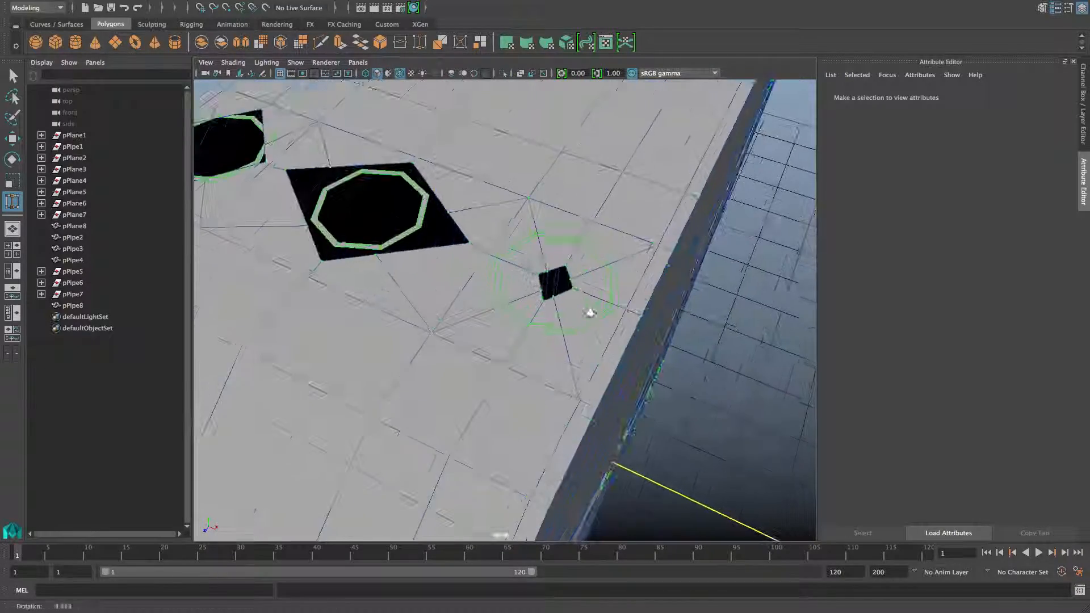
pyautogui.keyDown('alt'); pyautogui.moveTo(589, 311); pyautogui.dragTo(521, 332, button='middle'); pyautogui.keyUp('alt')
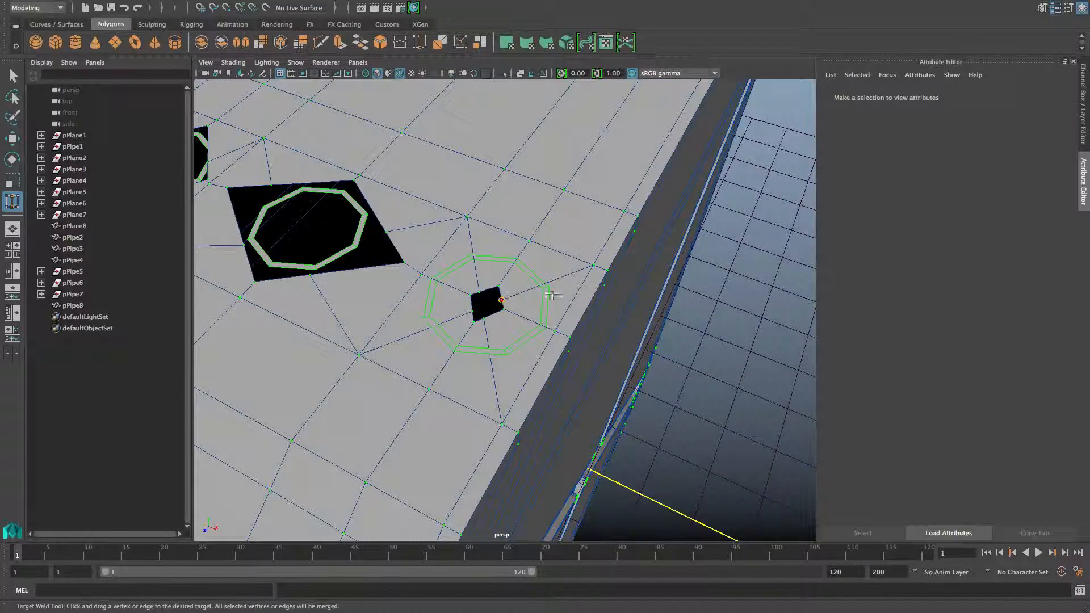
pyautogui.scroll(-6, 506, 310)
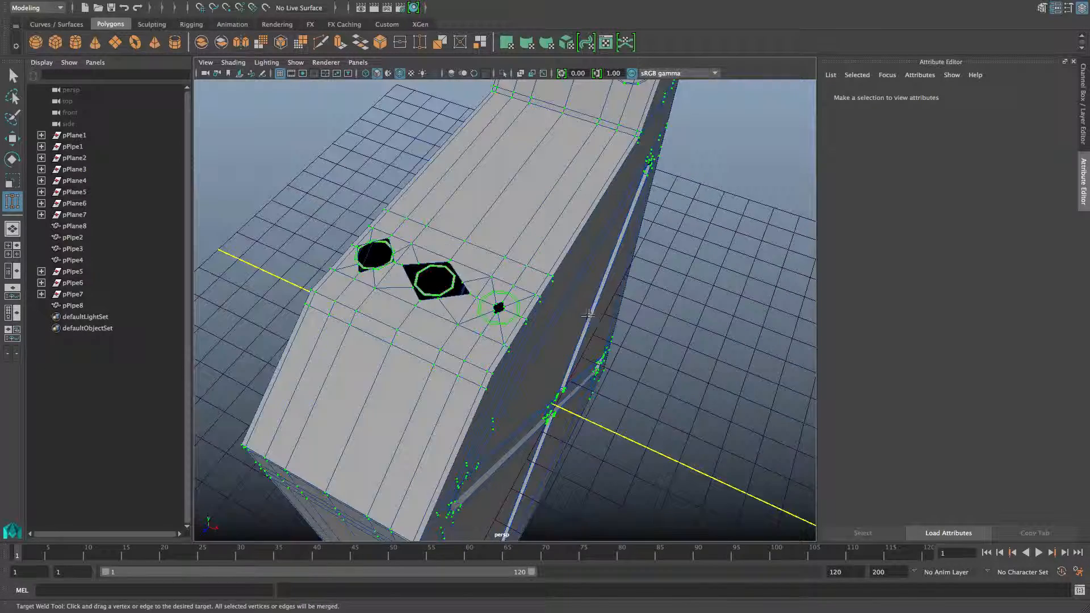
# Try to combine the rings with the body mesh after returning to object selection.
pyautogui.keyDown('alt'); pyautogui.moveTo(545, 284); pyautogui.dragTo(584, 358); pyautogui.keyUp('alt')
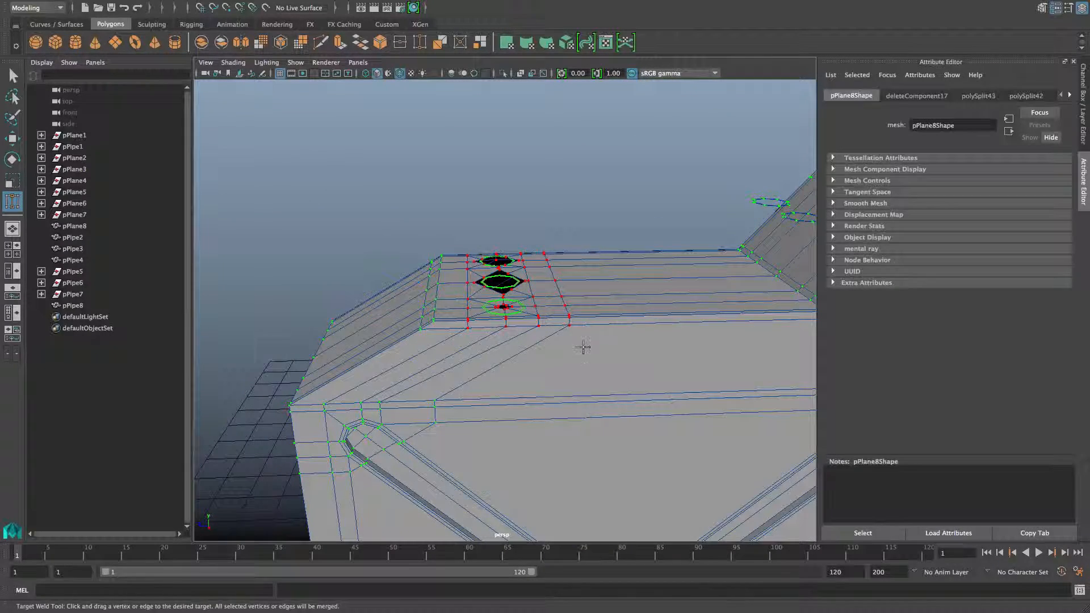
pyautogui.press('F8')
pyautogui.press('F8')
pyautogui.press('F8')
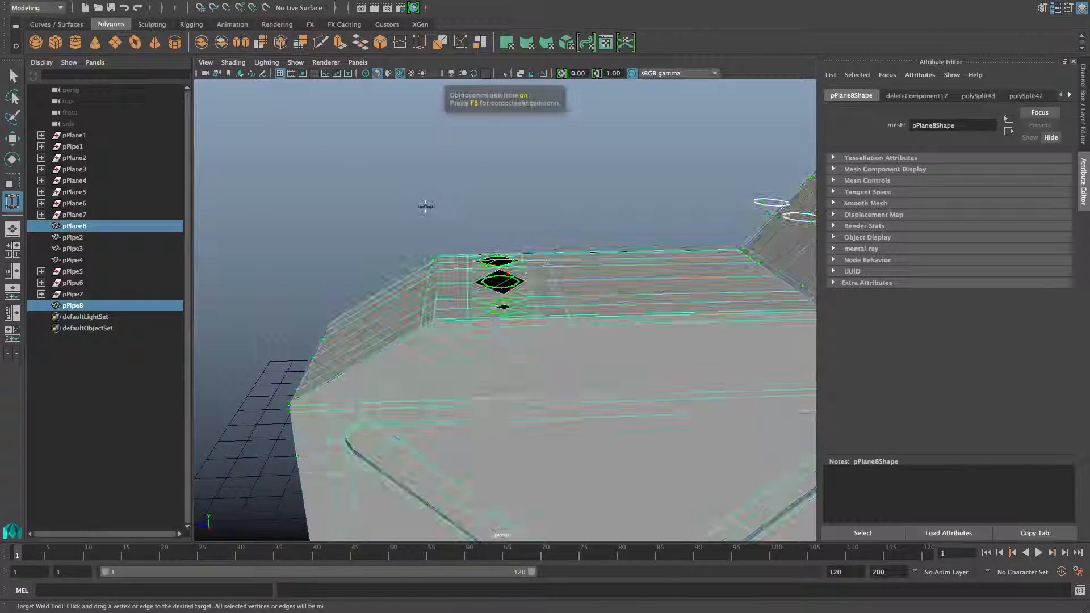
pyautogui.moveTo(215, 5)
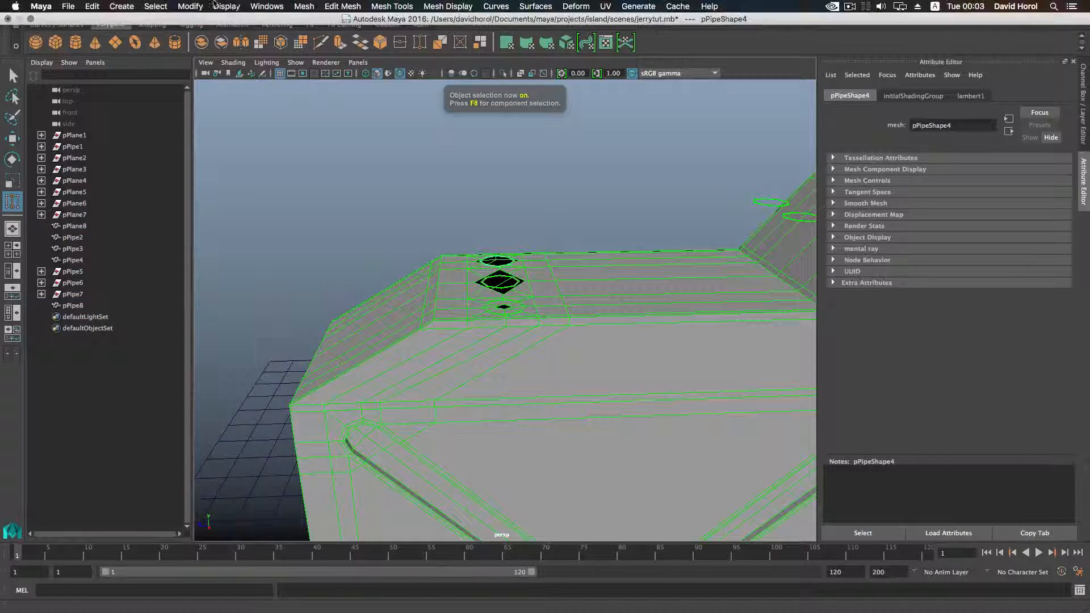
pyautogui.click(301, 6)
pyautogui.click(318, 47)
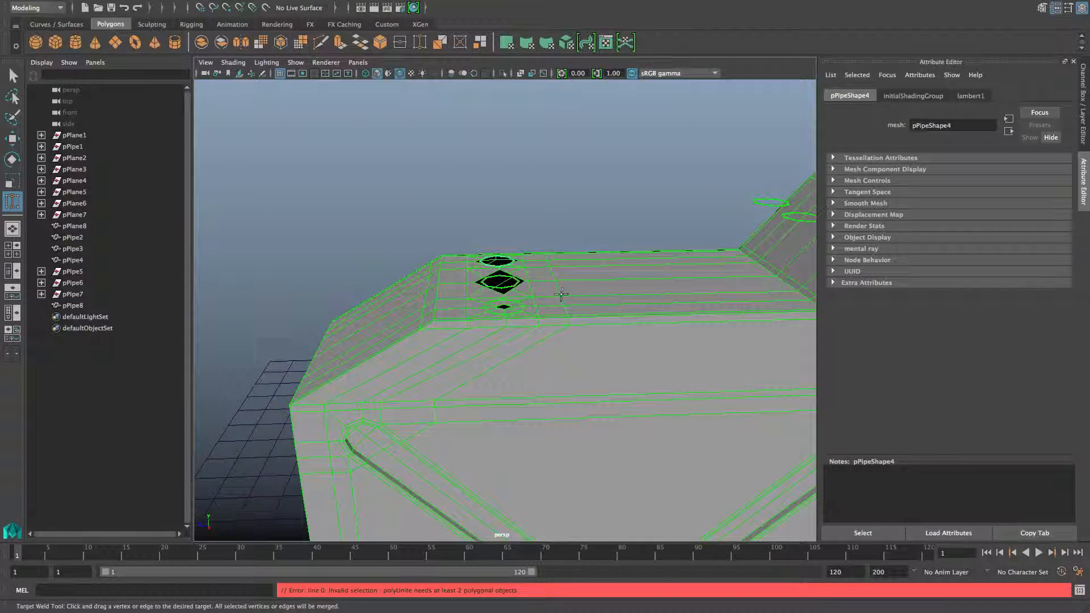
pyautogui.scroll(-5, 549, 294)
pyautogui.keyDown('alt'); pyautogui.moveTo(550, 294); pyautogui.dragTo(662, 318); pyautogui.keyUp('alt')
pyautogui.scroll(5, 517, 305)
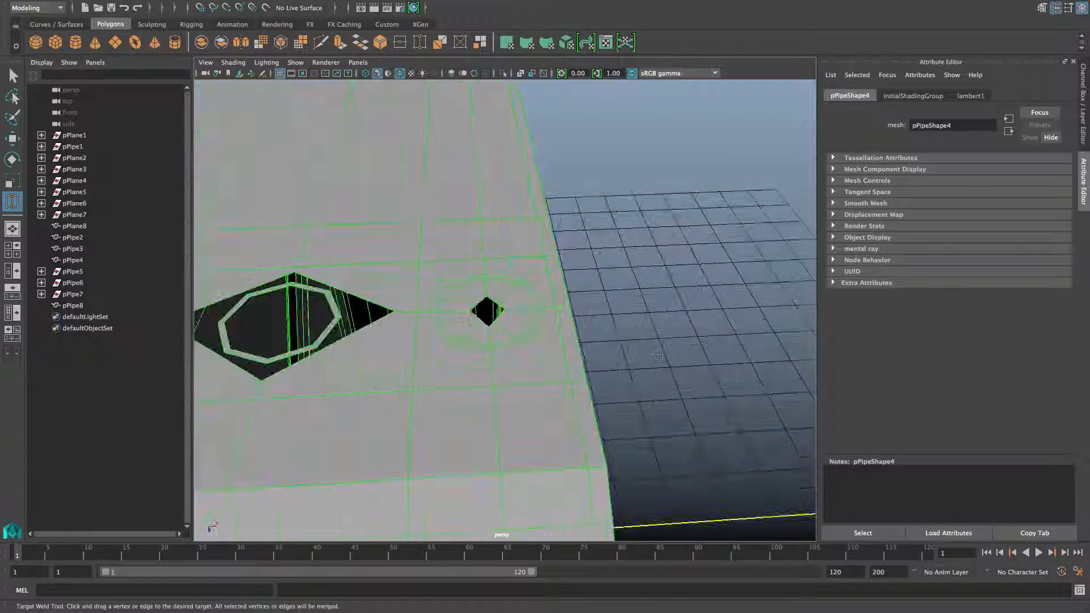
pyautogui.moveTo(520, 304)
pyautogui.keyDown('alt'); pyautogui.mouseDown()
pyautogui.moveTo(537, 304)
pyautogui.moveTo(499, 301)
pyautogui.mouseUp(); pyautogui.keyUp('alt')
pyautogui.keyDown('shift'); pyautogui.moveTo(481, 267); pyautogui.dragTo(477, 241, button='right'); pyautogui.keyUp('shift')
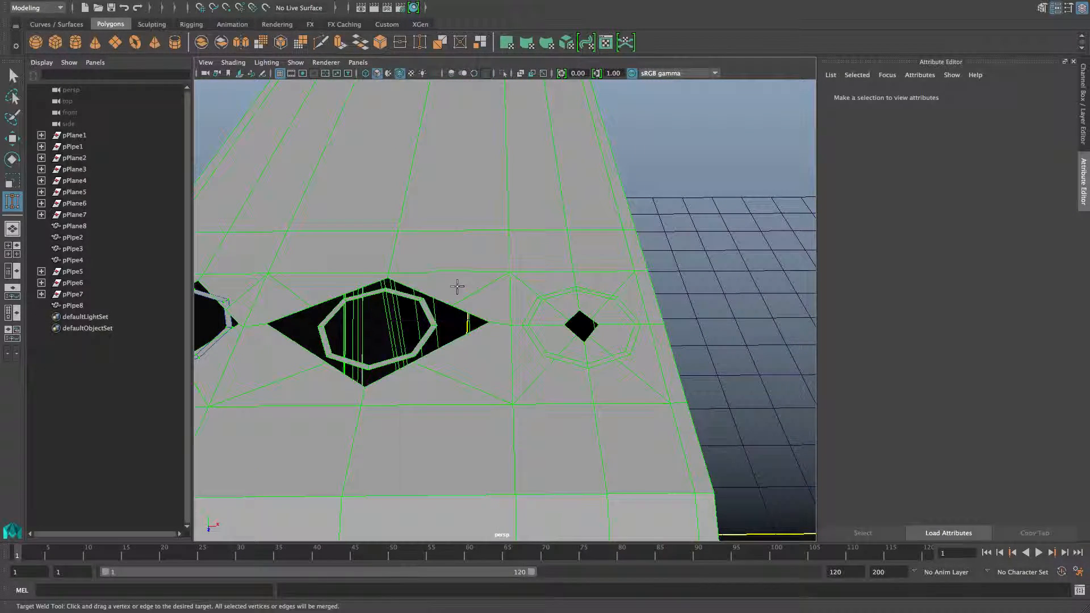
pyautogui.moveTo(457, 286); pyautogui.dragTo(411, 287, button='right')
pyautogui.keyDown('alt'); pyautogui.moveTo(495, 299); pyautogui.dragTo(466, 295); pyautogui.keyUp('alt')
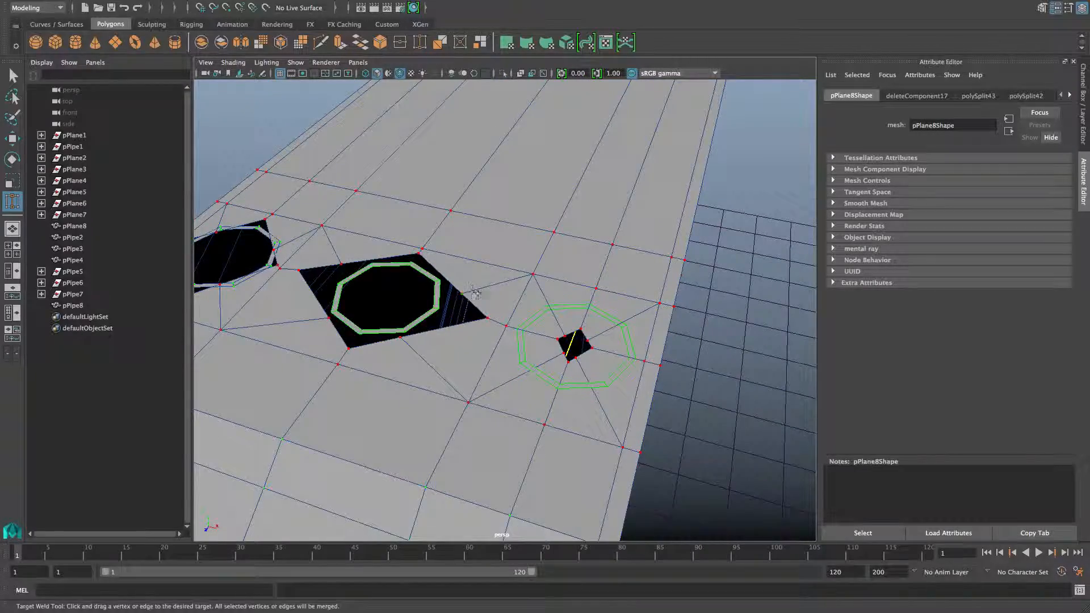
pyautogui.scroll(-5, 475, 294)
pyautogui.press('w')
pyautogui.scroll(-6, 488, 298)
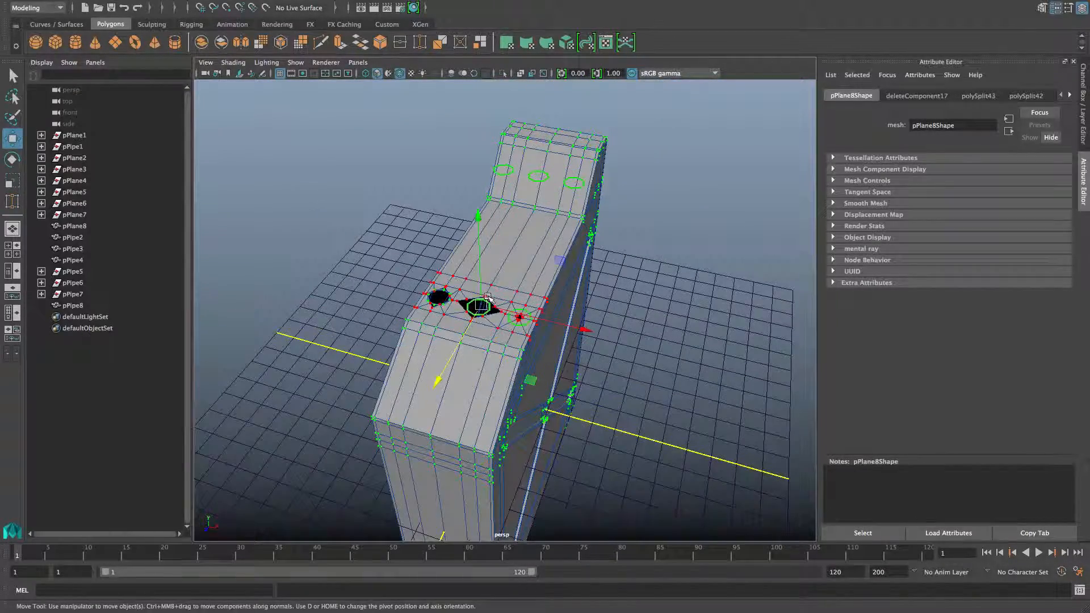
pyautogui.press('F8')
pyautogui.keyDown('alt'); pyautogui.moveTo(488, 297); pyautogui.dragTo(462, 283); pyautogui.keyUp('alt')
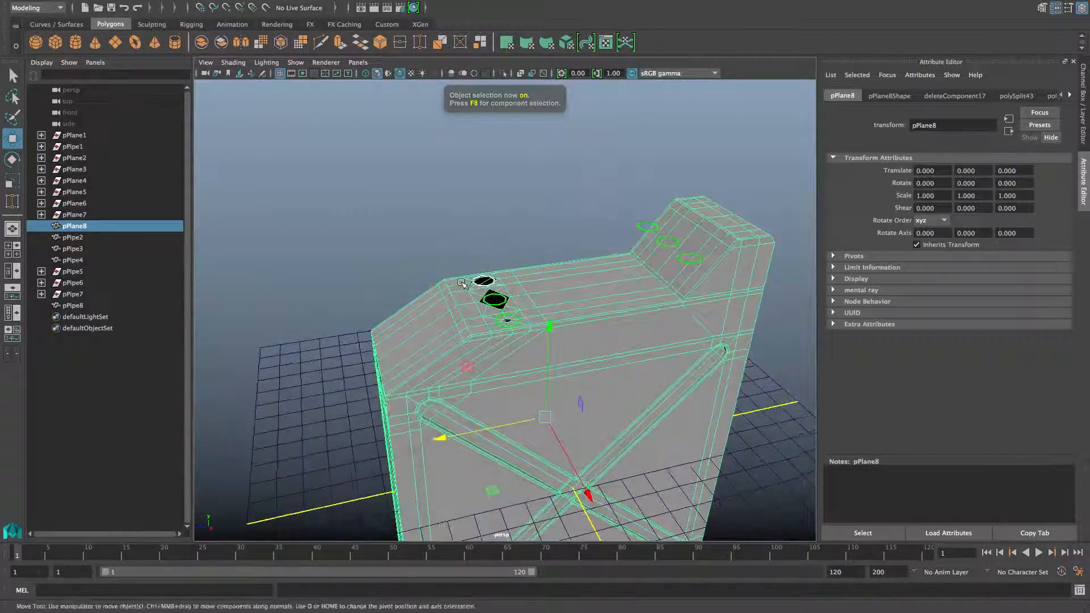
# Combine the jerry can body and the three rings lying in its top surface into one mesh.
pyautogui.press('q')
pyautogui.moveTo(435, 246); pyautogui.dragTo(538, 361)
pyautogui.scroll(5, 537, 362)
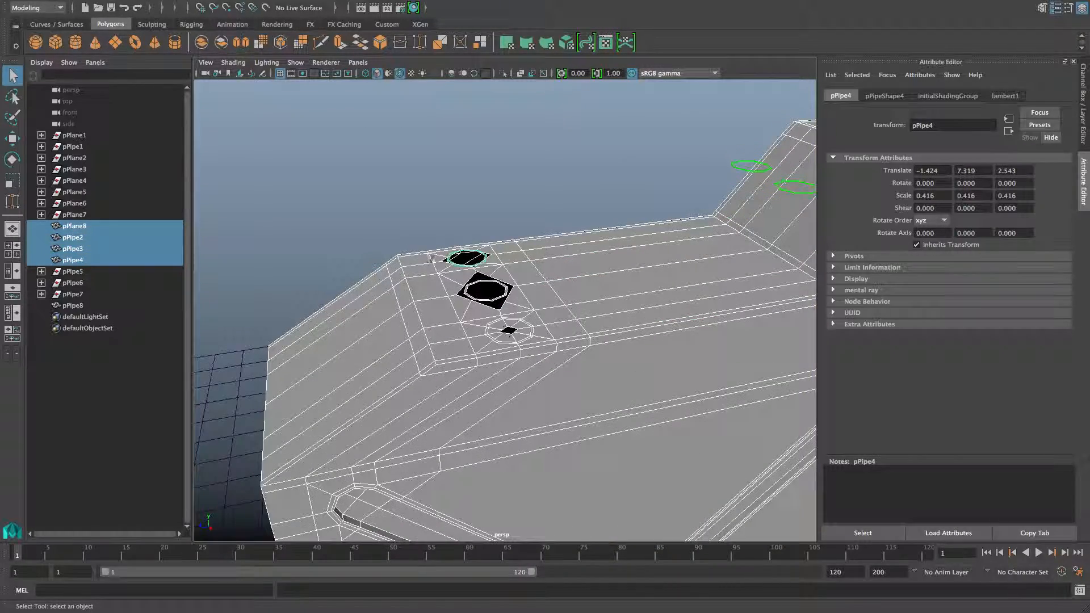
pyautogui.click(304, 6)
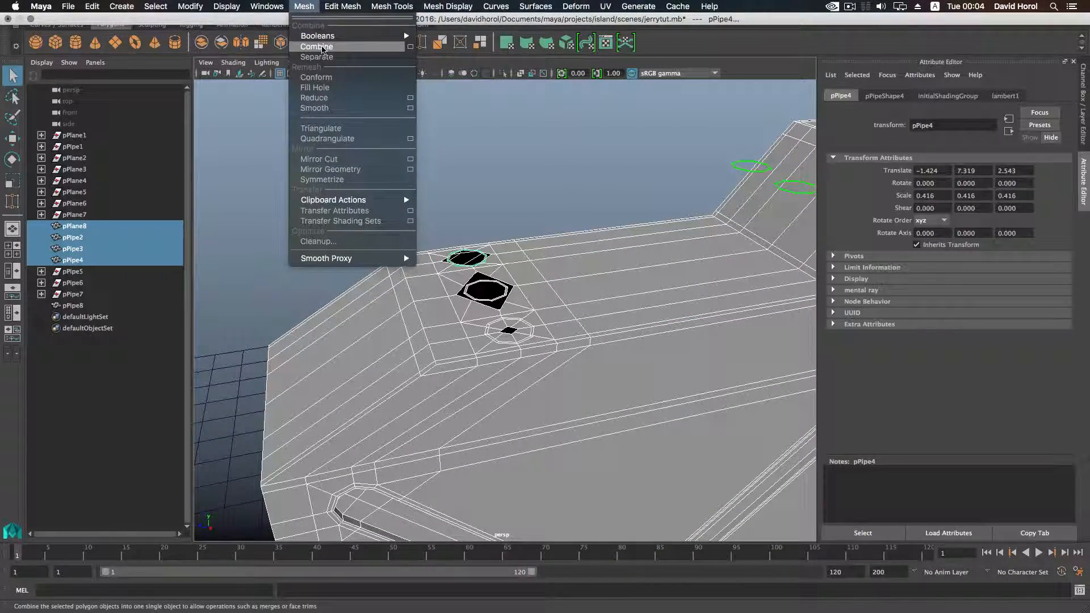
pyautogui.click(322, 47)
# Target-weld the body vertices around the smallest hole to the outer vertices of its surrounding ring.
pyautogui.keyDown('alt'); pyautogui.moveTo(546, 311); pyautogui.dragTo(621, 319); pyautogui.keyUp('alt')
pyautogui.keyDown('shift'); pyautogui.moveTo(552, 282); pyautogui.dragTo(547, 249, button='right'); pyautogui.keyUp('shift')
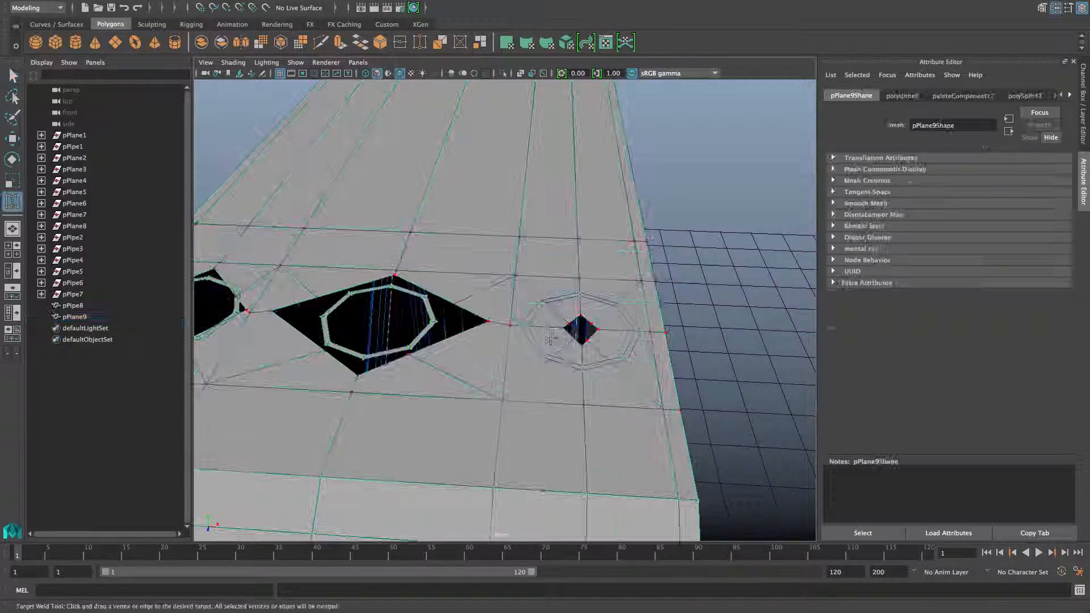
pyautogui.keyDown('alt'); pyautogui.moveTo(606, 338); pyautogui.dragTo(566, 366); pyautogui.keyUp('alt')
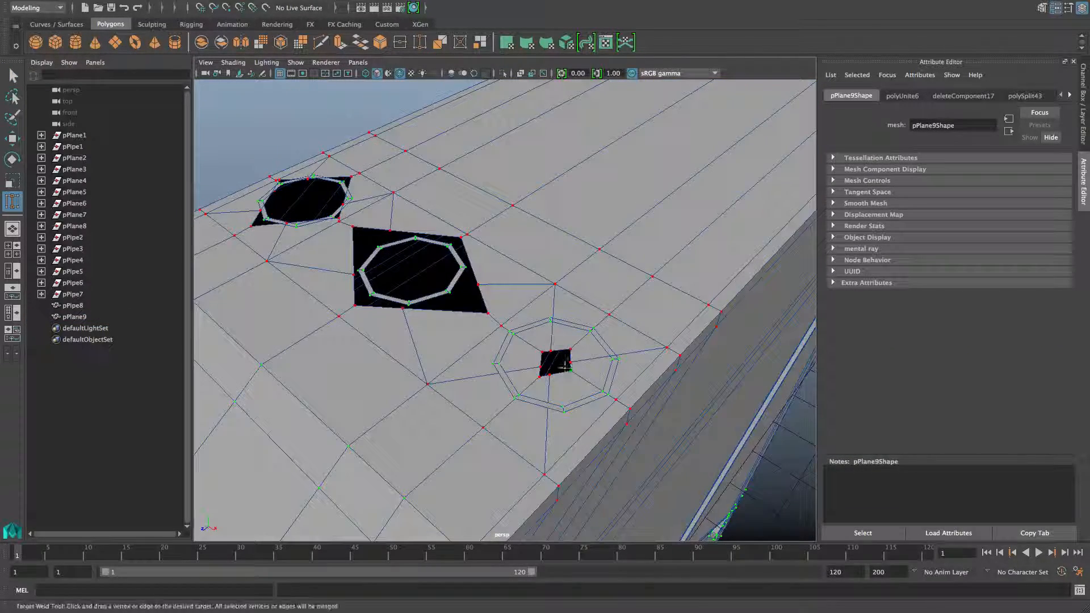
pyautogui.click(778, 511)
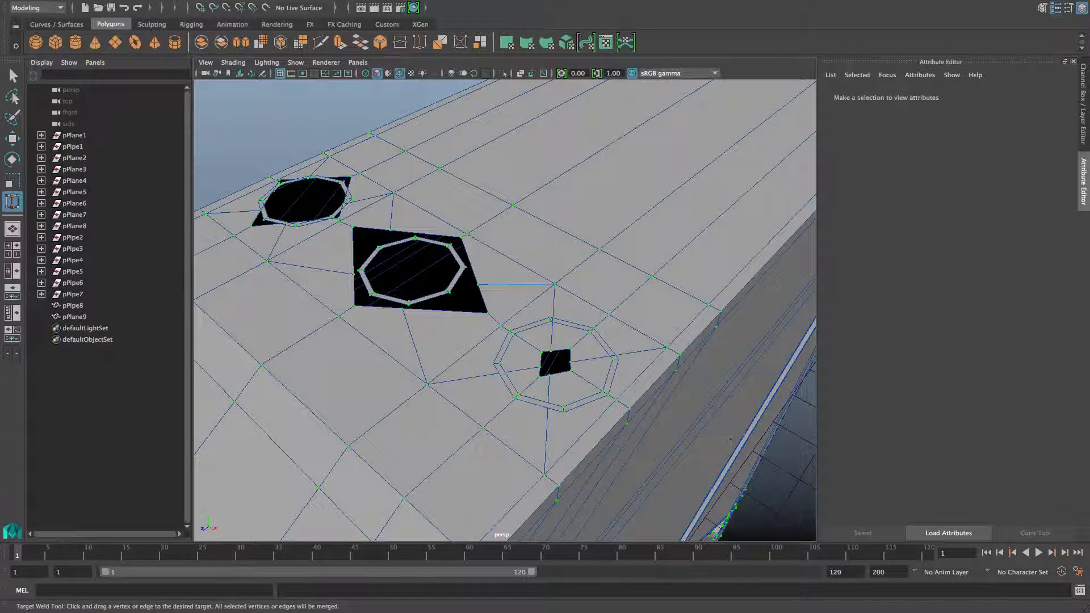
pyautogui.moveTo(634, 361); pyautogui.dragTo(592, 328)
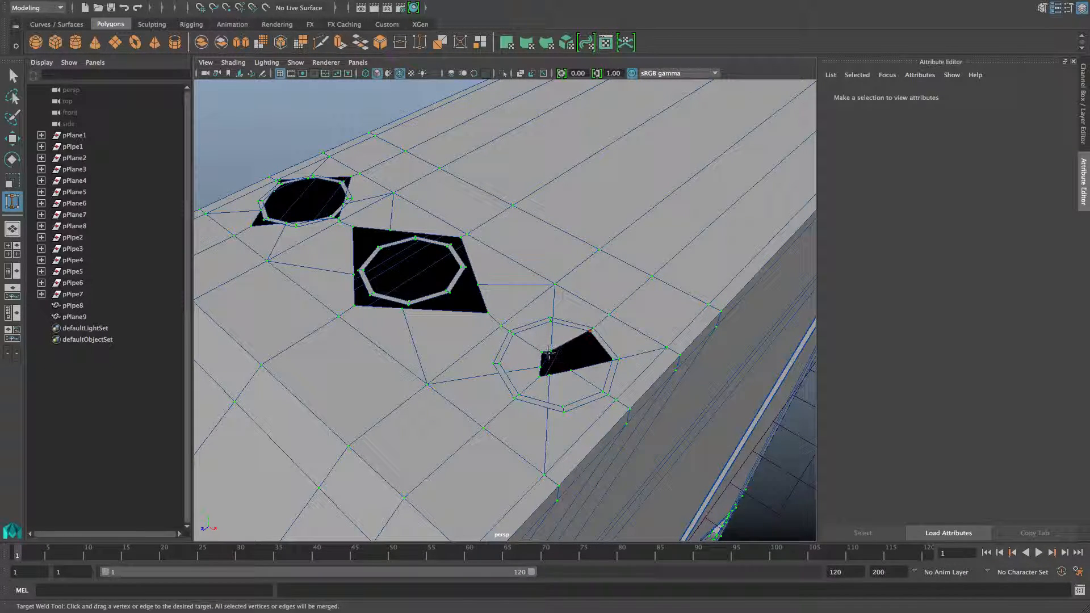
pyautogui.click(553, 348)
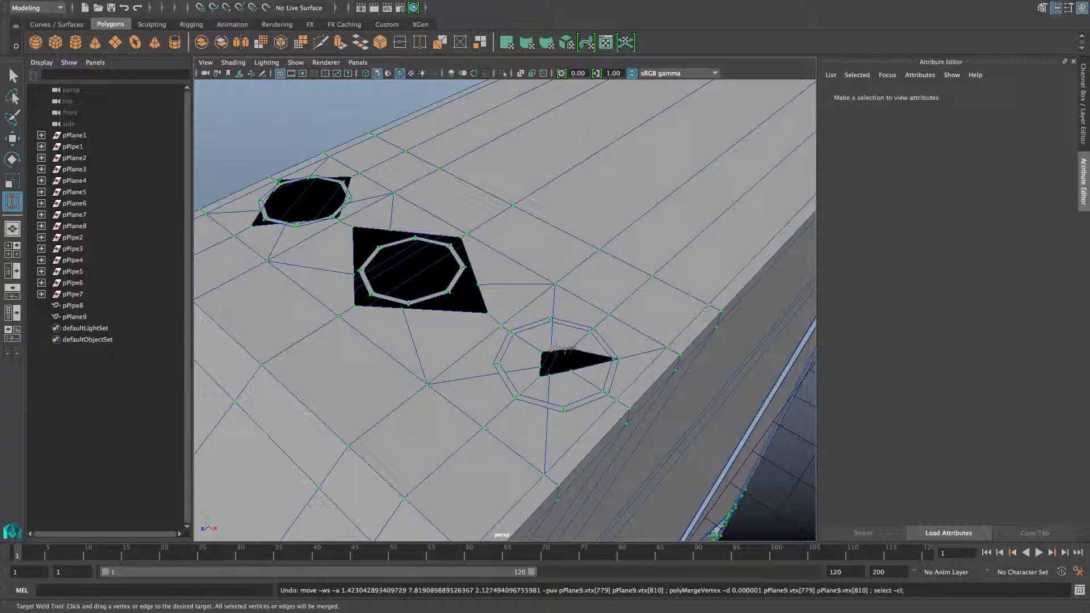
pyautogui.hotkey('ctrl', 'z')
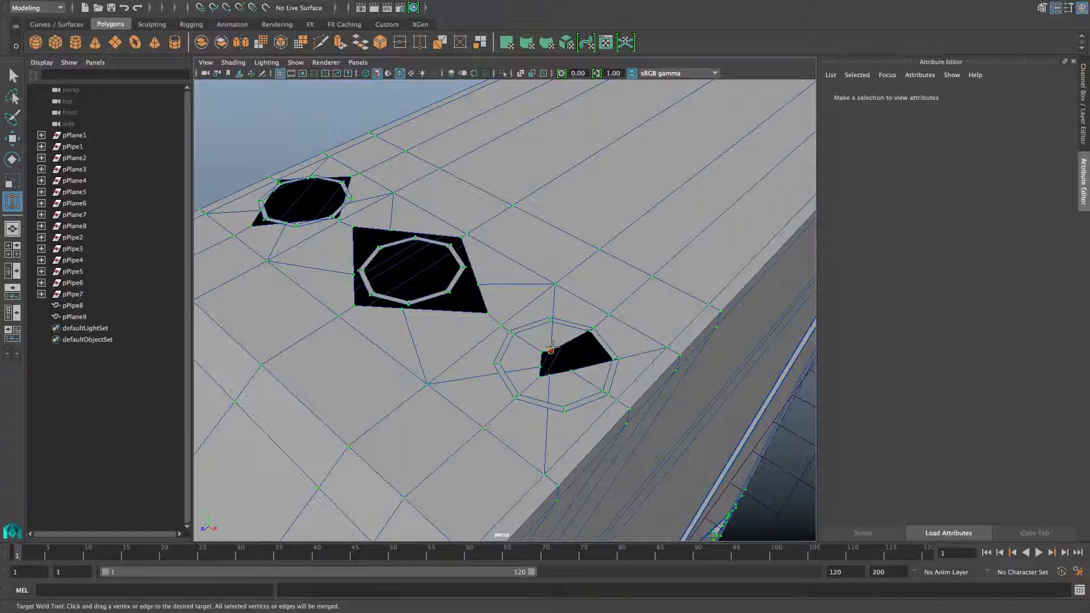
pyautogui.moveTo(551, 321); pyautogui.dragTo(486, 369)
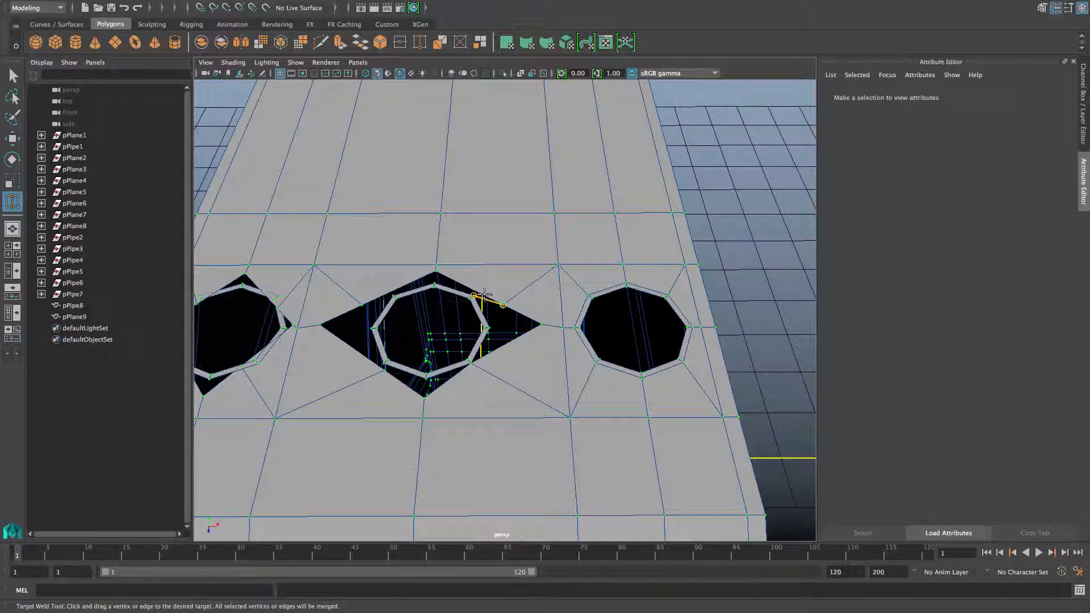
# Target-weld the body vertices around the middle diamond-shaped hole to the outer vertices of its ring.
pyautogui.moveTo(484, 293); pyautogui.dragTo(484, 328)
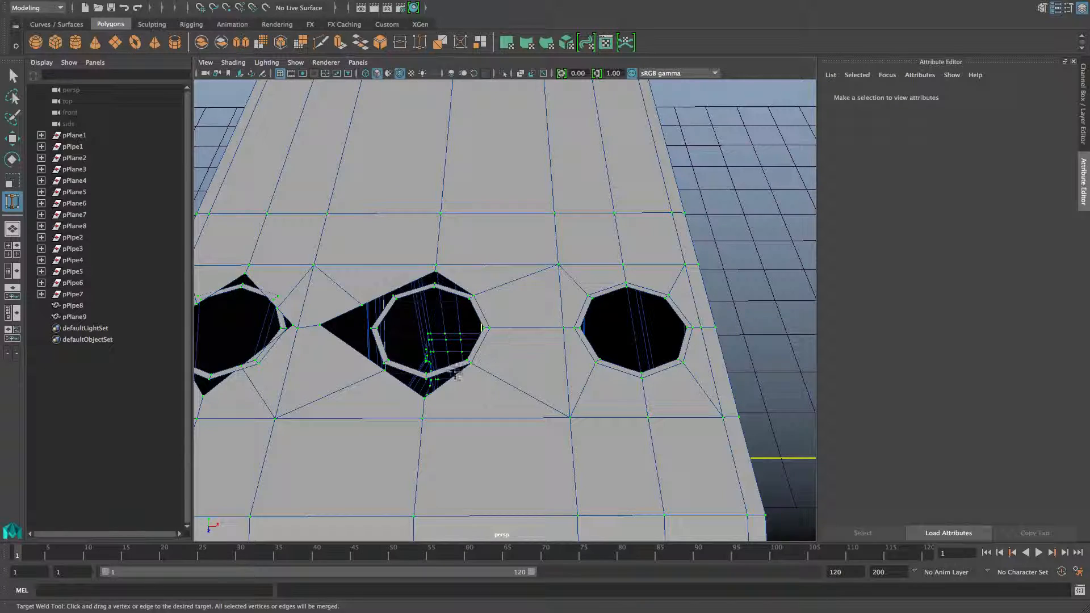
pyautogui.moveTo(430, 376)
pyautogui.mouseDown()
pyautogui.moveTo(477, 375)
pyautogui.moveTo(449, 405)
pyautogui.moveTo(436, 395)
pyautogui.mouseUp()
pyautogui.click(673, 239)
pyautogui.keyDown('alt'); pyautogui.moveTo(436, 397); pyautogui.dragTo(494, 415); pyautogui.keyUp('alt')
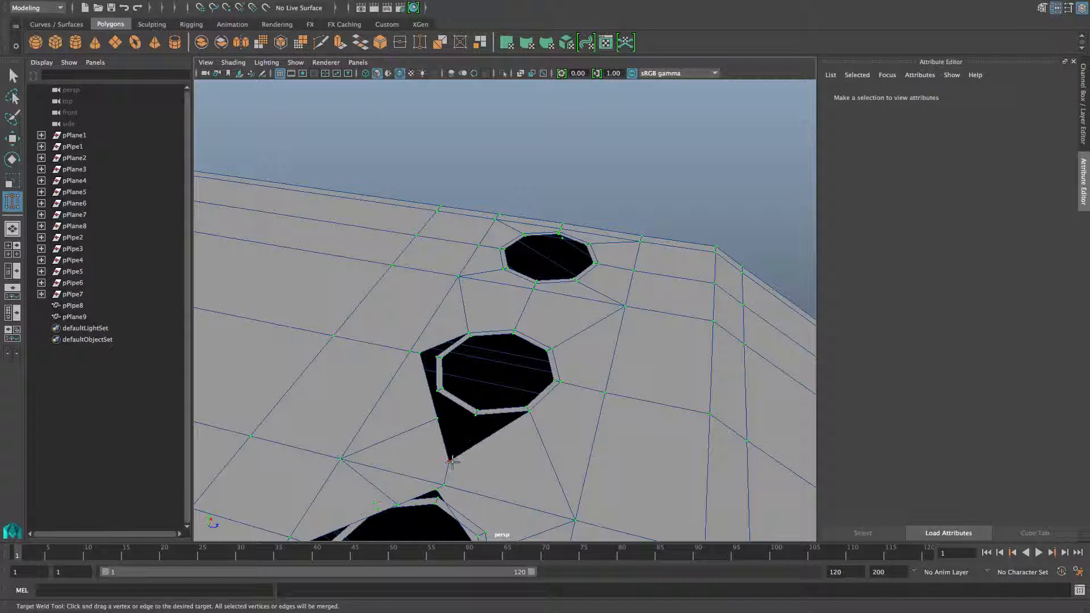
pyautogui.moveTo(448, 461); pyautogui.dragTo(395, 384)
# Target-weld the body vertices around the third hole to the outer vertices of its ring.
pyautogui.scroll(-4, 440, 359)
pyautogui.keyDown('alt'); pyautogui.moveTo(394, 384); pyautogui.dragTo(528, 378, button='middle'); pyautogui.keyUp('alt')
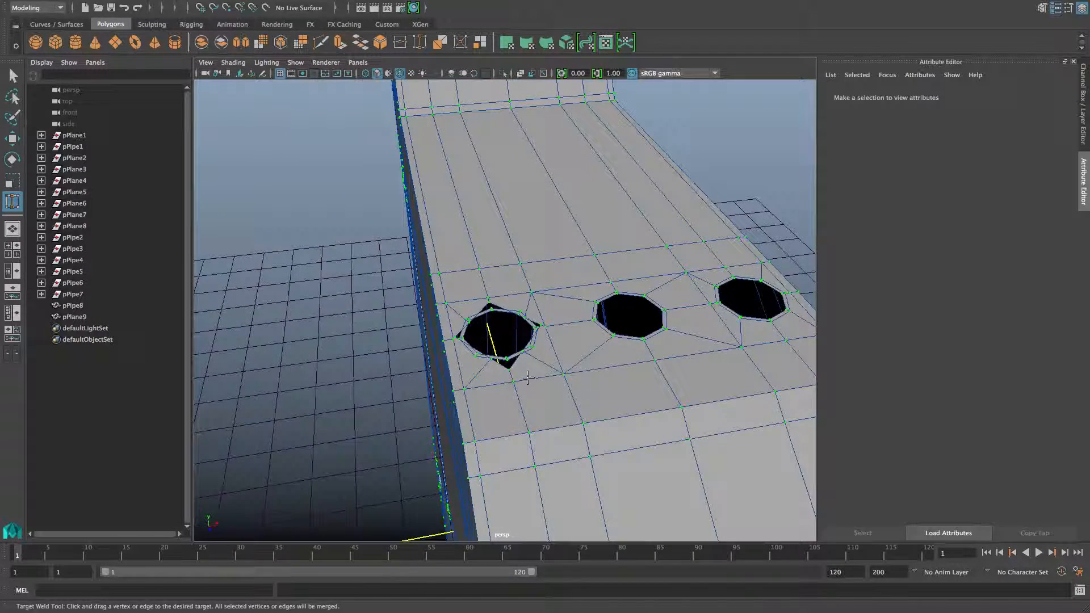
pyautogui.keyDown('alt'); pyautogui.moveTo(494, 375); pyautogui.dragTo(590, 392, button='right'); pyautogui.keyUp('alt')
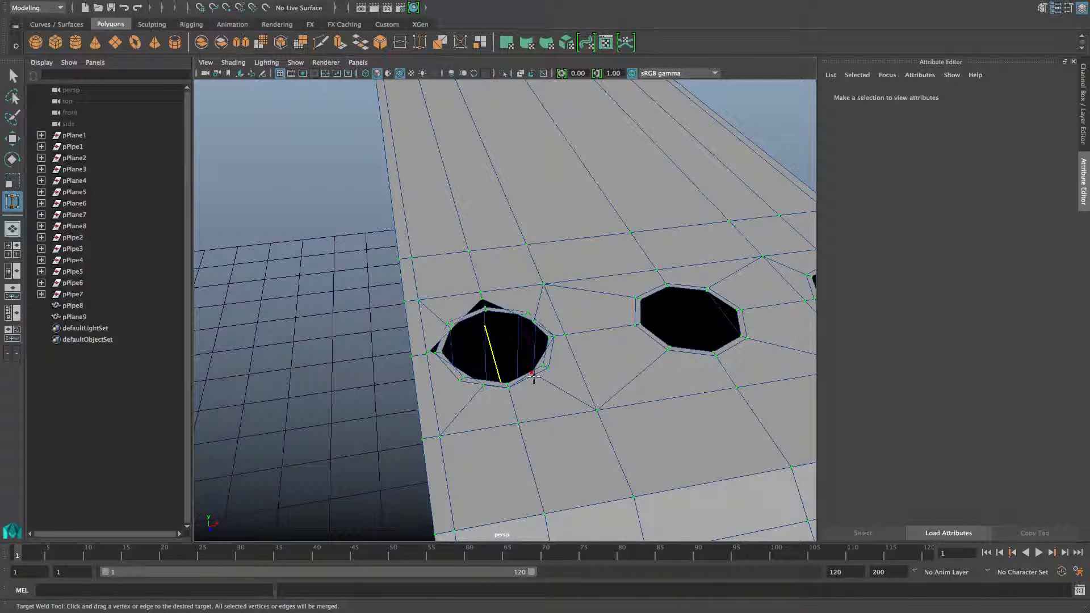
pyautogui.moveTo(549, 375); pyautogui.dragTo(549, 373)
pyautogui.moveTo(463, 385); pyautogui.dragTo(461, 388)
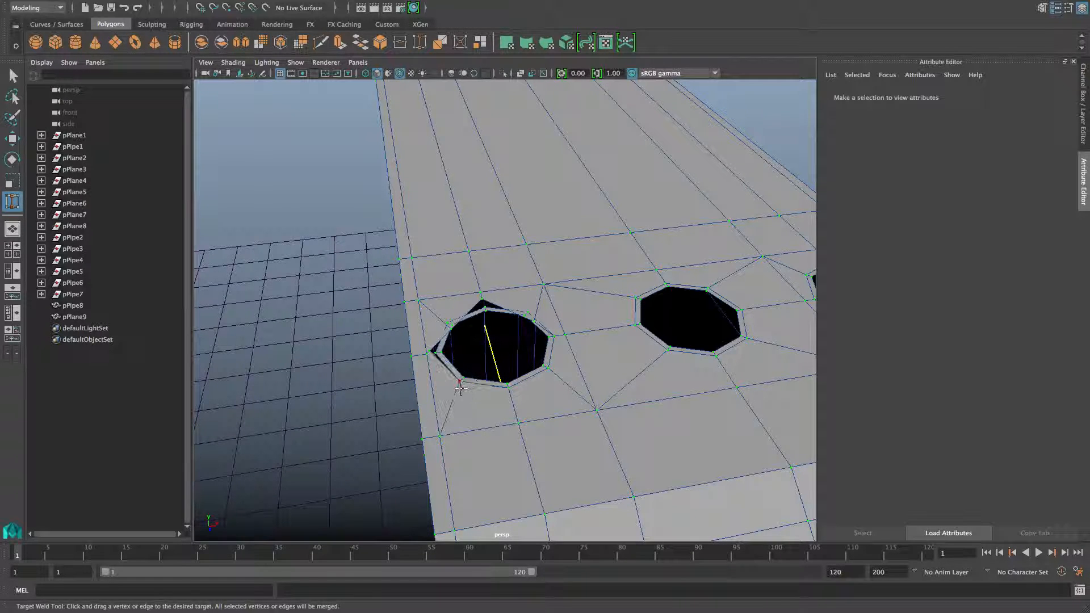
pyautogui.scroll(4, 458, 362)
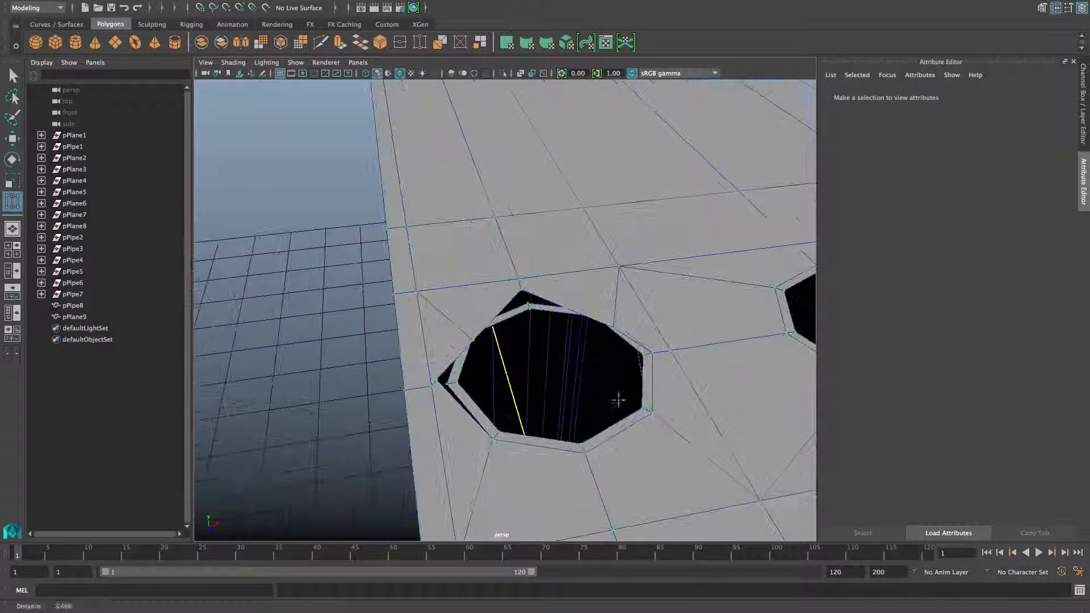
pyautogui.moveTo(446, 379); pyautogui.dragTo(447, 382)
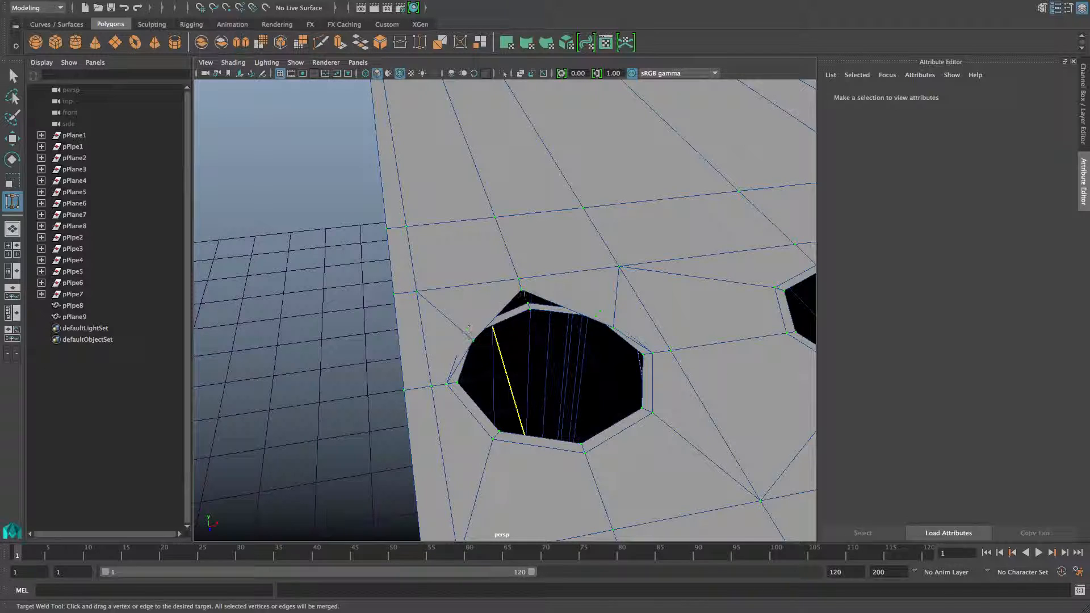
pyautogui.moveTo(527, 301); pyautogui.dragTo(528, 305)
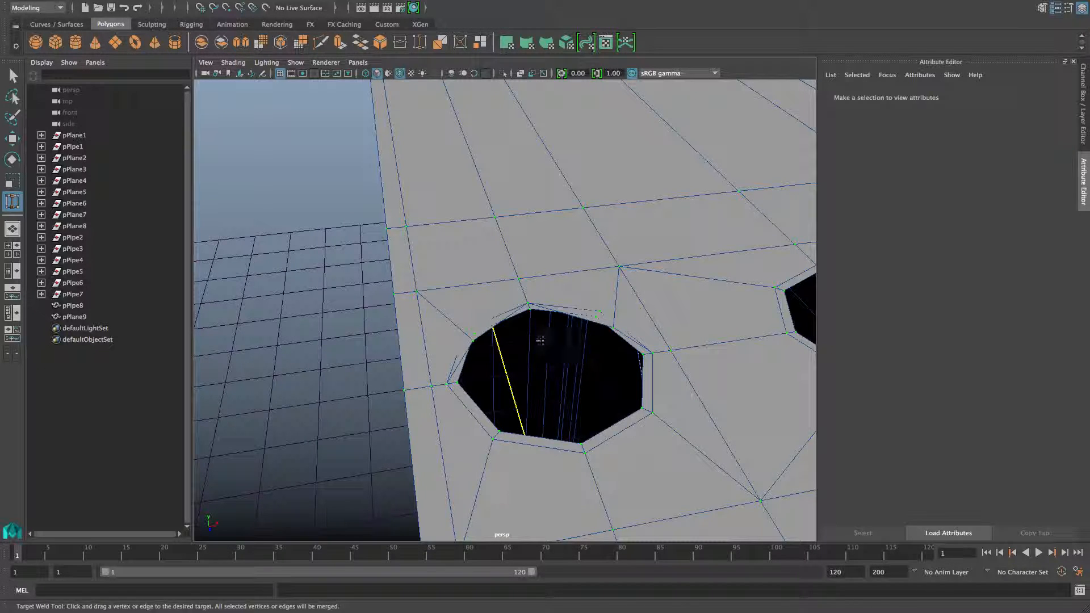
# Move the two misplaced body vertices at the third hole outward, away from the ring's edge.
pyautogui.press('q')
pyautogui.click(474, 343)
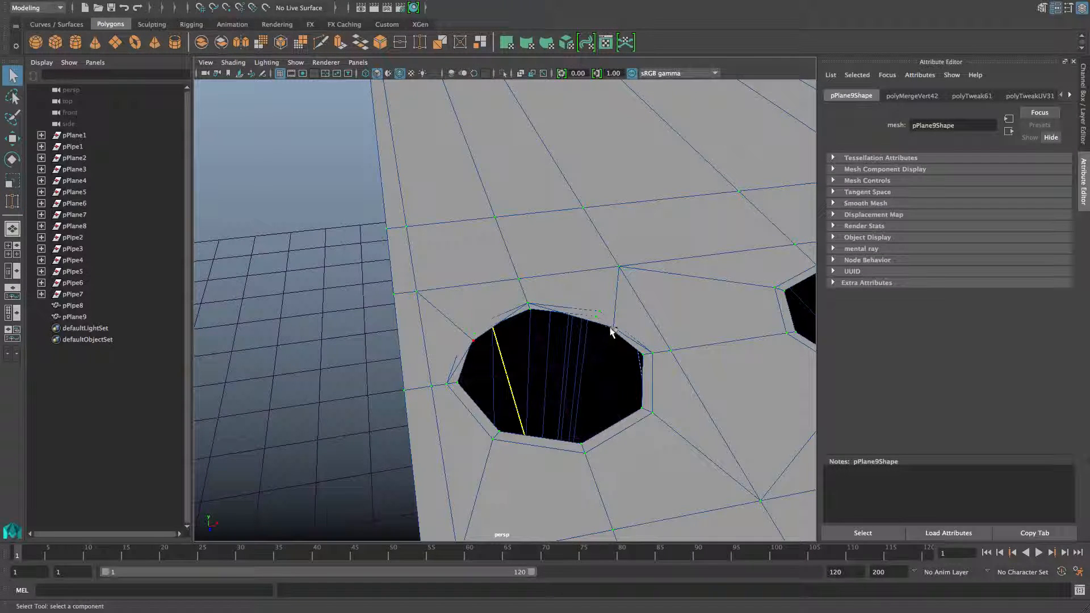
pyautogui.hotkey('ctrl', 'z')
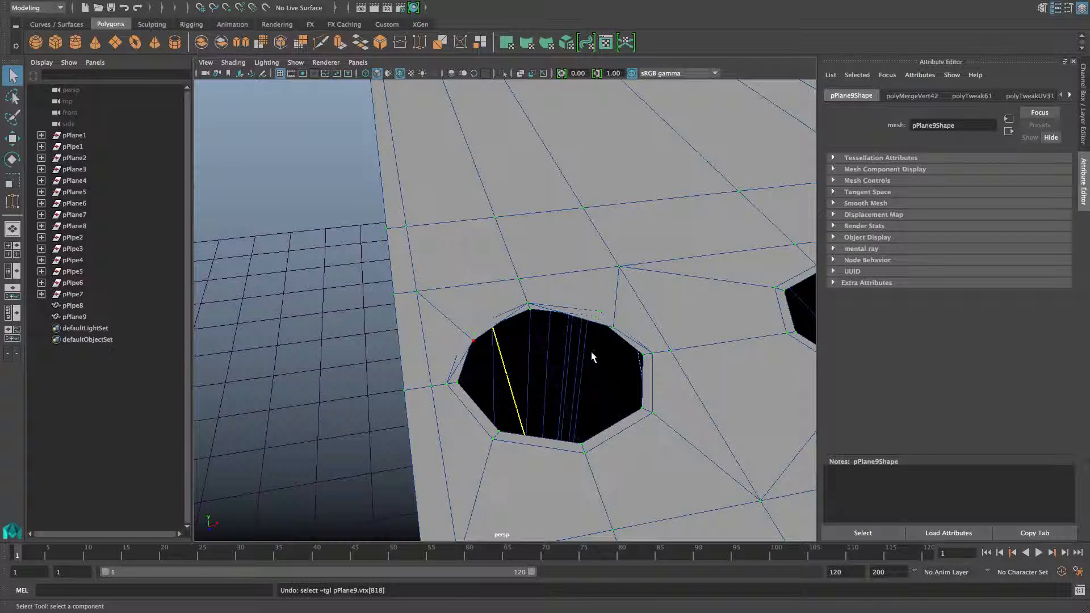
pyautogui.keyDown('alt'); pyautogui.moveTo(592, 356); pyautogui.dragTo(521, 383); pyautogui.keyUp('alt')
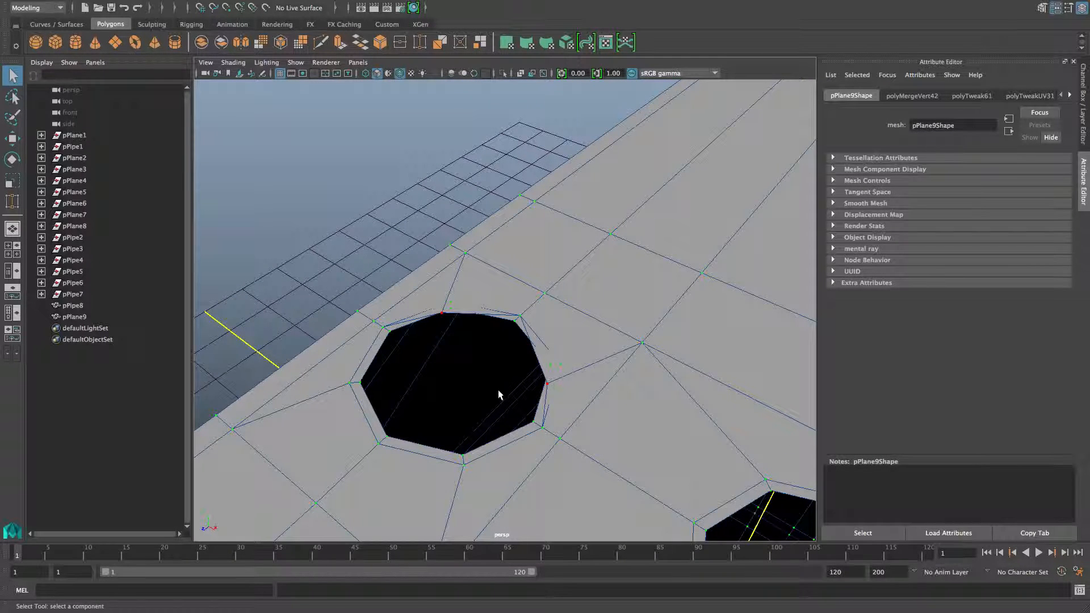
pyautogui.press('w')
pyautogui.moveTo(472, 372); pyautogui.dragTo(522, 276)
# Target-weld the two moved vertices to the third ring's matching outer corners and return to object selection.
pyautogui.keyDown('shift'); pyautogui.moveTo(522, 276); pyautogui.dragTo(562, 288, button='right'); pyautogui.keyUp('shift')
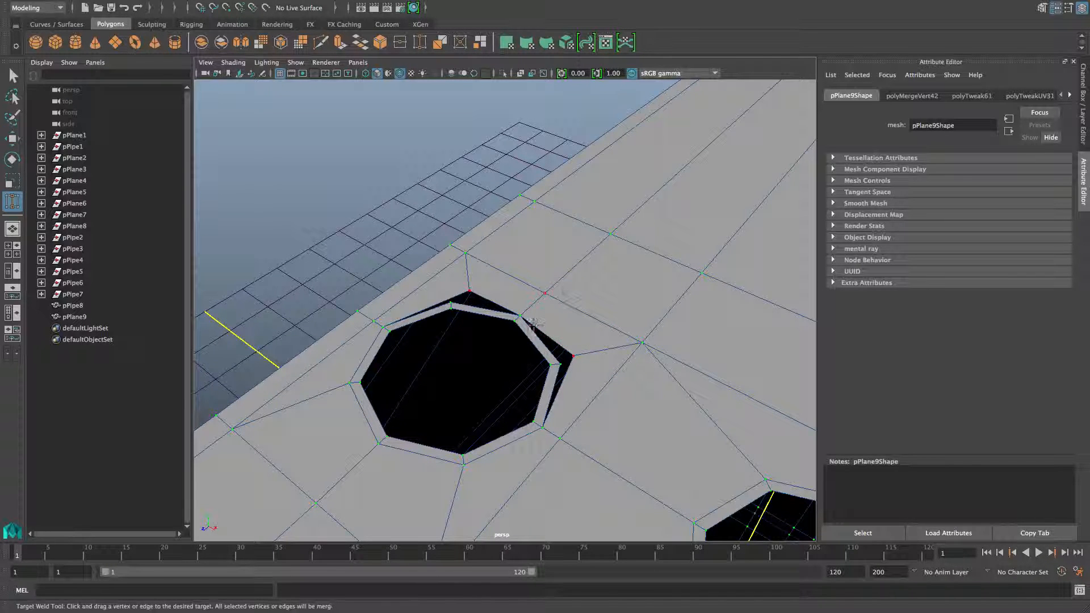
pyautogui.moveTo(574, 356); pyautogui.dragTo(560, 365)
pyautogui.hotkey('ctrl', 'z')
pyautogui.click(613, 339)
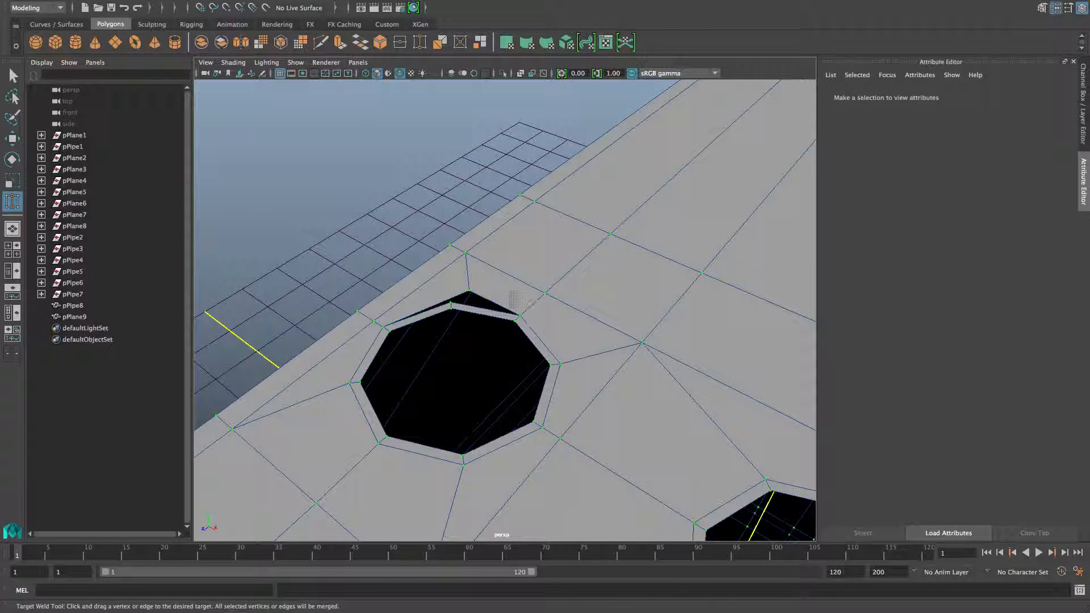
pyautogui.click(469, 291)
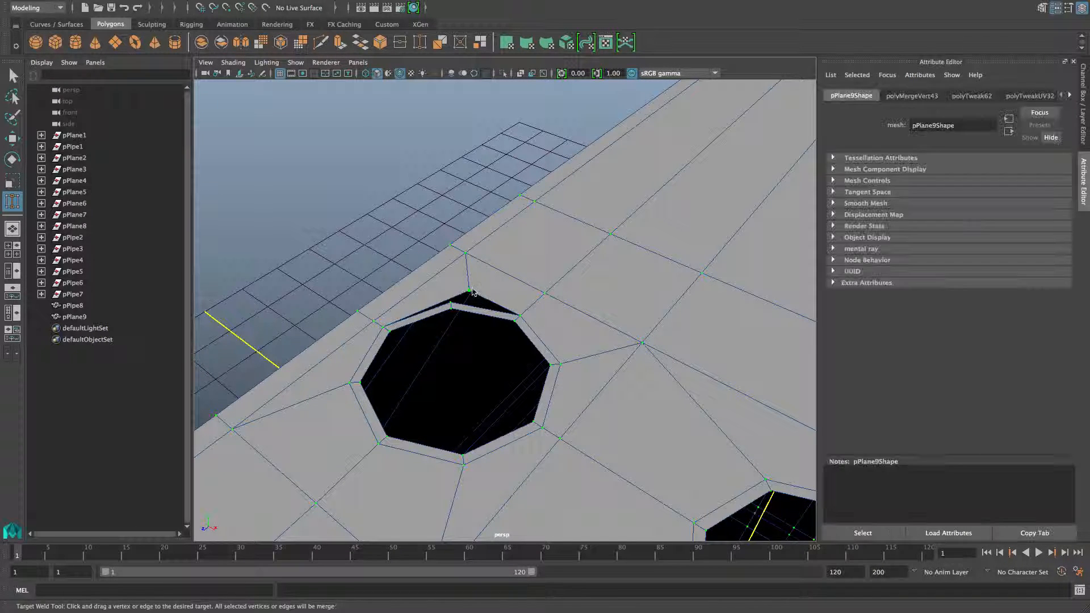
pyautogui.click(393, 240)
pyautogui.moveTo(470, 292); pyautogui.dragTo(452, 305)
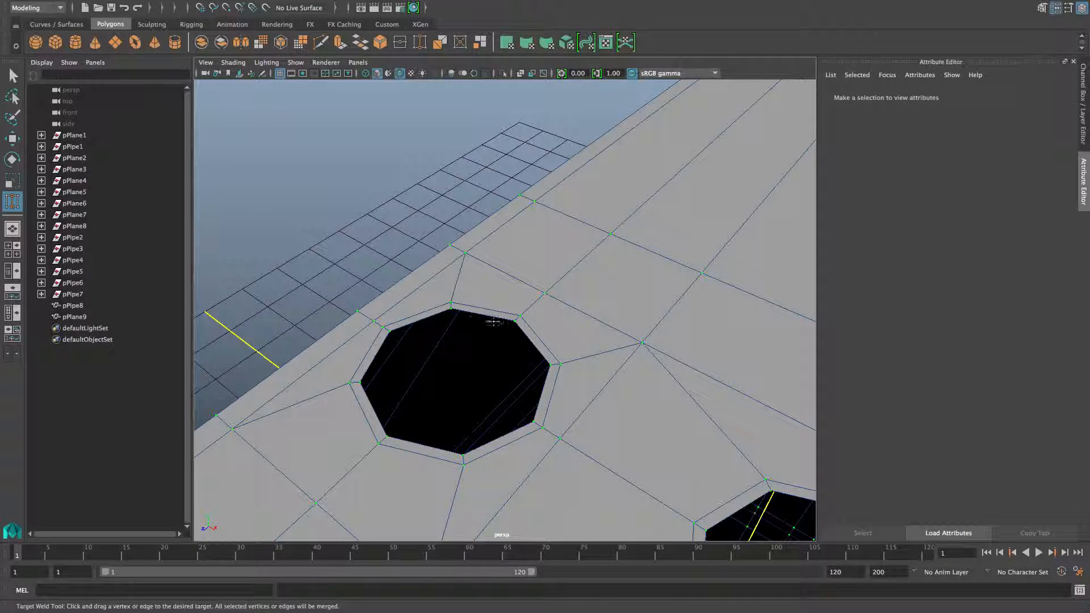
pyautogui.press('F8')
# Rotate the combined copies of the three rings 45 degrees about the X axis beside the sloped face.
pyautogui.scroll(-3, 510, 334)
pyautogui.keyDown('alt'); pyautogui.moveTo(510, 334); pyautogui.dragTo(625, 373); pyautogui.keyUp('alt')
pyautogui.keyDown('alt'); pyautogui.moveTo(557, 411); pyautogui.dragTo(503, 435, button='middle'); pyautogui.keyUp('alt')
pyautogui.keyDown('alt'); pyautogui.moveTo(502, 435); pyautogui.dragTo(529, 439, button='right'); pyautogui.keyUp('alt')
pyautogui.keyDown('alt'); pyautogui.moveTo(529, 439); pyautogui.dragTo(482, 402); pyautogui.keyUp('alt')
pyautogui.press('w')
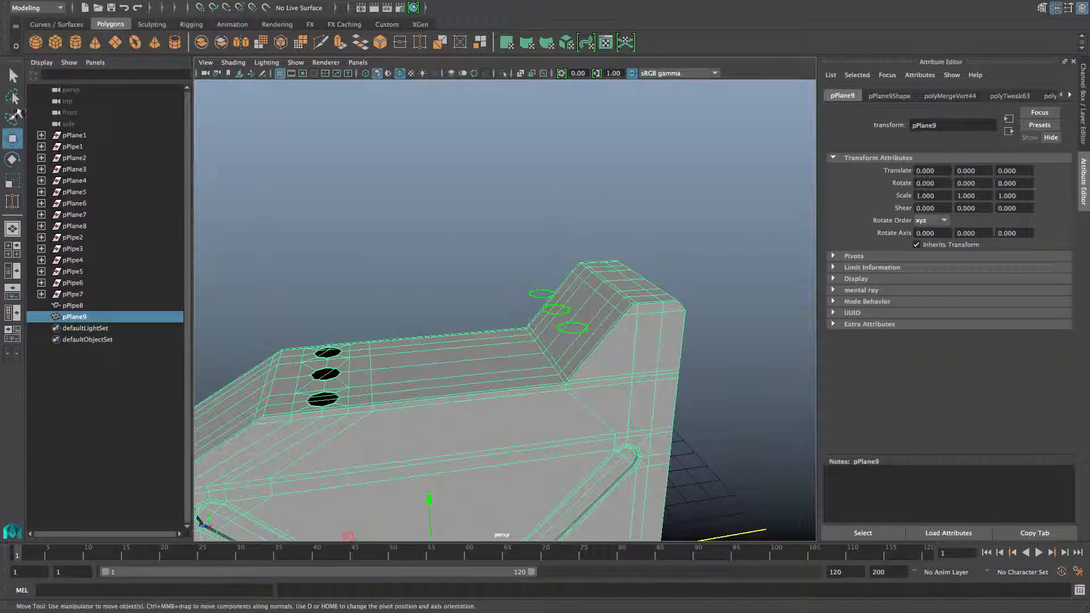
pyautogui.click(12, 76)
pyautogui.click(539, 301)
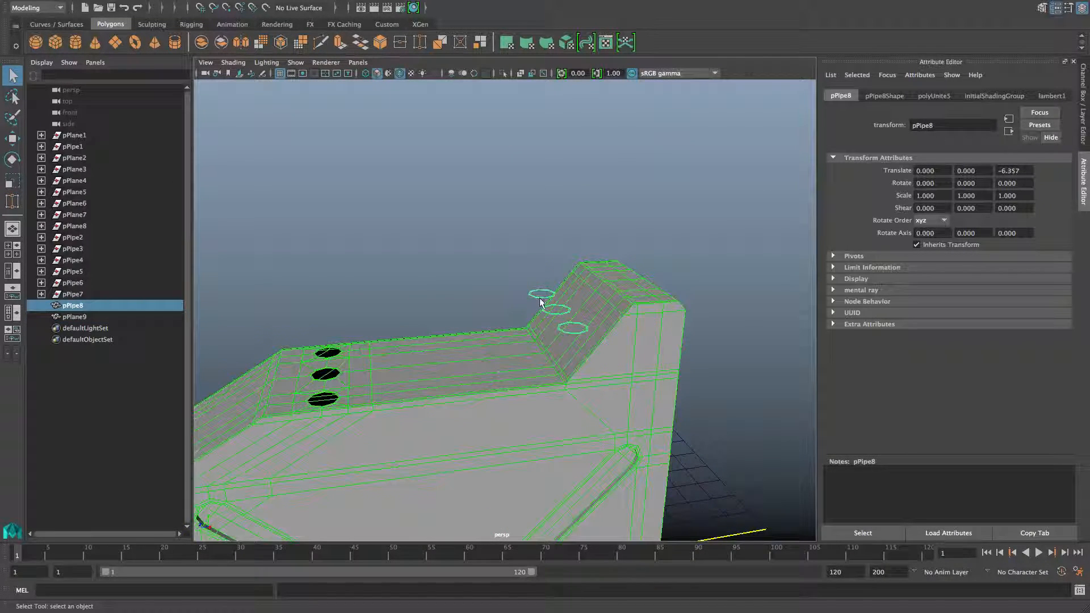
pyautogui.keyDown('alt'); pyautogui.moveTo(537, 311); pyautogui.dragTo(520, 311); pyautogui.keyUp('alt')
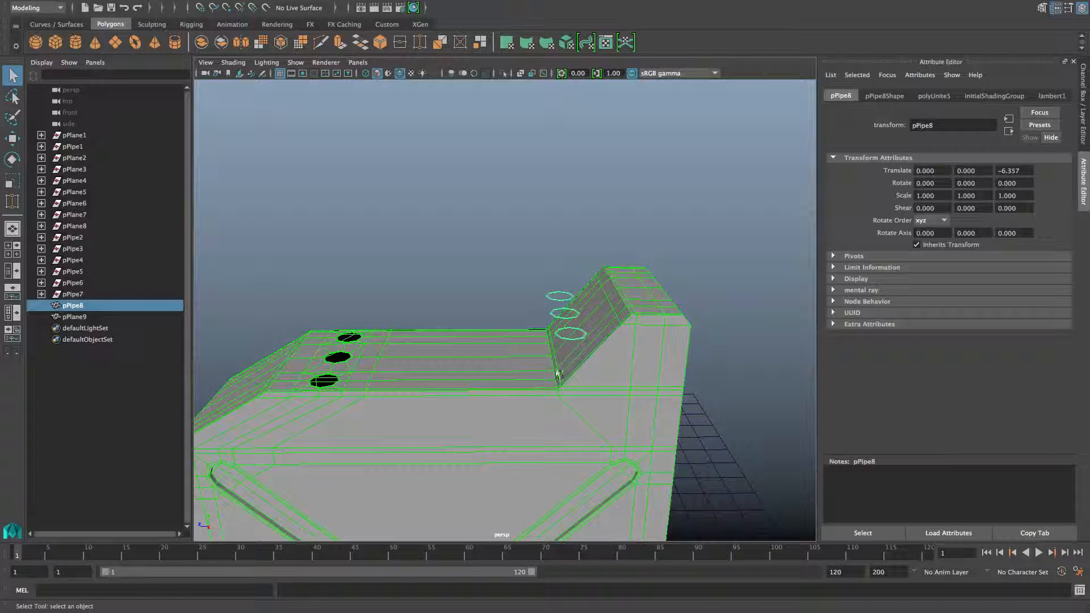
pyautogui.keyDown('shift'); pyautogui.click(558, 375); pyautogui.keyUp('shift')
pyautogui.scroll(3, 503, 309)
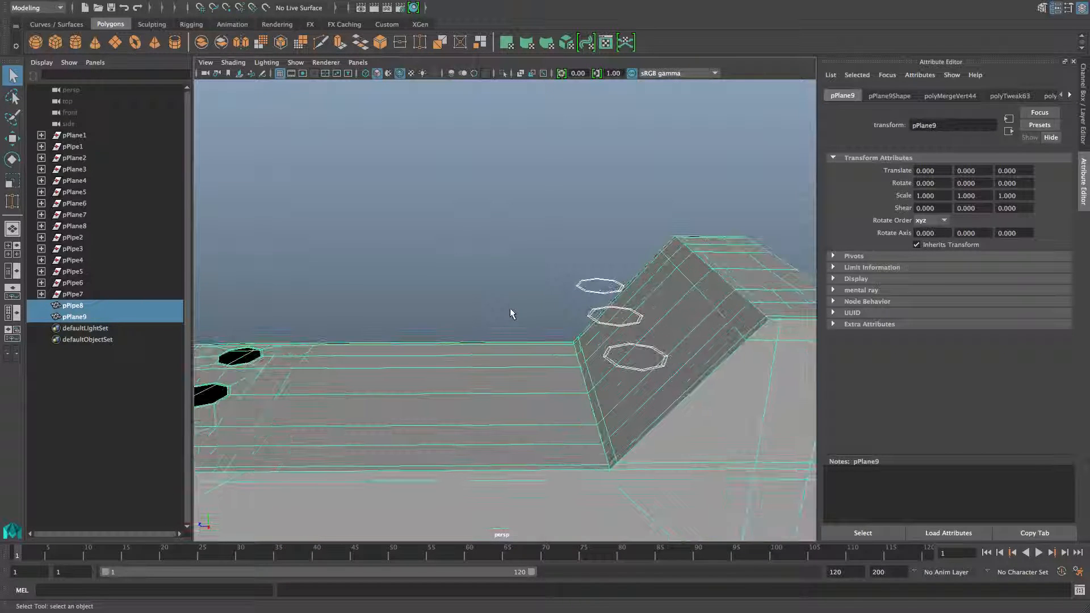
pyautogui.click(512, 314)
pyautogui.click(579, 271)
pyautogui.press('e')
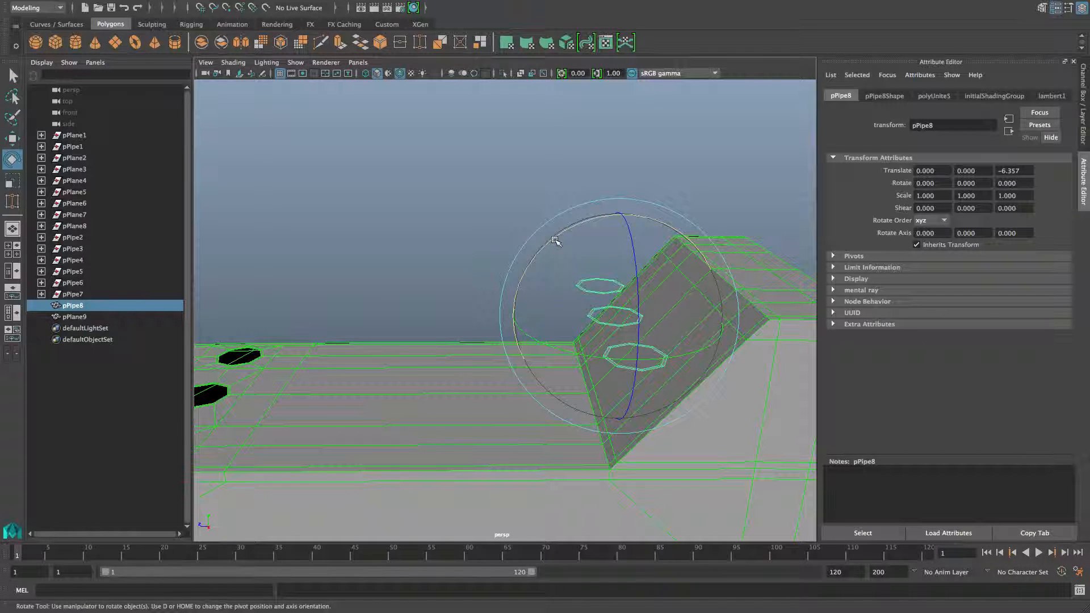
pyautogui.moveTo(555, 241); pyautogui.dragTo(552, 279)
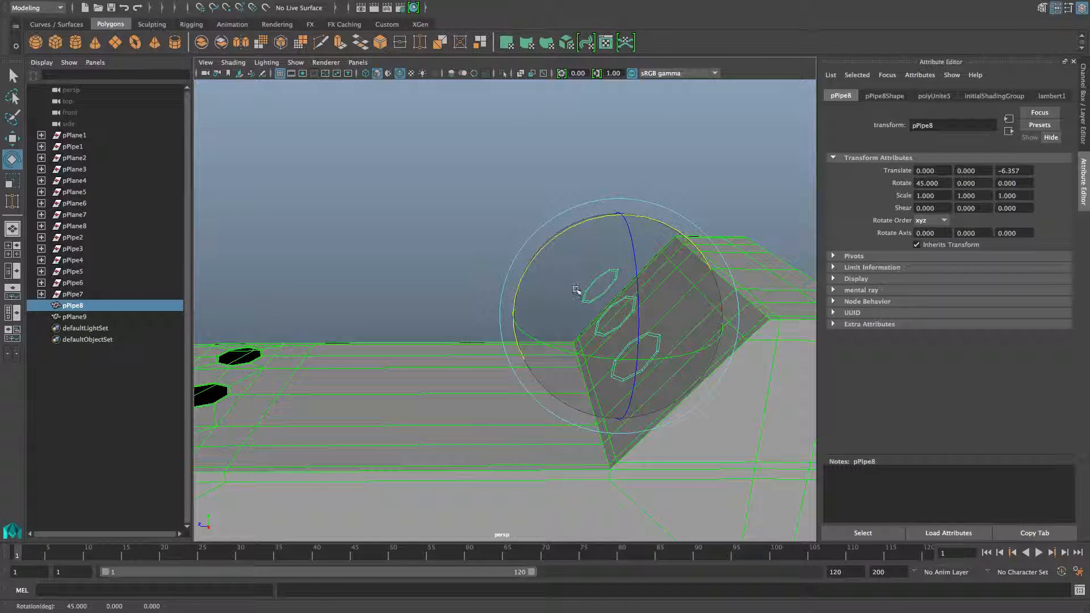
# Move the combined ring copies along Z to -7.079 so they sit at the sloped face.
pyautogui.press('w')
pyautogui.moveTo(568, 315); pyautogui.dragTo(611, 300)
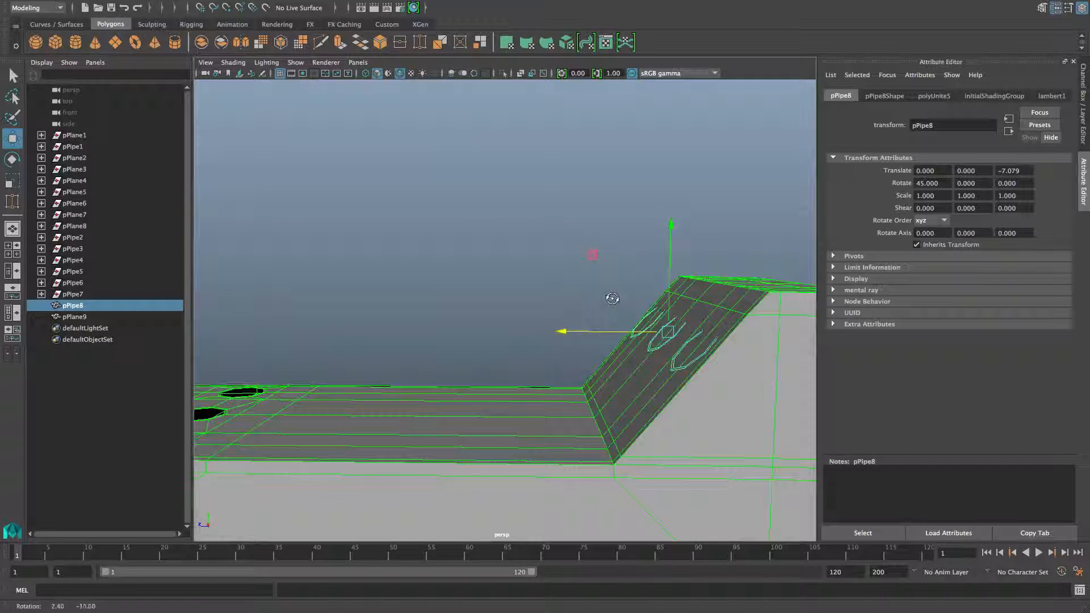
pyautogui.keyDown('alt'); pyautogui.moveTo(611, 299); pyautogui.dragTo(535, 301, button='middle'); pyautogui.keyUp('alt')
pyautogui.keyDown('alt'); pyautogui.moveTo(536, 302); pyautogui.dragTo(592, 320, button='right'); pyautogui.keyUp('alt')
pyautogui.keyDown('alt'); pyautogui.moveTo(592, 321); pyautogui.dragTo(566, 321, button='middle'); pyautogui.keyUp('alt')
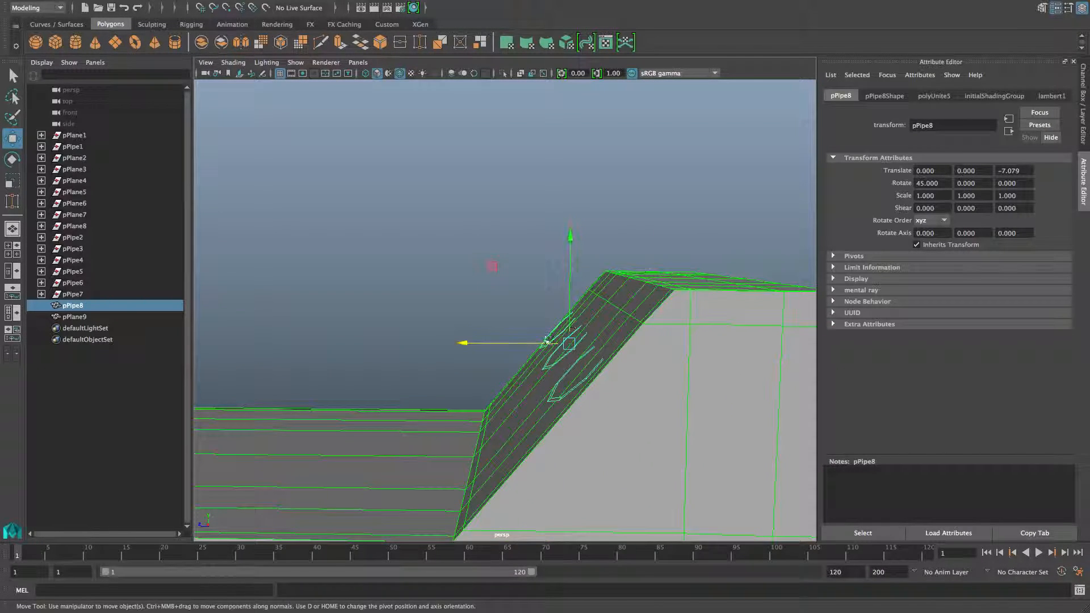
# Rotate the ring copies to about 50.128 degrees about X in the side view, matching the slope of the face.
pyautogui.press('e')
pyautogui.keyDown('alt'); pyautogui.moveTo(515, 257); pyautogui.dragTo(523, 275); pyautogui.keyUp('alt')
pyautogui.press('space')
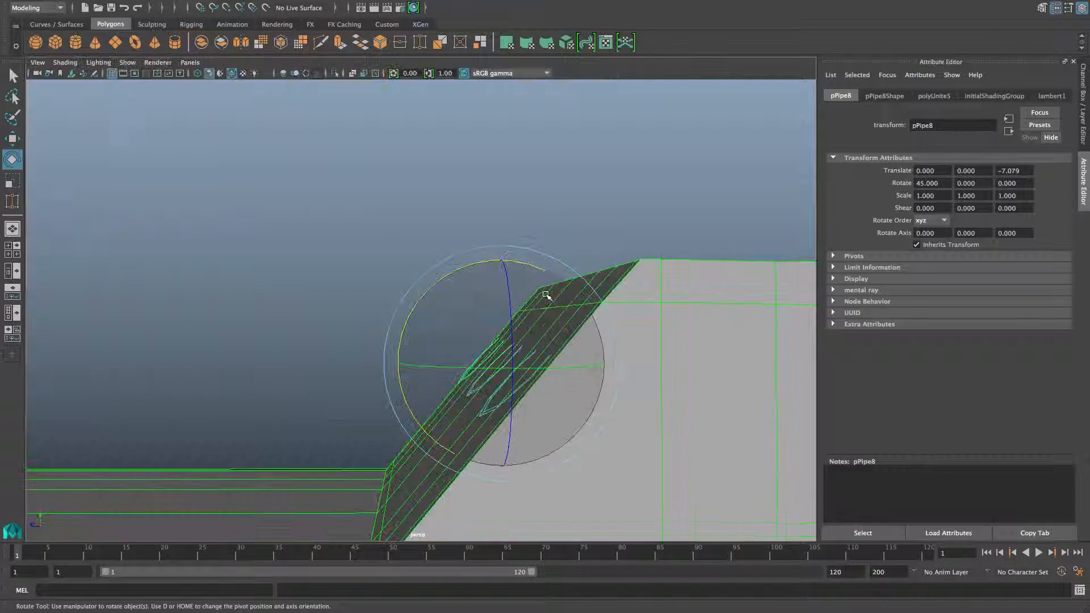
pyautogui.press('space')
pyautogui.click(12, 249)
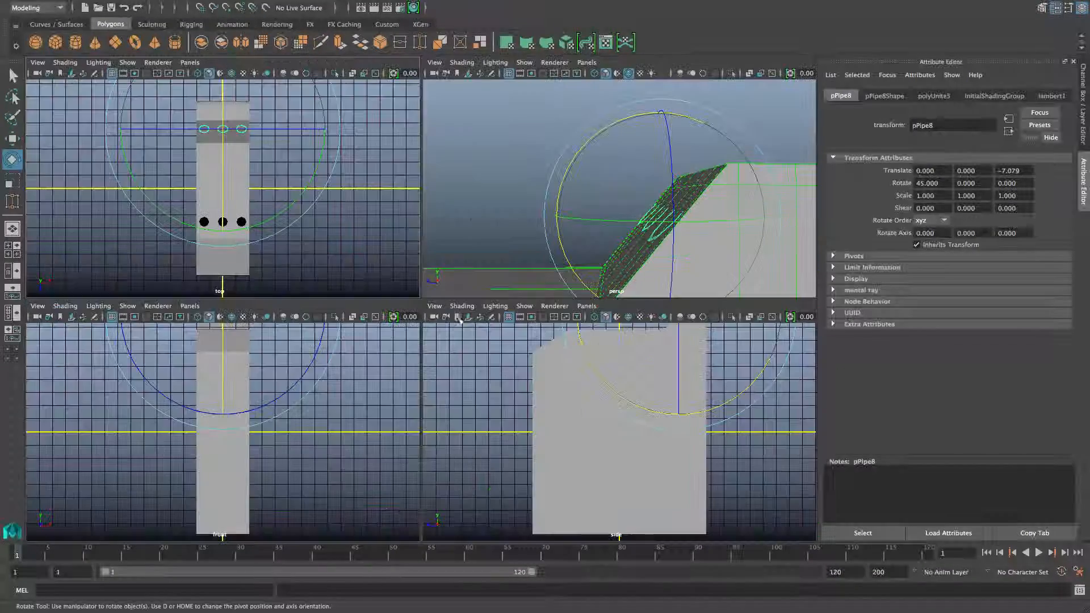
pyautogui.press('space')
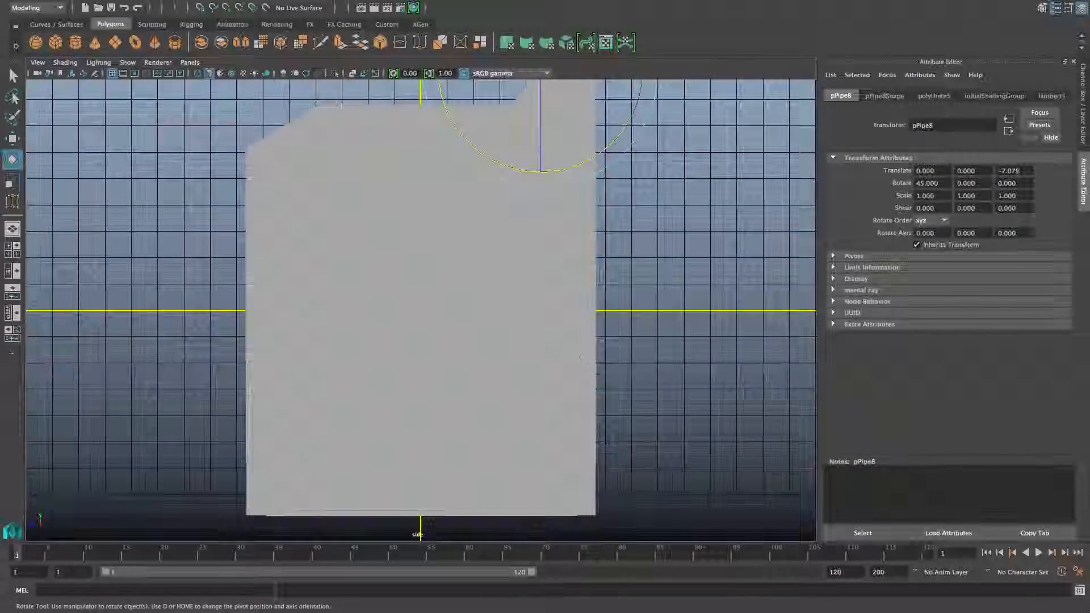
pyautogui.scroll(-3, 530, 413)
pyautogui.scroll(5, 530, 412)
pyautogui.scroll(5, 530, 402)
pyautogui.keyDown('alt'); pyautogui.moveTo(574, 320); pyautogui.dragTo(462, 418, button='middle'); pyautogui.keyUp('alt')
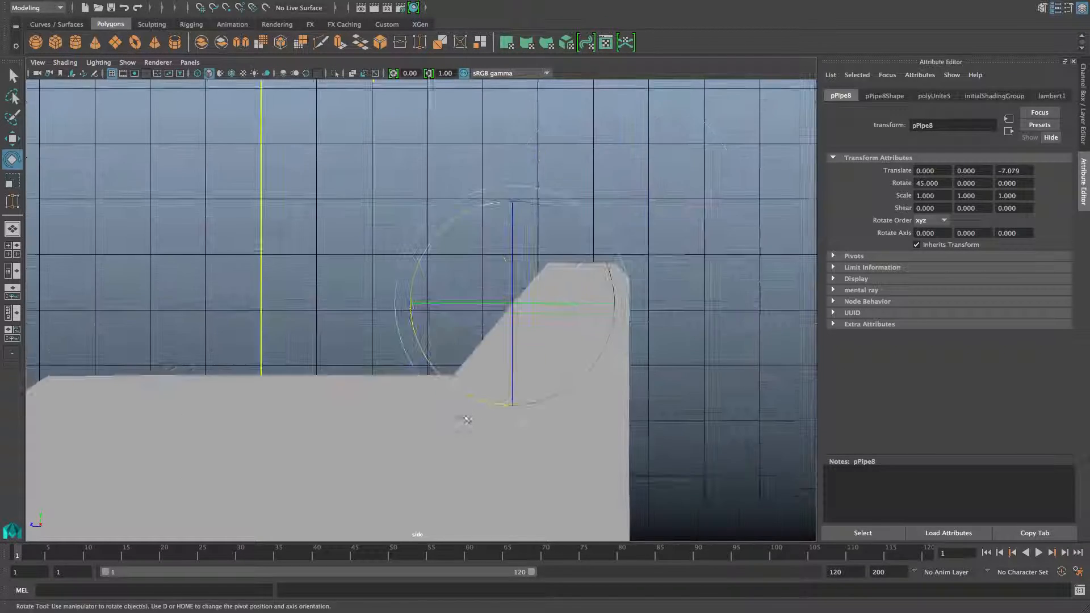
pyautogui.scroll(4, 505, 414)
pyautogui.keyDown('alt'); pyautogui.moveTo(558, 398); pyautogui.dragTo(445, 406, button='middle'); pyautogui.keyUp('alt')
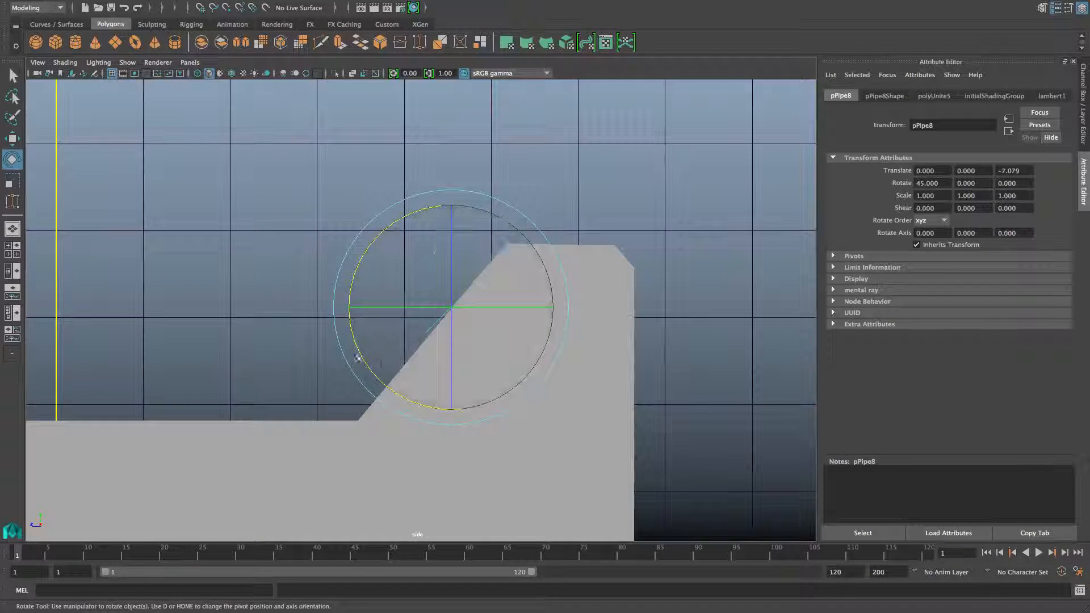
pyautogui.moveTo(360, 352); pyautogui.dragTo(365, 357)
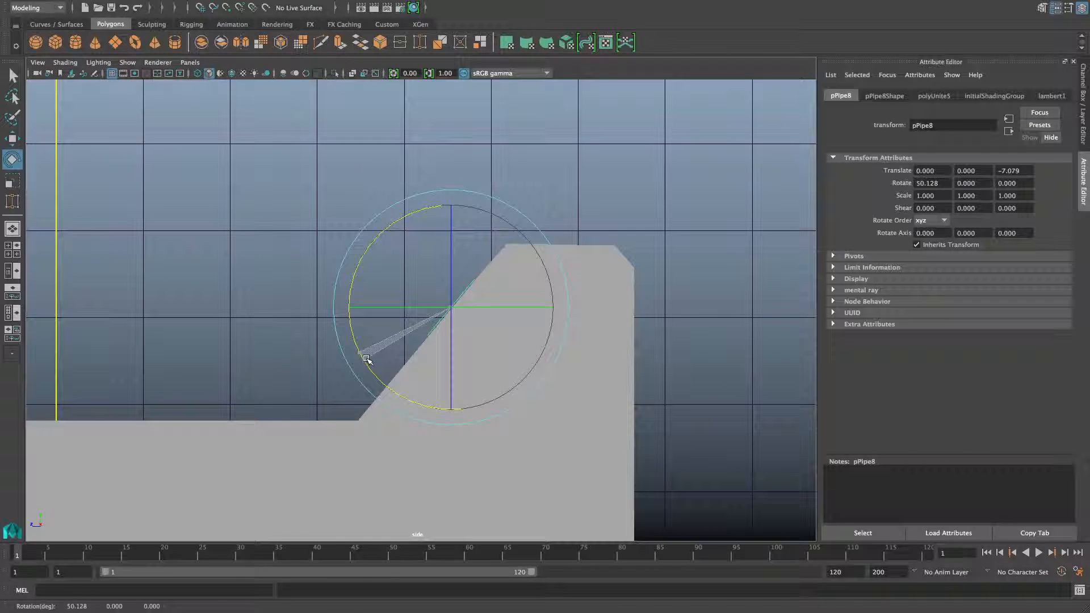
pyautogui.moveTo(367, 360); pyautogui.dragTo(367, 360)
# Preview the body smoothed, return it to the unsmoothed display and inspect how the rings lie against the sloped face.
pyautogui.click(601, 297)
pyautogui.press('3')
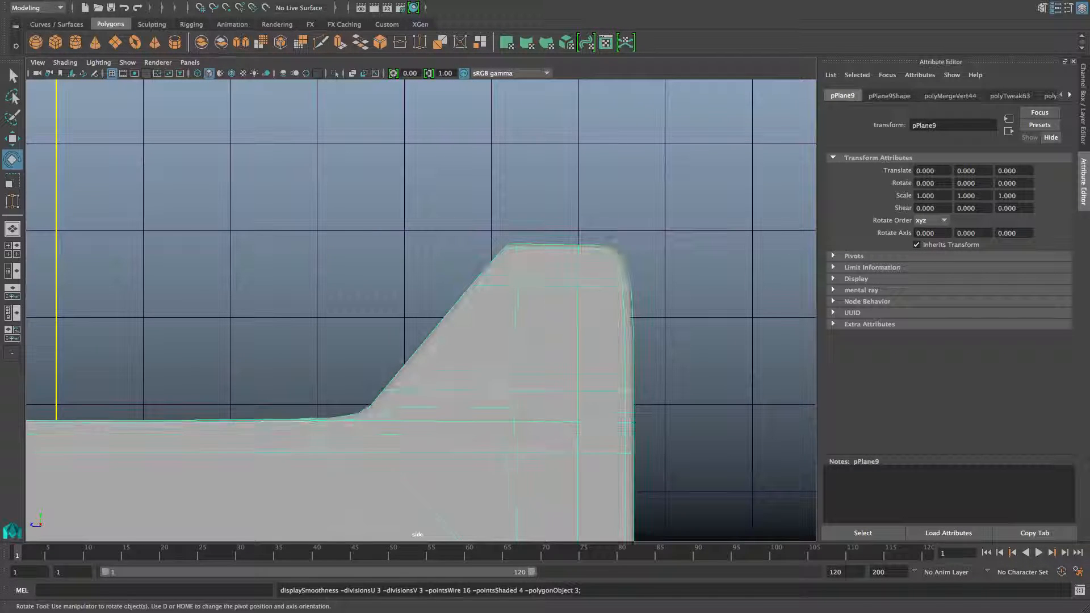
pyautogui.press('space')
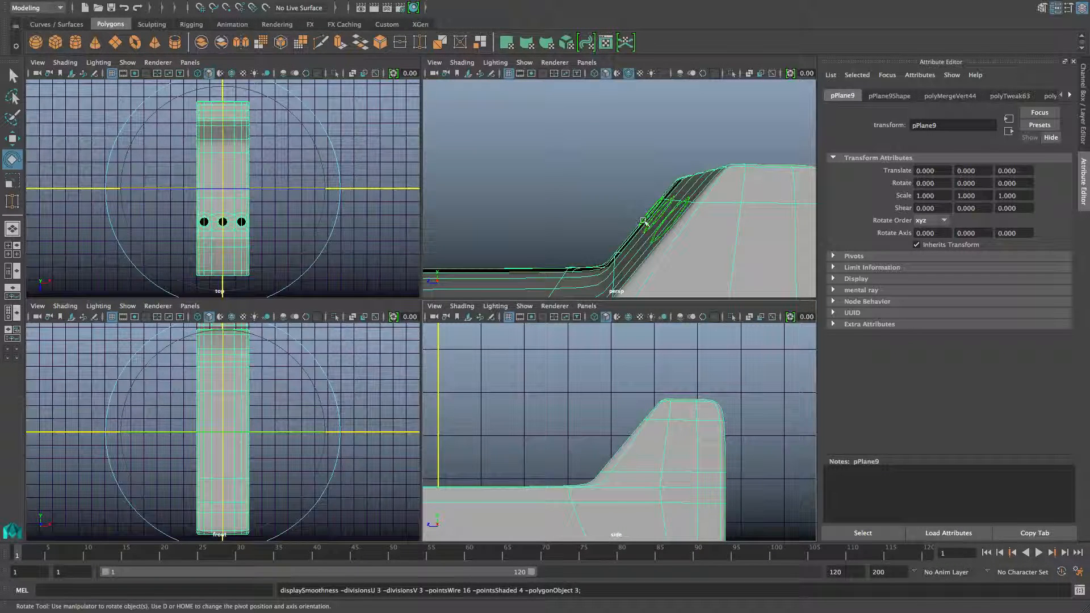
pyautogui.keyDown('alt'); pyautogui.moveTo(661, 242); pyautogui.dragTo(593, 267, button='middle'); pyautogui.keyUp('alt')
pyautogui.press('1')
pyautogui.keyDown('alt'); pyautogui.moveTo(594, 265); pyautogui.dragTo(658, 273); pyautogui.keyUp('alt')
pyautogui.scroll(-5, 625, 220)
pyautogui.press('space')
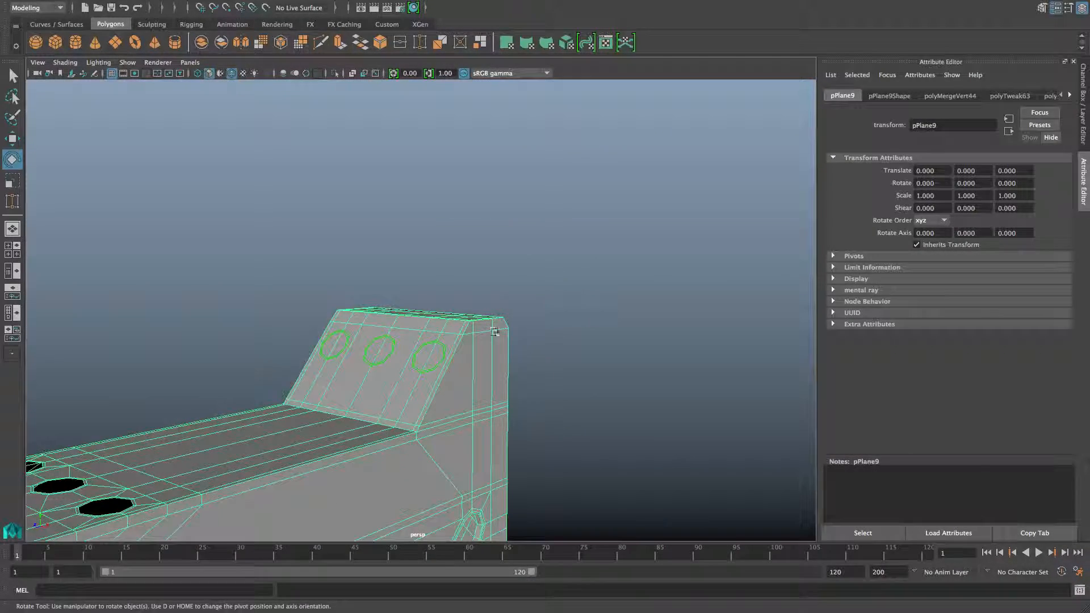
pyautogui.keyDown('alt'); pyautogui.moveTo(495, 331); pyautogui.dragTo(519, 322); pyautogui.keyUp('alt')
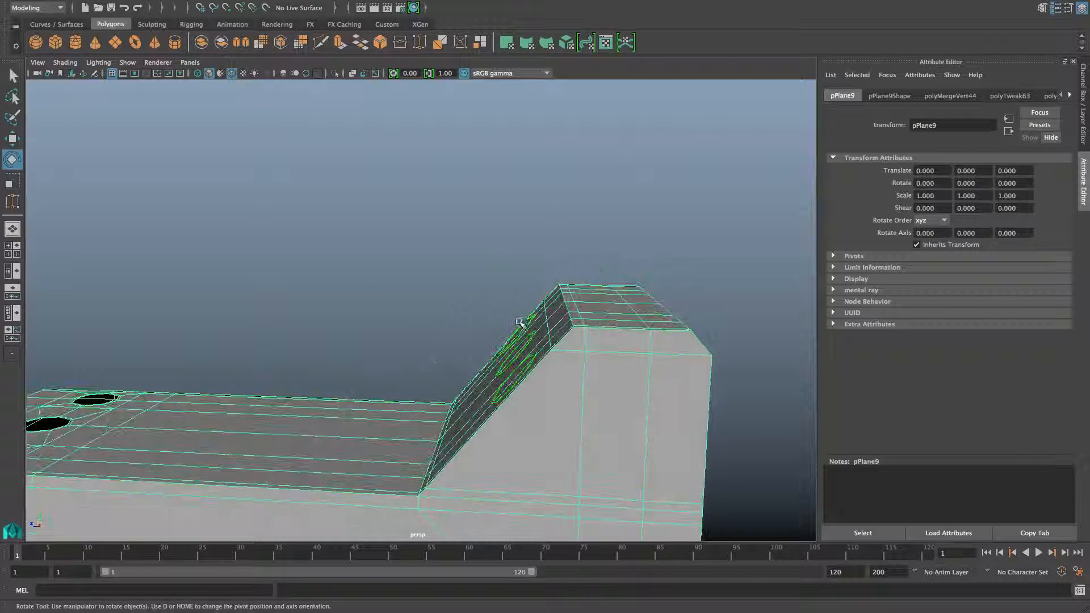
# Select the ring copies and set the Move tool's axis orientation to Component.
pyautogui.click(520, 323)
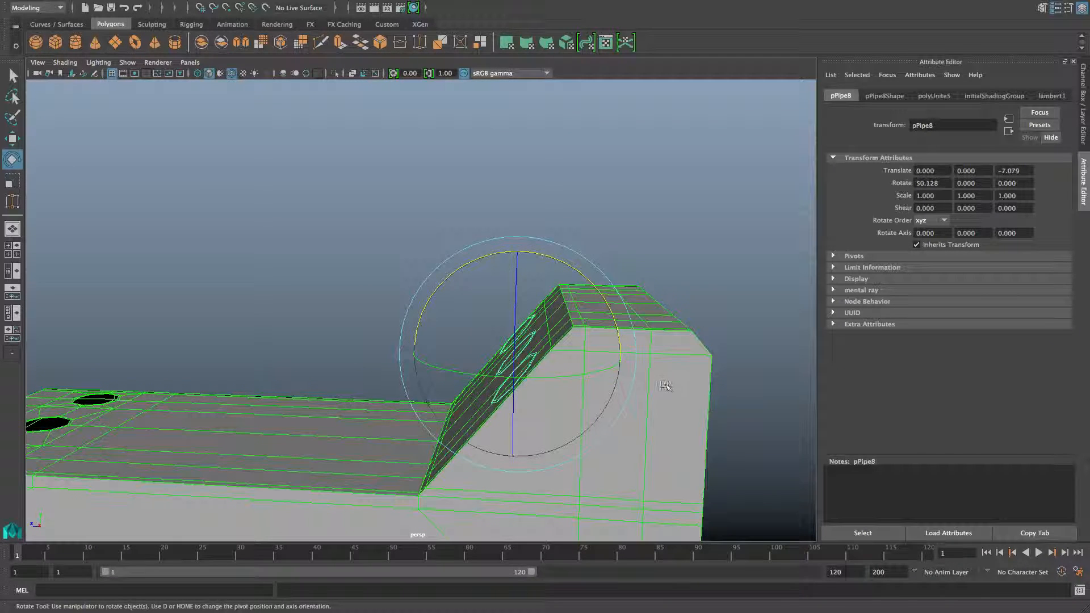
pyautogui.press('w')
pyautogui.keyDown('alt'); pyautogui.moveTo(593, 372); pyautogui.dragTo(493, 349); pyautogui.keyUp('alt')
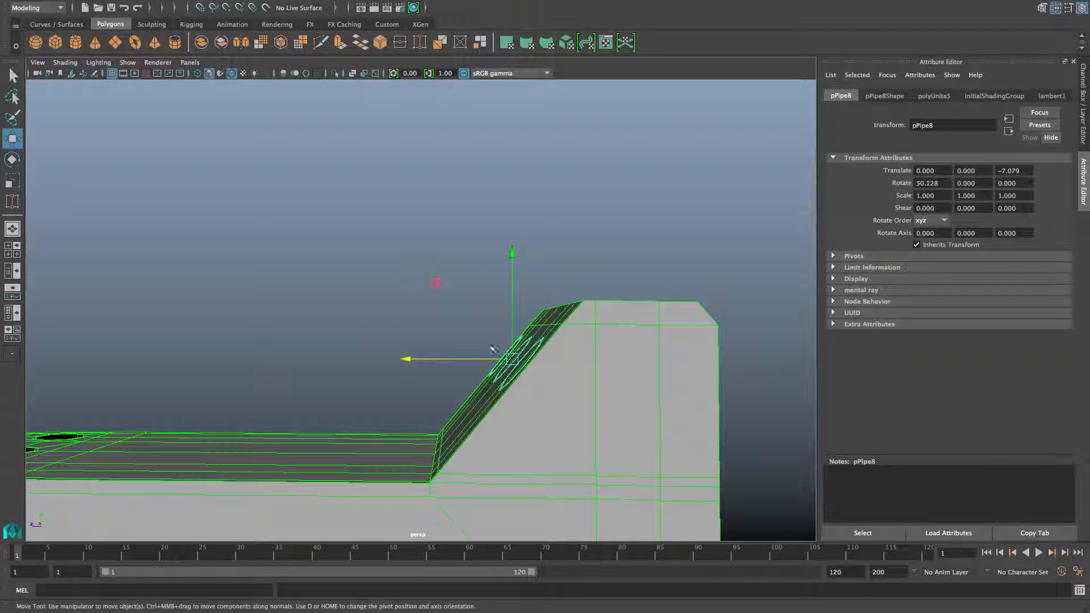
pyautogui.doubleClick(14, 139)
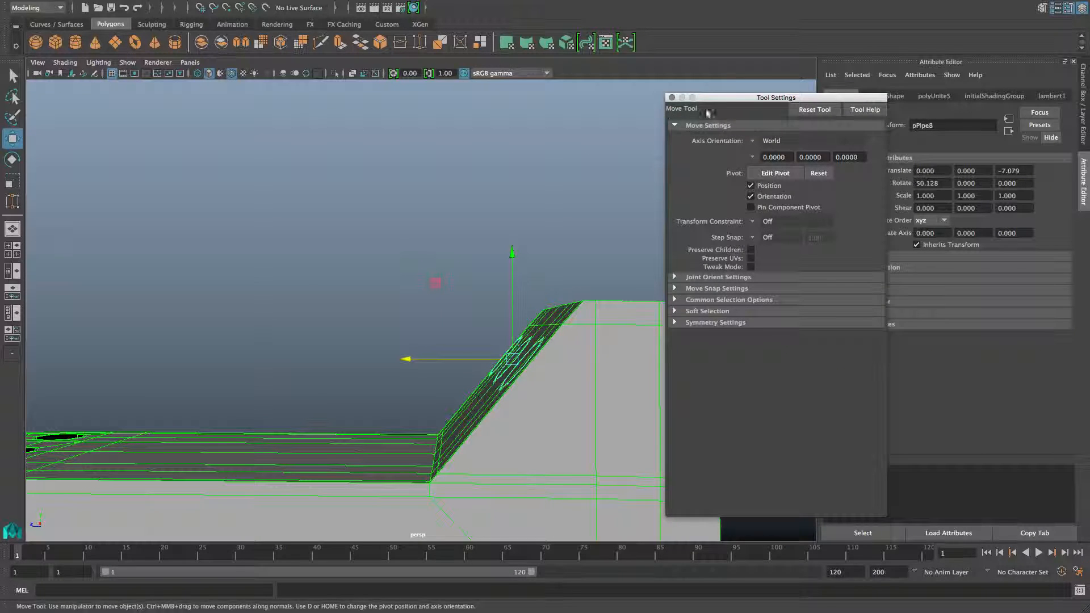
pyautogui.moveTo(709, 98); pyautogui.dragTo(98, 102)
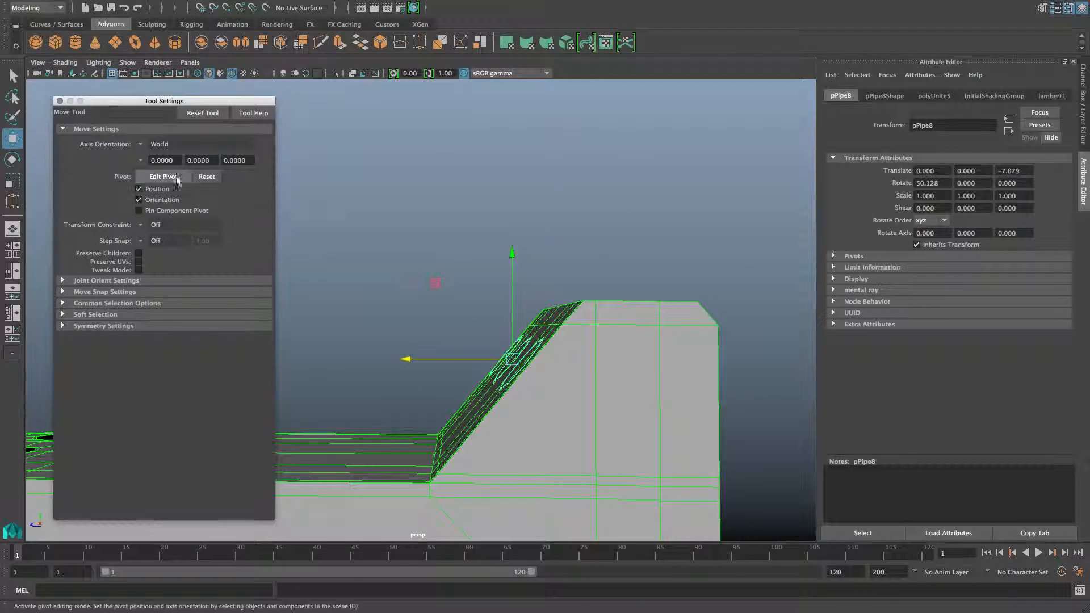
pyautogui.click(146, 145)
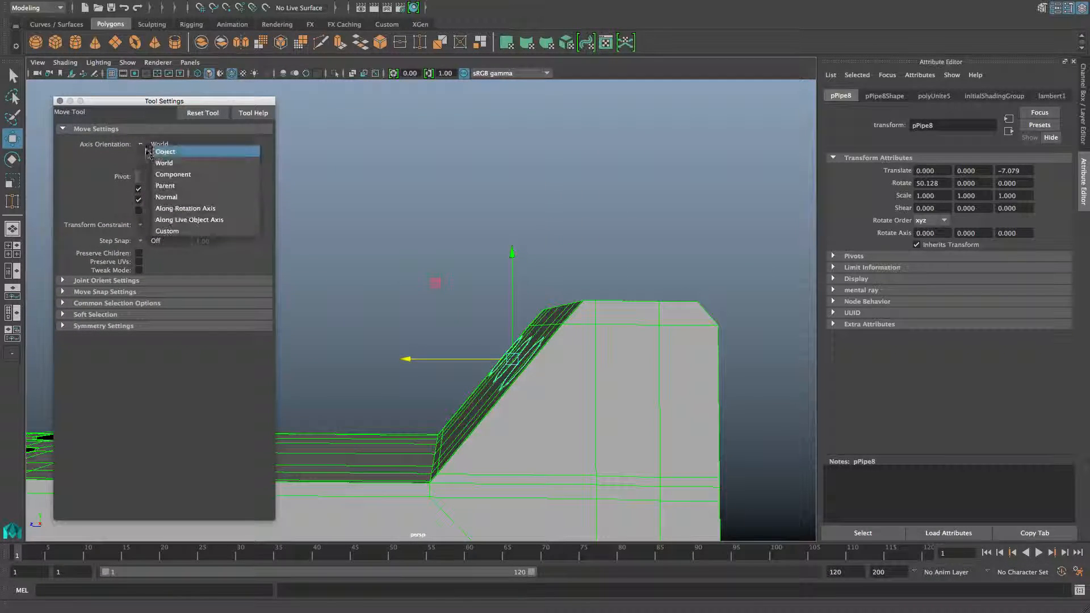
pyautogui.click(173, 175)
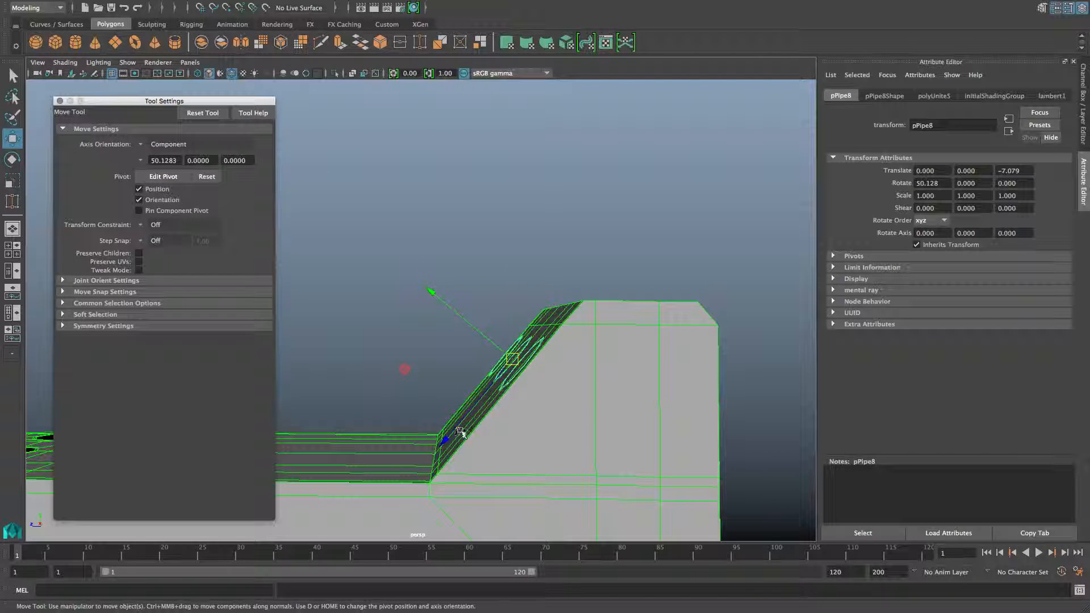
# Slide the ring copies up along the sloped face to Translate Y 0.320 and Z -7.347.
pyautogui.moveTo(458, 427); pyautogui.dragTo(515, 417)
pyautogui.keyDown('alt'); pyautogui.moveTo(511, 366); pyautogui.dragTo(473, 363); pyautogui.keyUp('alt')
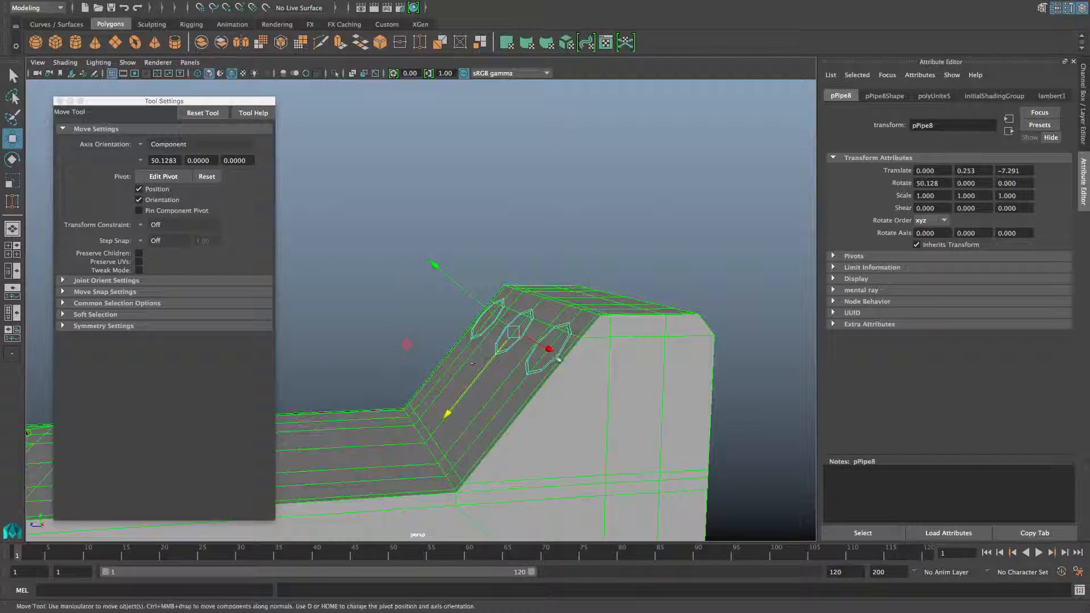
pyautogui.keyDown('alt'); pyautogui.moveTo(694, 334); pyautogui.dragTo(643, 336); pyautogui.keyUp('alt')
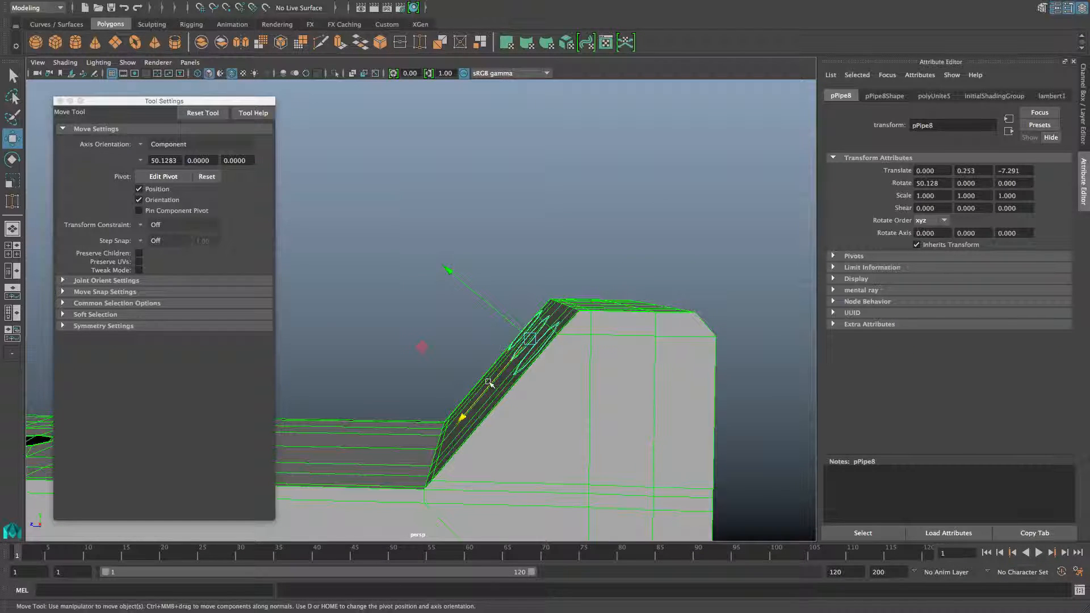
pyautogui.moveTo(492, 383); pyautogui.dragTo(546, 382)
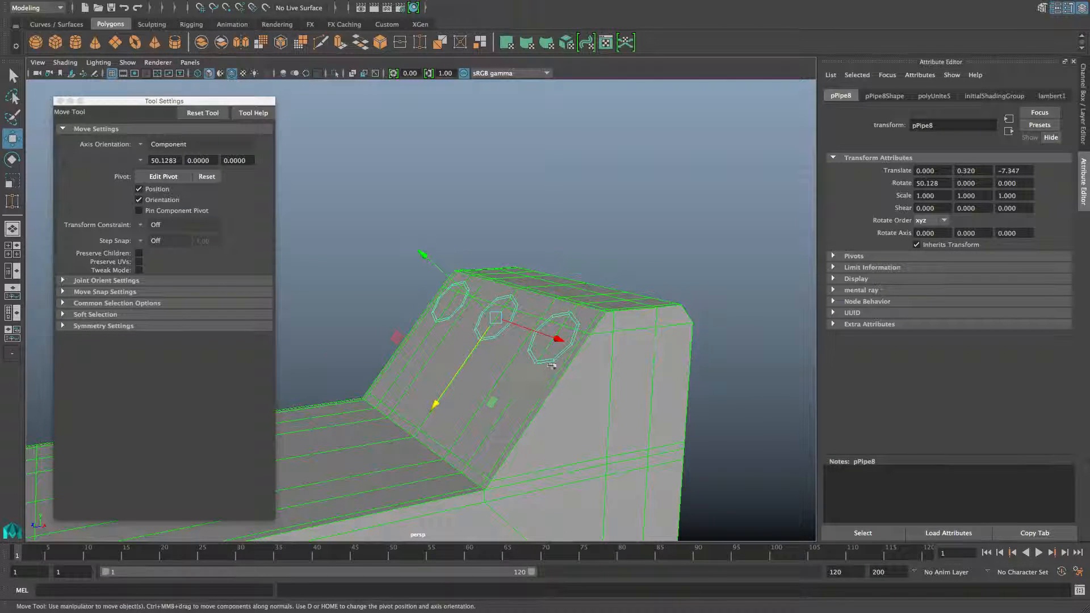
# Slide the edge loop around the raised end upward, closer to its top edge, with the Slide Edge Tool.
pyautogui.keyDown('alt'); pyautogui.moveTo(552, 366); pyautogui.dragTo(445, 390, button='middle'); pyautogui.keyUp('alt')
pyautogui.moveTo(514, 385); pyautogui.dragTo(520, 266, button='right')
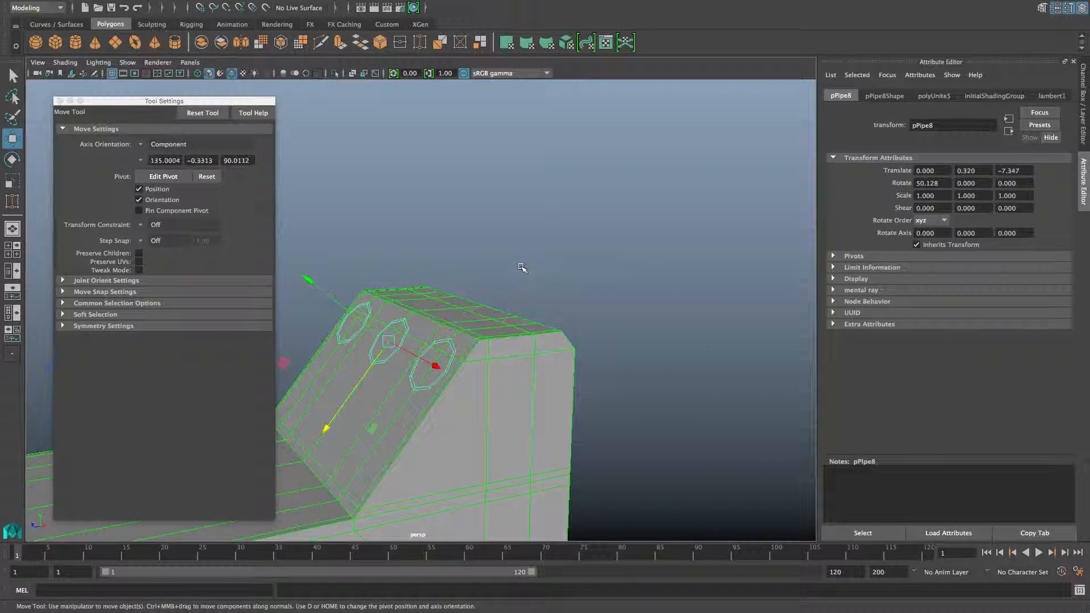
pyautogui.doubleClick(520, 358)
pyautogui.keyDown('alt'); pyautogui.moveTo(533, 370); pyautogui.dragTo(501, 370); pyautogui.keyUp('alt')
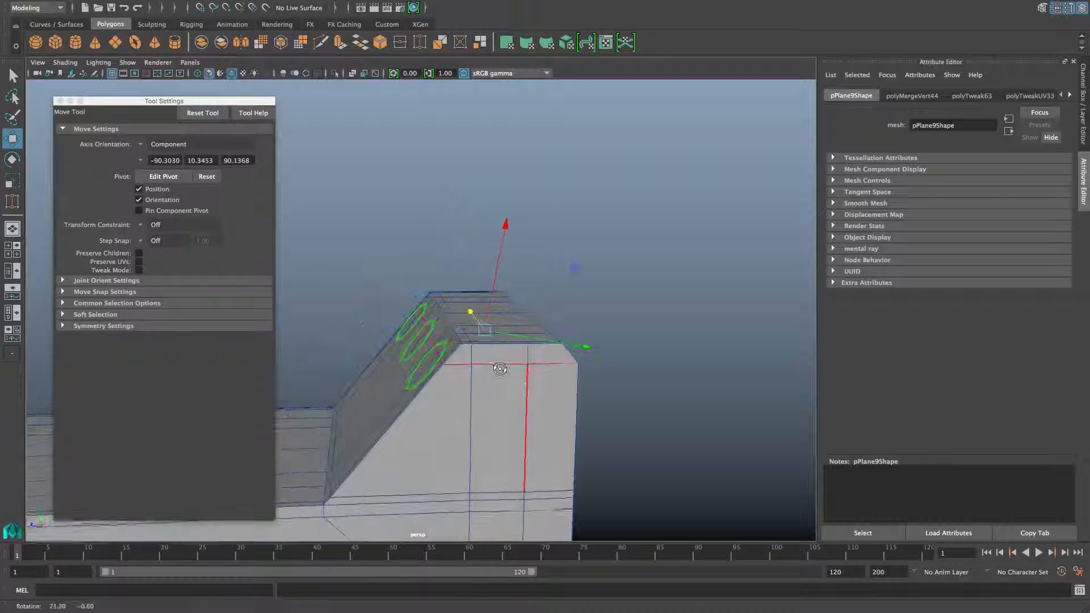
pyautogui.keyDown('alt'); pyautogui.moveTo(621, 404); pyautogui.dragTo(579, 390); pyautogui.keyUp('alt')
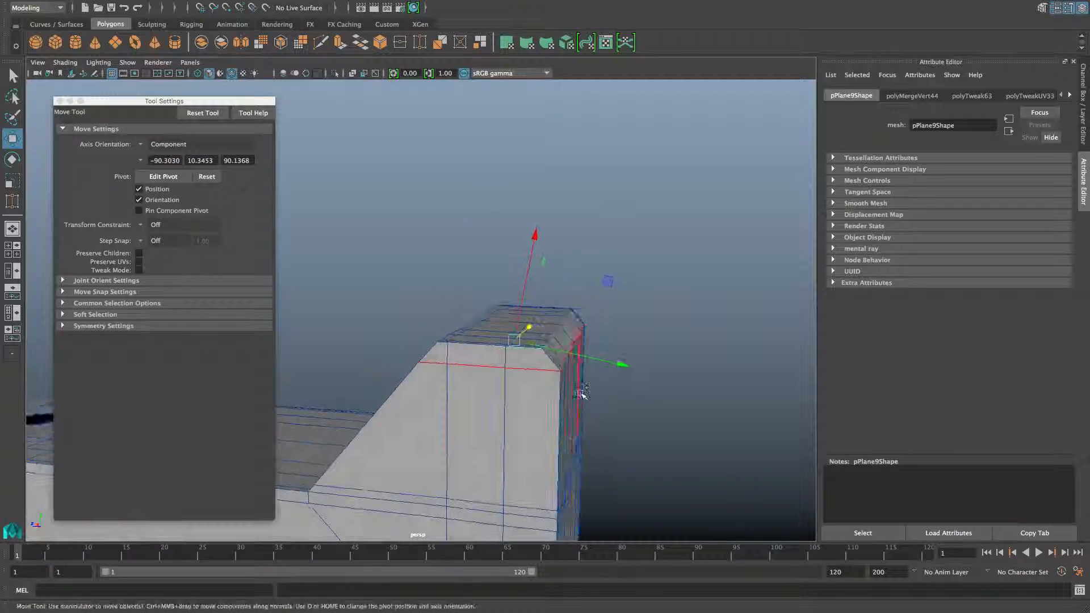
pyautogui.keyDown('shift'); pyautogui.rightClick(583, 393); pyautogui.keyUp('shift')
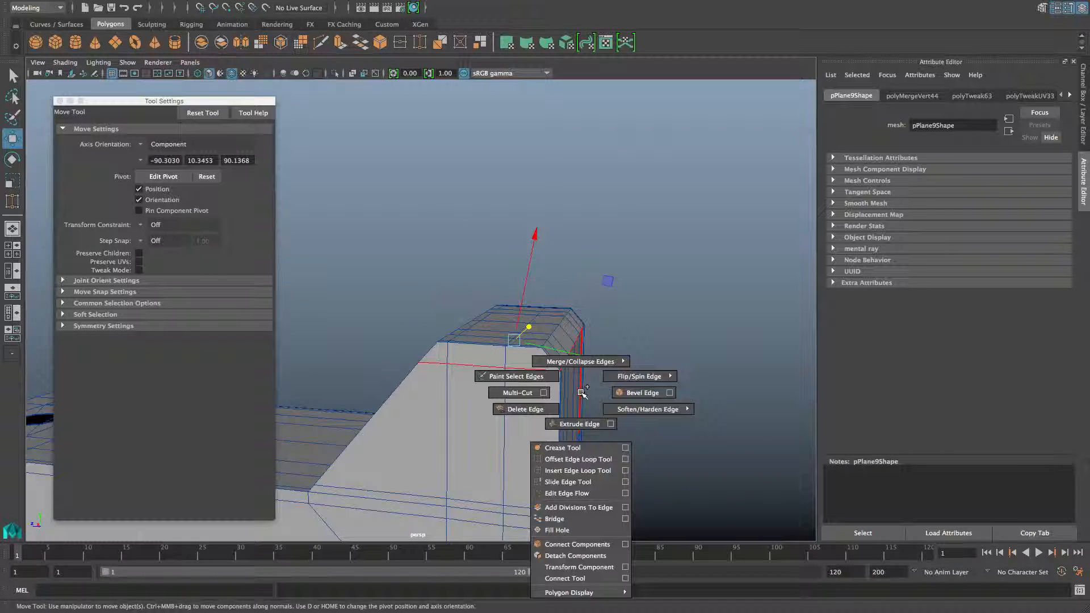
pyautogui.click(568, 482)
pyautogui.keyDown('alt'); pyautogui.moveTo(528, 419); pyautogui.dragTo(584, 428); pyautogui.keyUp('alt')
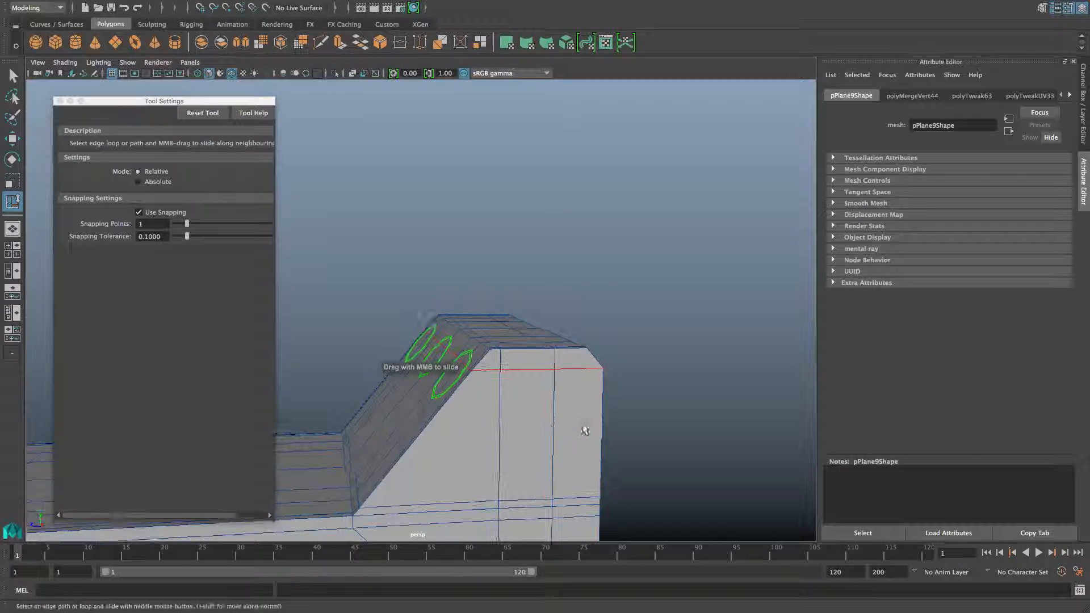
pyautogui.moveTo(555, 407); pyautogui.dragTo(594, 410, button='middle')
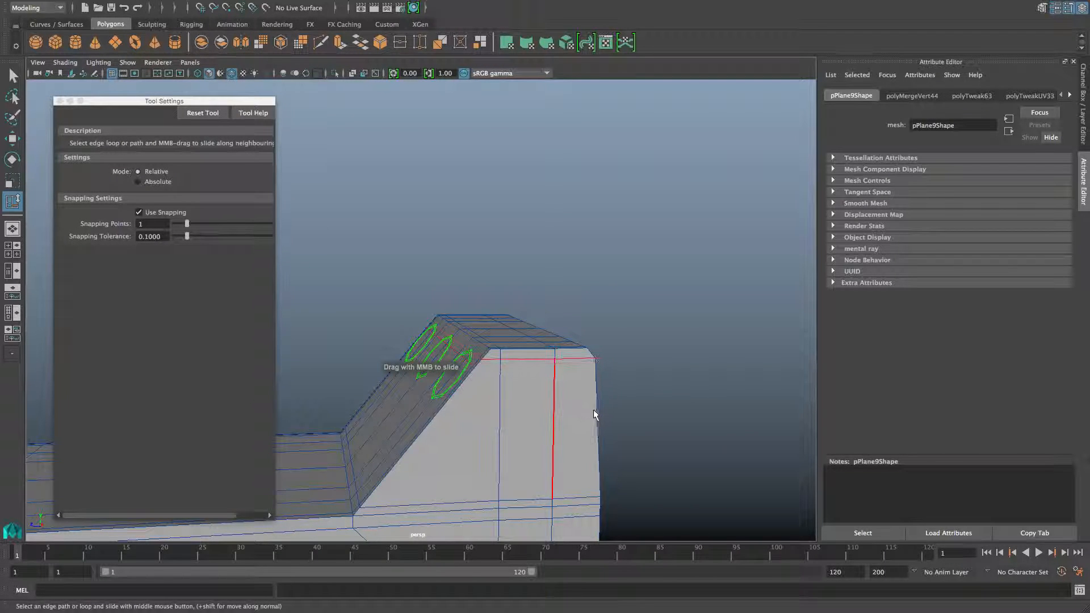
pyautogui.keyDown('alt'); pyautogui.moveTo(591, 414); pyautogui.dragTo(545, 407); pyautogui.keyUp('alt')
pyautogui.moveTo(545, 404); pyautogui.dragTo(557, 402, button='middle')
pyautogui.keyDown('alt'); pyautogui.moveTo(564, 406); pyautogui.dragTo(541, 404); pyautogui.keyUp('alt')
# Preview the body smoothed, return to the unsmoothed display and check the rings' clearance from the slid edge loop.
pyautogui.press('3')
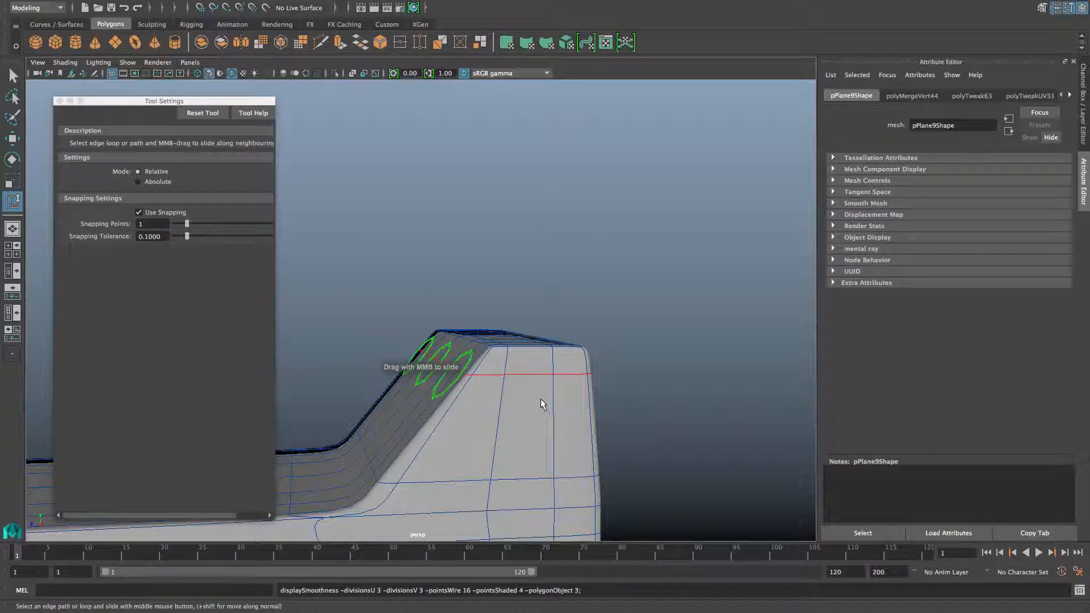
pyautogui.press('1')
pyautogui.keyDown('alt'); pyautogui.moveTo(527, 400); pyautogui.dragTo(622, 420); pyautogui.keyUp('alt')
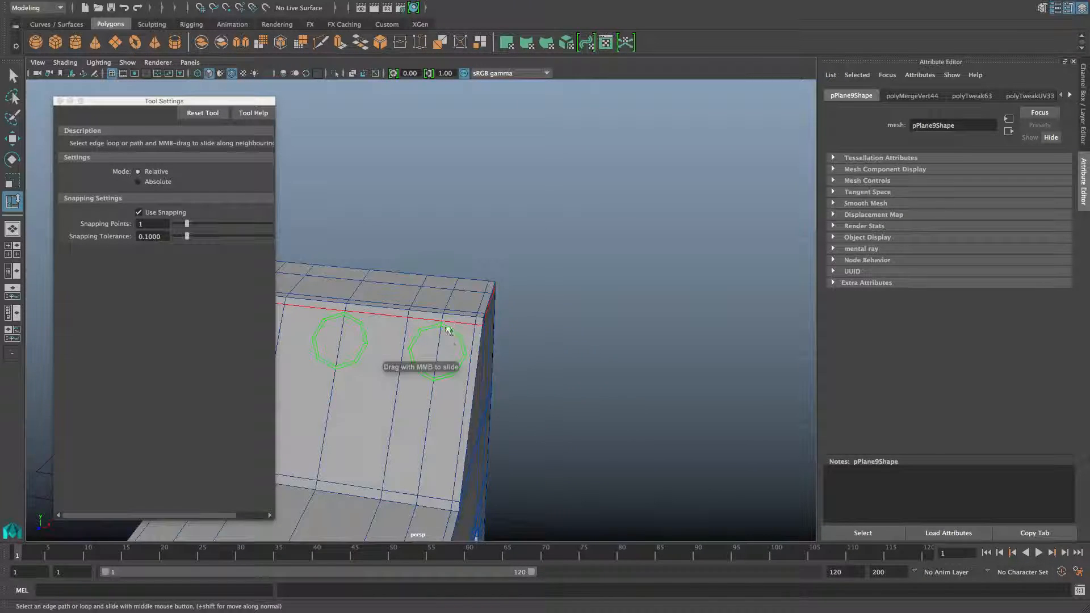
pyautogui.keyDown('alt'); pyautogui.moveTo(492, 403); pyautogui.dragTo(402, 414); pyautogui.keyUp('alt')
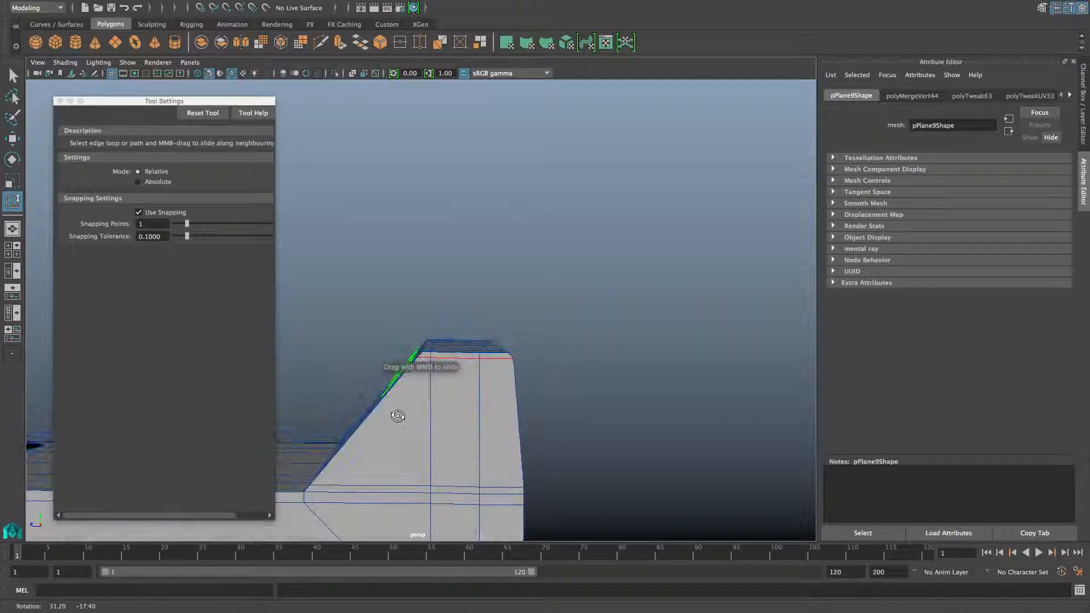
# Reset the Move tool to World axes and move the raised end's upper rear corner vertices slightly inward along Z.
pyautogui.press('F8')
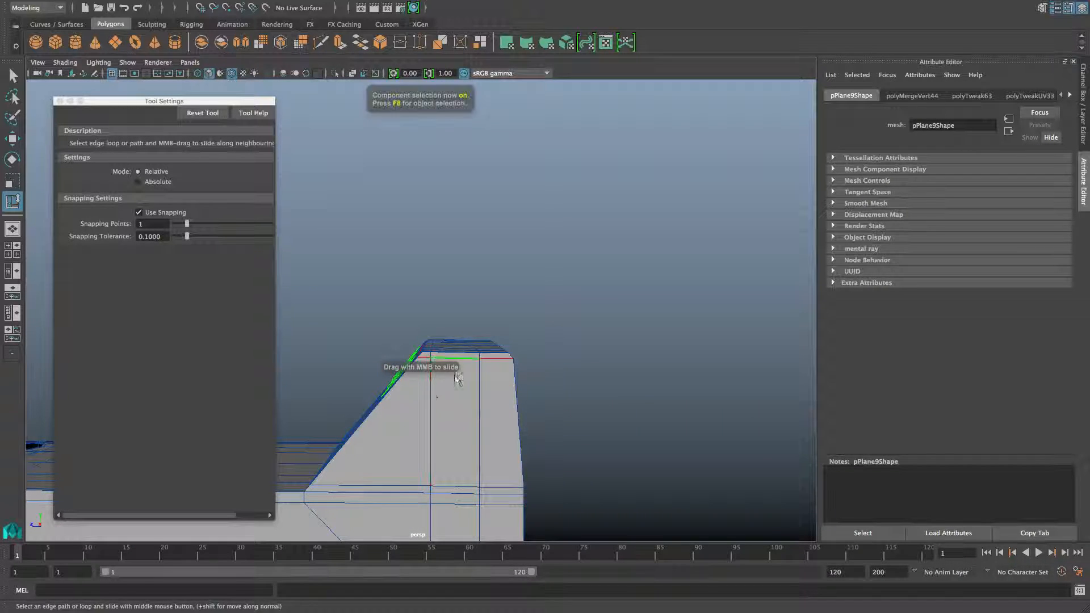
pyautogui.moveTo(496, 288); pyautogui.dragTo(443, 291, button='right')
pyautogui.press('q')
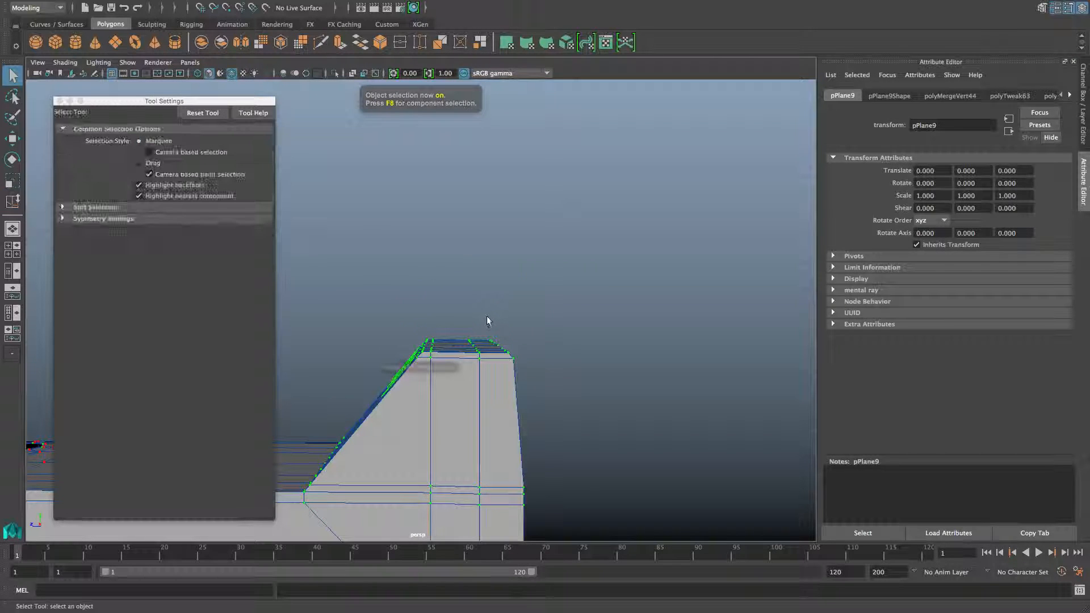
pyautogui.moveTo(486, 319); pyautogui.dragTo(526, 366)
pyautogui.keyDown('alt'); pyautogui.moveTo(557, 426); pyautogui.dragTo(521, 415); pyautogui.keyUp('alt')
pyautogui.press('w')
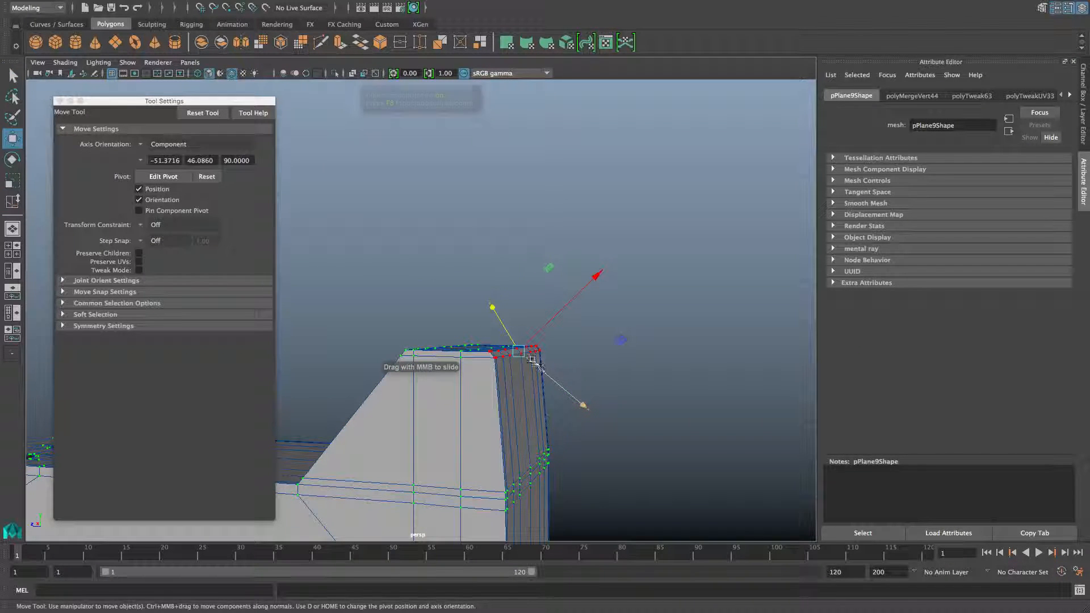
pyautogui.keyDown('alt'); pyautogui.moveTo(530, 363); pyautogui.dragTo(553, 382); pyautogui.keyUp('alt')
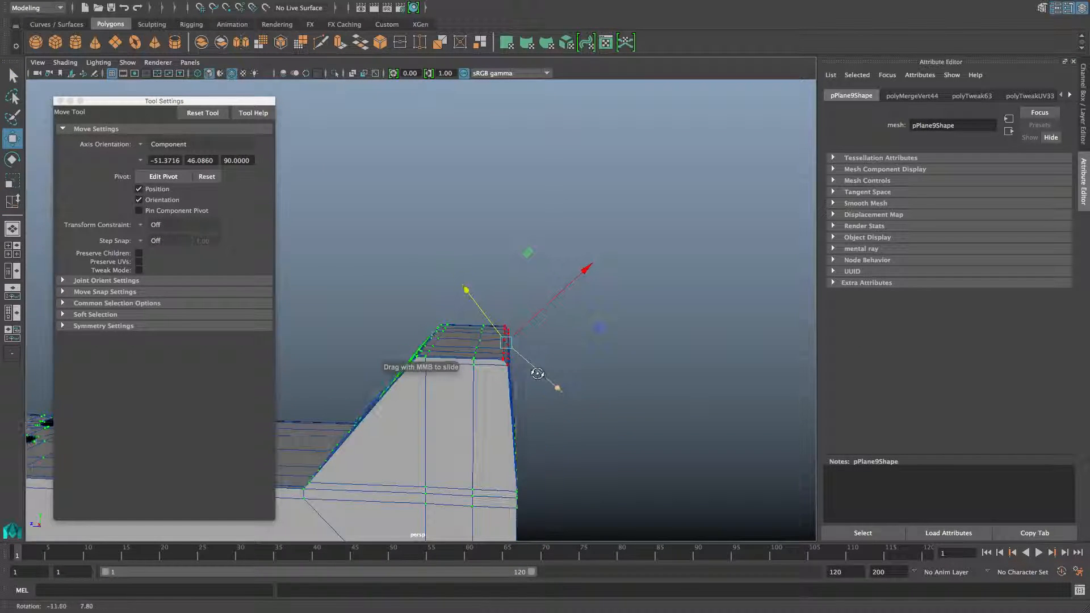
pyautogui.click(217, 114)
pyautogui.moveTo(472, 344); pyautogui.dragTo(464, 344)
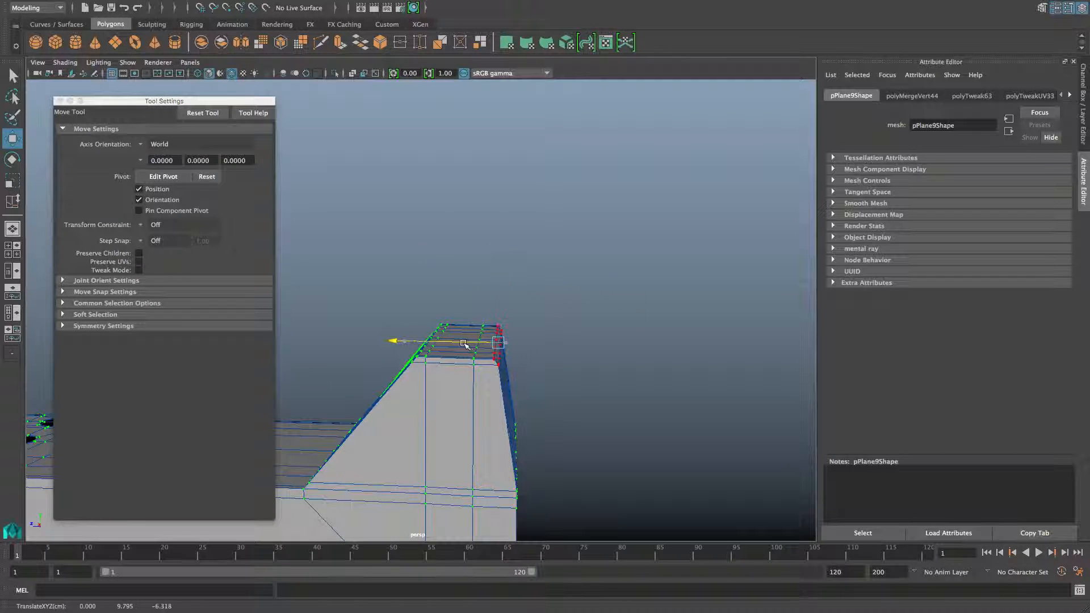
# Preview the smoothed body, then keep only the end vertices of the raised end's rear top row selected and adjust their height slightly.
pyautogui.press('3')
pyautogui.press('1')
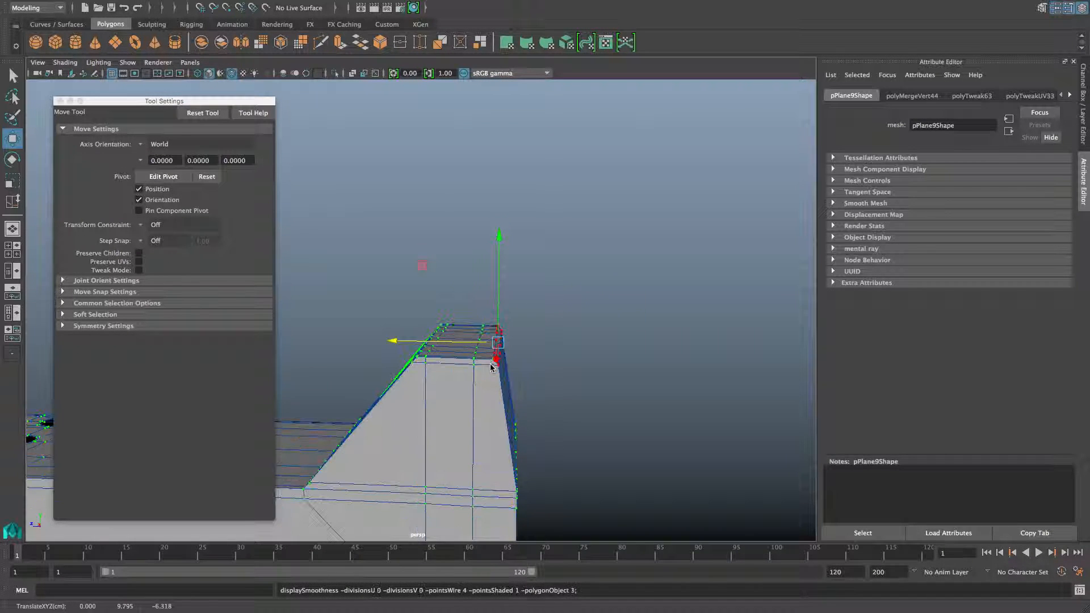
pyautogui.keyDown('alt'); pyautogui.moveTo(492, 368); pyautogui.dragTo(392, 381); pyautogui.keyUp('alt')
pyautogui.click(489, 371)
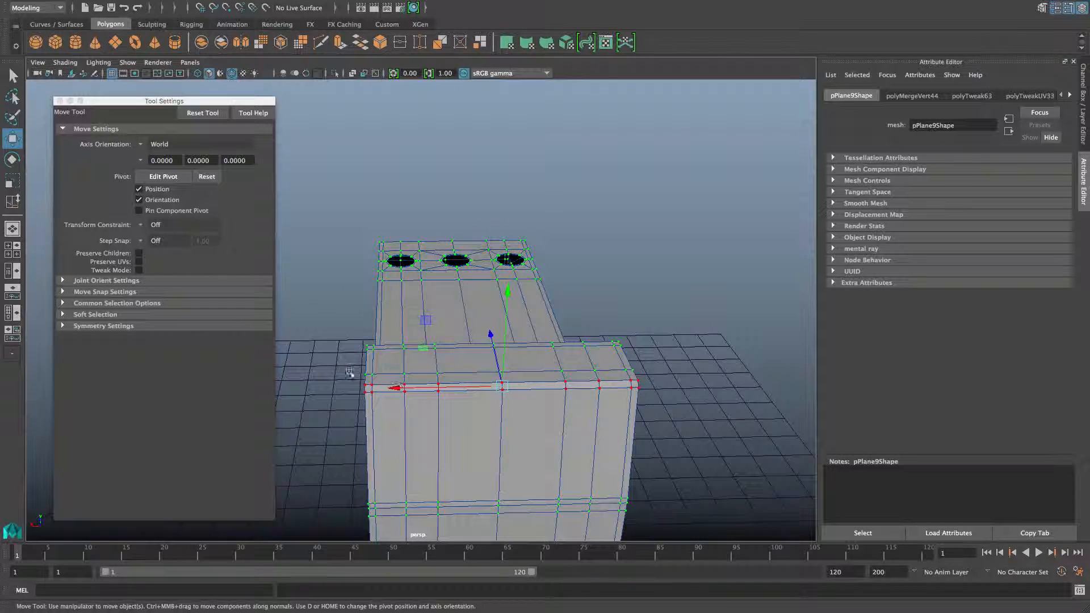
pyautogui.keyDown('ctrl'); pyautogui.moveTo(648, 383); pyautogui.dragTo(648, 383); pyautogui.keyUp('ctrl')
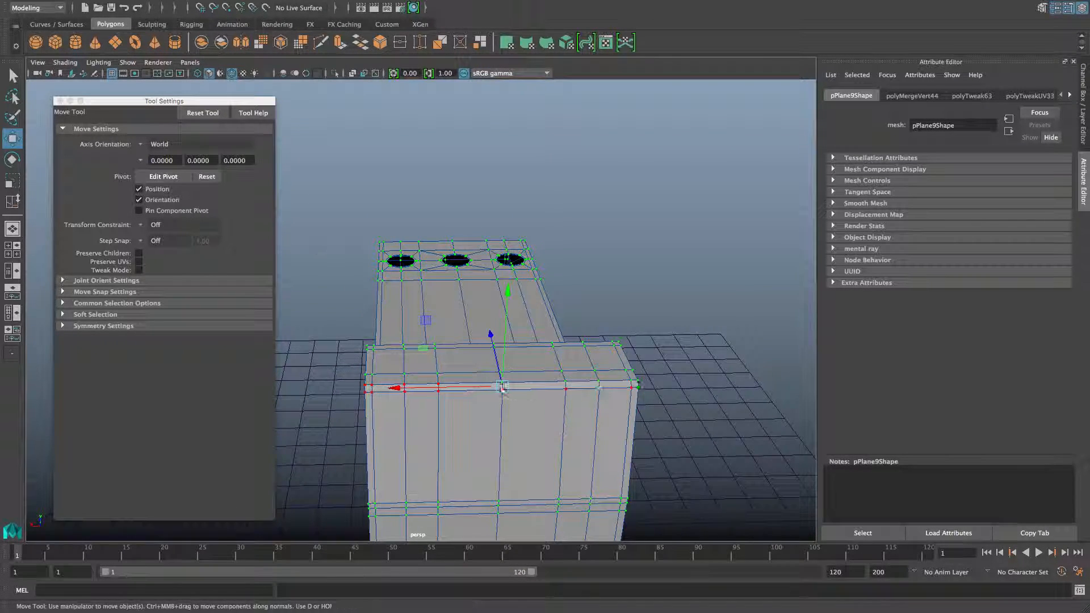
pyautogui.keyDown('alt'); pyautogui.moveTo(493, 382); pyautogui.dragTo(609, 365); pyautogui.keyUp('alt')
pyautogui.moveTo(448, 342); pyautogui.dragTo(366, 376)
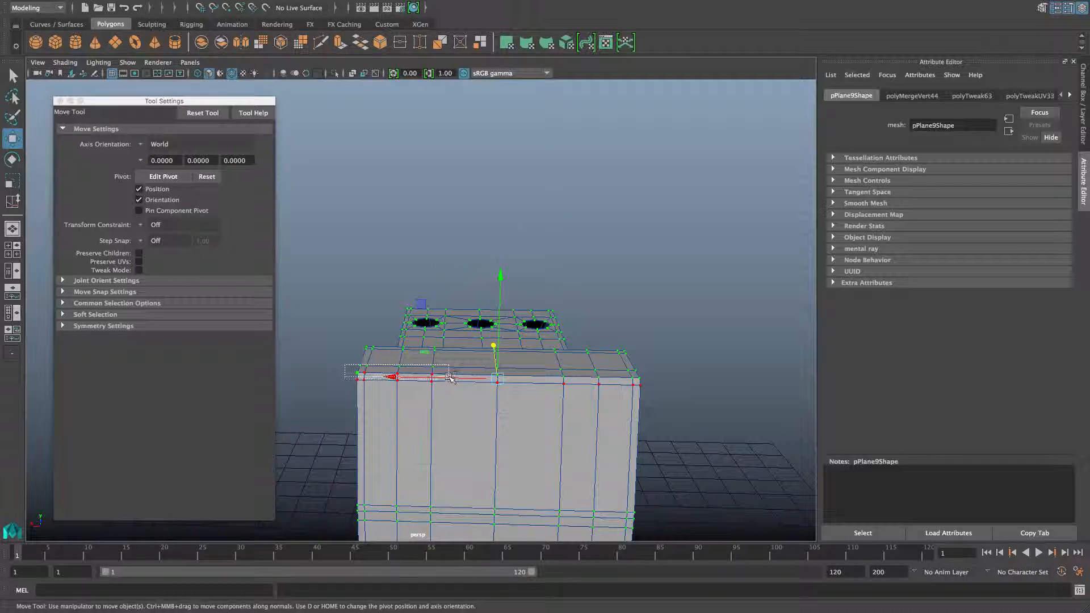
pyautogui.keyDown('alt'); pyautogui.moveTo(451, 378); pyautogui.dragTo(485, 352); pyautogui.keyUp('alt')
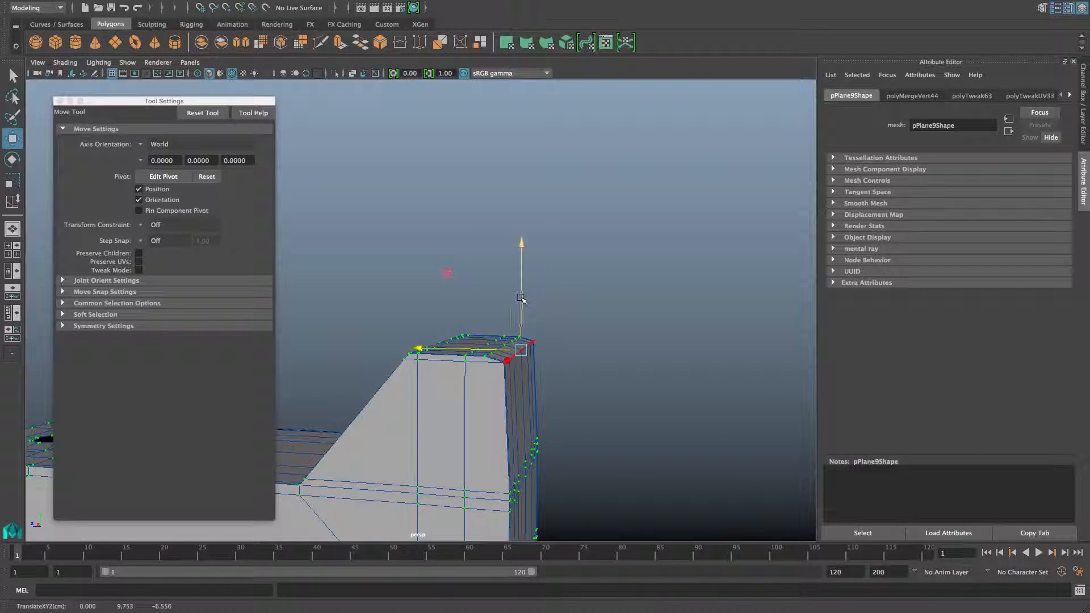
pyautogui.keyDown('alt'); pyautogui.moveTo(527, 326); pyautogui.dragTo(563, 372); pyautogui.keyUp('alt')
pyautogui.keyDown('alt'); pyautogui.moveTo(477, 370); pyautogui.dragTo(443, 385); pyautogui.keyUp('alt')
# Insert two edge loops around the raised end, one through the ring centres and one just below the rings.
pyautogui.press('F8')
pyautogui.keyDown('shift'); pyautogui.moveTo(443, 336); pyautogui.dragTo(423, 384, button='right'); pyautogui.keyUp('shift')
pyautogui.click(371, 353)
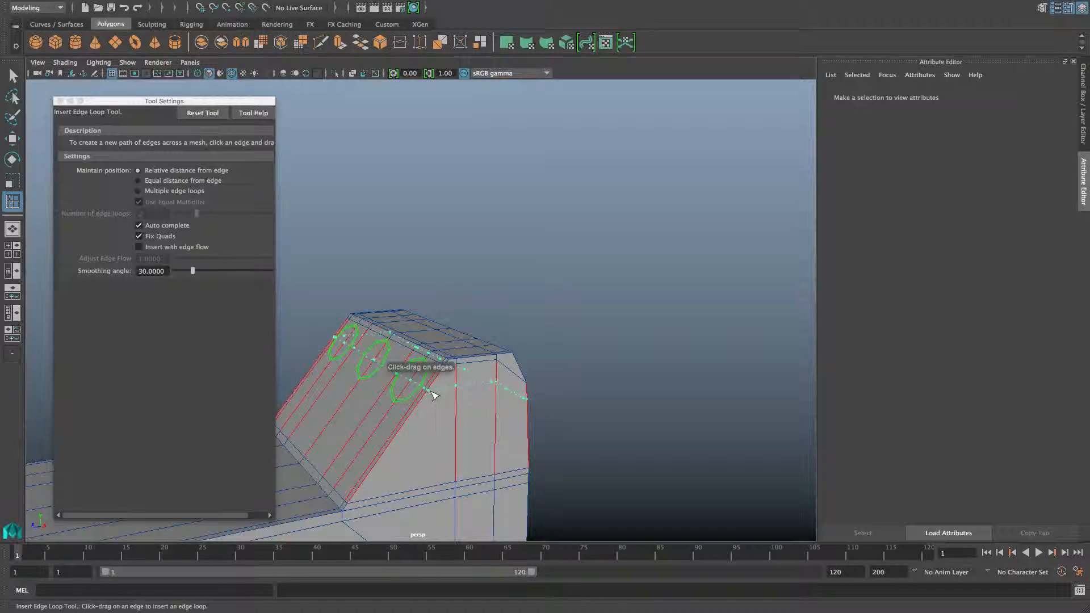
pyautogui.click(431, 392)
pyautogui.moveTo(432, 392)
pyautogui.keyDown('alt'); pyautogui.mouseDown()
pyautogui.moveTo(485, 403)
pyautogui.moveTo(430, 401)
pyautogui.mouseUp(); pyautogui.keyUp('alt')
pyautogui.keyDown('alt'); pyautogui.moveTo(430, 402); pyautogui.dragTo(673, 433, button='right'); pyautogui.keyUp('alt')
pyautogui.keyDown('alt'); pyautogui.moveTo(598, 429); pyautogui.dragTo(519, 402); pyautogui.keyUp('alt')
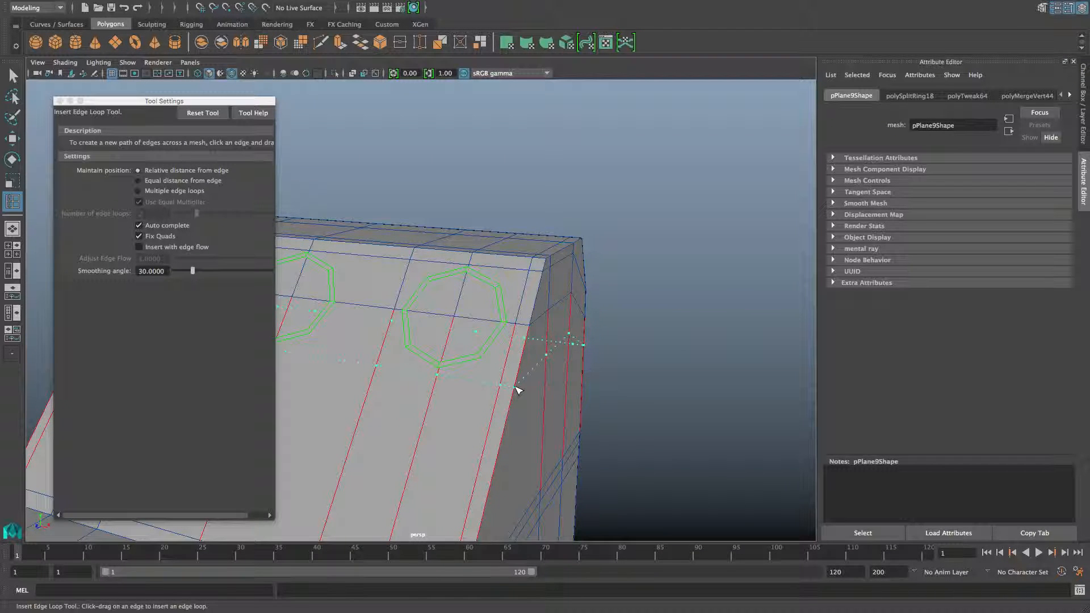
pyautogui.click(518, 388)
pyautogui.keyDown('alt'); pyautogui.moveTo(534, 404); pyautogui.dragTo(457, 375); pyautogui.keyUp('alt')
# Chamfer the body vertex at the centre of each of the three rings with a width of 0.25.
pyautogui.moveTo(449, 288); pyautogui.dragTo(417, 293, button='right')
pyautogui.press('q')
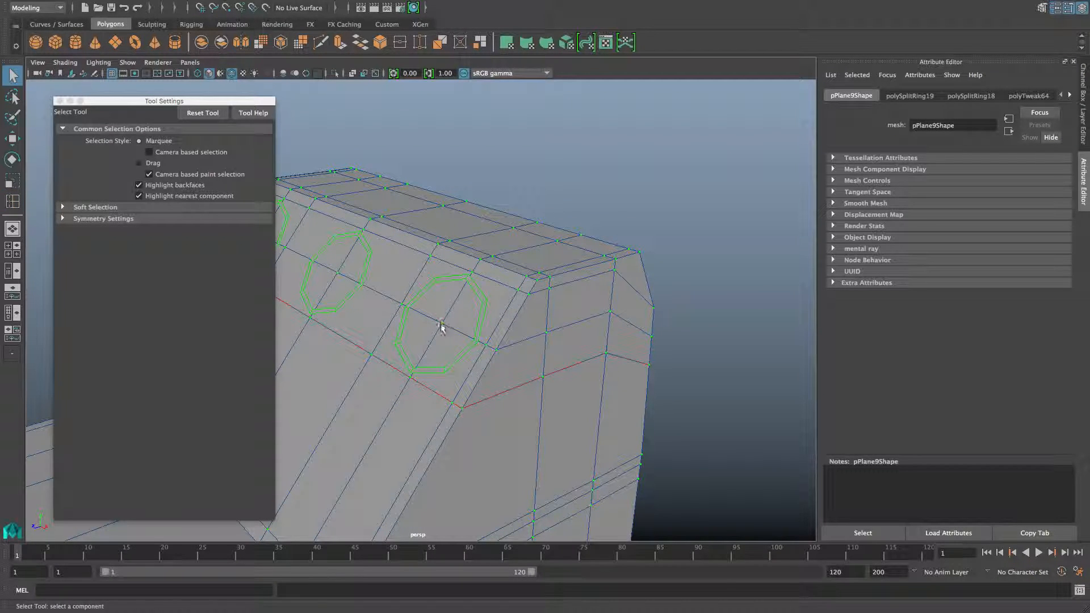
pyautogui.keyDown('shift'); pyautogui.moveTo(441, 328); pyautogui.dragTo(503, 319, button='right'); pyautogui.keyUp('shift')
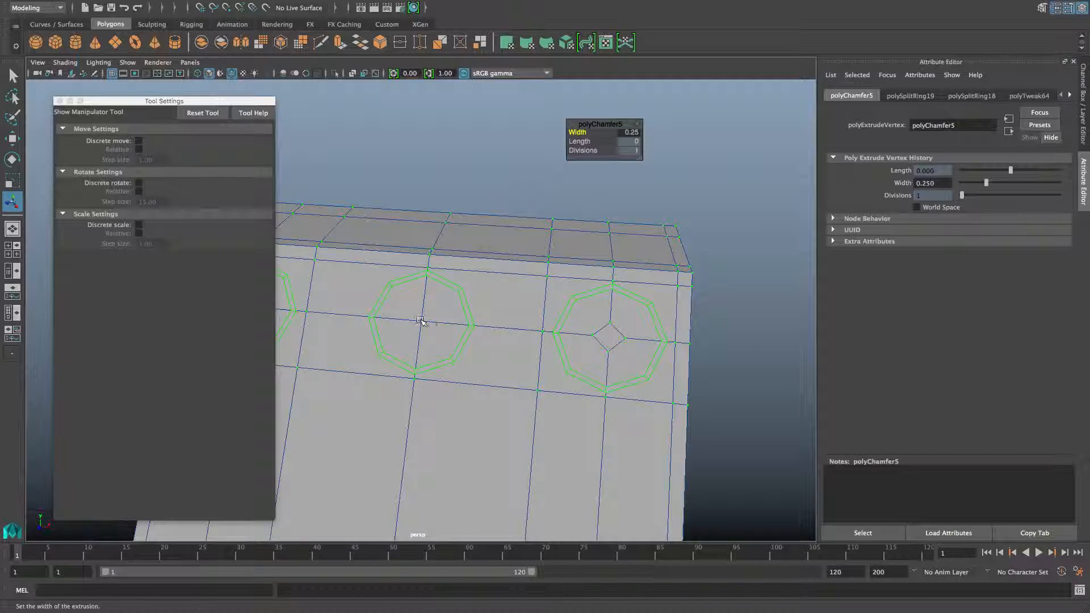
pyautogui.click(420, 320)
pyautogui.keyDown('shift'); pyautogui.moveTo(420, 320); pyautogui.dragTo(466, 321, button='right'); pyautogui.keyUp('shift')
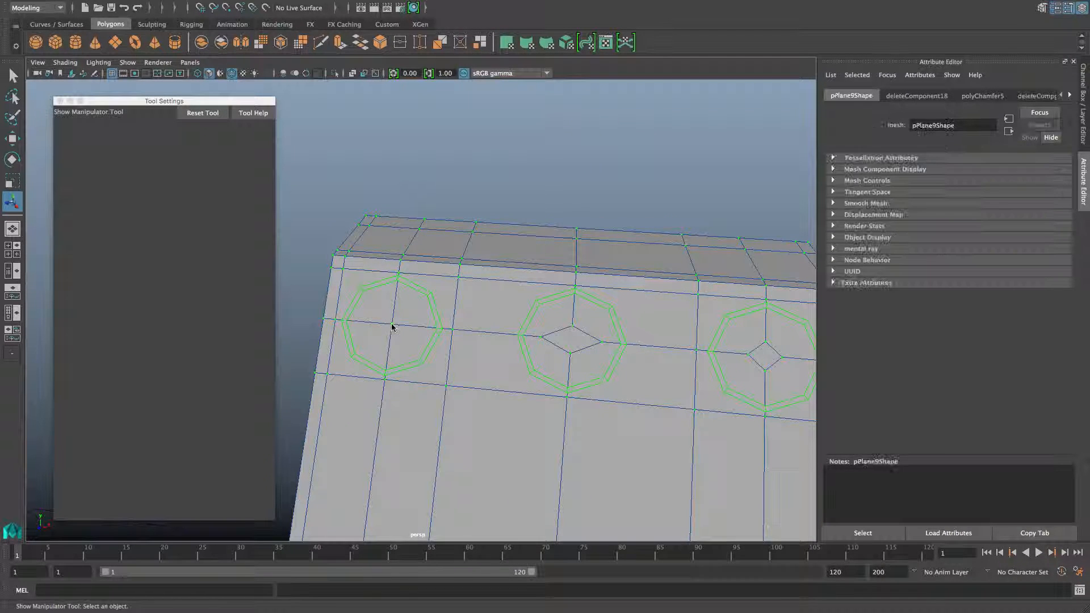
pyautogui.keyDown('shift'); pyautogui.moveTo(392, 328); pyautogui.dragTo(449, 324, button='right'); pyautogui.keyUp('shift')
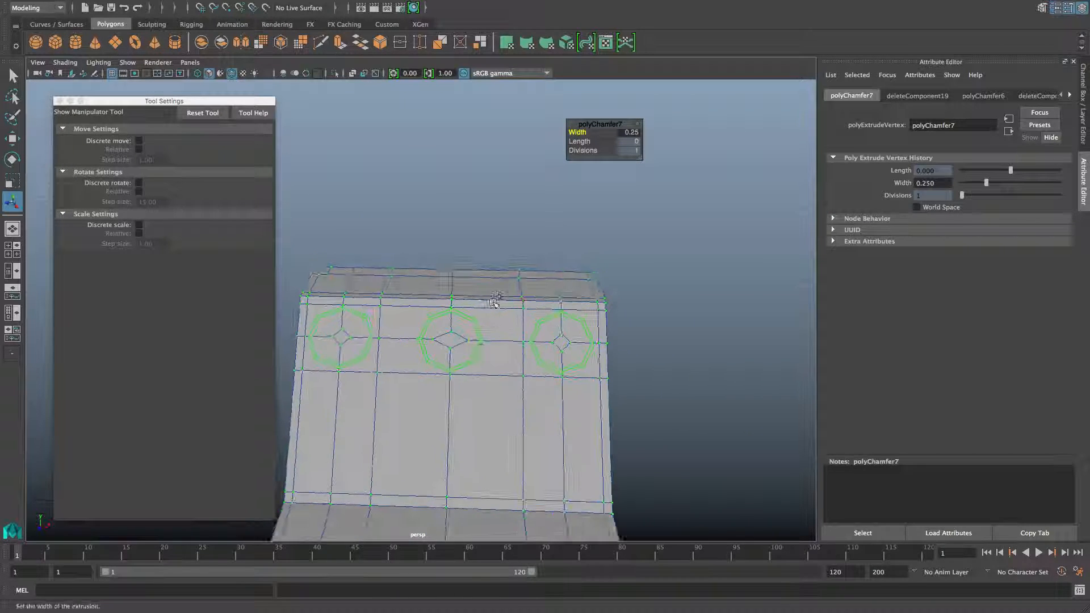
# Cut both corner-to-corner diagonals across the sloped-face panel around the first outer ring with Multi-Cut.
pyautogui.keyDown('shift'); pyautogui.moveTo(491, 301); pyautogui.dragTo(441, 304, button='right'); pyautogui.keyUp('shift')
pyautogui.press('F8')
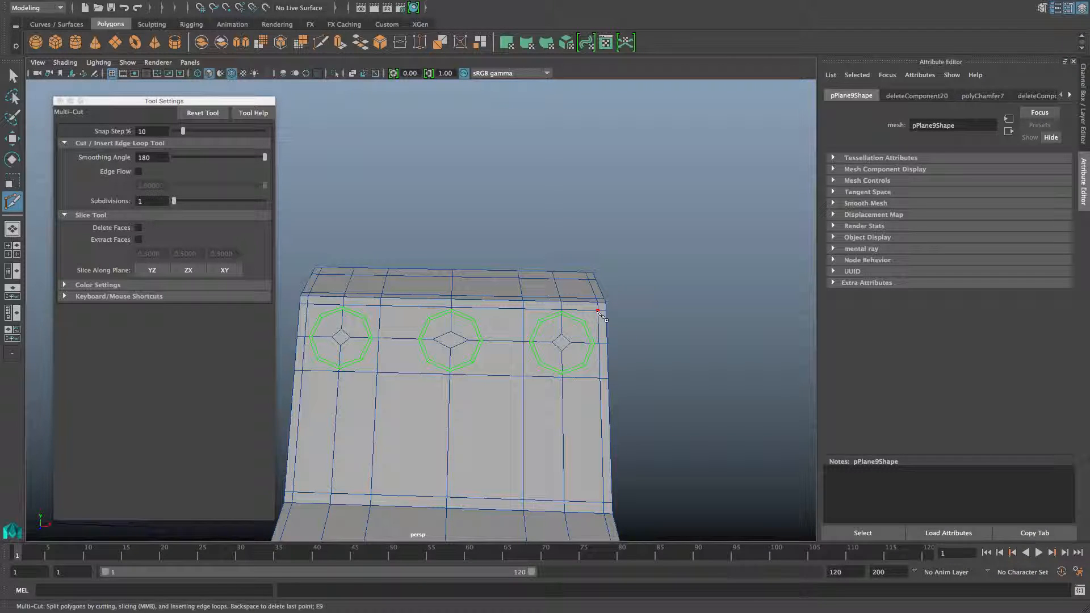
pyautogui.rightClick(525, 376)
pyautogui.click(523, 309)
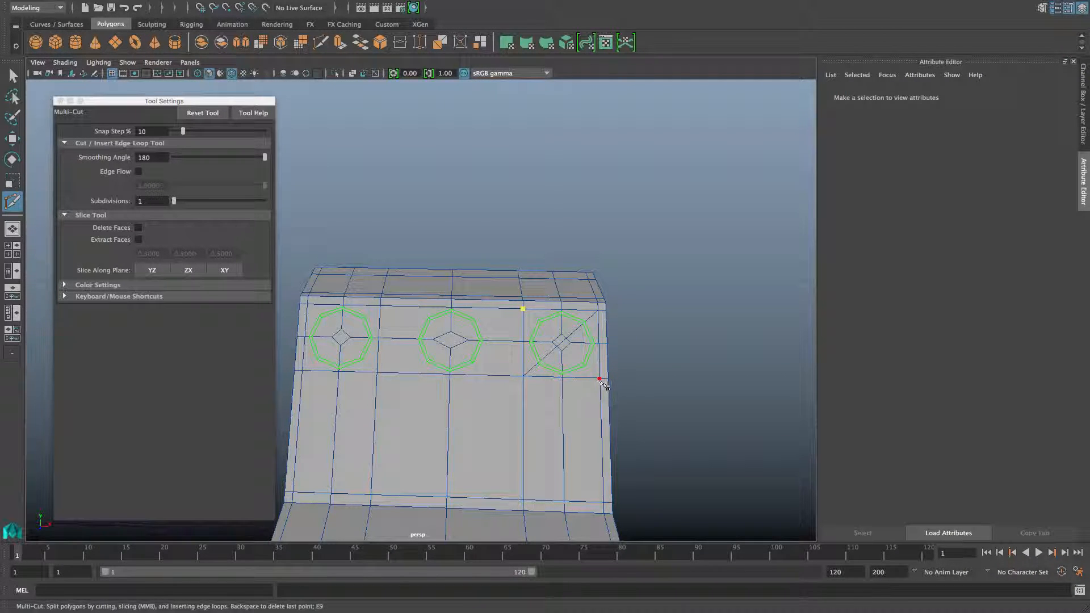
pyautogui.click(599, 379)
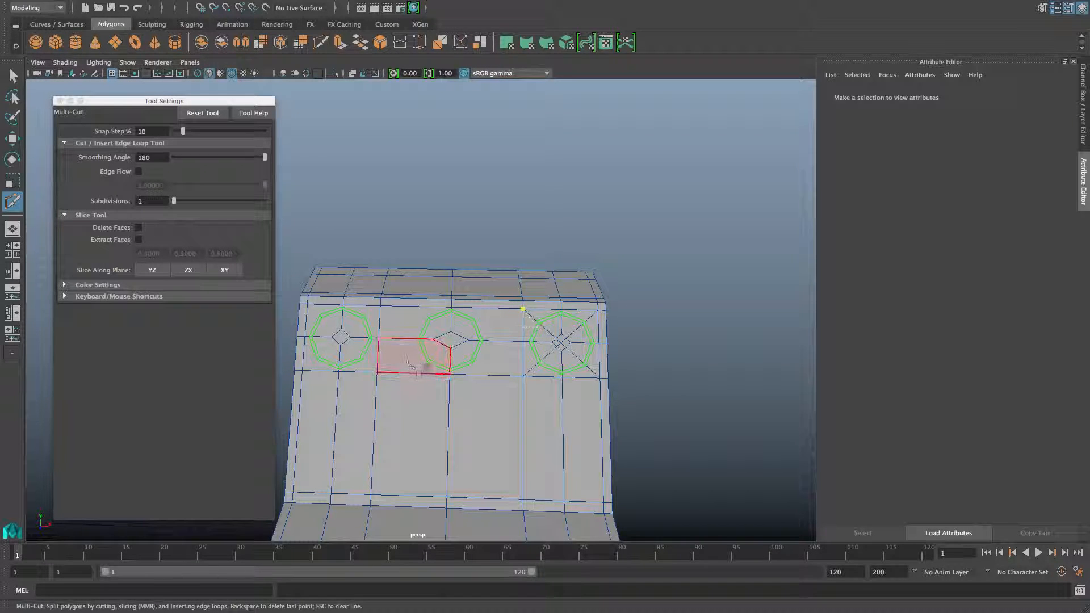
# Cut the corner-to-corner diagonals across the panels around the middle ring and the other outer ring.
pyautogui.click(377, 373)
pyautogui.rightClick(382, 373)
pyautogui.click(380, 307)
pyautogui.click(523, 376)
pyautogui.rightClick(523, 377)
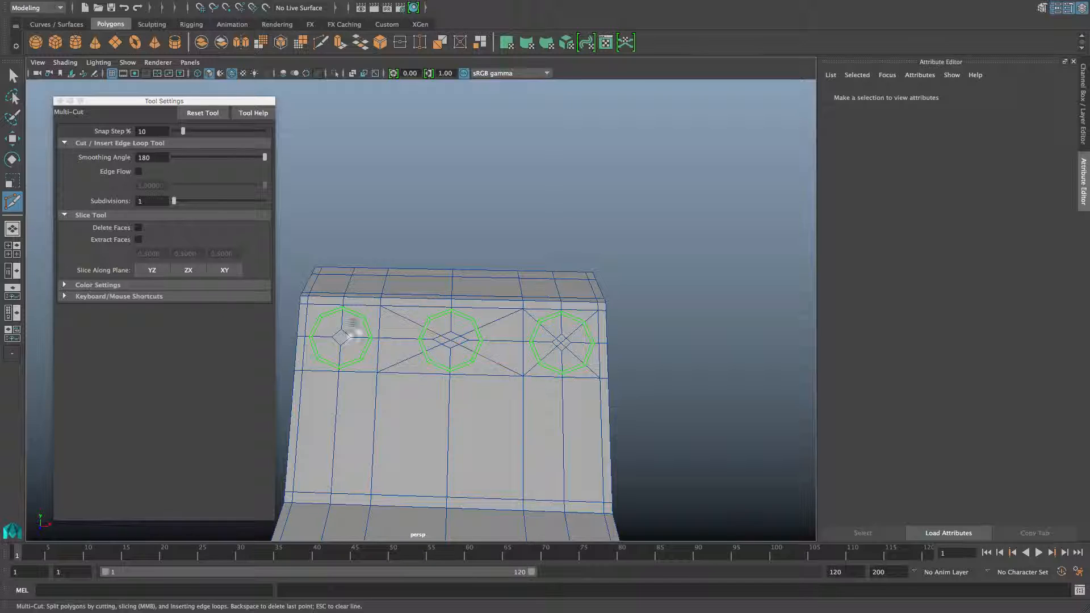
pyautogui.click(307, 304)
pyautogui.click(378, 373)
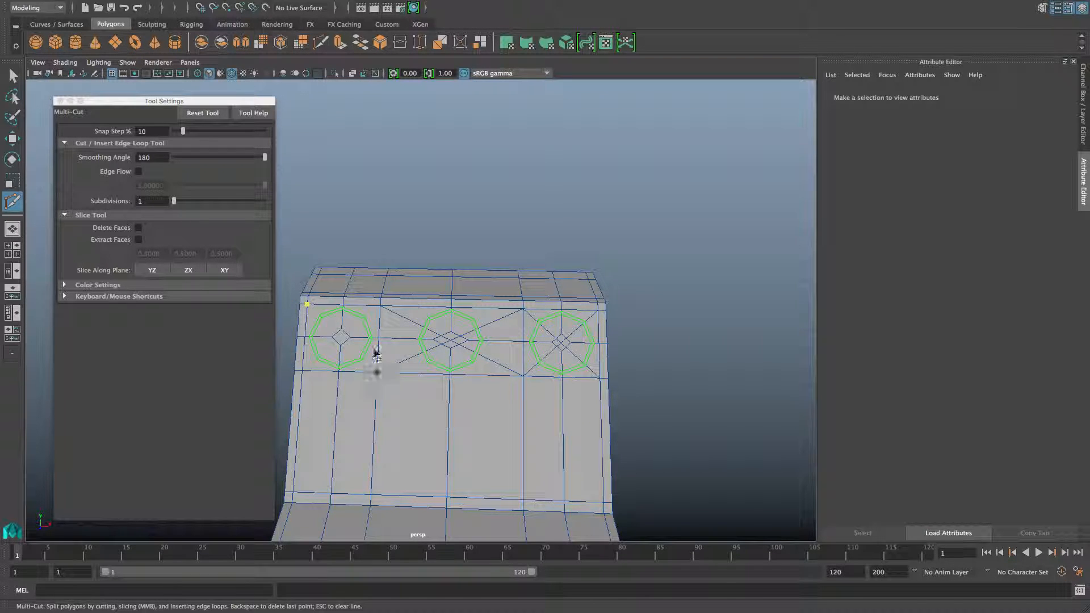
pyautogui.rightClick(385, 312)
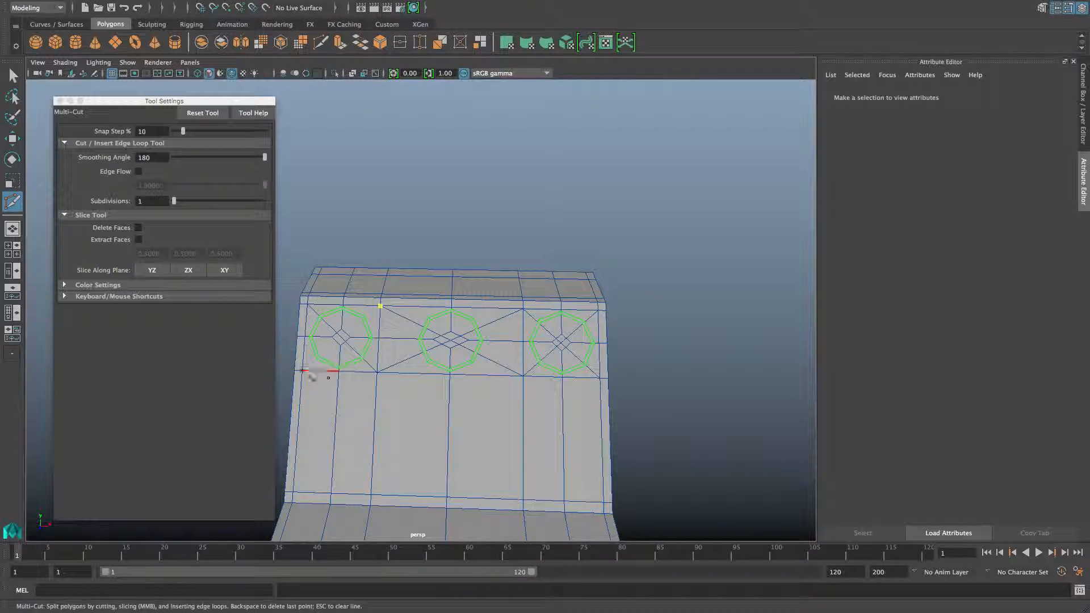
# Delete the small diamond-shaped faces at the centres of the three rings on the sloped face.
pyautogui.keyDown('alt'); pyautogui.moveTo(404, 385); pyautogui.dragTo(478, 288); pyautogui.keyUp('alt')
pyautogui.moveTo(478, 288); pyautogui.dragTo(483, 322, button='right')
pyautogui.click(566, 360)
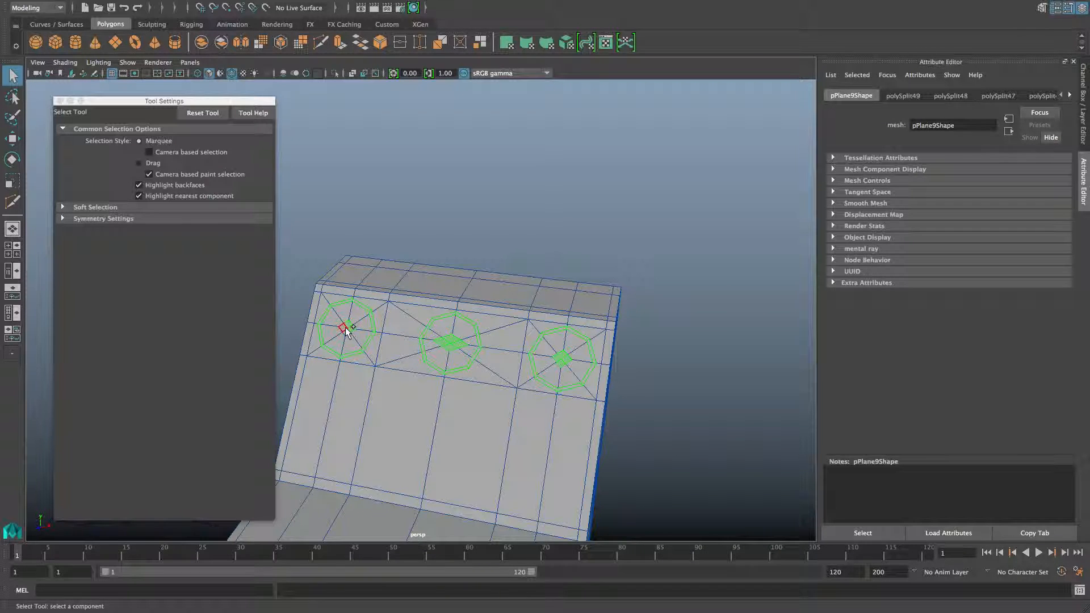
pyautogui.press('Delete')
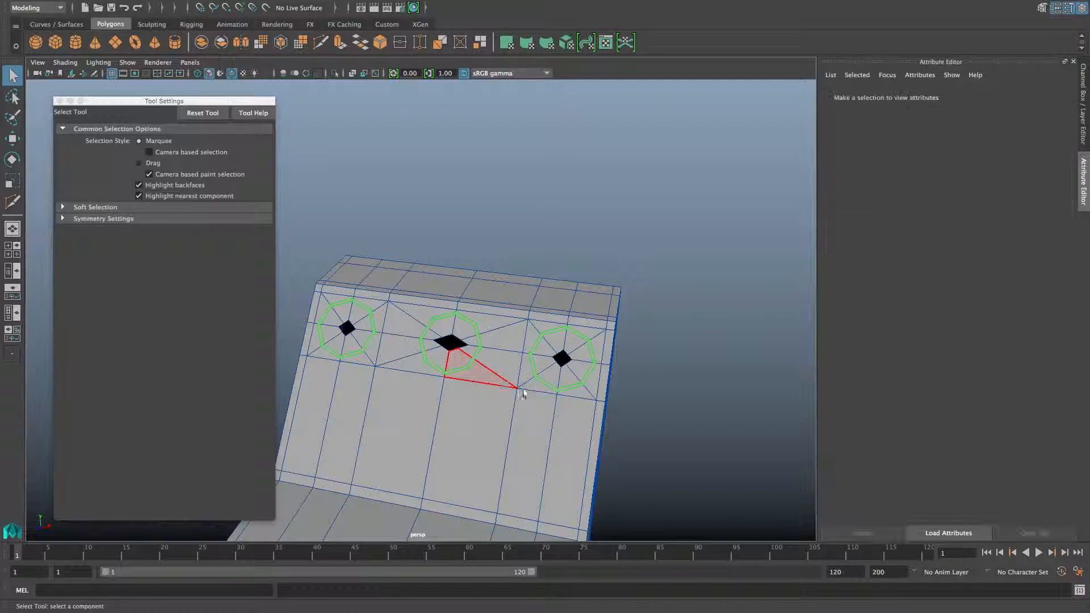
# Scale up the border edges of the three diamond holes so they open out toward the surrounding rings.
pyautogui.keyDown('alt'); pyautogui.moveTo(518, 397); pyautogui.dragTo(545, 389); pyautogui.keyUp('alt')
pyautogui.moveTo(538, 345); pyautogui.dragTo(536, 261, button='right')
pyautogui.doubleClick(557, 381)
pyautogui.press('r')
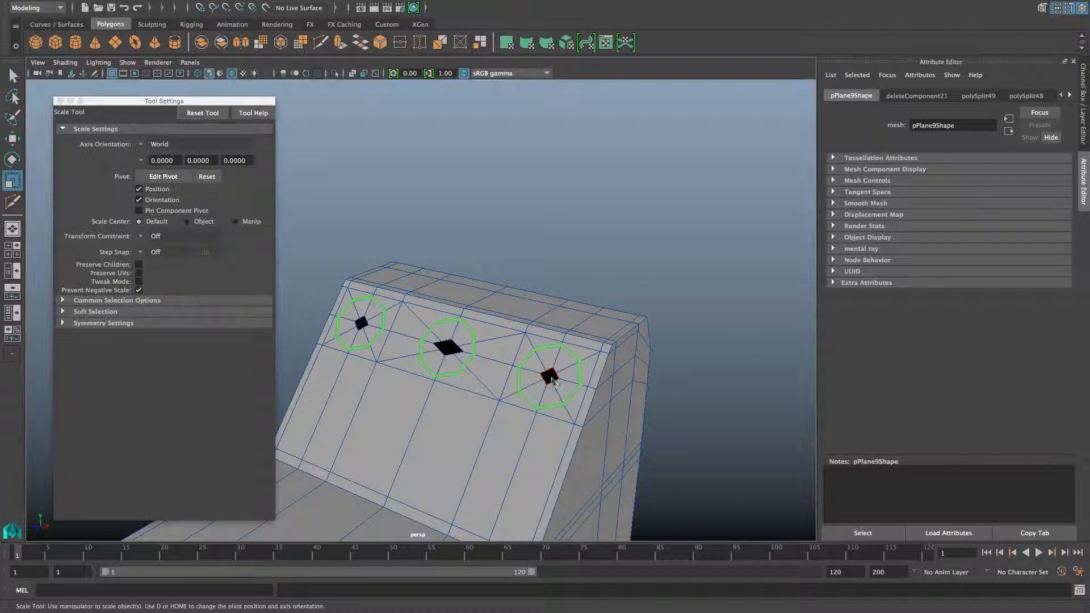
pyautogui.keyDown('alt'); pyautogui.moveTo(564, 395); pyautogui.dragTo(512, 339); pyautogui.keyUp('alt')
pyautogui.click(507, 339)
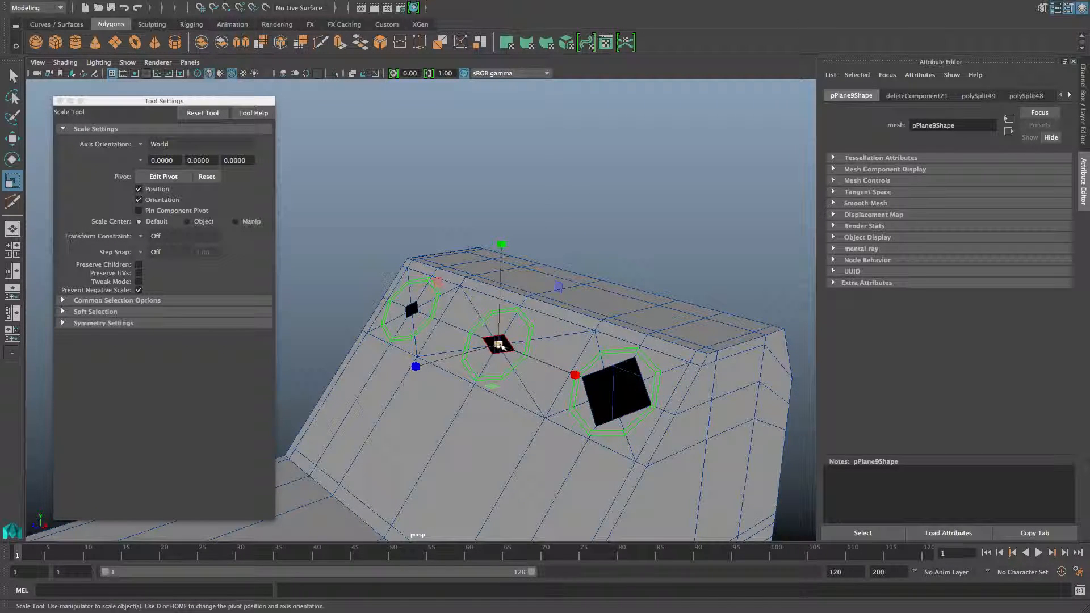
pyautogui.moveTo(489, 349); pyautogui.dragTo(536, 376)
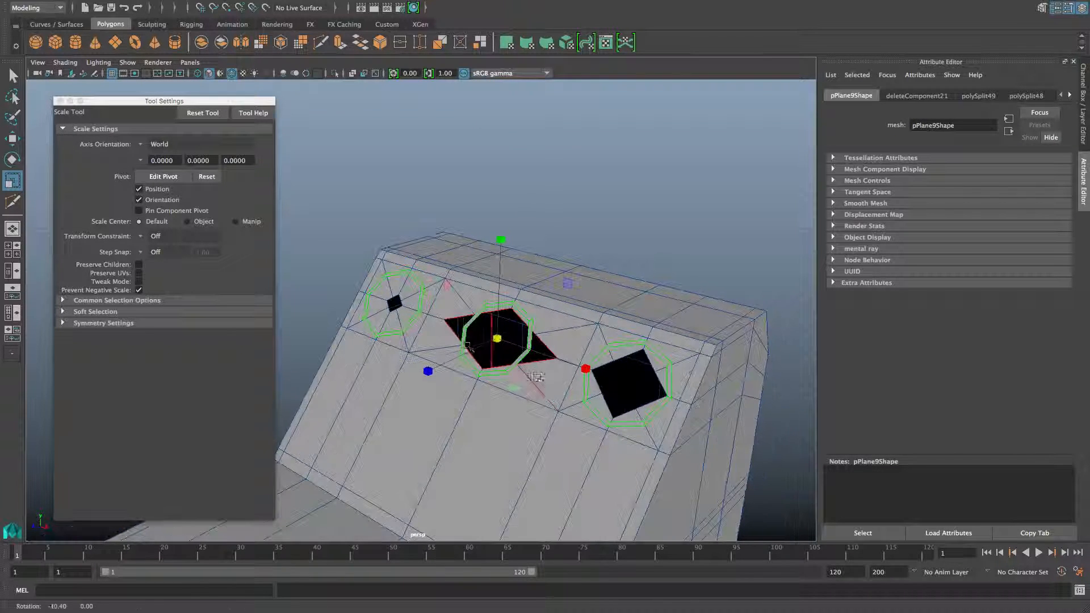
pyautogui.click(400, 296)
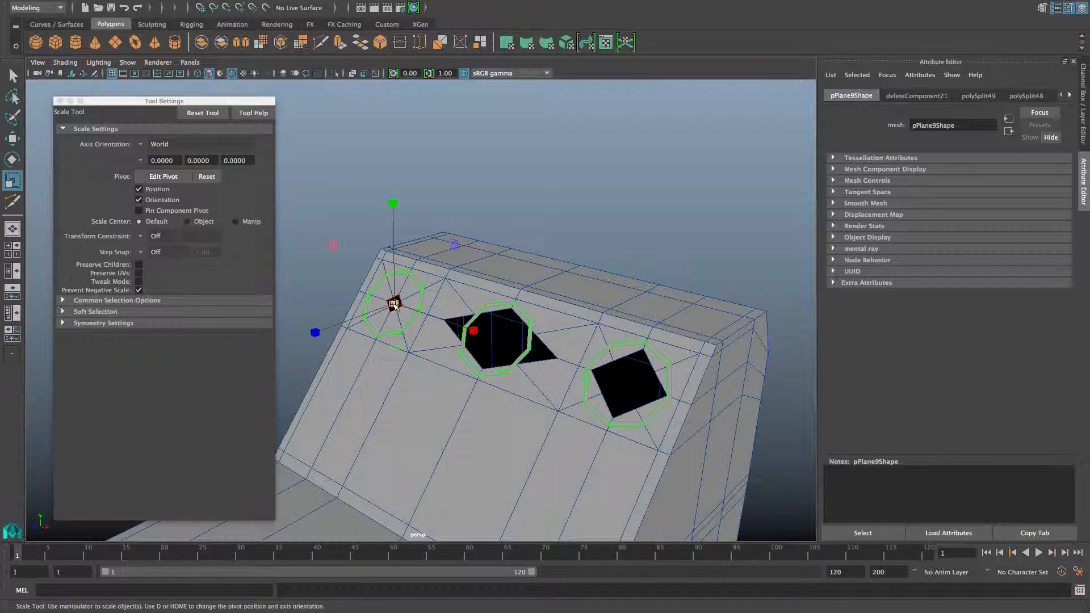
pyautogui.moveTo(394, 304); pyautogui.dragTo(419, 315)
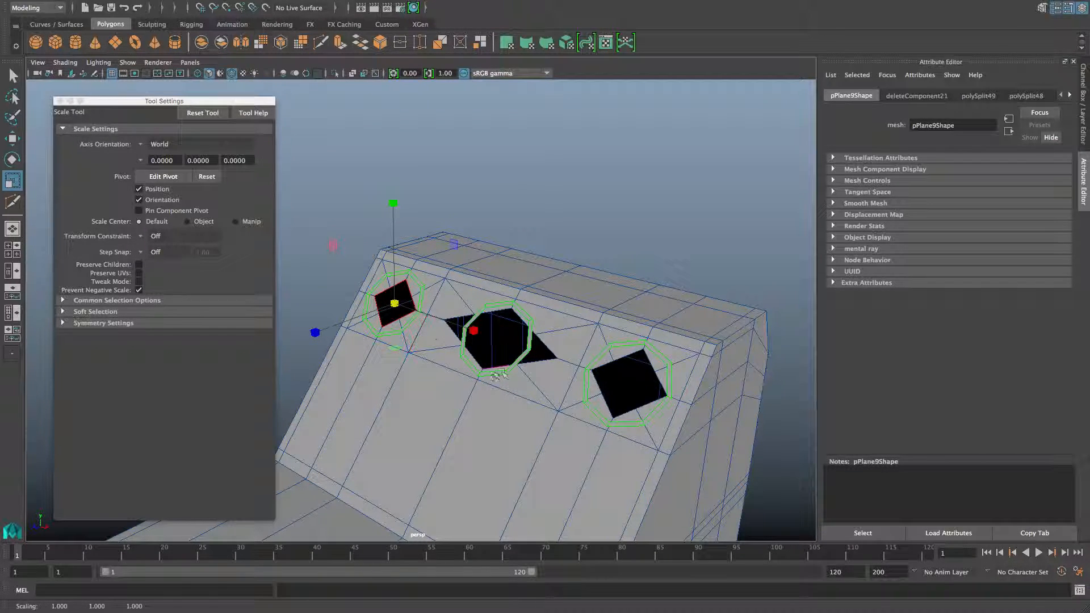
# Combine the three rings and the jerry can body into one mesh.
pyautogui.press('F8')
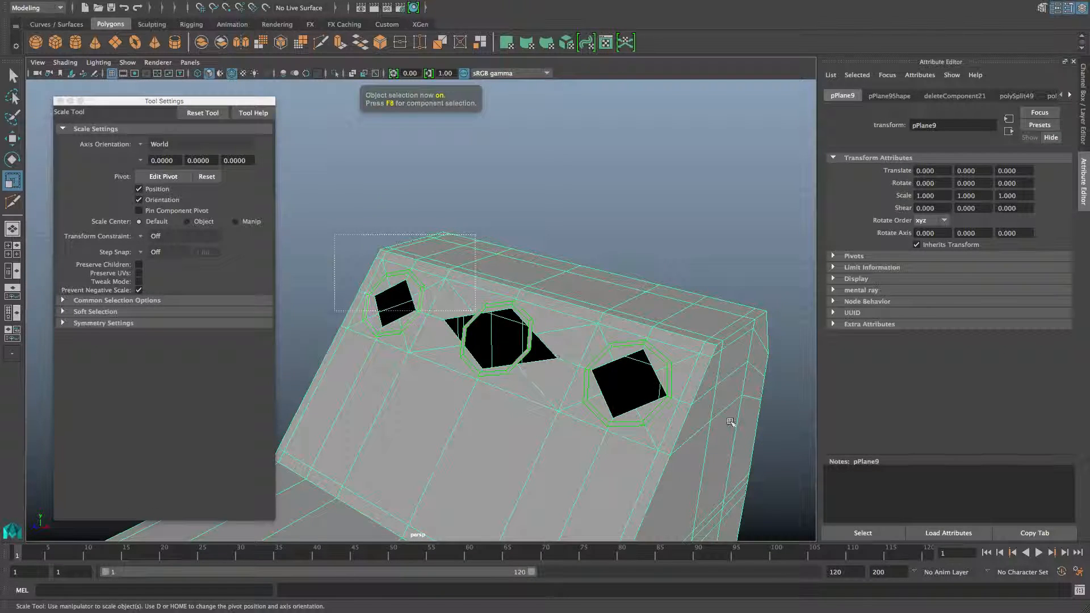
pyautogui.click(303, 7)
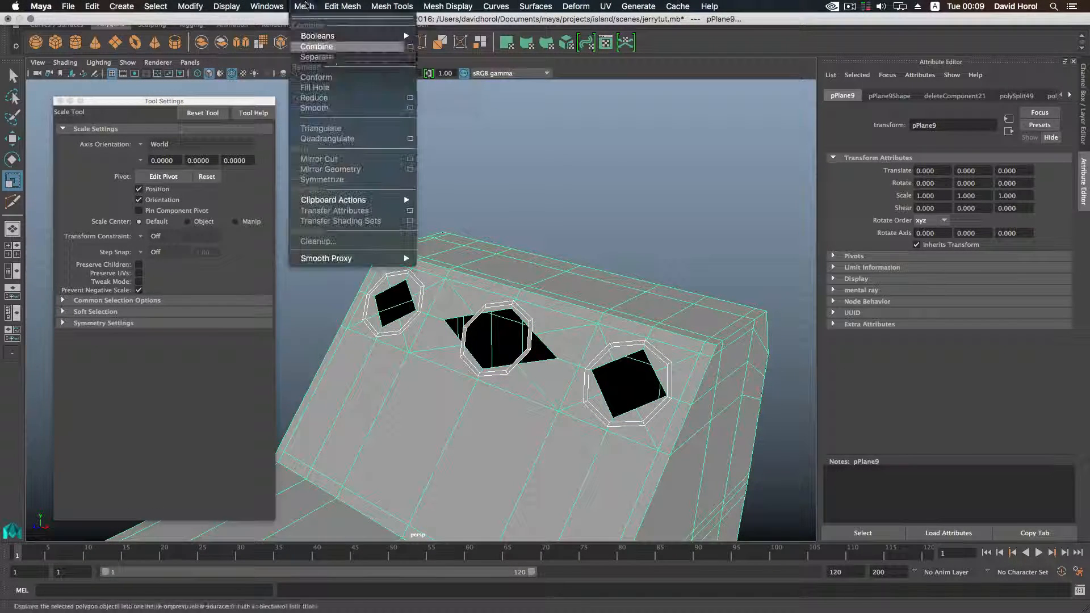
pyautogui.click(328, 49)
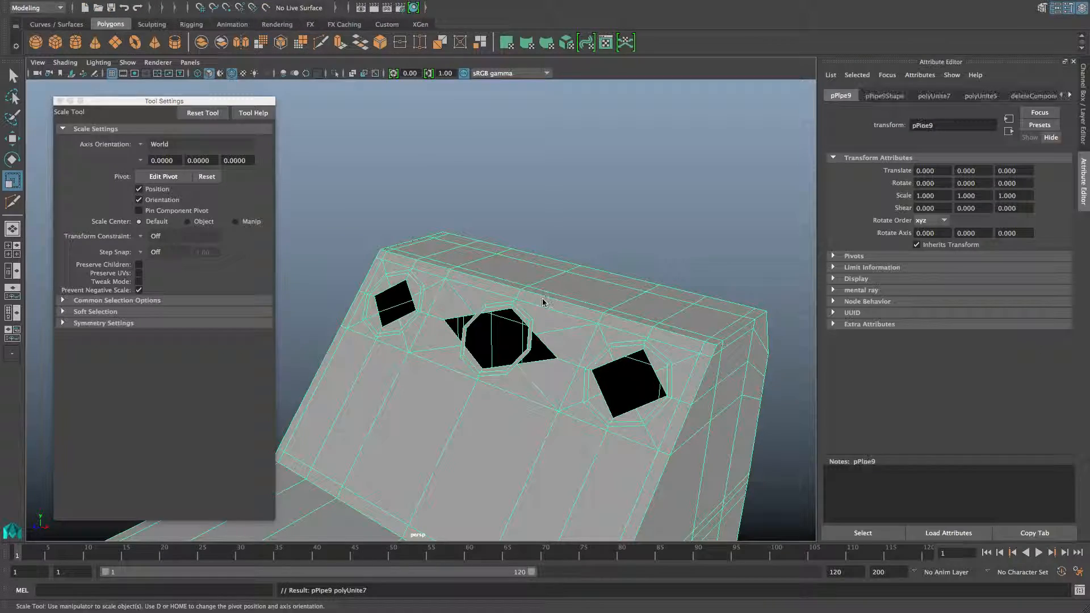
# Weld the upper border vertices of the first outer hole to the matching ring vertices with the Target Weld Tool.
pyautogui.press('F8')
pyautogui.keyDown('alt'); pyautogui.moveTo(548, 306); pyautogui.dragTo(606, 321, button='right'); pyautogui.keyUp('alt')
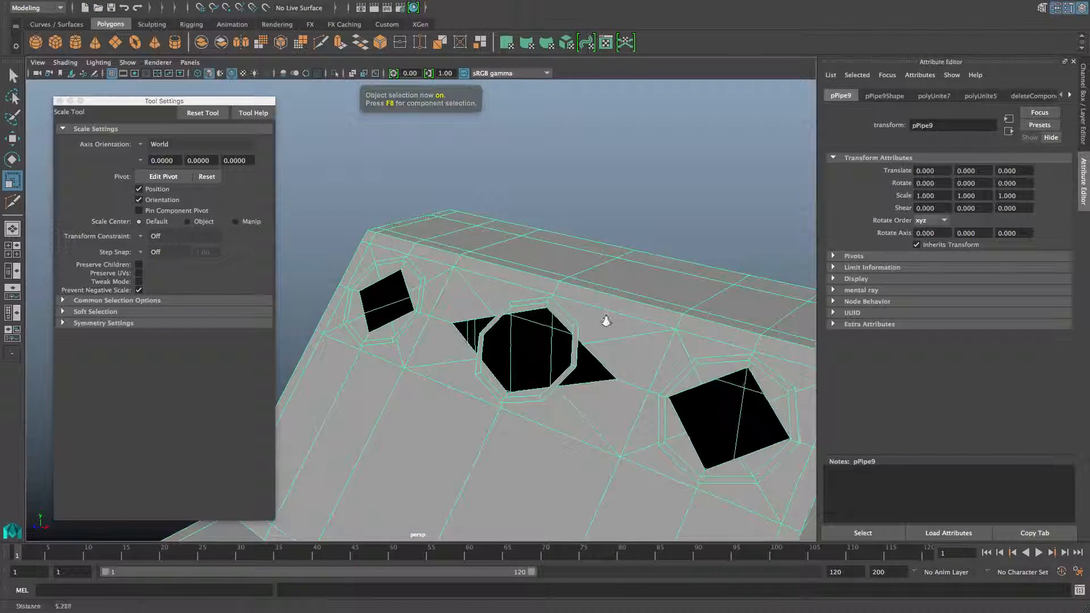
pyautogui.keyDown('alt'); pyautogui.moveTo(606, 321); pyautogui.dragTo(641, 322); pyautogui.keyUp('alt')
pyautogui.keyDown('alt'); pyautogui.moveTo(641, 321); pyautogui.dragTo(521, 320, button='middle'); pyautogui.keyUp('alt')
pyautogui.keyDown('shift'); pyautogui.moveTo(515, 289); pyautogui.dragTo(513, 257, button='right'); pyautogui.keyUp('shift')
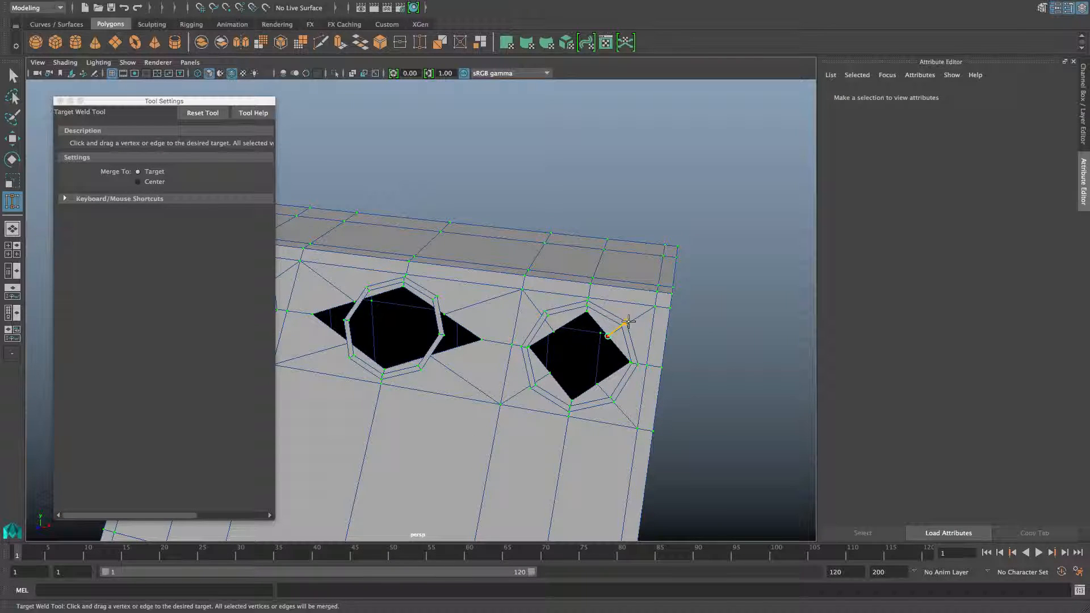
pyautogui.moveTo(629, 322); pyautogui.dragTo(535, 346)
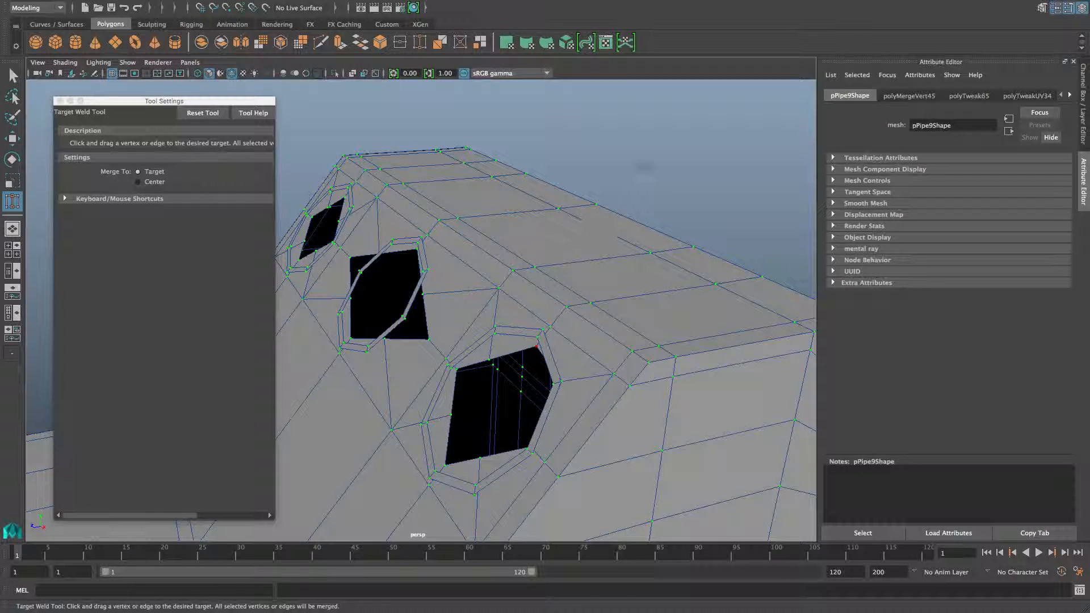
pyautogui.click(644, 166)
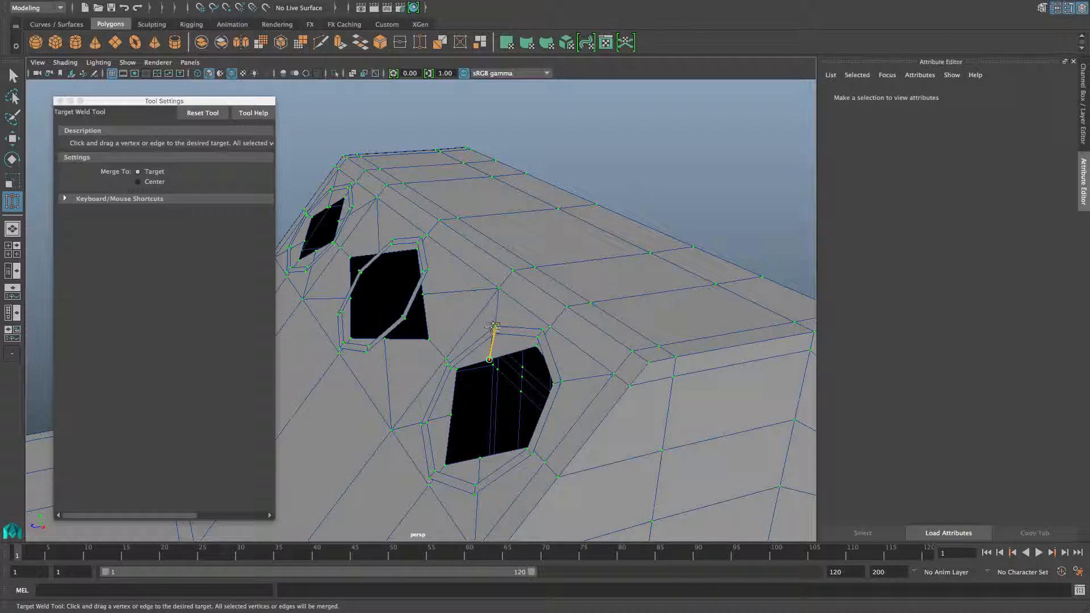
pyautogui.moveTo(493, 327); pyautogui.dragTo(493, 327)
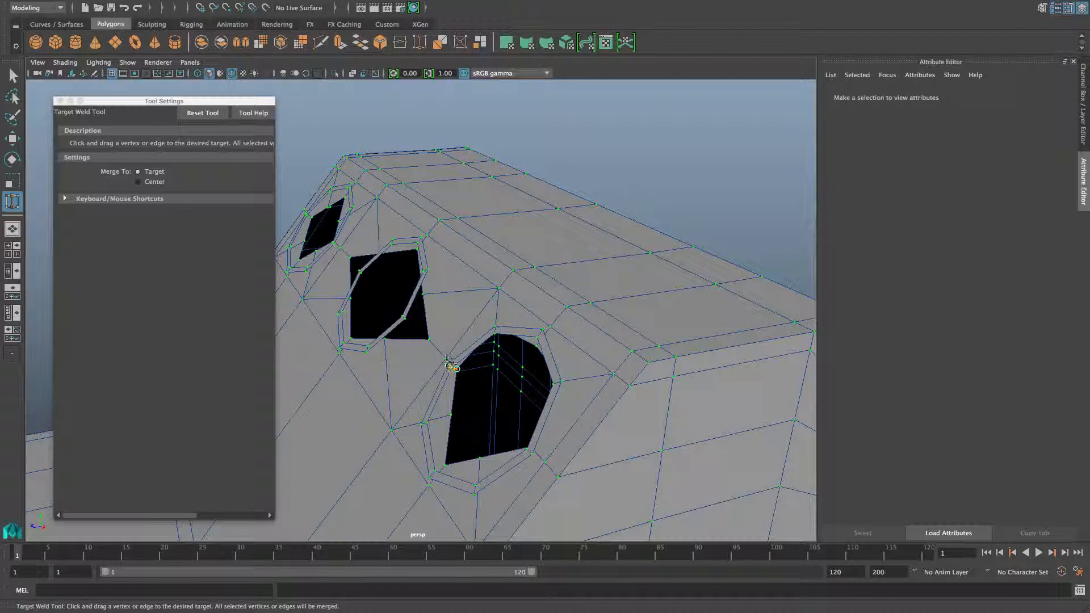
# Weld the lower border vertices of the same outer hole to the ring and inspect the joined rim up close.
pyautogui.moveTo(455, 389)
pyautogui.keyDown('alt'); pyautogui.mouseDown()
pyautogui.moveTo(496, 375)
pyautogui.moveTo(464, 386)
pyautogui.mouseUp(); pyautogui.keyUp('alt')
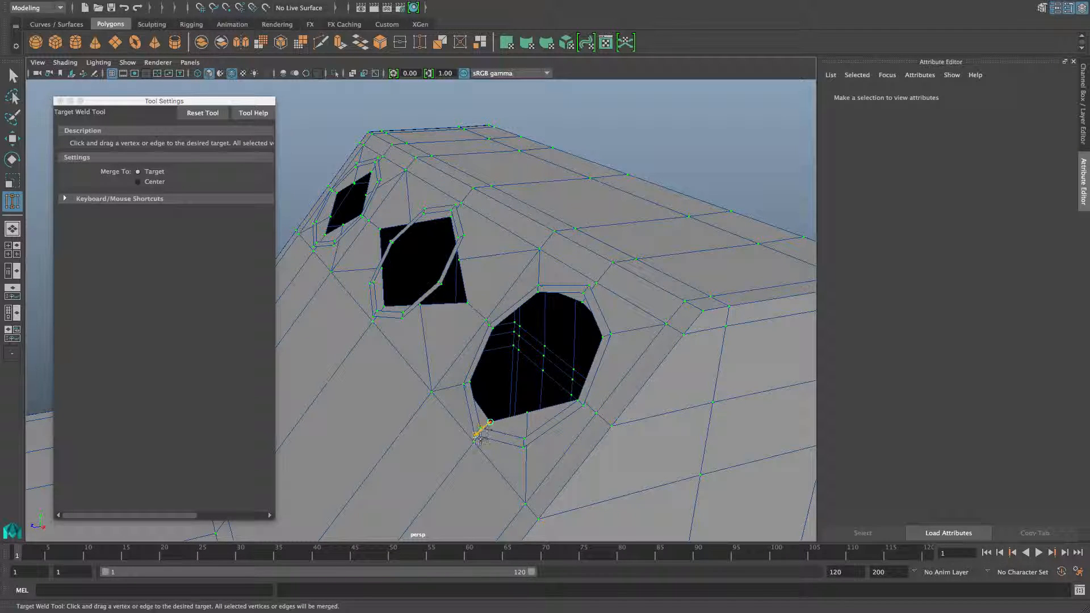
pyautogui.moveTo(481, 439); pyautogui.dragTo(518, 373)
pyautogui.keyDown('alt'); pyautogui.moveTo(519, 372); pyautogui.dragTo(625, 394, button='right'); pyautogui.keyUp('alt')
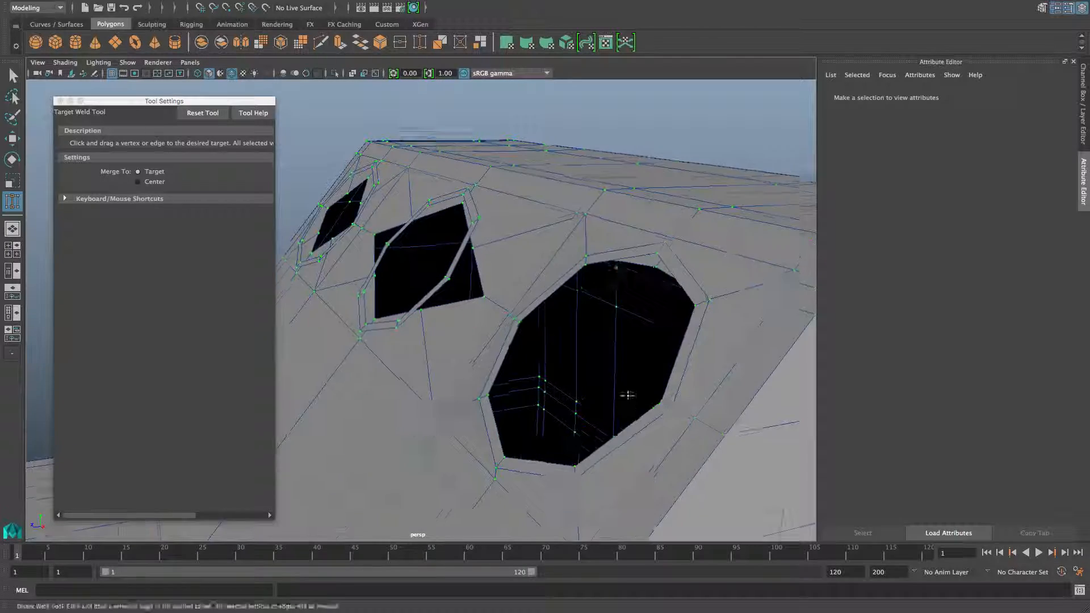
pyautogui.moveTo(625, 394)
pyautogui.keyDown('alt'); pyautogui.mouseDown()
pyautogui.moveTo(579, 382)
pyautogui.moveTo(640, 392)
pyautogui.mouseUp(); pyautogui.keyUp('alt')
pyautogui.keyDown('alt'); pyautogui.moveTo(641, 392); pyautogui.dragTo(514, 397, button='middle'); pyautogui.keyUp('alt')
pyautogui.keyDown('alt'); pyautogui.moveTo(514, 398); pyautogui.dragTo(620, 397, button='right'); pyautogui.keyUp('alt')
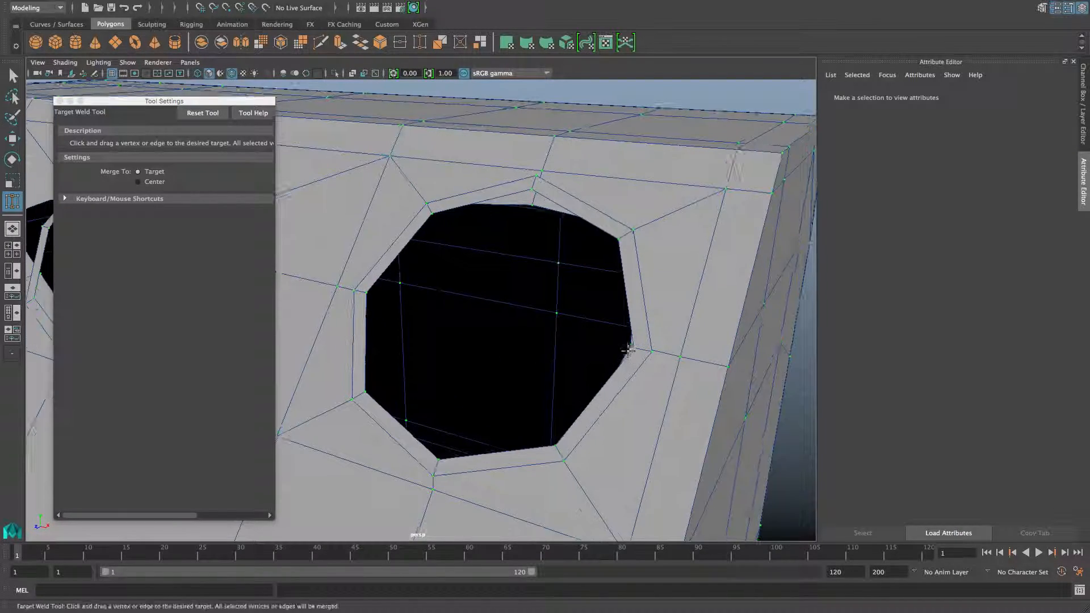
# Weld the remaining side and upper border vertices of the first outer hole to the matching ring vertices.
pyautogui.moveTo(656, 355); pyautogui.dragTo(656, 355)
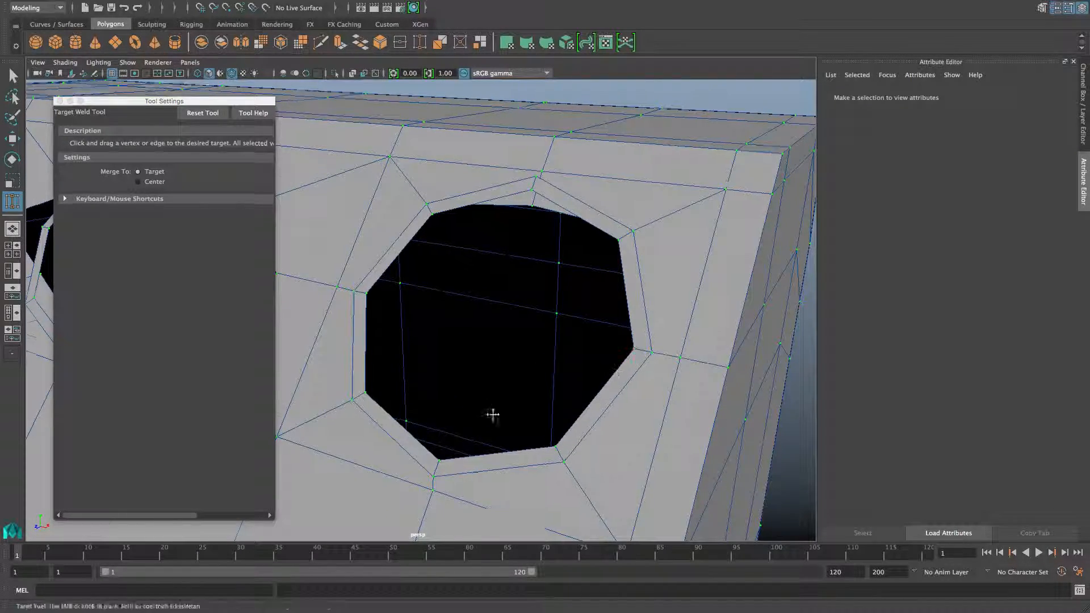
pyautogui.keyDown('alt'); pyautogui.moveTo(492, 414); pyautogui.dragTo(543, 397); pyautogui.keyUp('alt')
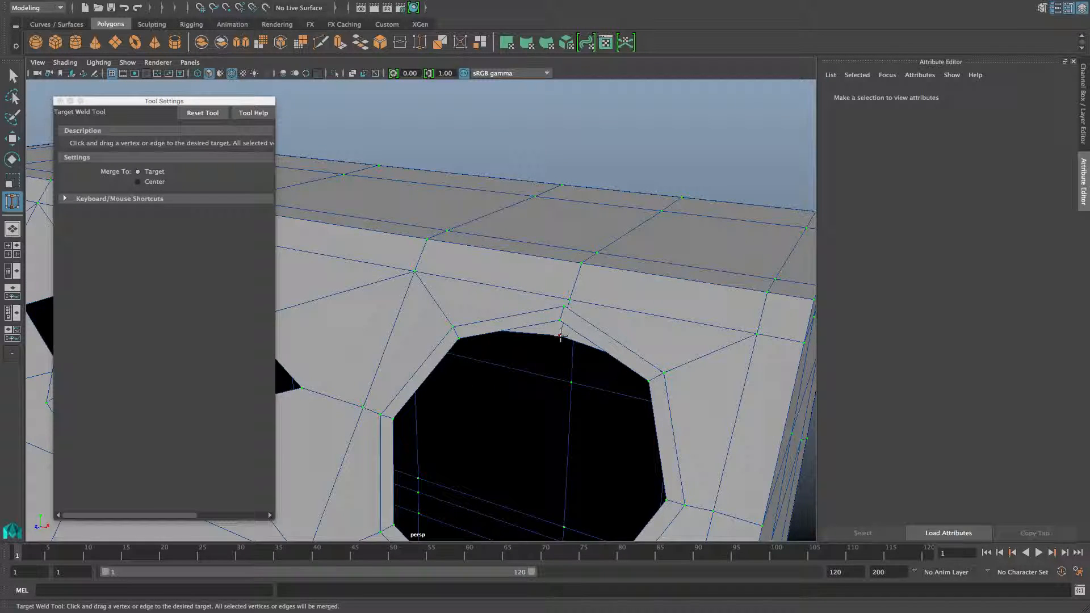
pyautogui.moveTo(564, 336); pyautogui.dragTo(566, 304)
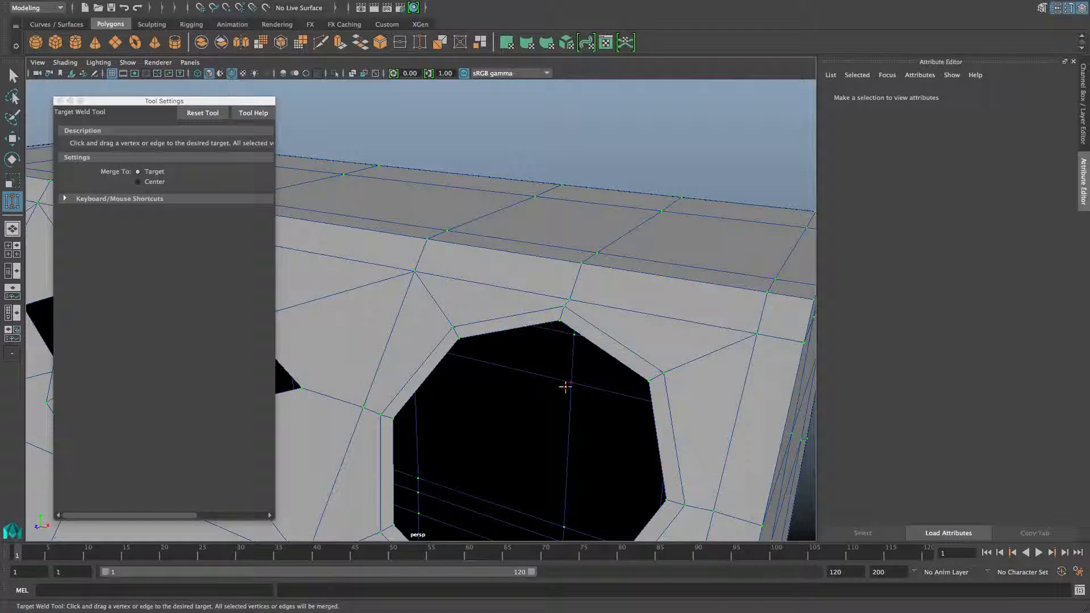
pyautogui.keyDown('alt'); pyautogui.moveTo(565, 386); pyautogui.dragTo(494, 403); pyautogui.keyUp('alt')
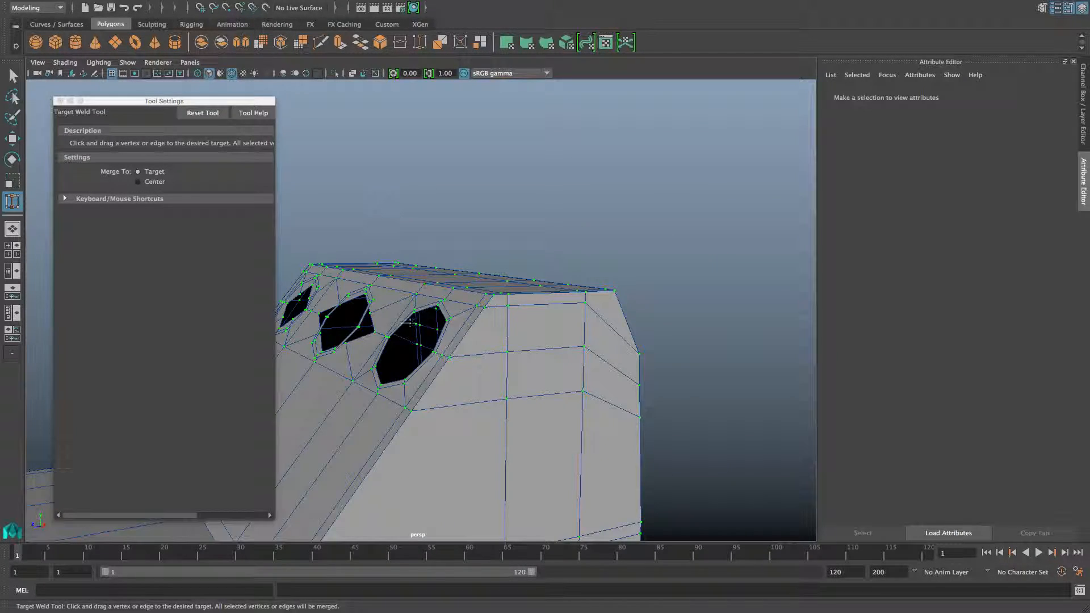
# Weld the border vertices of the middle hole to the matching vertices of its ring with the Target Weld Tool.
pyautogui.keyDown('alt'); pyautogui.moveTo(417, 338); pyautogui.dragTo(460, 343); pyautogui.keyUp('alt')
pyautogui.keyDown('alt'); pyautogui.moveTo(460, 343); pyautogui.dragTo(499, 377, button='right'); pyautogui.keyUp('alt')
pyautogui.keyDown('alt'); pyautogui.moveTo(499, 377); pyautogui.dragTo(515, 340); pyautogui.keyUp('alt')
pyautogui.scroll(3, 584, 365)
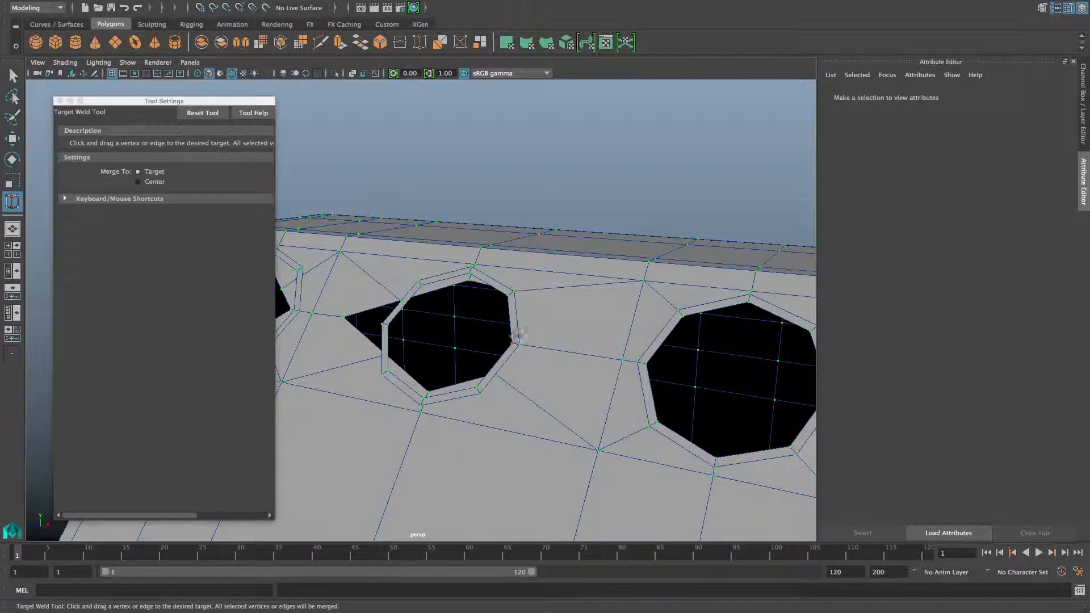
pyautogui.keyDown('alt'); pyautogui.moveTo(485, 386); pyautogui.dragTo(438, 366); pyautogui.keyUp('alt')
pyautogui.keyDown('alt'); pyautogui.moveTo(480, 384); pyautogui.dragTo(277, 396); pyautogui.keyUp('alt')
pyautogui.keyDown('alt'); pyautogui.moveTo(354, 400); pyautogui.dragTo(383, 439, button='middle'); pyautogui.keyUp('alt')
pyautogui.keyDown('alt'); pyautogui.moveTo(421, 355); pyautogui.dragTo(291, 362); pyautogui.keyUp('alt')
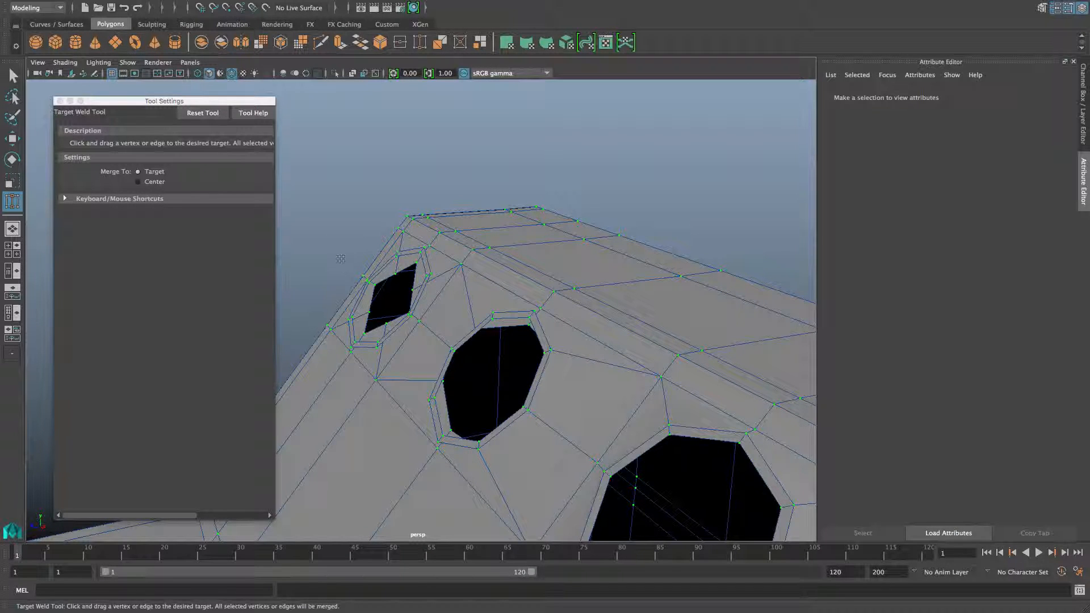
pyautogui.keyDown('alt'); pyautogui.moveTo(448, 391); pyautogui.dragTo(426, 389); pyautogui.keyUp('alt')
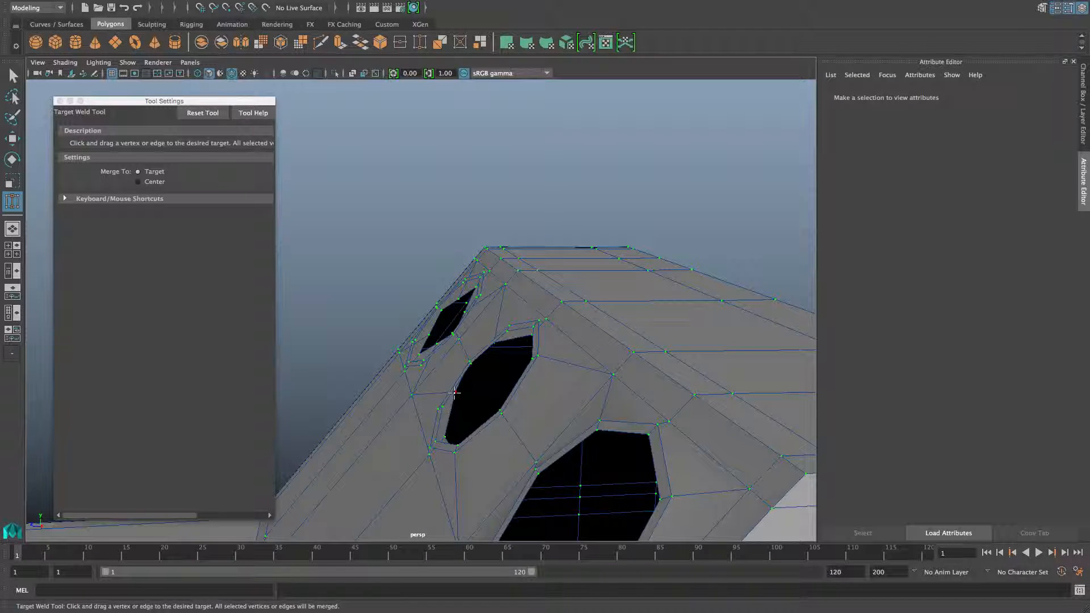
pyautogui.keyDown('alt'); pyautogui.moveTo(442, 405); pyautogui.dragTo(489, 357); pyautogui.keyUp('alt')
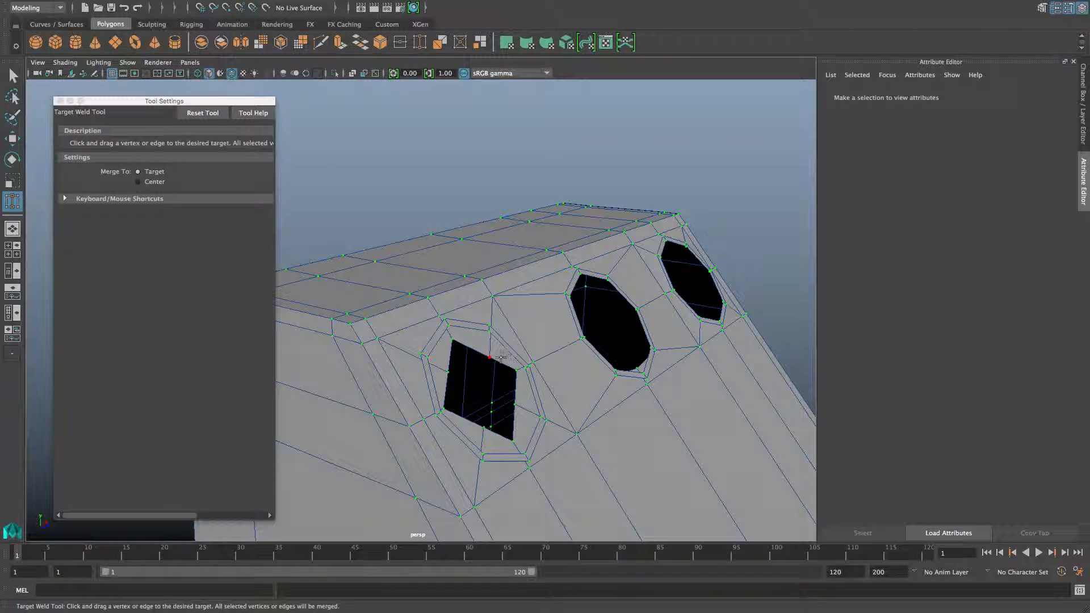
# Weld all border vertices of the diamond hole at the opposite end of the row to its surrounding ring.
pyautogui.moveTo(489, 325); pyautogui.dragTo(427, 360)
pyautogui.keyDown('alt'); pyautogui.moveTo(446, 404); pyautogui.dragTo(405, 403); pyautogui.keyUp('alt')
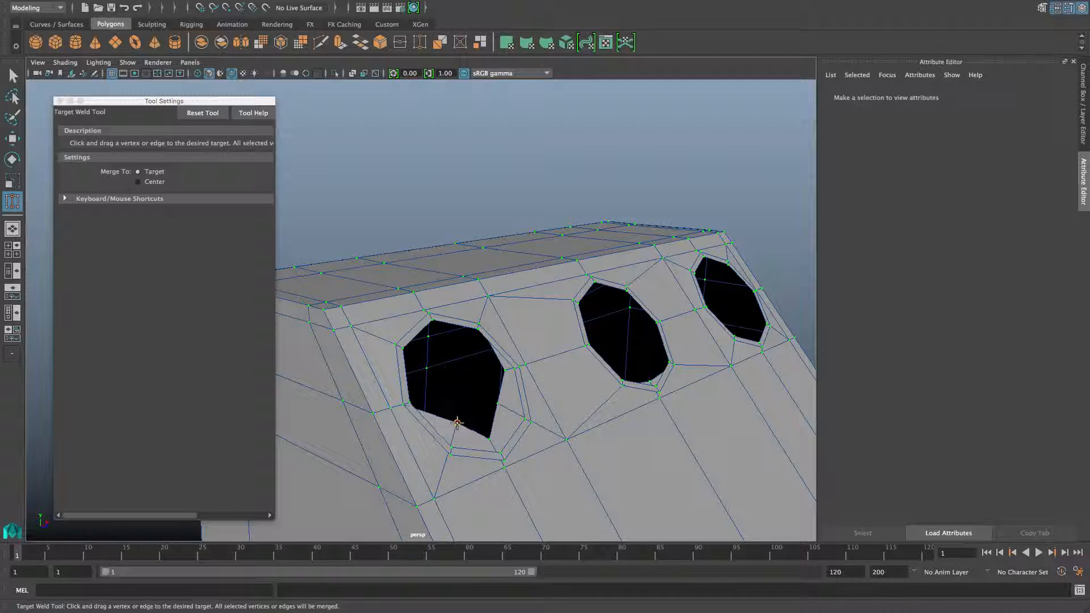
pyautogui.moveTo(450, 453); pyautogui.dragTo(451, 453)
pyautogui.keyDown('alt'); pyautogui.moveTo(492, 453); pyautogui.dragTo(506, 404); pyautogui.keyUp('alt')
pyautogui.keyDown('alt'); pyautogui.moveTo(506, 404); pyautogui.dragTo(549, 420, button='right'); pyautogui.keyUp('alt')
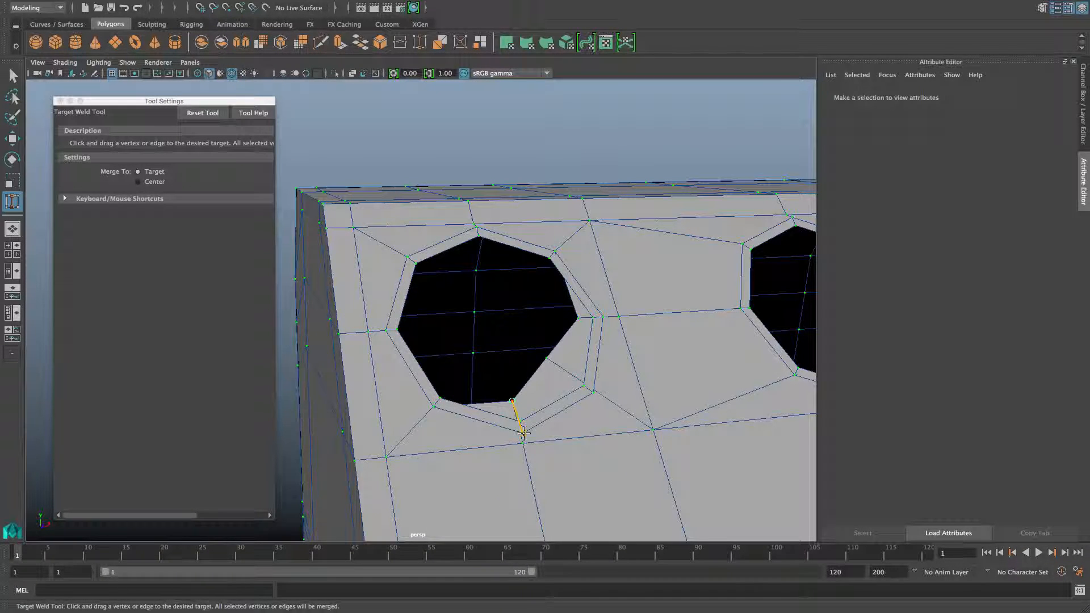
pyautogui.moveTo(523, 433); pyautogui.dragTo(523, 431)
pyautogui.moveTo(546, 358); pyautogui.dragTo(588, 392)
pyautogui.keyDown('alt'); pyautogui.moveTo(589, 392); pyautogui.dragTo(580, 405, button='right'); pyautogui.keyUp('alt')
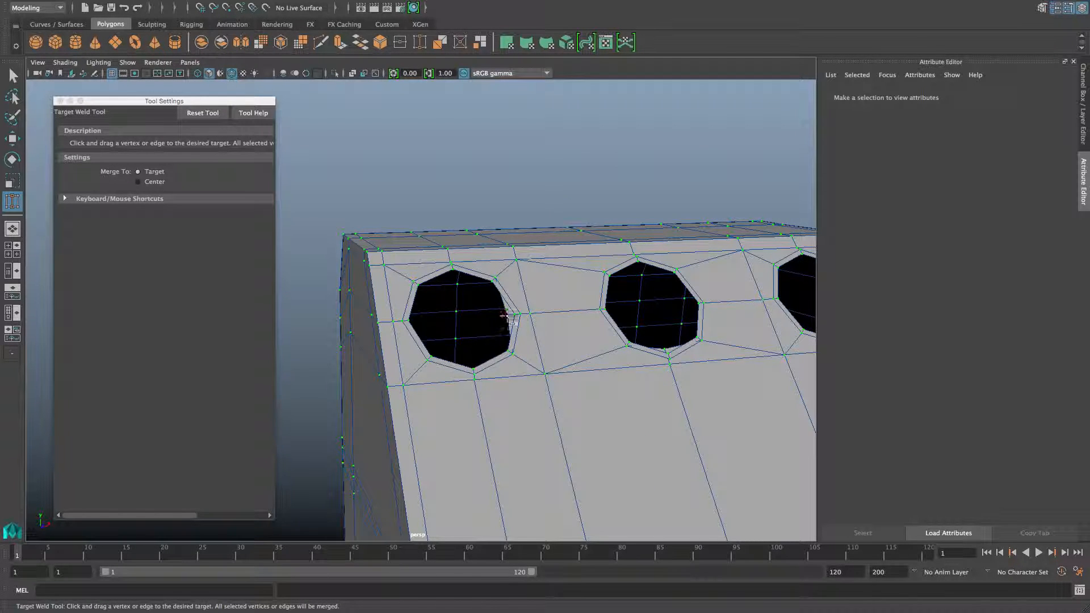
pyautogui.moveTo(521, 314); pyautogui.dragTo(522, 314)
# Preview the mesh smoothed, inspect both rows of round openings, and return to object selection mode.
pyautogui.keyDown('alt'); pyautogui.moveTo(500, 383); pyautogui.dragTo(560, 426); pyautogui.keyUp('alt')
pyautogui.press('3')
pyautogui.keyDown('alt'); pyautogui.moveTo(608, 425); pyautogui.dragTo(591, 417, button='right'); pyautogui.keyUp('alt')
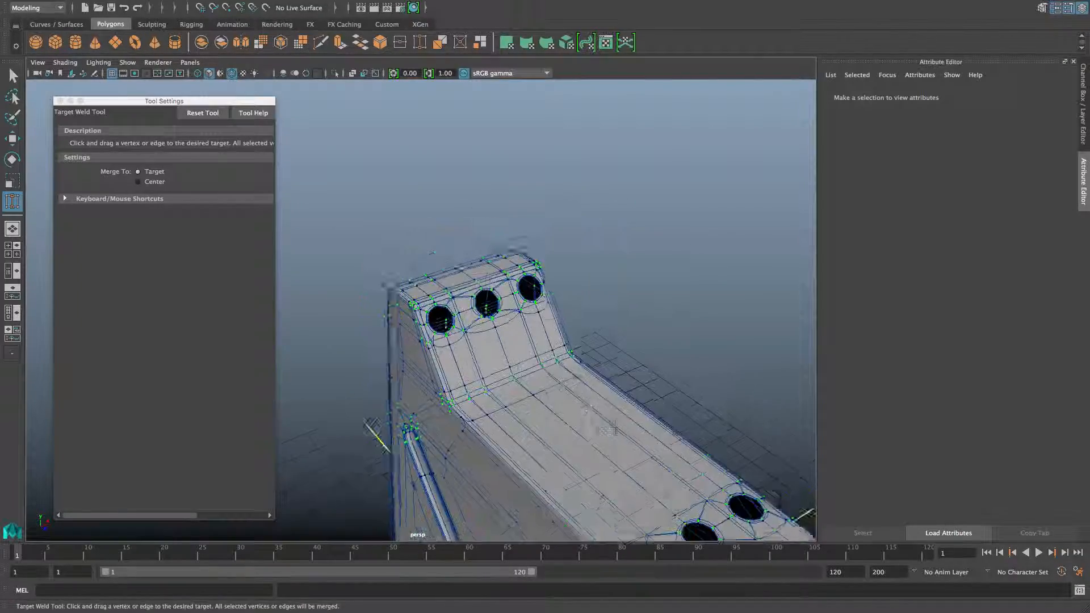
pyautogui.keyDown('alt'); pyautogui.moveTo(590, 417); pyautogui.dragTo(508, 357, button='middle'); pyautogui.keyUp('alt')
pyautogui.keyDown('alt'); pyautogui.moveTo(508, 356); pyautogui.dragTo(610, 329); pyautogui.keyUp('alt')
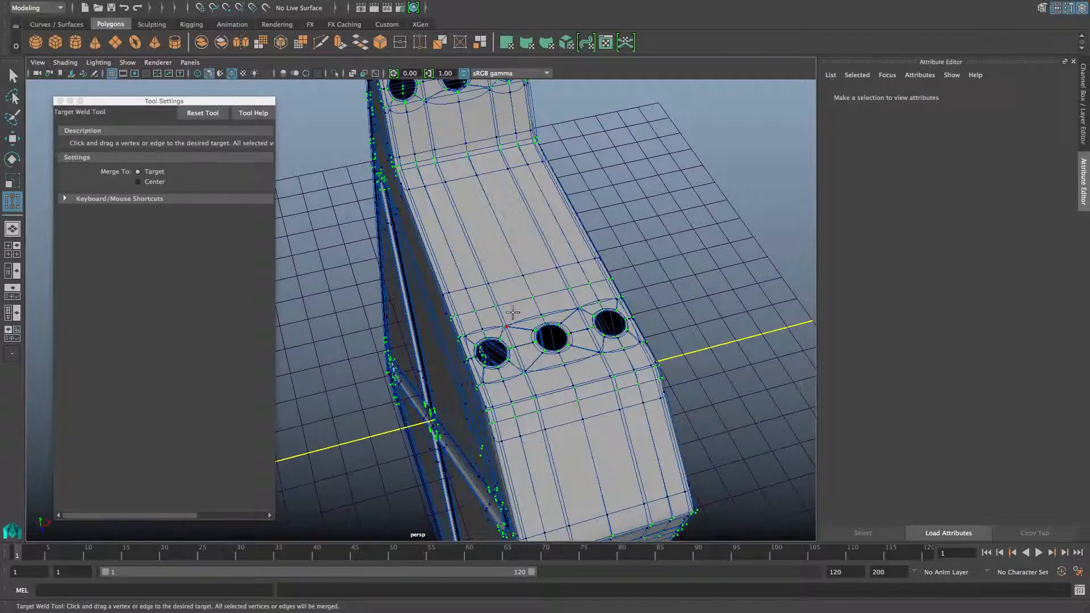
pyautogui.press('F8')
pyautogui.press('F8')
pyautogui.press('F8')
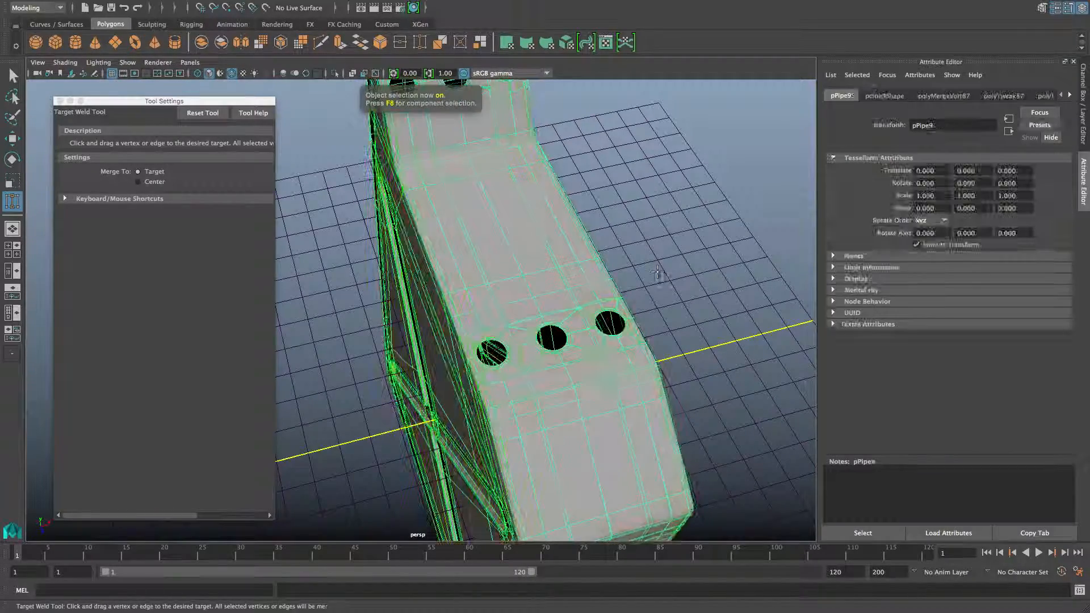
pyautogui.click(657, 274)
pyautogui.hotkey('alt', 'x')
pyautogui.moveTo(657, 274); pyautogui.dragTo(584, 283)
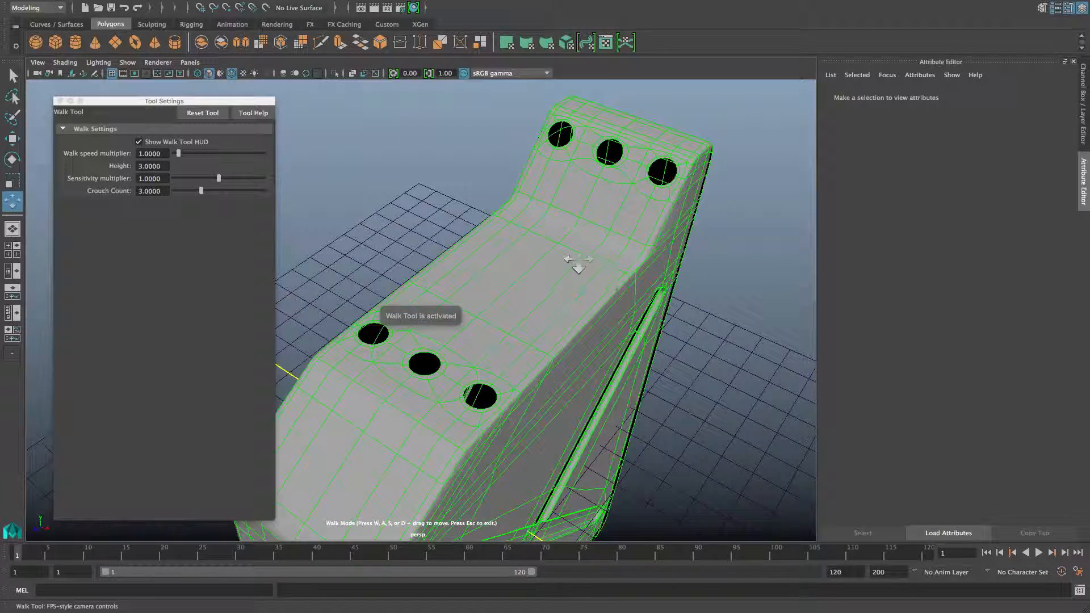
pyautogui.moveTo(557, 237); pyautogui.dragTo(462, 324)
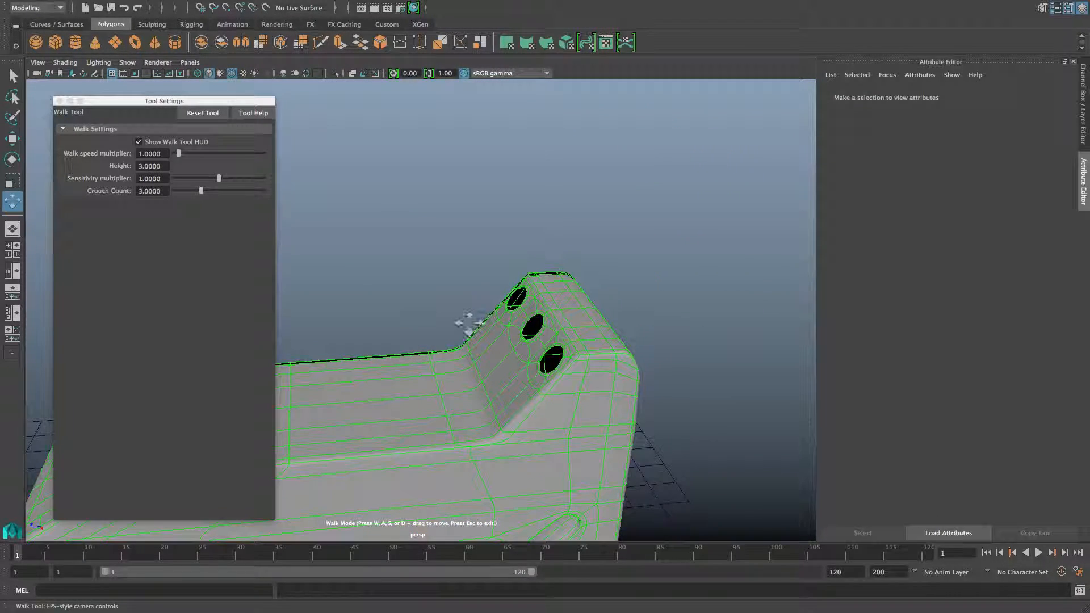
pyautogui.moveTo(428, 294); pyautogui.dragTo(421, 270)
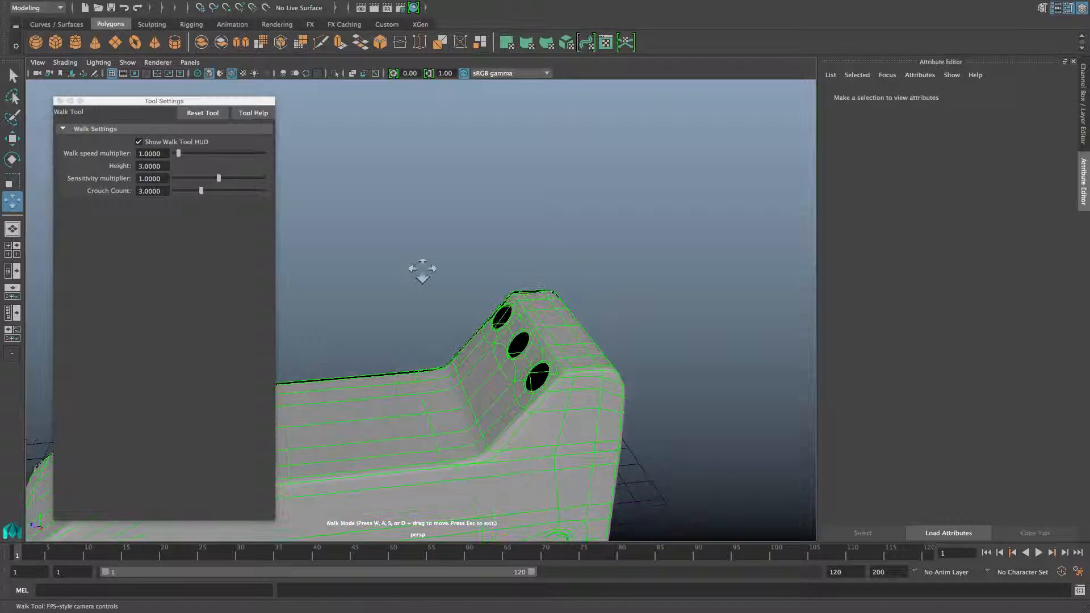
pyautogui.moveTo(410, 336); pyautogui.dragTo(496, 249)
pyautogui.press('s')
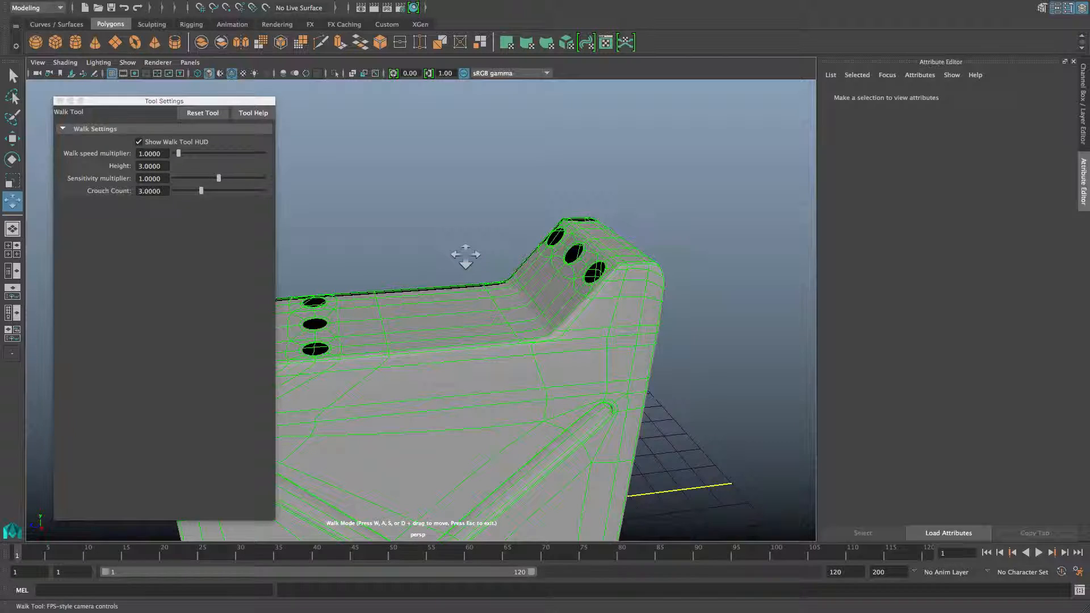
pyautogui.click(13, 75)
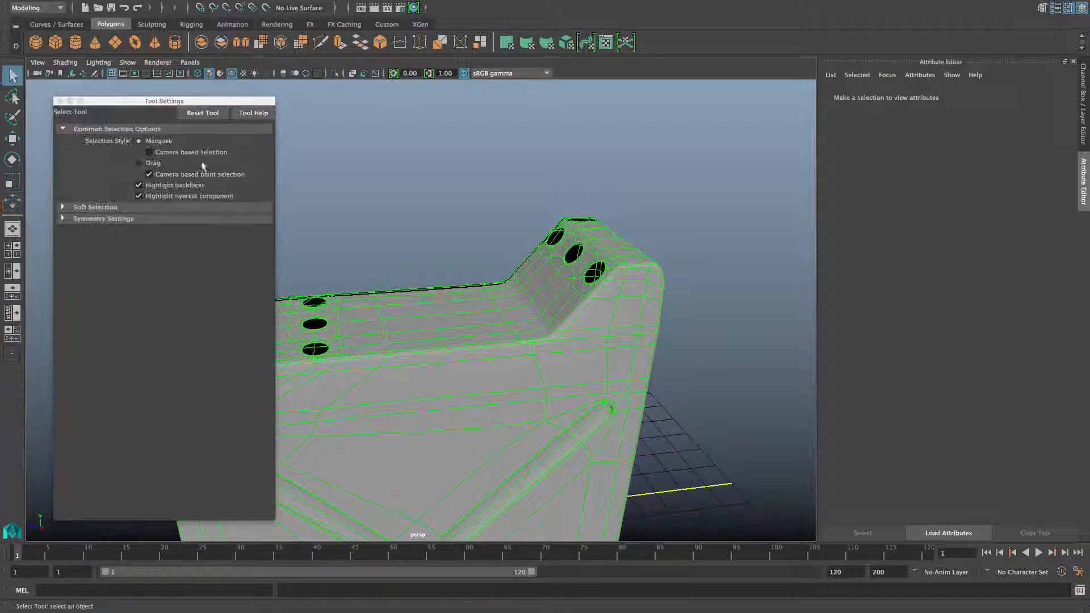
# Turn off the smooth preview on the body and weld the missed lower border vertex of the middle hole to its ring.
pyautogui.click(527, 287)
pyautogui.press('1')
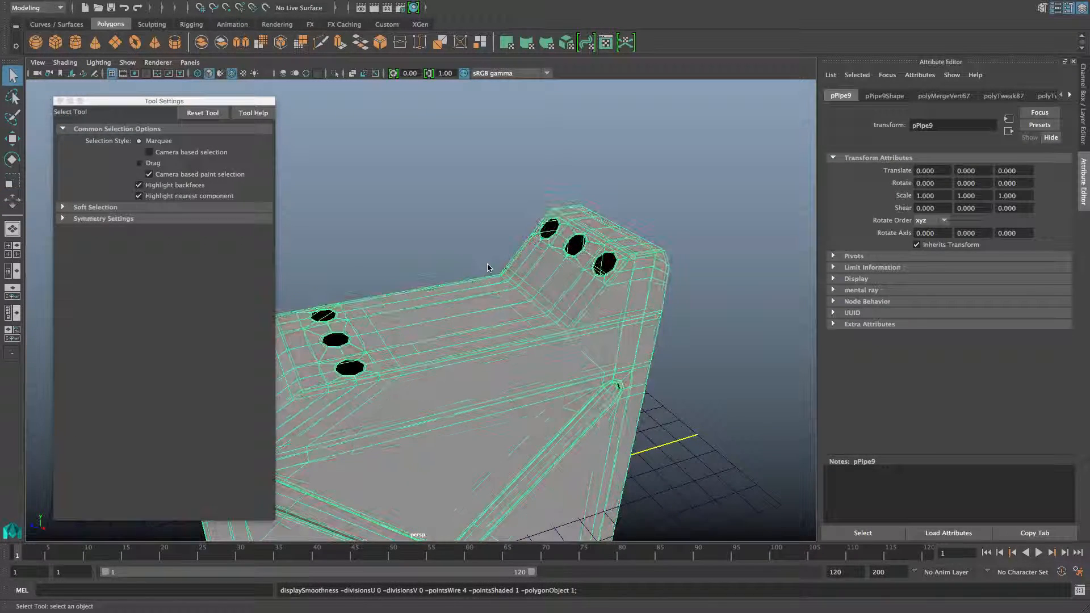
pyautogui.keyDown('alt'); pyautogui.moveTo(488, 268); pyautogui.dragTo(604, 331, button='right'); pyautogui.keyUp('alt')
pyautogui.keyDown('alt'); pyautogui.moveTo(604, 331); pyautogui.dragTo(596, 389, button='middle'); pyautogui.keyUp('alt')
pyautogui.keyDown('alt'); pyautogui.moveTo(597, 390); pyautogui.dragTo(574, 396); pyautogui.keyUp('alt')
pyautogui.keyDown('shift'); pyautogui.moveTo(571, 337); pyautogui.dragTo(567, 318, button='right'); pyautogui.keyUp('shift')
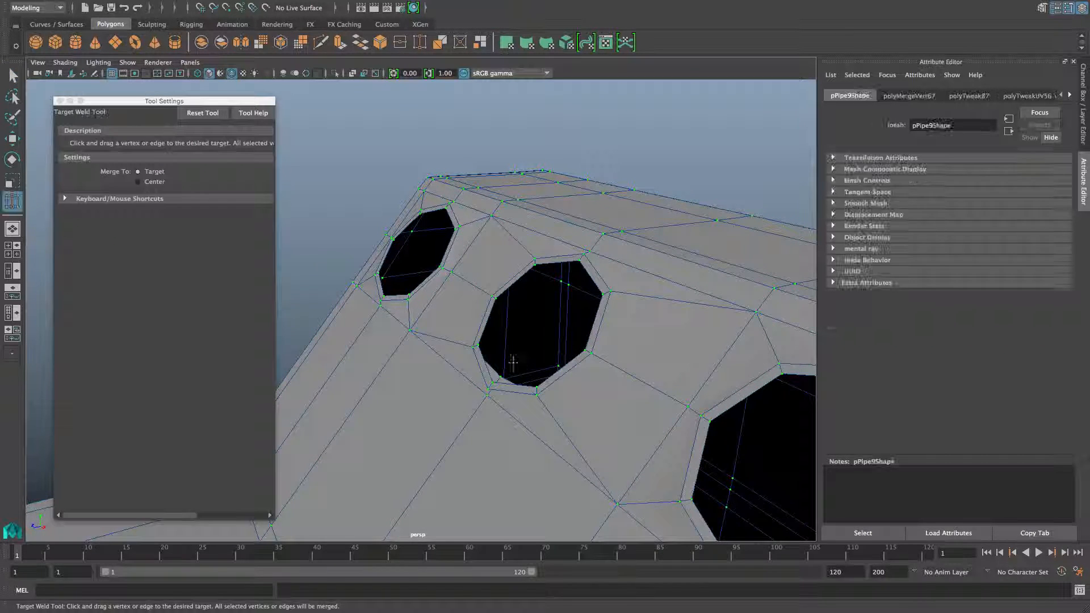
pyautogui.moveTo(497, 377); pyautogui.dragTo(489, 391)
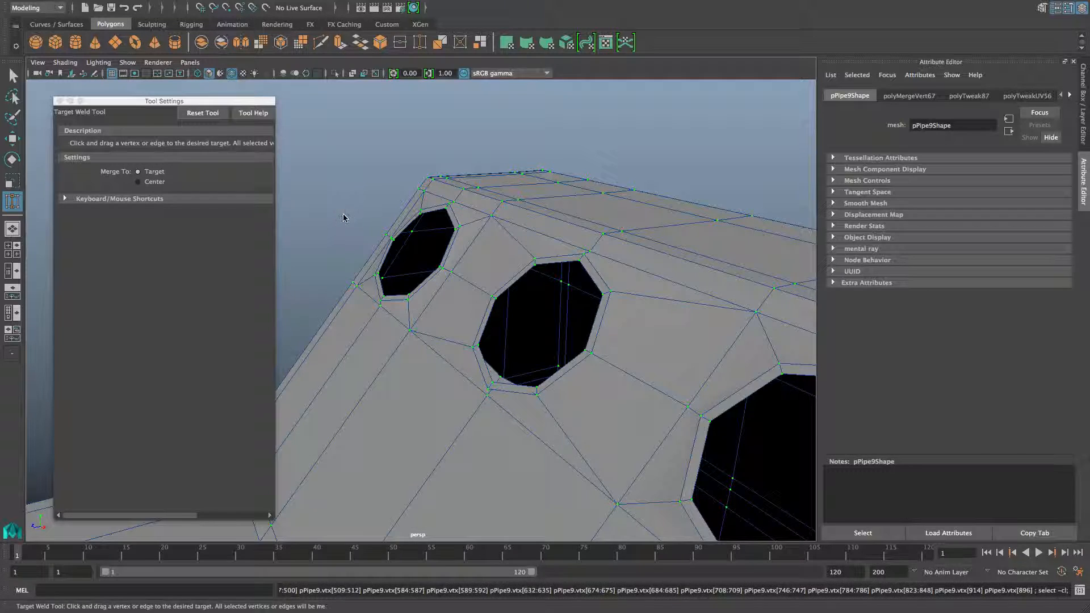
pyautogui.keyDown('alt'); pyautogui.moveTo(498, 383); pyautogui.dragTo(494, 414); pyautogui.keyUp('alt')
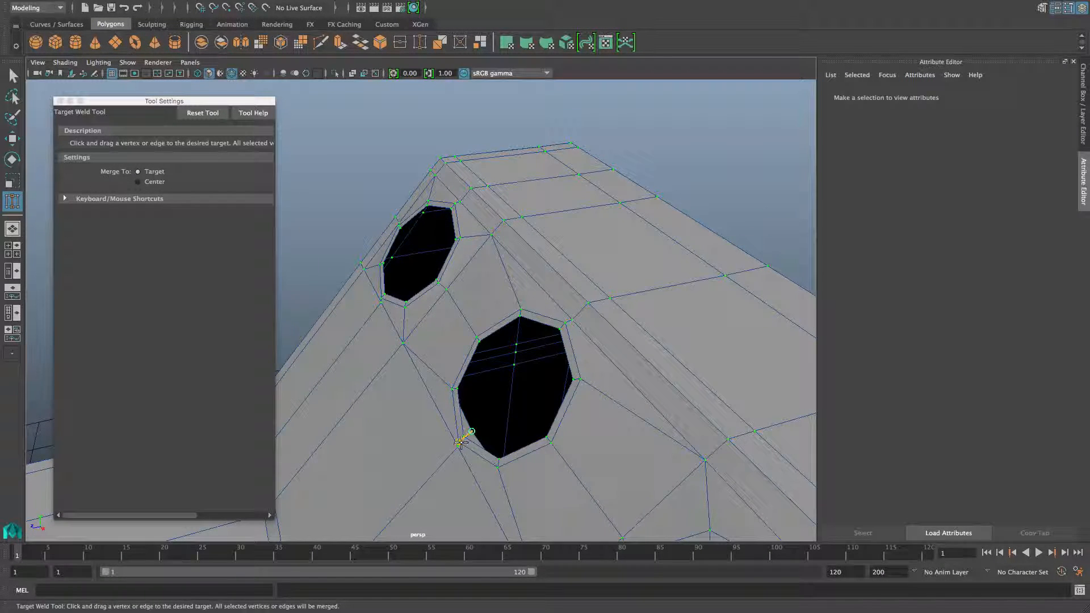
pyautogui.keyDown('alt'); pyautogui.moveTo(460, 442); pyautogui.dragTo(564, 418); pyautogui.keyUp('alt')
# Check the three welded openings on the sloped face in smooth preview, and return to the unsmoothed display.
pyautogui.scroll(3, 548, 416)
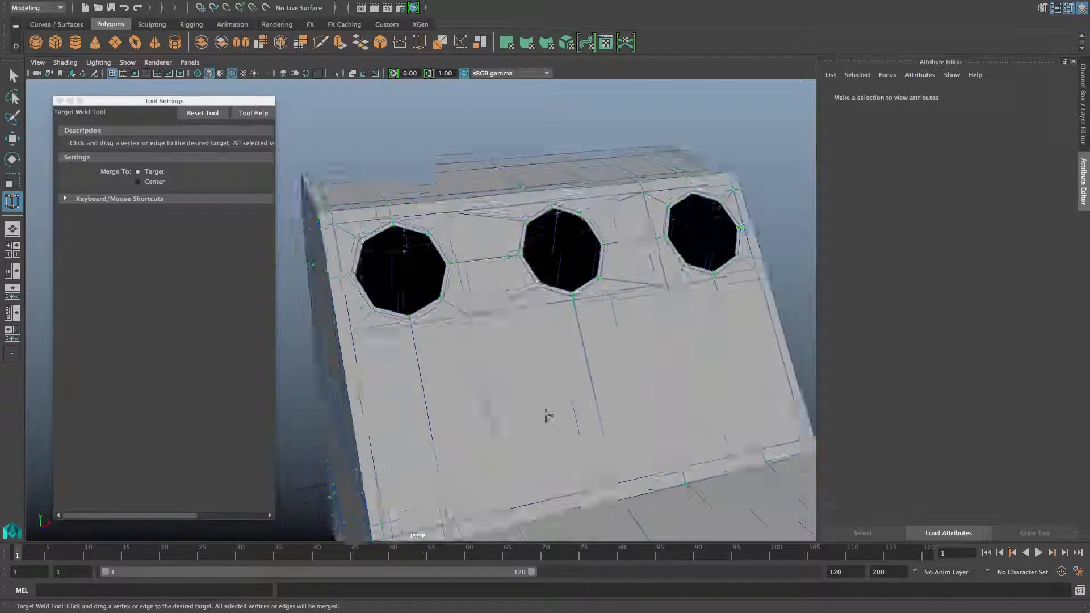
pyautogui.scroll(2, 546, 415)
pyautogui.press('3')
pyautogui.scroll(-4, 546, 415)
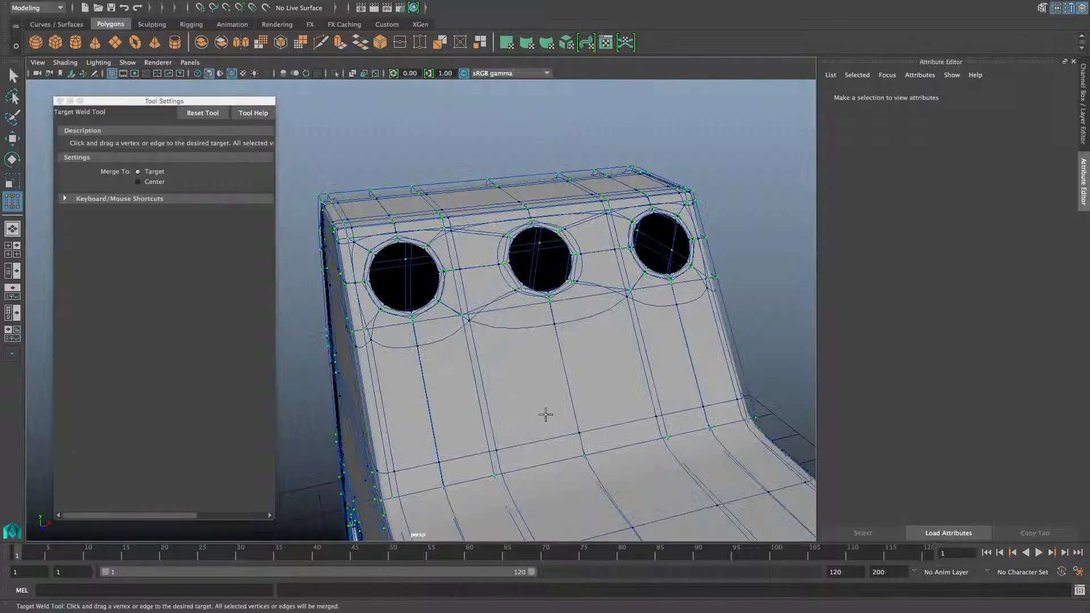
pyautogui.press('1')
# Select the border edge loops of all three round openings on the sloped face.
pyautogui.keyDown('alt'); pyautogui.moveTo(568, 395); pyautogui.dragTo(511, 363); pyautogui.keyUp('alt')
pyautogui.press('F8')
pyautogui.scroll(-3, 554, 397)
pyautogui.moveTo(463, 296); pyautogui.dragTo(463, 255, button='right')
pyautogui.doubleClick(574, 354)
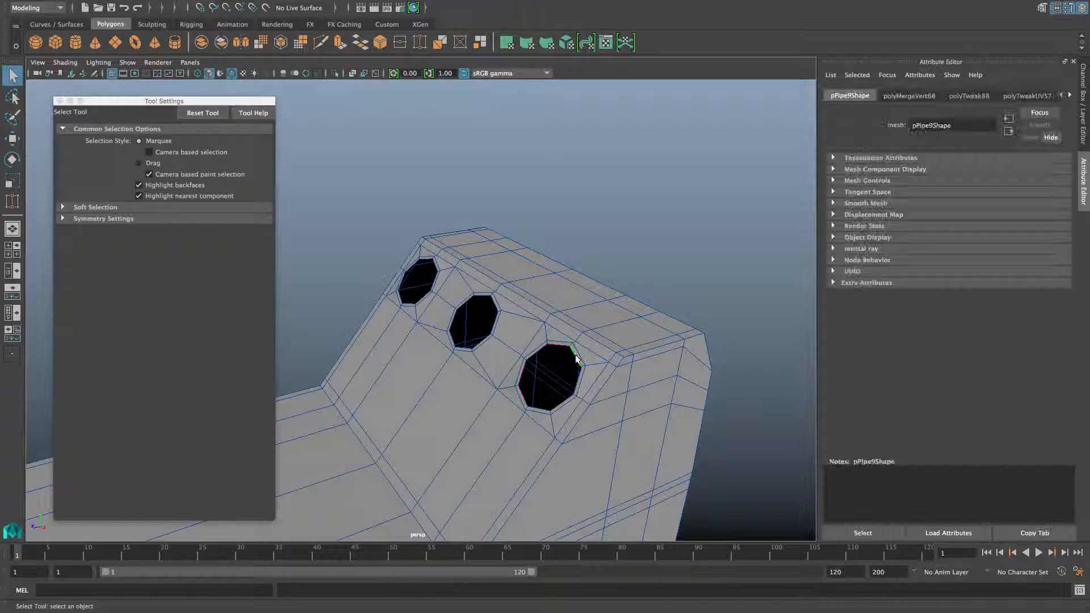
pyautogui.keyDown('shift'); pyautogui.doubleClick(494, 301); pyautogui.keyUp('shift')
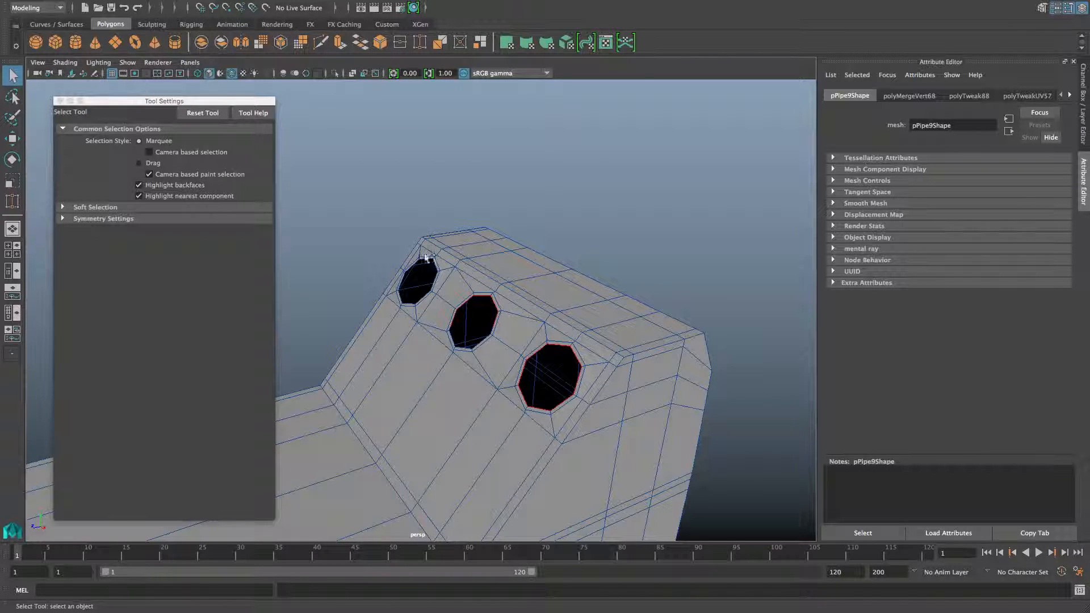
pyautogui.keyDown('shift'); pyautogui.doubleClick(434, 261); pyautogui.keyUp('shift')
# Extrude the three border loops and move them straight out of the sloped face along Z to about -2.67.
pyautogui.keyDown('alt'); pyautogui.moveTo(494, 375); pyautogui.dragTo(698, 392); pyautogui.keyUp('alt')
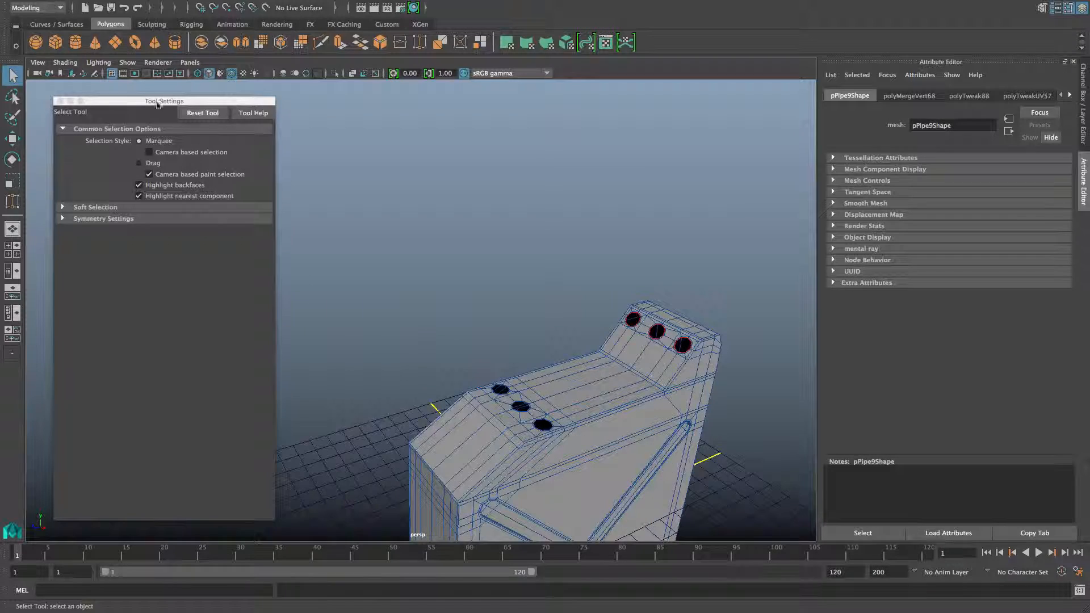
pyautogui.click(59, 100)
pyautogui.keyDown('alt'); pyautogui.moveTo(494, 244); pyautogui.dragTo(459, 292); pyautogui.keyUp('alt')
pyautogui.hotkey('ctrl', 'e')
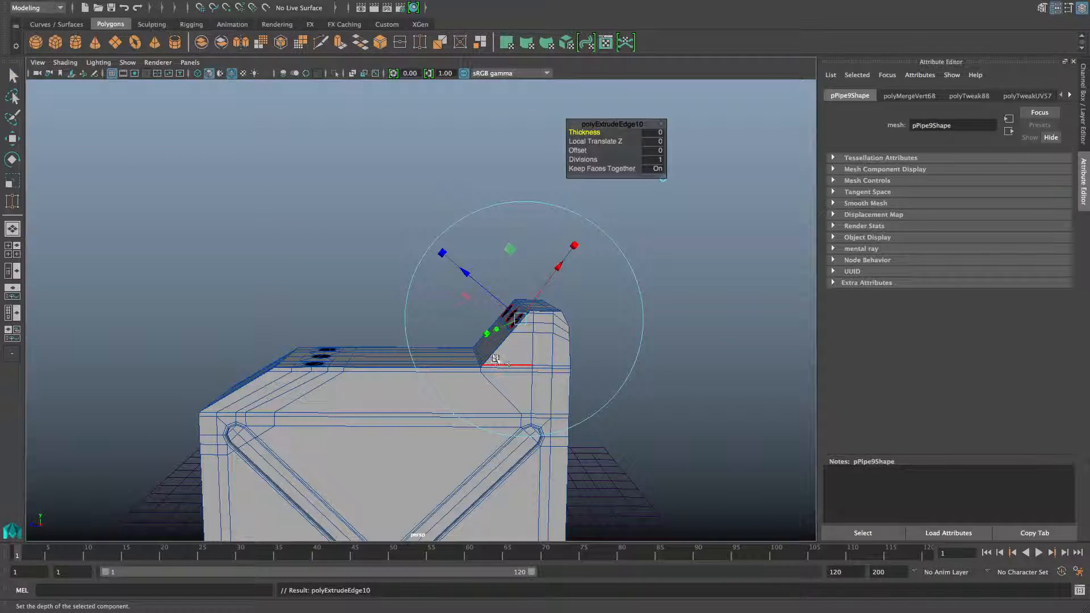
pyautogui.keyDown('alt'); pyautogui.moveTo(495, 359); pyautogui.dragTo(546, 368, button='middle'); pyautogui.keyUp('alt')
pyautogui.press('w')
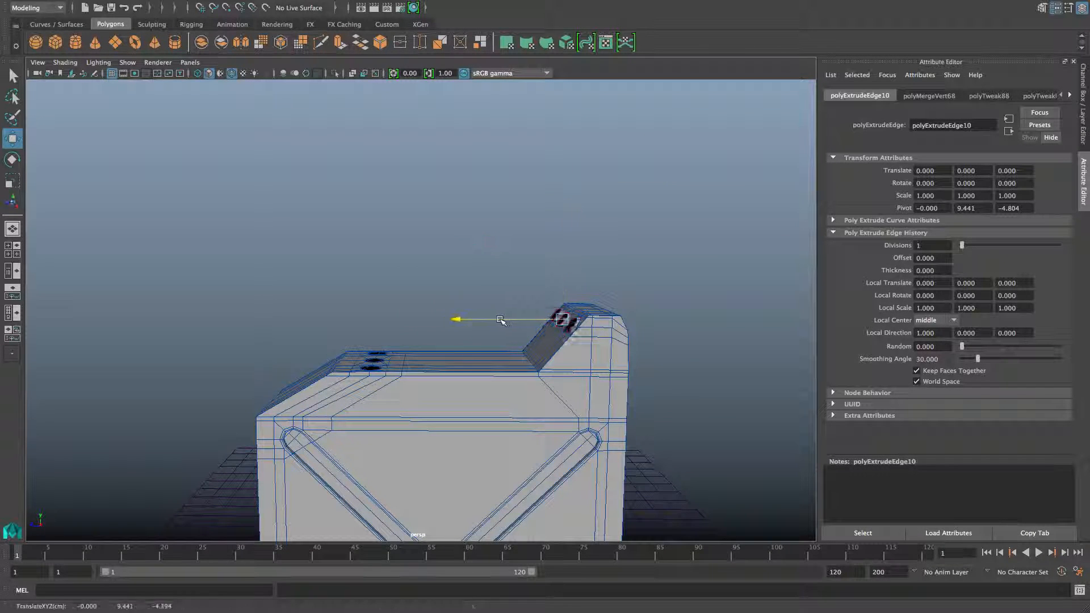
pyautogui.moveTo(499, 320); pyautogui.dragTo(448, 320)
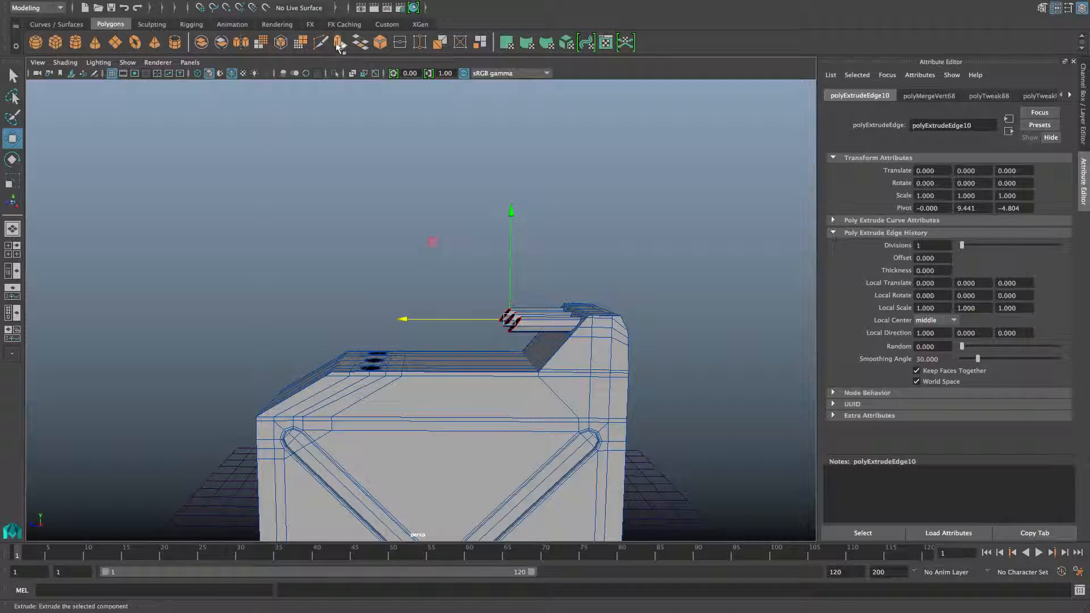
# Extrude the loops again along Z to about 0.87 and rotate the slanted end loops until they stand upright.
pyautogui.hotkey('ctrl', 'e')
pyautogui.press('w')
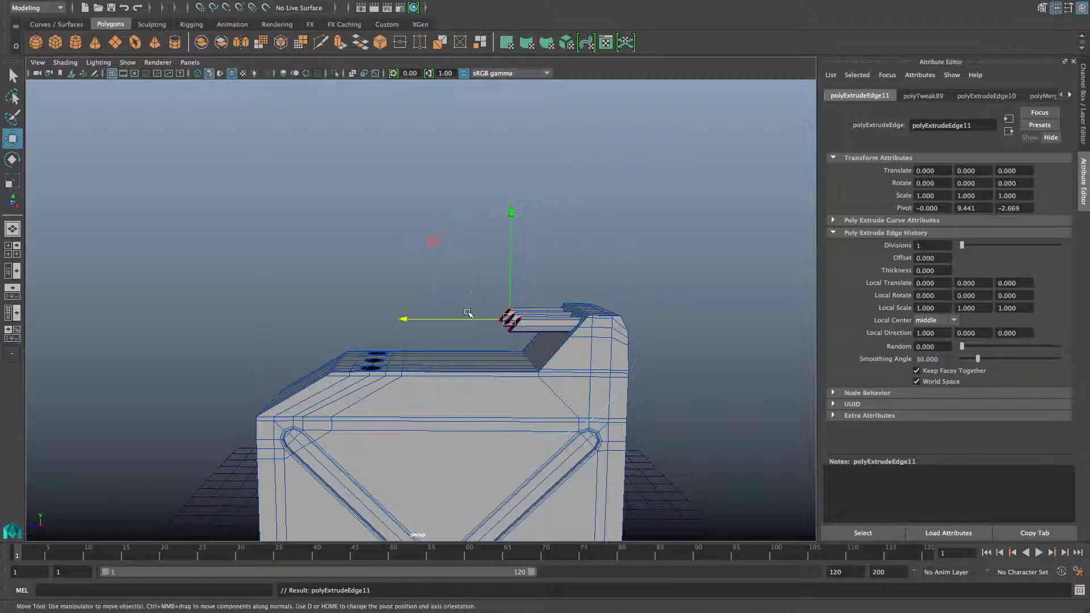
pyautogui.moveTo(468, 320); pyautogui.dragTo(376, 320)
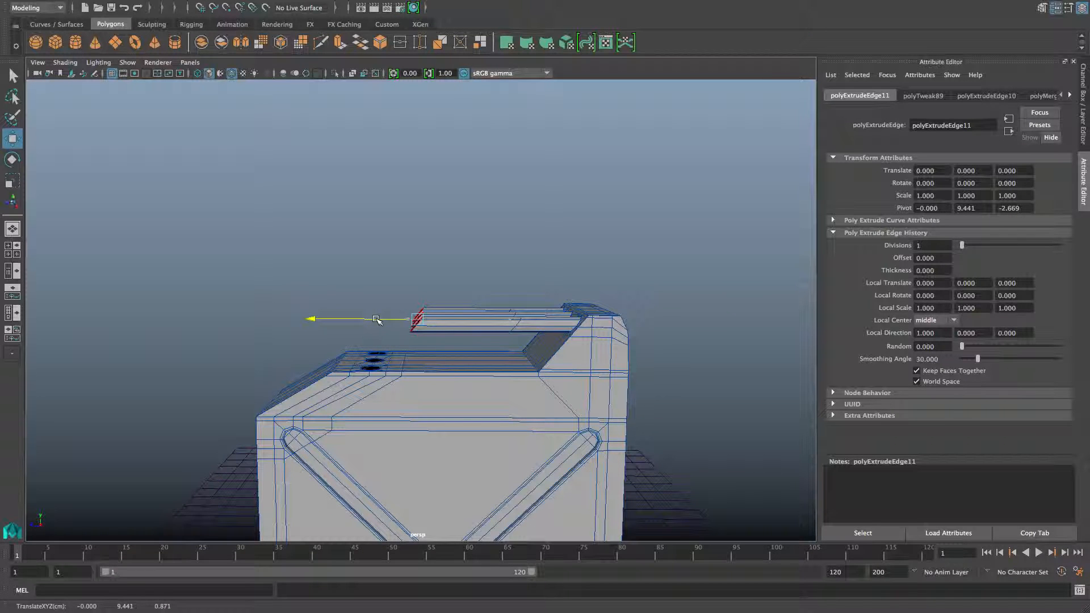
pyautogui.press('e')
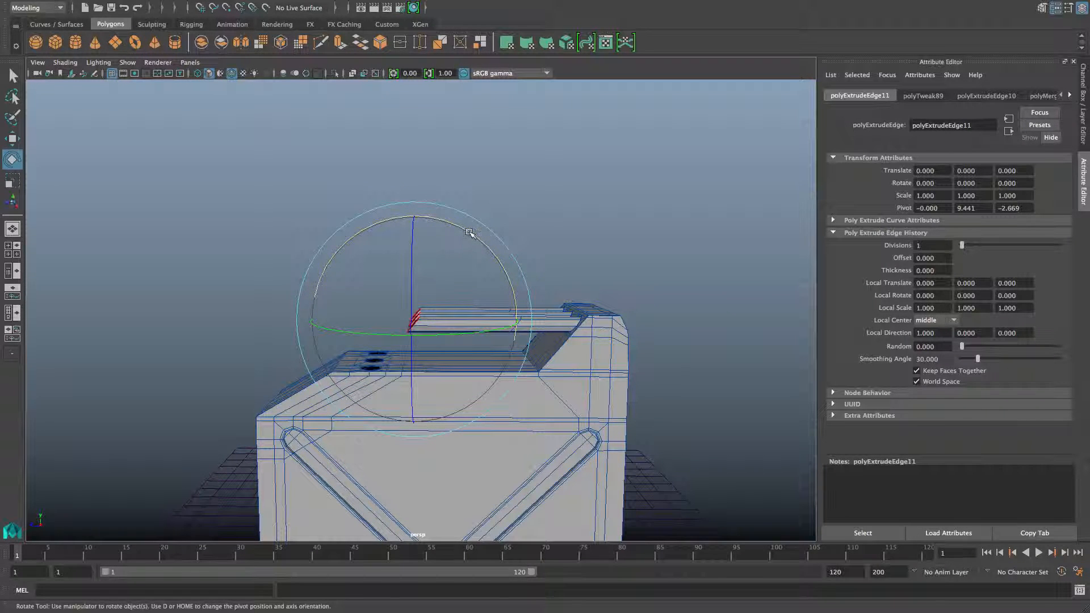
pyautogui.moveTo(469, 232); pyautogui.dragTo(404, 229)
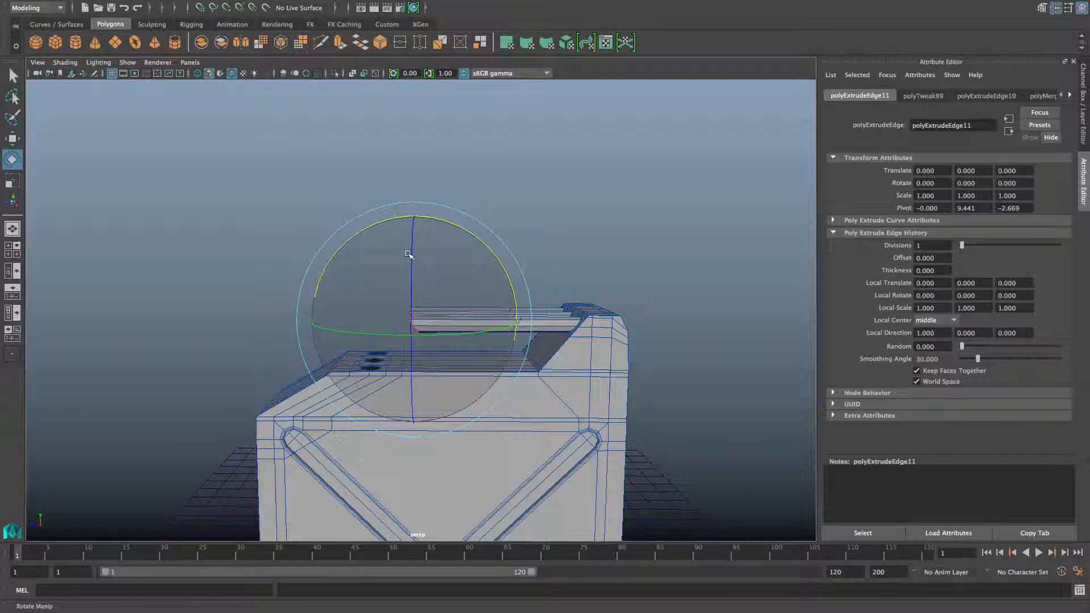
# Rotate the end loops of the three handle tubes until they slant, with their lower edges set back toward the sloped face.
pyautogui.keyDown('alt'); pyautogui.moveTo(411, 253); pyautogui.dragTo(651, 332, button='right'); pyautogui.keyUp('alt')
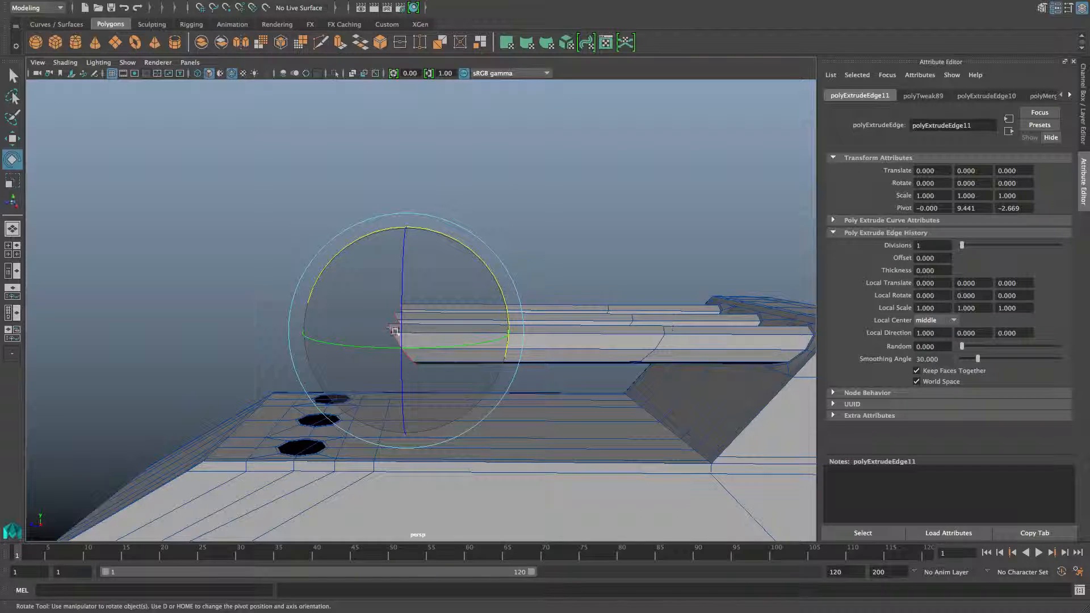
pyautogui.moveTo(477, 377)
pyautogui.keyDown('alt'); pyautogui.mouseDown()
pyautogui.moveTo(468, 368)
pyautogui.moveTo(483, 383)
pyautogui.mouseUp(); pyautogui.keyUp('alt')
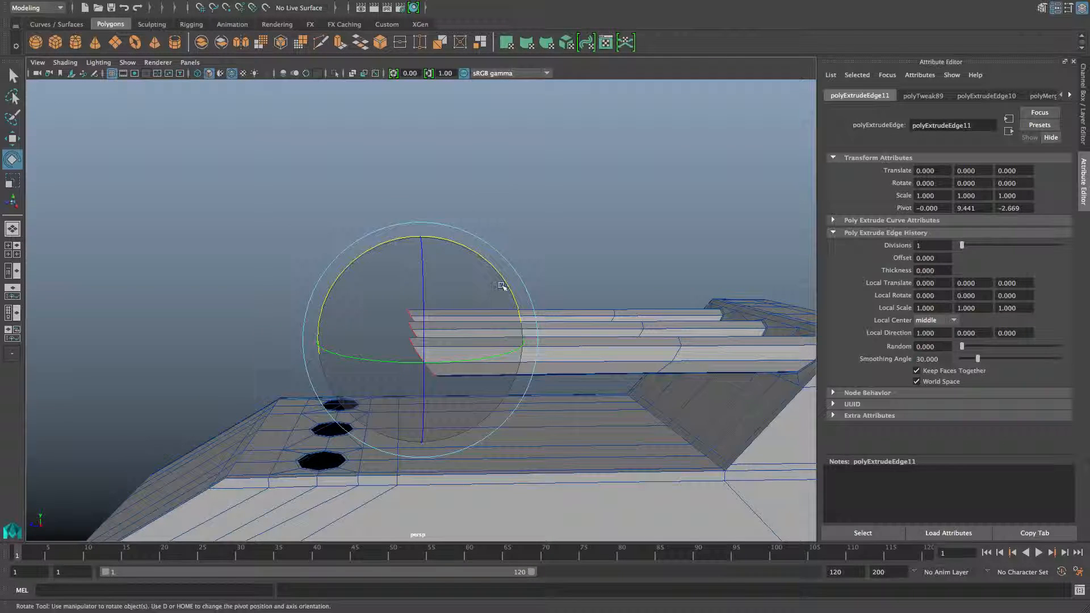
pyautogui.moveTo(505, 281); pyautogui.dragTo(489, 346)
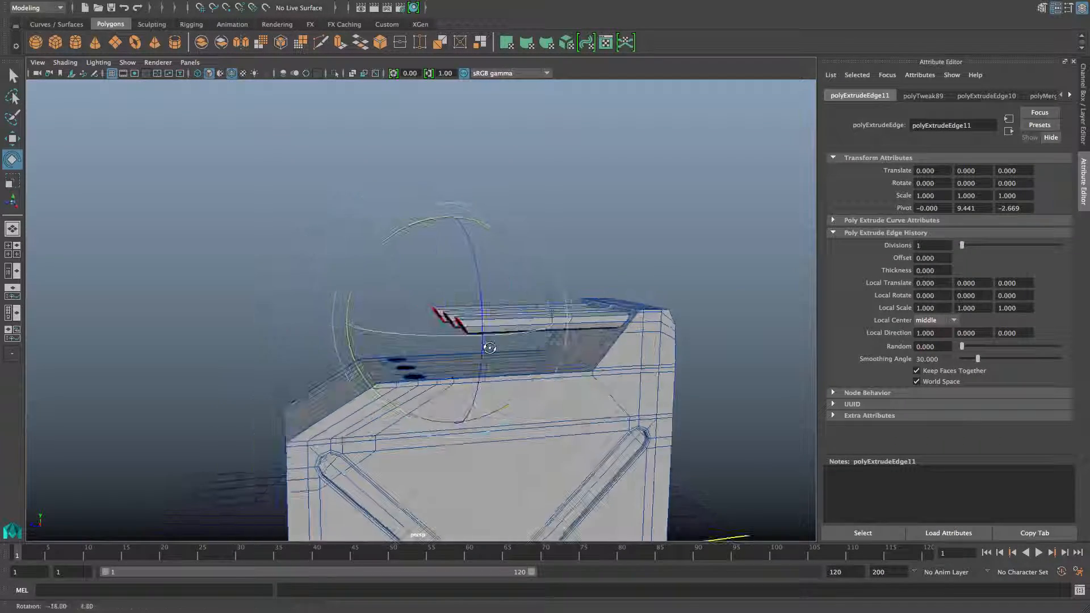
pyautogui.keyDown('alt'); pyautogui.moveTo(489, 346); pyautogui.dragTo(547, 386, button='right'); pyautogui.keyUp('alt')
pyautogui.keyDown('alt'); pyautogui.moveTo(547, 387); pyautogui.dragTo(518, 379); pyautogui.keyUp('alt')
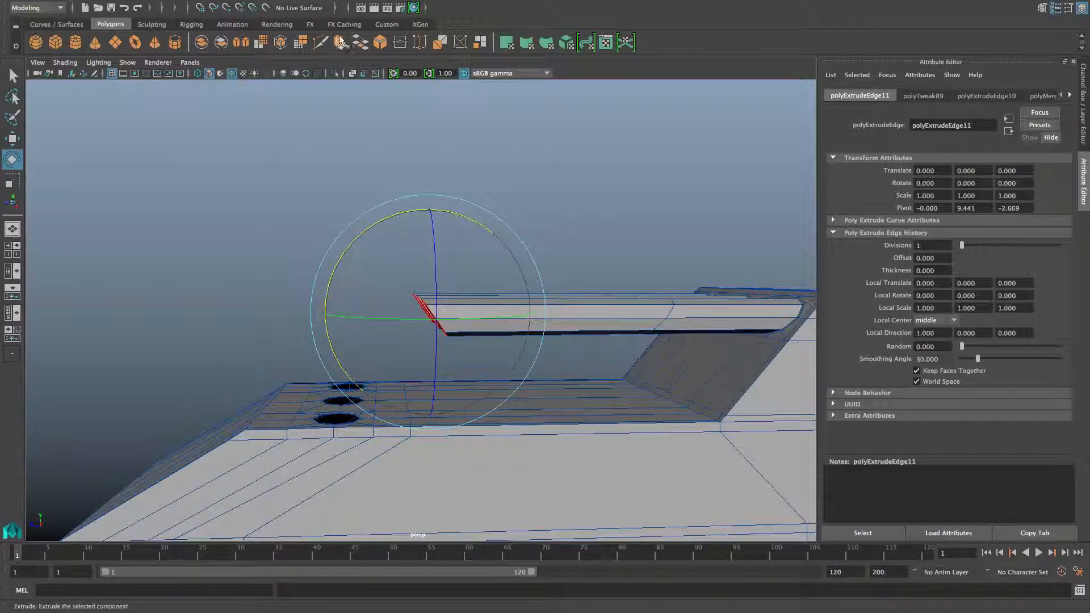
# Extrude the three end loops and move them down toward the row of openings, to about Y 8.69 and Z 2.04.
pyautogui.click(362, 42)
pyautogui.press('w')
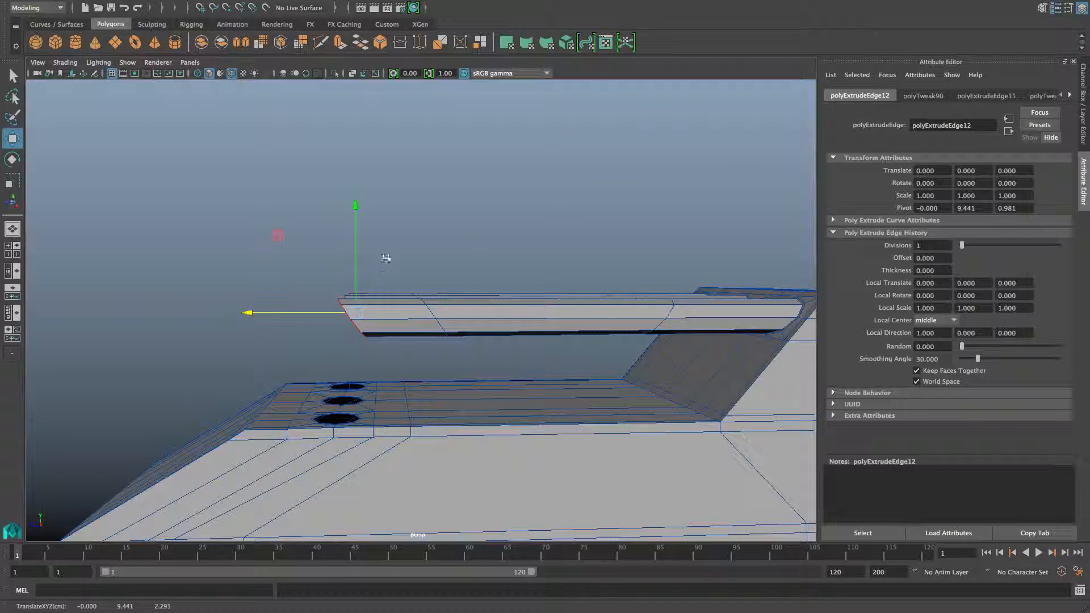
pyautogui.moveTo(355, 239); pyautogui.dragTo(357, 298)
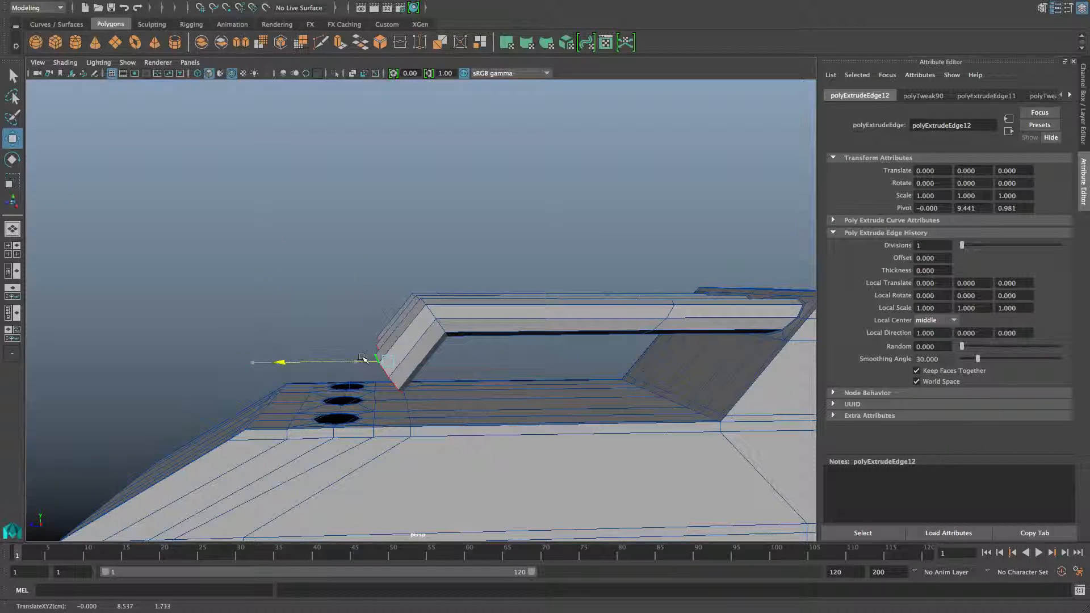
pyautogui.moveTo(387, 273)
pyautogui.keyDown('alt'); pyautogui.mouseDown()
pyautogui.moveTo(418, 262)
pyautogui.moveTo(388, 269)
pyautogui.mouseUp(); pyautogui.keyUp('alt')
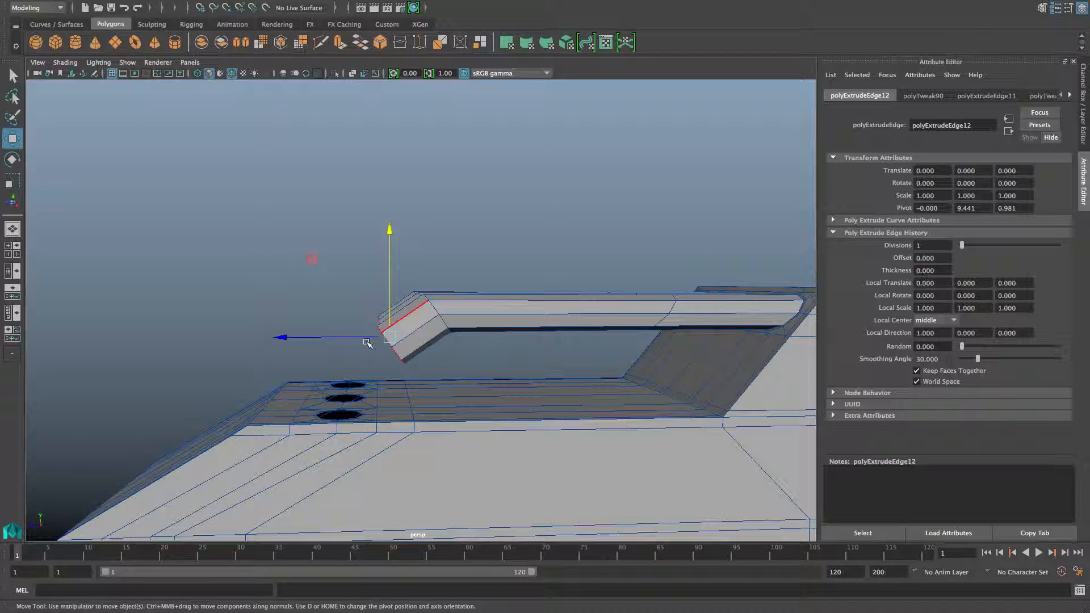
pyautogui.moveTo(362, 337); pyautogui.dragTo(477, 297)
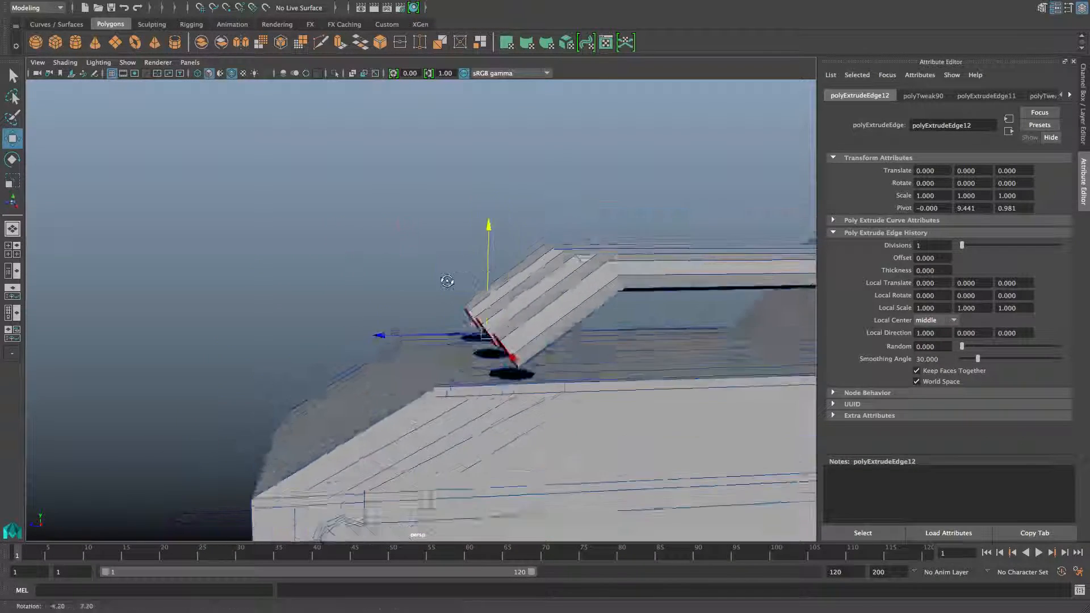
pyautogui.keyDown('alt'); pyautogui.moveTo(477, 296); pyautogui.dragTo(511, 309, button='right'); pyautogui.keyUp('alt')
pyautogui.keyDown('alt'); pyautogui.moveTo(511, 309); pyautogui.dragTo(426, 318); pyautogui.keyUp('alt')
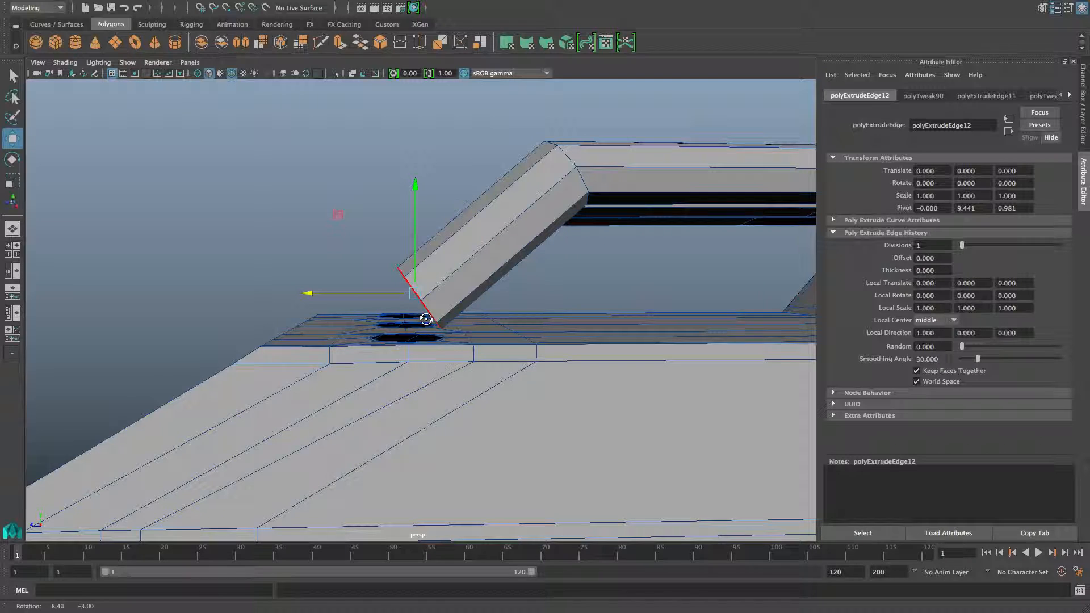
pyautogui.keyDown('alt'); pyautogui.moveTo(436, 289); pyautogui.dragTo(406, 298, button='right'); pyautogui.keyUp('alt')
pyautogui.keyDown('alt'); pyautogui.moveTo(407, 298); pyautogui.dragTo(382, 331, button='middle'); pyautogui.keyUp('alt')
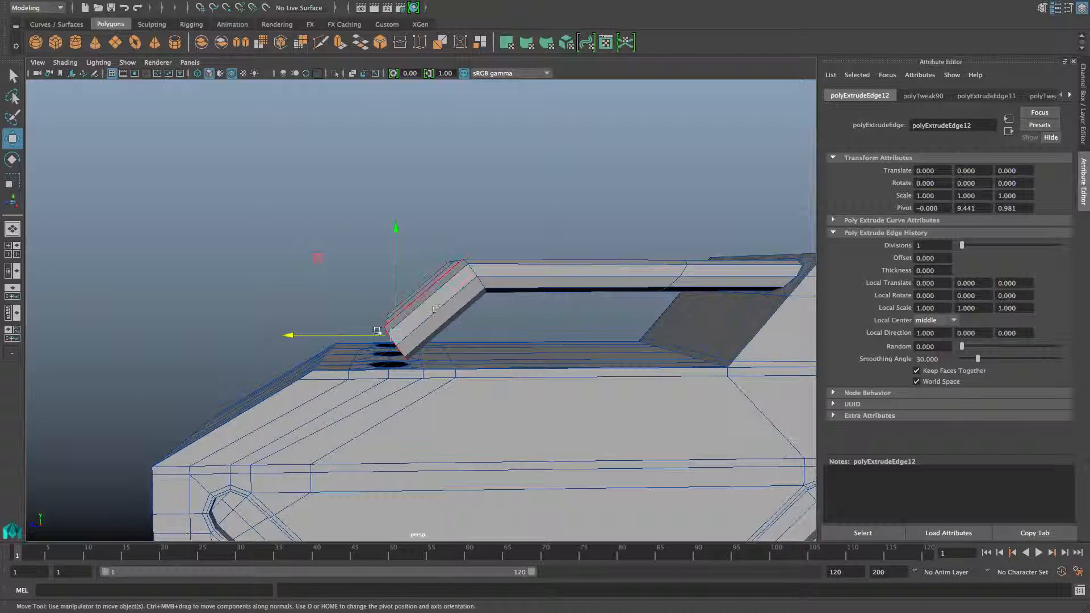
pyautogui.moveTo(372, 335); pyautogui.dragTo(395, 335)
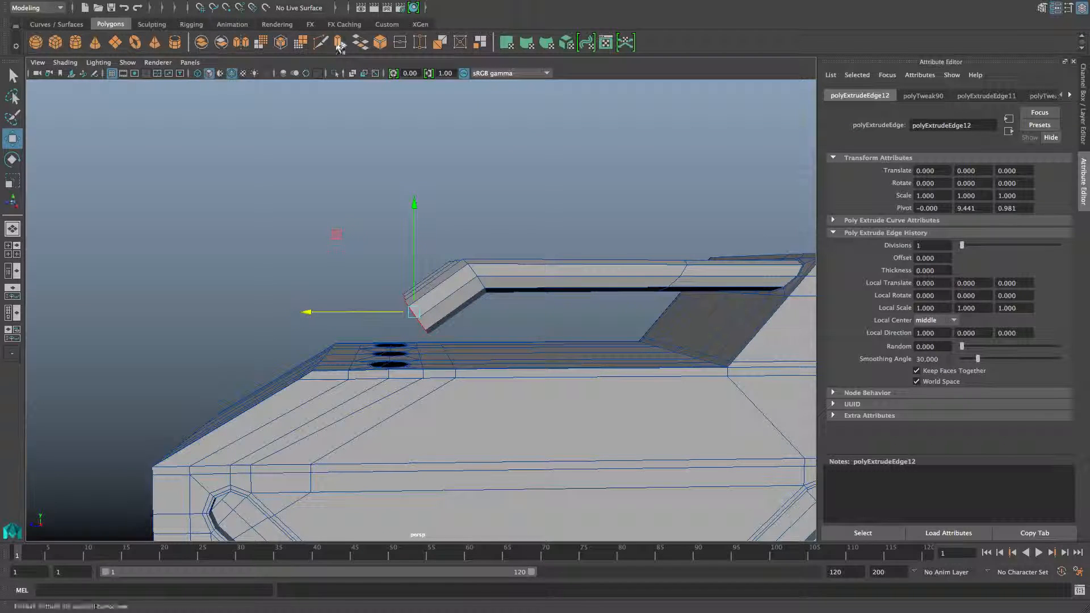
# Extrude the end loops again by about 0.65 along their own direction and lower them to about Y 8.08.
pyautogui.hotkey('ctrl', 'e')
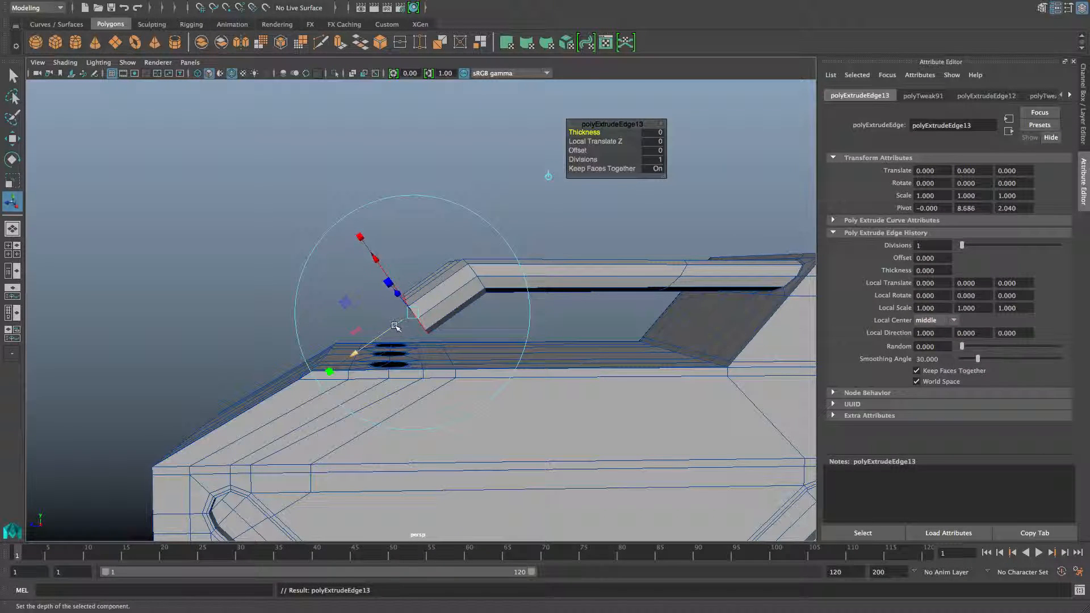
pyautogui.moveTo(396, 324); pyautogui.dragTo(376, 339)
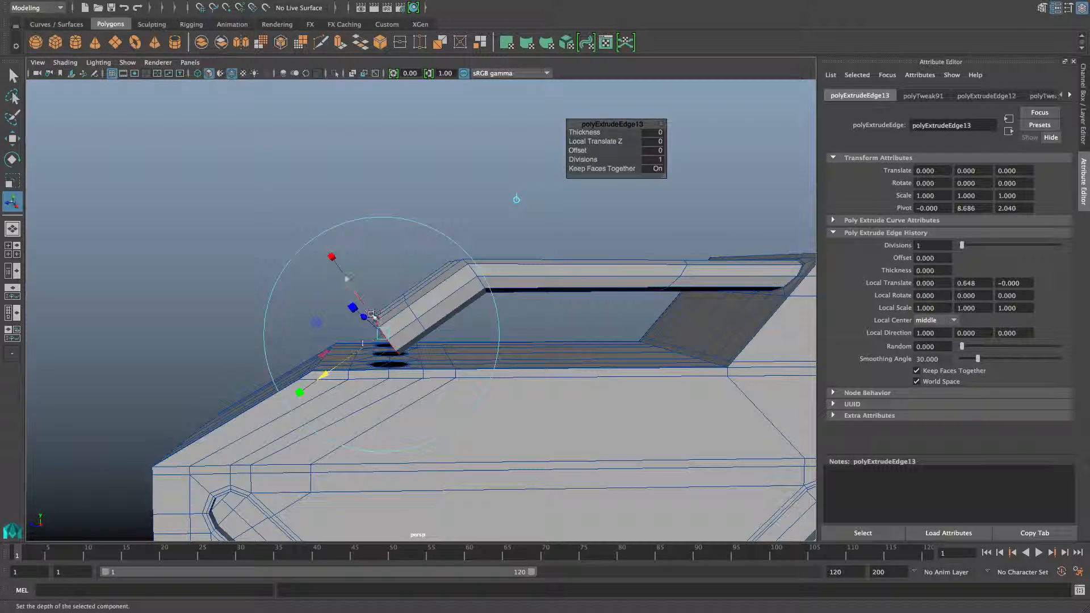
pyautogui.press('w')
pyautogui.moveTo(391, 268); pyautogui.dragTo(390, 271)
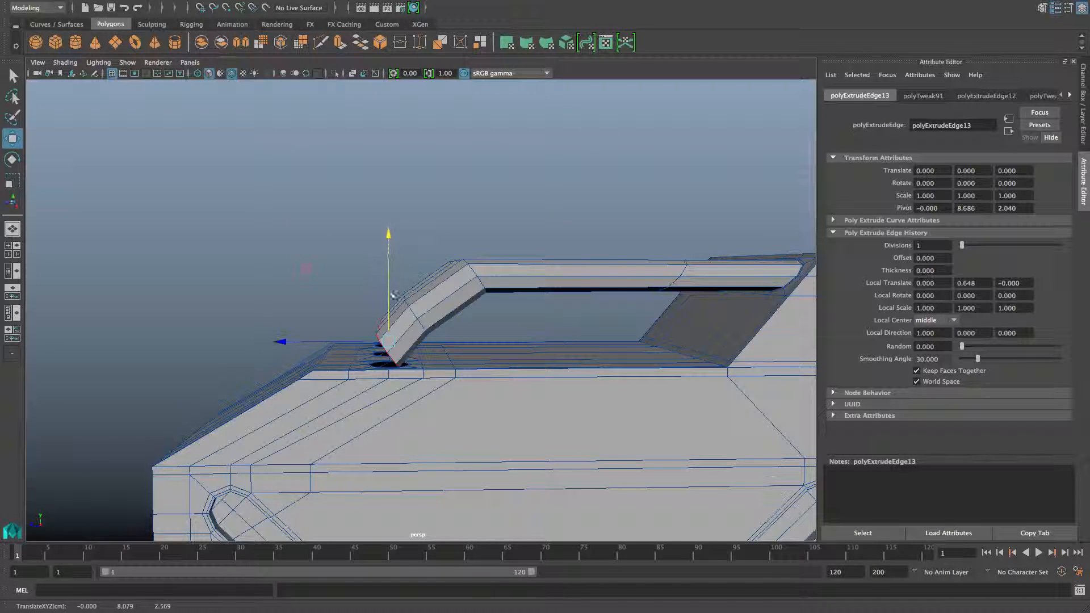
# Rotate the end loops flatter and reposition them above the openings at about Y 8.27 and Z 2.48.
pyautogui.keyDown('alt'); pyautogui.moveTo(393, 289); pyautogui.dragTo(462, 323, button='right'); pyautogui.keyUp('alt')
pyautogui.press('e')
pyautogui.moveTo(404, 259); pyautogui.dragTo(367, 285)
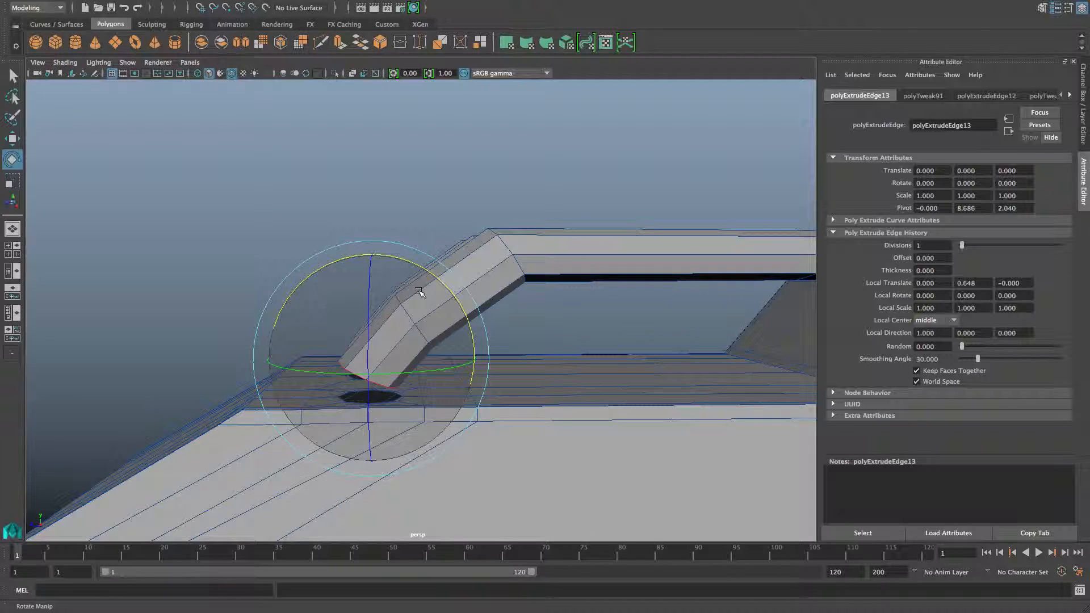
pyautogui.press('w')
pyautogui.moveTo(372, 306); pyautogui.dragTo(368, 305)
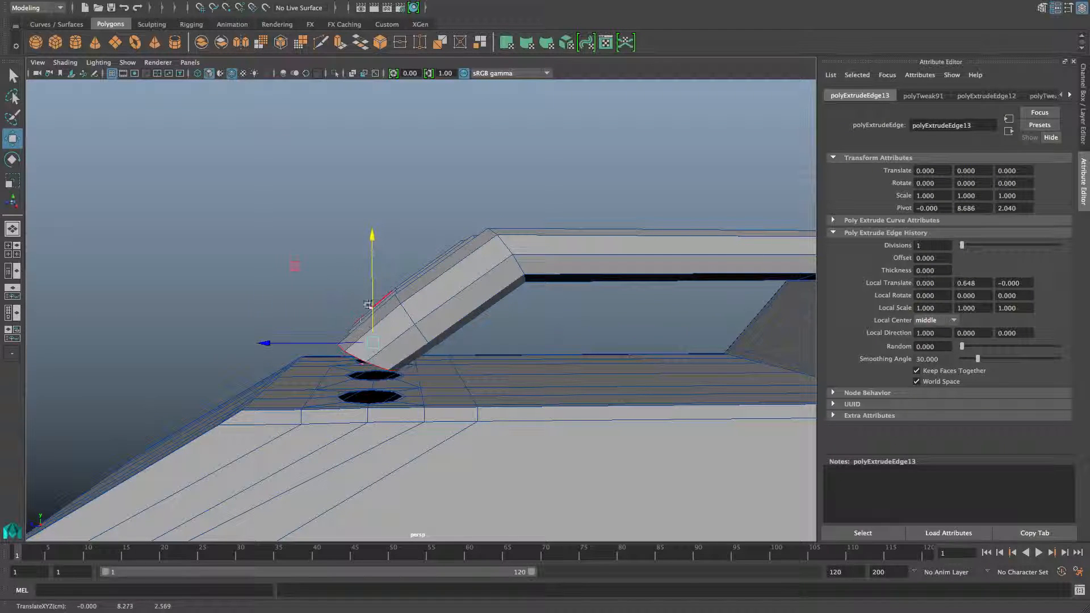
pyautogui.moveTo(341, 343); pyautogui.dragTo(350, 344)
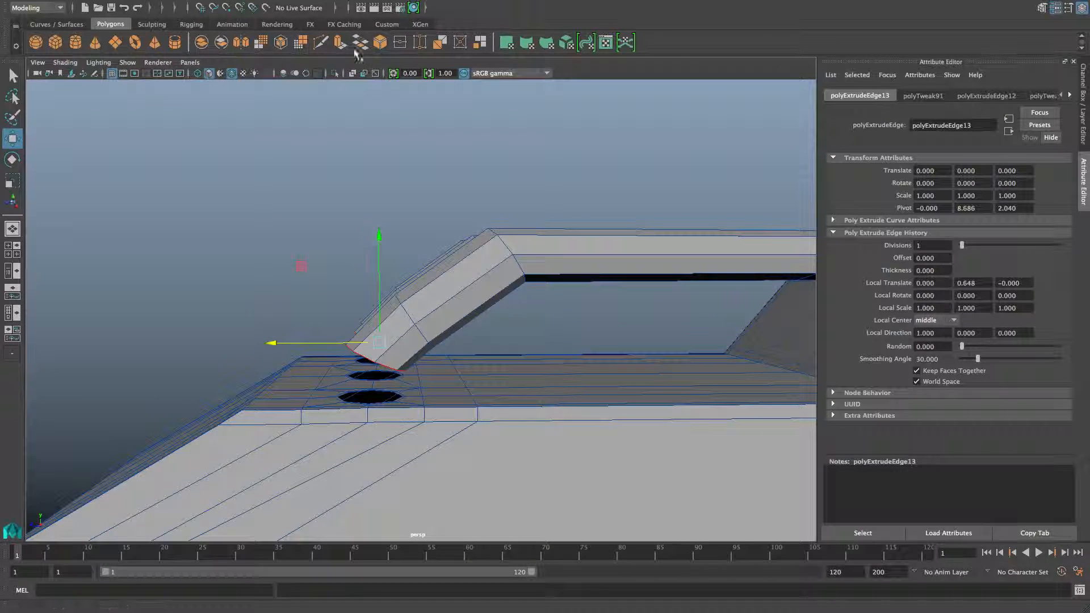
# Extrude the three end loops once more by about 0.25 toward the openings below them.
pyautogui.click(340, 44)
pyautogui.keyDown('alt'); pyautogui.moveTo(401, 263); pyautogui.dragTo(427, 225); pyautogui.keyUp('alt')
pyautogui.moveTo(401, 299); pyautogui.dragTo(579, 222)
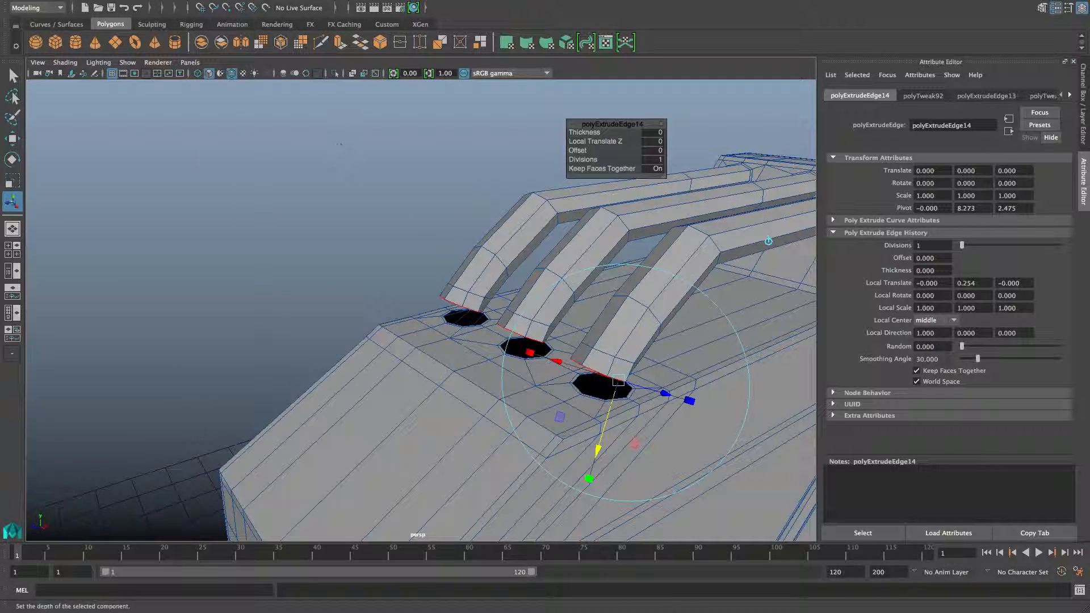
# Switch the mesh to vertex editing and target-weld the first end vertex of the nearest outer tube to its opening, undoing the stray weld.
pyautogui.keyDown('shift'); pyautogui.rightClick(517, 215); pyautogui.keyUp('shift')
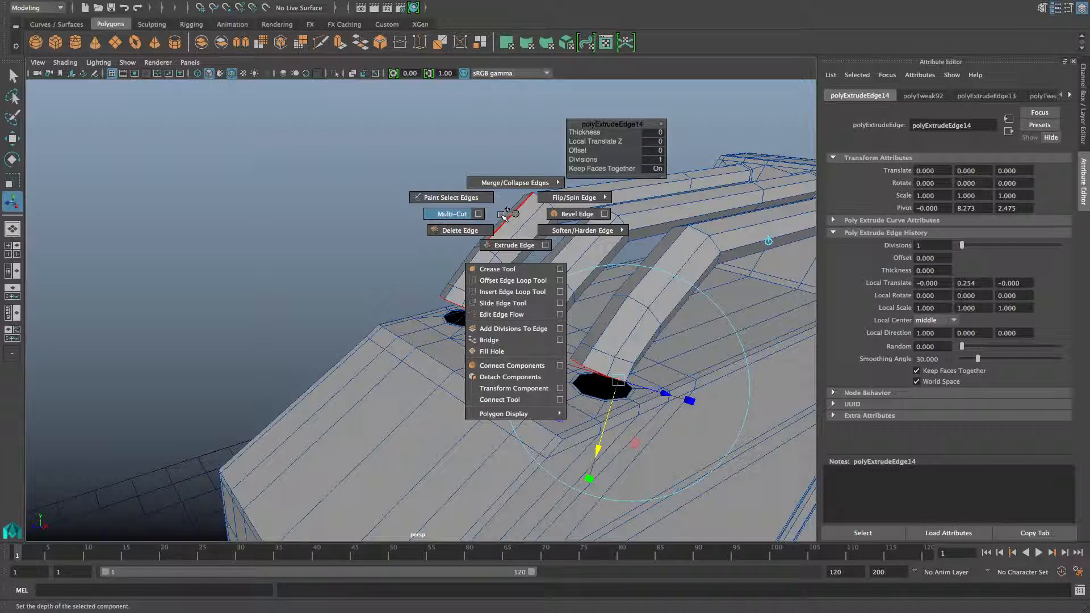
pyautogui.click(503, 217)
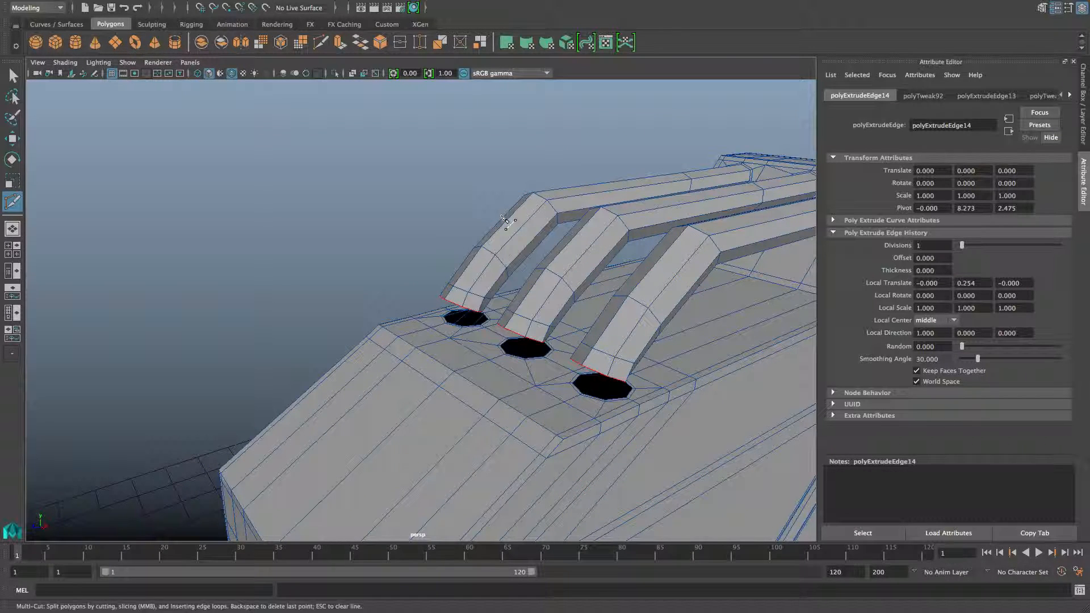
pyautogui.press('F8')
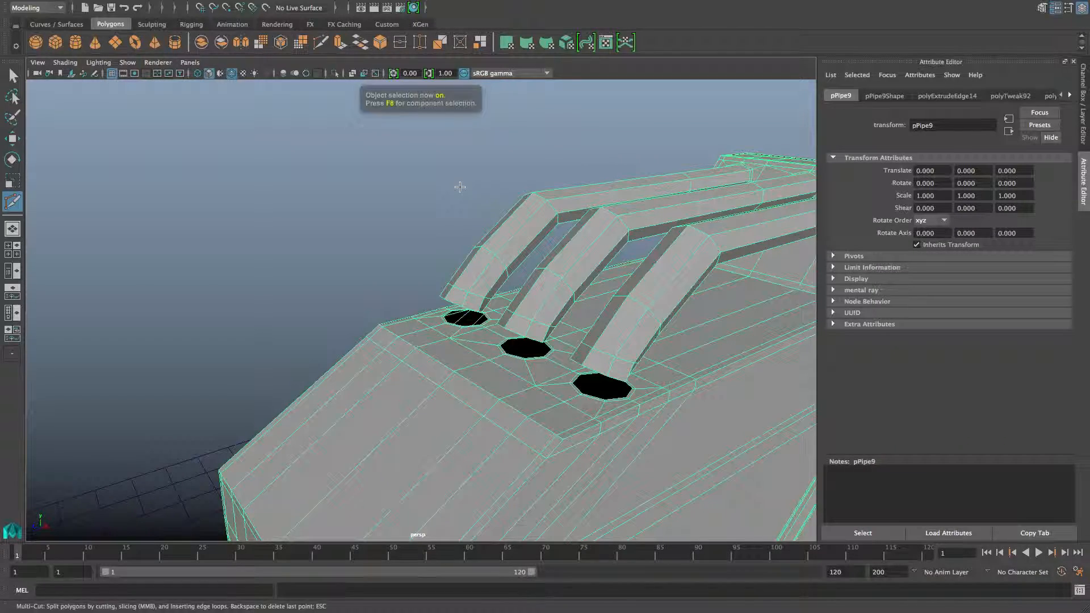
pyautogui.rightClick(459, 186)
pyautogui.keyDown('shift'); pyautogui.moveTo(461, 187); pyautogui.dragTo(459, 155, button='right'); pyautogui.keyUp('shift')
pyautogui.keyDown('alt'); pyautogui.moveTo(486, 232); pyautogui.dragTo(457, 223); pyautogui.keyUp('alt')
pyautogui.keyDown('alt'); pyautogui.moveTo(457, 223); pyautogui.dragTo(500, 281, button='right'); pyautogui.keyUp('alt')
pyautogui.keyDown('alt'); pyautogui.moveTo(509, 298); pyautogui.dragTo(437, 310); pyautogui.keyUp('alt')
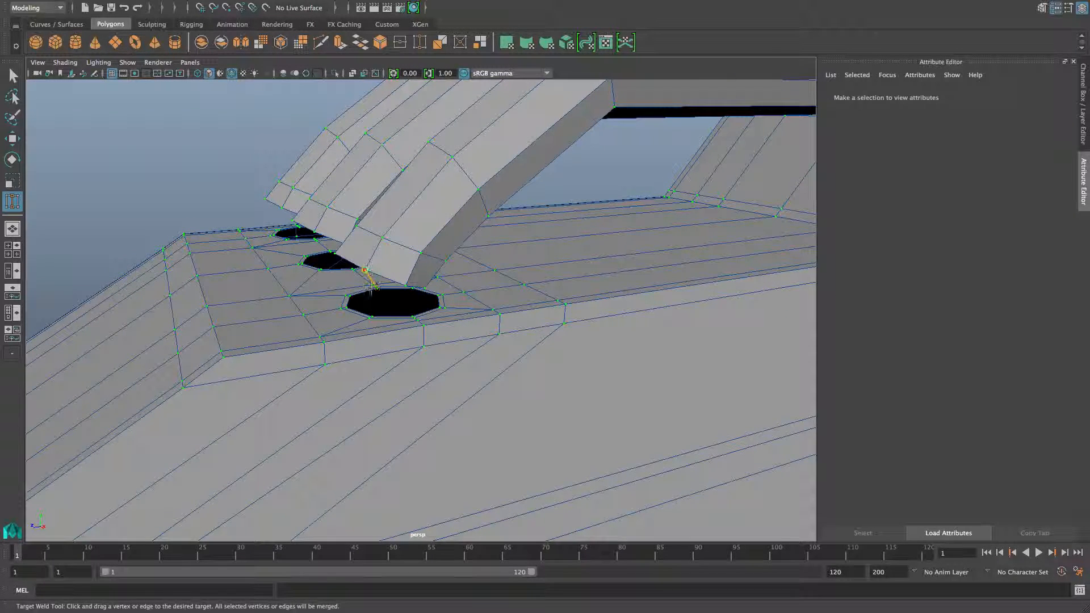
pyautogui.moveTo(371, 308); pyautogui.dragTo(414, 317)
pyautogui.keyDown('alt'); pyautogui.moveTo(414, 315); pyautogui.dragTo(397, 301); pyautogui.keyUp('alt')
pyautogui.hotkey('ctrl', 'z')
pyautogui.keyDown('alt'); pyautogui.moveTo(397, 302); pyautogui.dragTo(511, 346, button='middle'); pyautogui.keyUp('alt')
pyautogui.keyDown('alt'); pyautogui.moveTo(511, 347); pyautogui.dragTo(559, 360, button='right'); pyautogui.keyUp('alt')
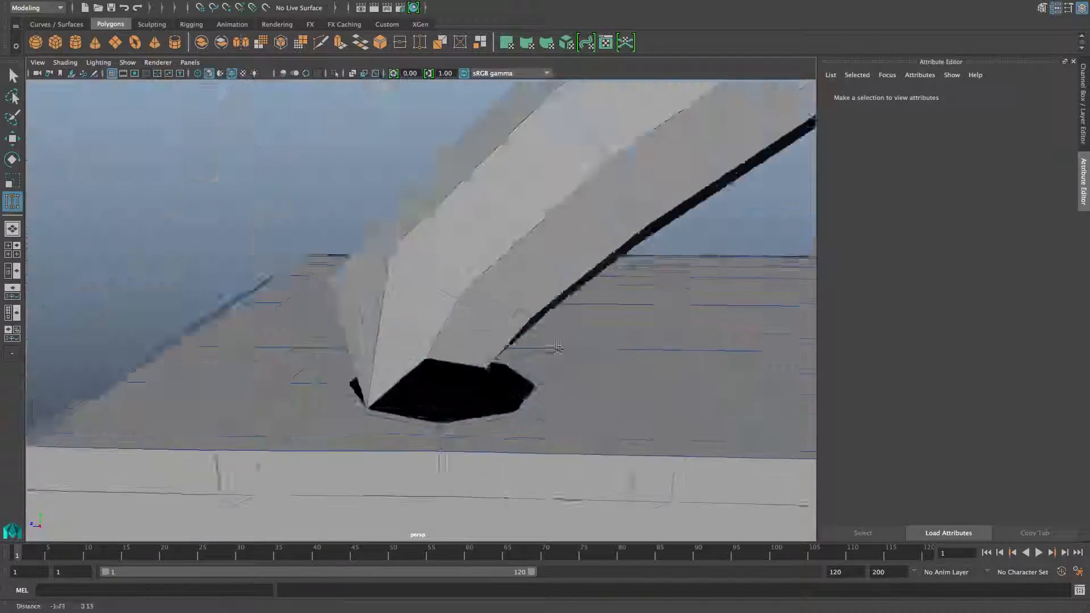
pyautogui.keyDown('alt'); pyautogui.moveTo(558, 360); pyautogui.dragTo(513, 334, button='middle'); pyautogui.keyUp('alt')
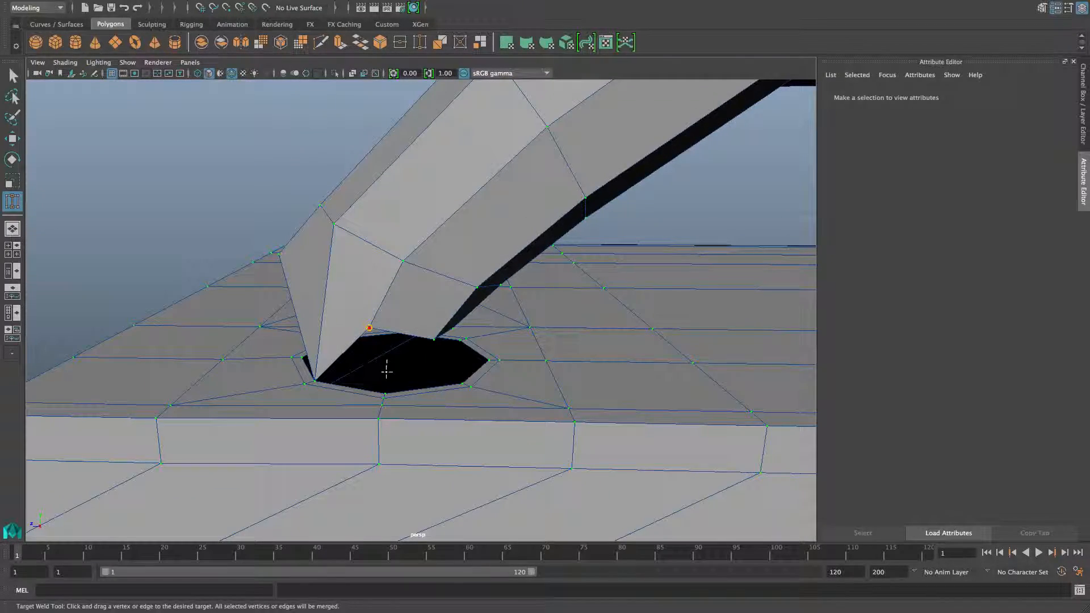
# Target-weld the remaining end vertices of the nearest outer tube to the matching vertices around its opening.
pyautogui.moveTo(387, 379); pyautogui.dragTo(257, 362)
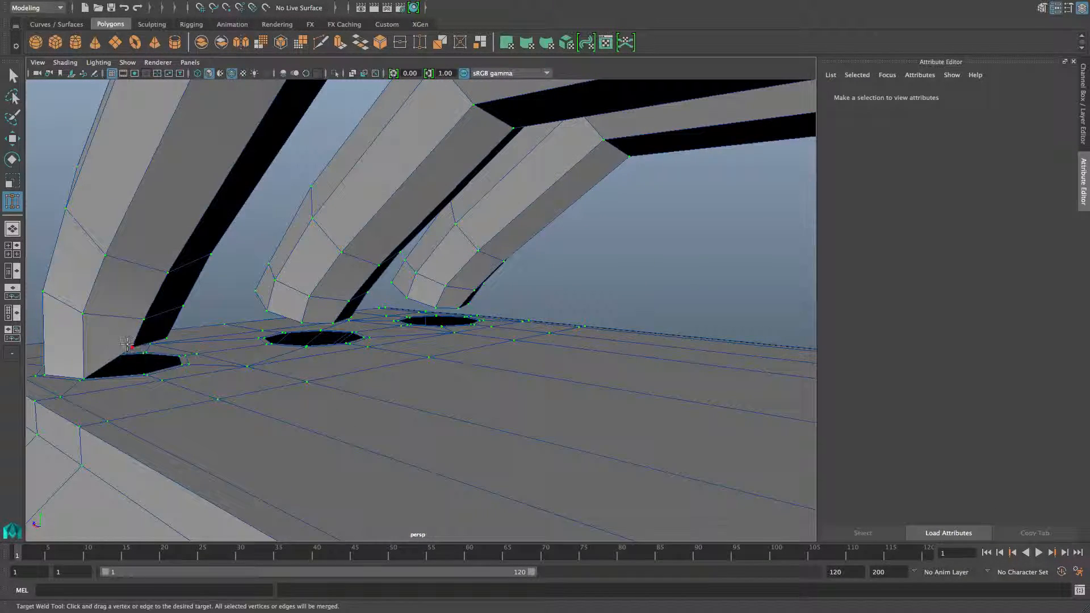
pyautogui.moveTo(139, 369); pyautogui.dragTo(318, 348)
pyautogui.keyDown('alt'); pyautogui.moveTo(318, 347); pyautogui.dragTo(326, 393); pyautogui.keyUp('alt')
pyautogui.keyDown('alt'); pyautogui.moveTo(687, 272); pyautogui.dragTo(102, 346); pyautogui.keyUp('alt')
pyautogui.keyDown('alt'); pyautogui.moveTo(375, 323); pyautogui.dragTo(292, 350, button='middle'); pyautogui.keyUp('alt')
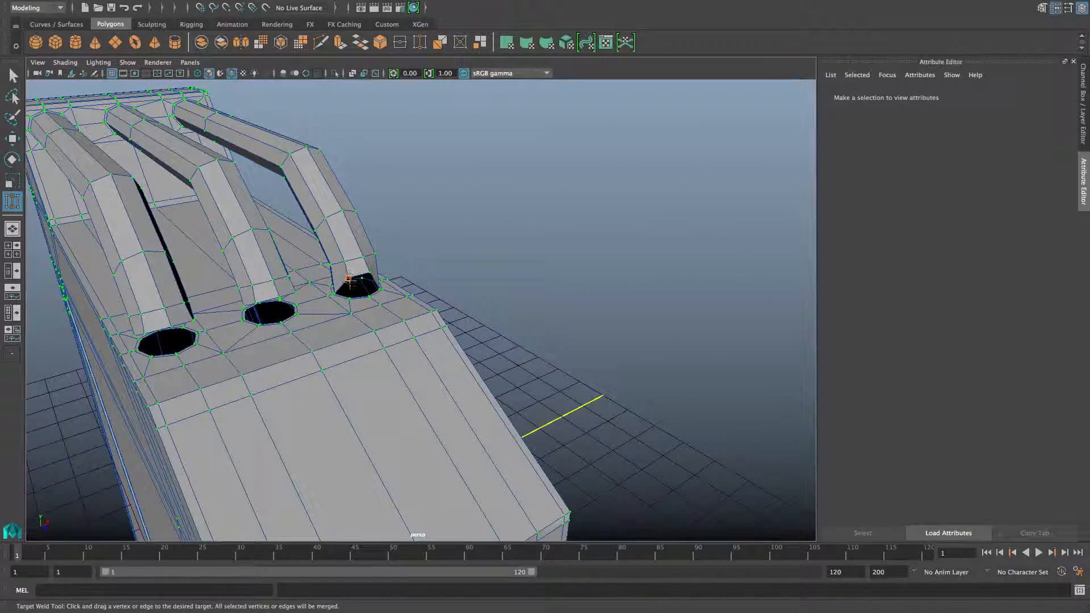
pyautogui.scroll(3, 357, 314)
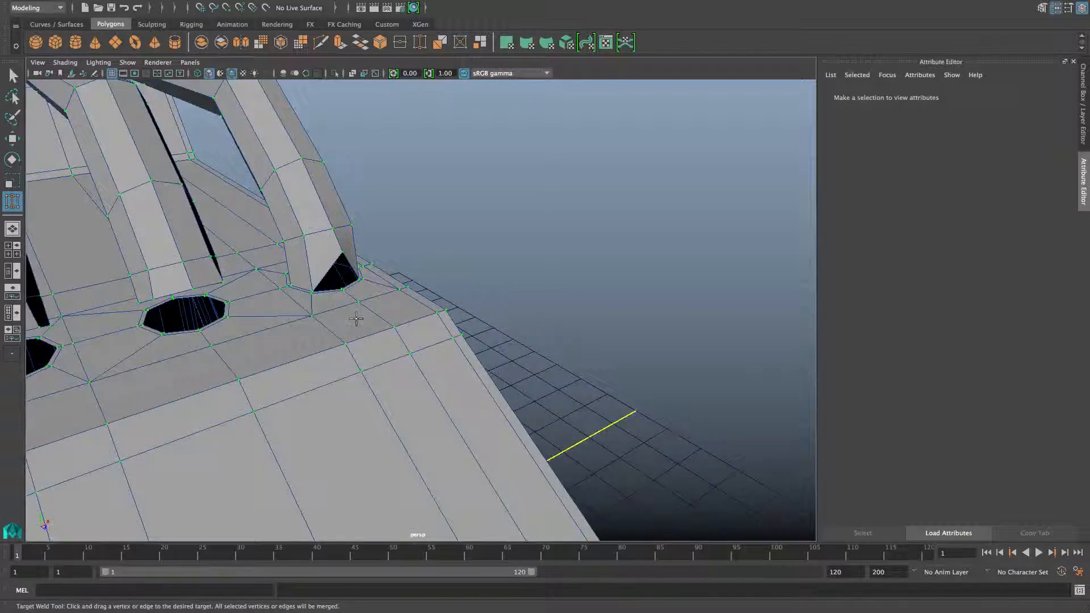
pyautogui.keyDown('alt'); pyautogui.moveTo(356, 319); pyautogui.dragTo(353, 331); pyautogui.keyUp('alt')
pyautogui.keyDown('alt'); pyautogui.moveTo(353, 331); pyautogui.dragTo(358, 343, button='middle'); pyautogui.keyUp('alt')
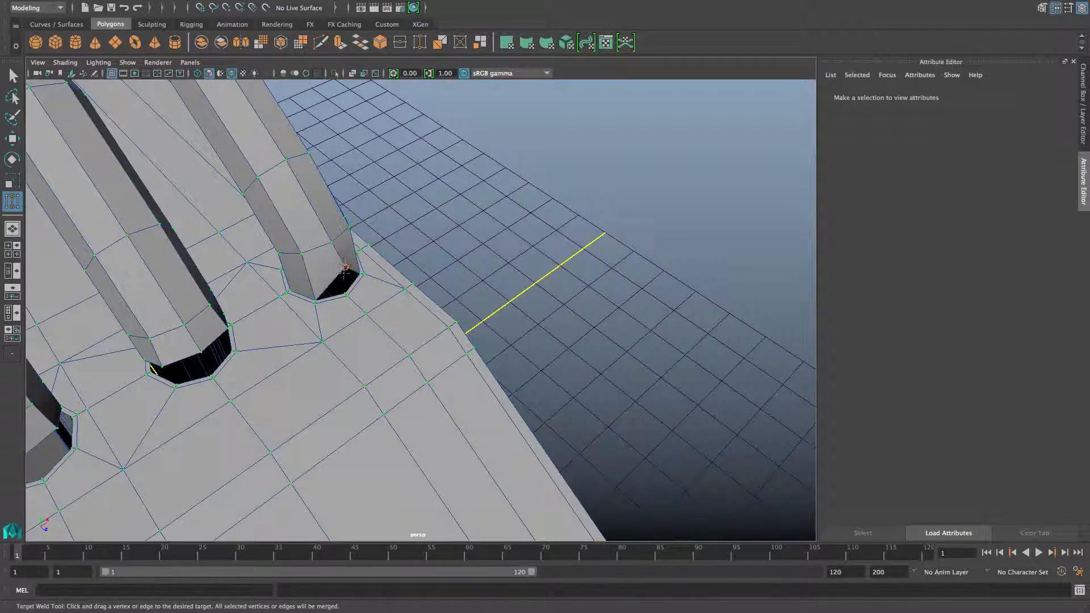
pyautogui.moveTo(345, 283); pyautogui.dragTo(176, 228)
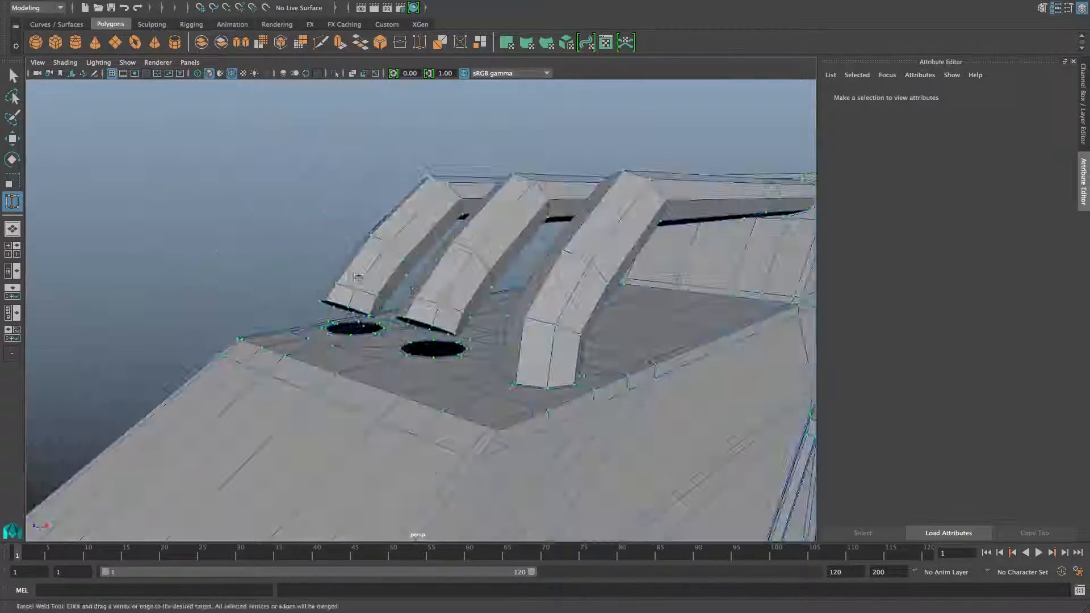
# Target-weld the outward-facing end vertices of the middle tube to the matching vertices of the middle opening.
pyautogui.keyDown('alt'); pyautogui.moveTo(441, 300); pyautogui.dragTo(397, 297, button='middle'); pyautogui.keyUp('alt')
pyautogui.scroll(4, 414, 255)
pyautogui.scroll(3, 399, 296)
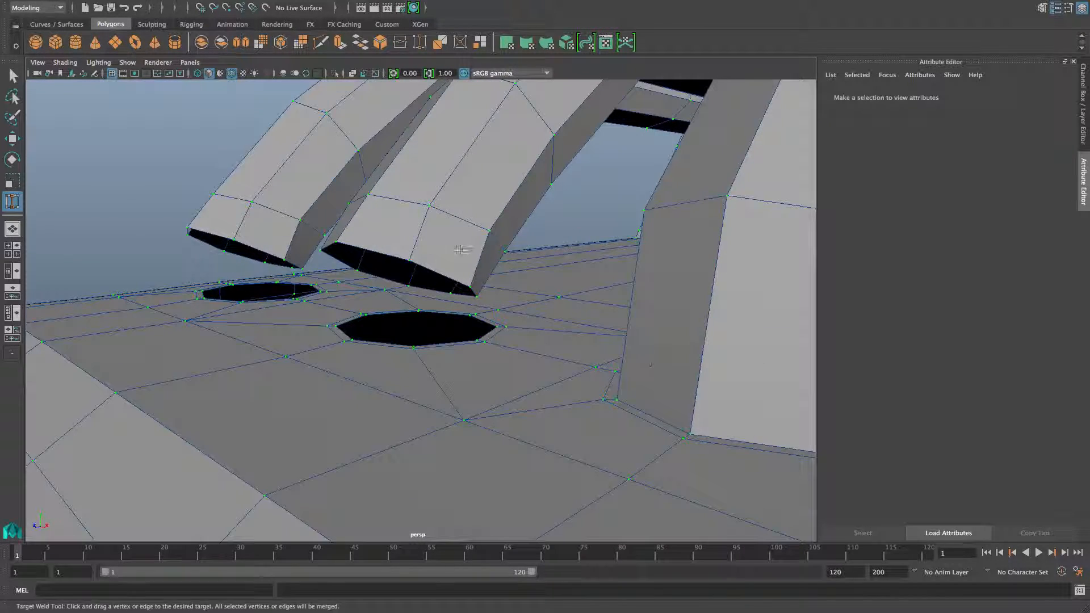
pyautogui.moveTo(412, 259); pyautogui.dragTo(413, 347)
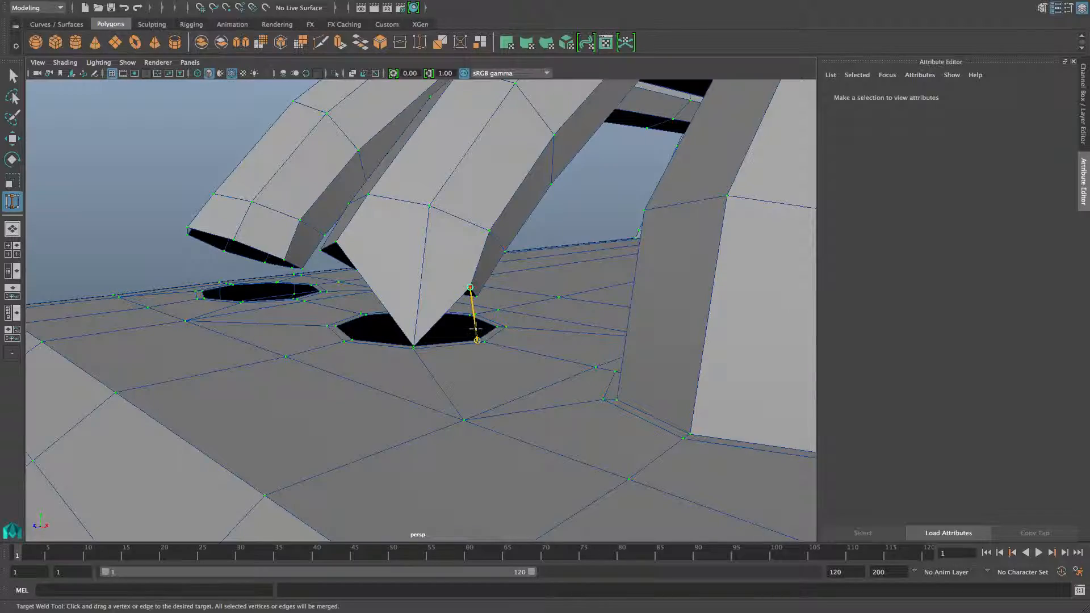
pyautogui.moveTo(476, 329); pyautogui.dragTo(477, 340)
pyautogui.keyDown('alt'); pyautogui.moveTo(514, 319); pyautogui.dragTo(541, 280); pyautogui.keyUp('alt')
pyautogui.moveTo(542, 339)
pyautogui.mouseDown()
pyautogui.moveTo(527, 377)
pyautogui.moveTo(522, 294)
pyautogui.moveTo(501, 278)
pyautogui.moveTo(531, 321)
pyautogui.mouseUp()
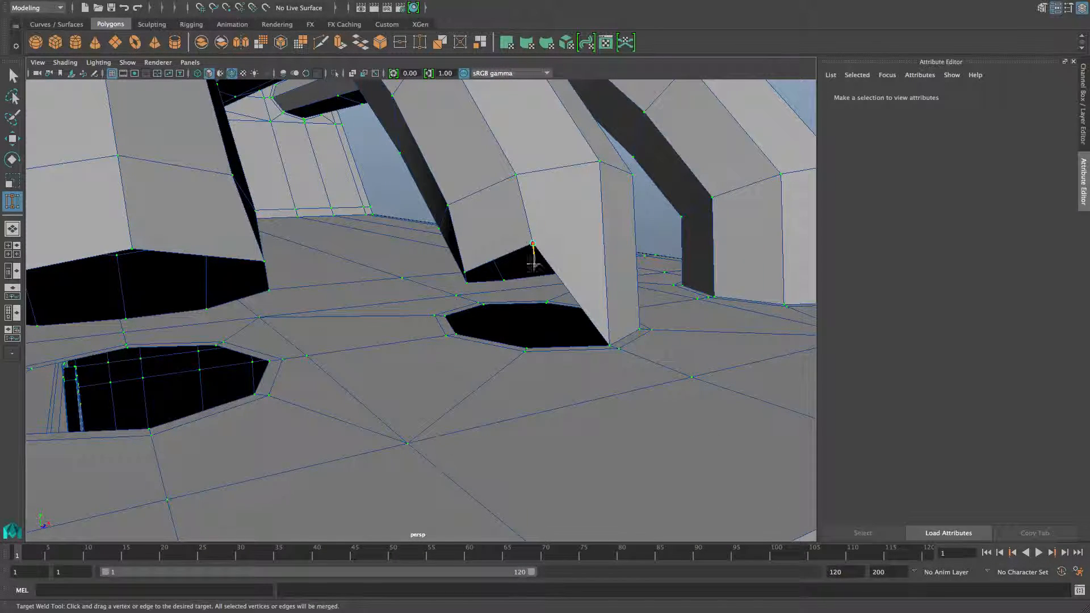
pyautogui.moveTo(527, 336); pyautogui.dragTo(527, 348)
pyautogui.keyDown('alt'); pyautogui.moveTo(527, 348); pyautogui.dragTo(303, 304); pyautogui.keyUp('alt')
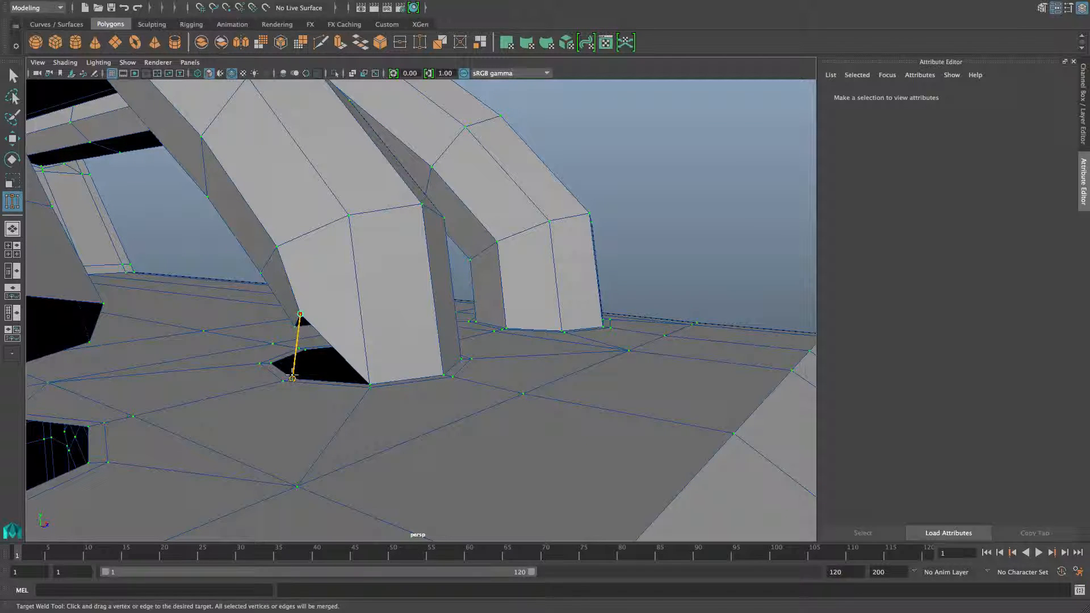
# Target-weld the remaining end vertices of the middle tube to the matching vertices around the middle opening.
pyautogui.keyDown('alt'); pyautogui.moveTo(293, 379); pyautogui.dragTo(392, 334); pyautogui.keyUp('alt')
pyautogui.keyDown('alt'); pyautogui.moveTo(329, 363); pyautogui.dragTo(387, 382, button='right'); pyautogui.keyUp('alt')
pyautogui.keyDown('alt'); pyautogui.moveTo(318, 354); pyautogui.dragTo(484, 294); pyautogui.keyUp('alt')
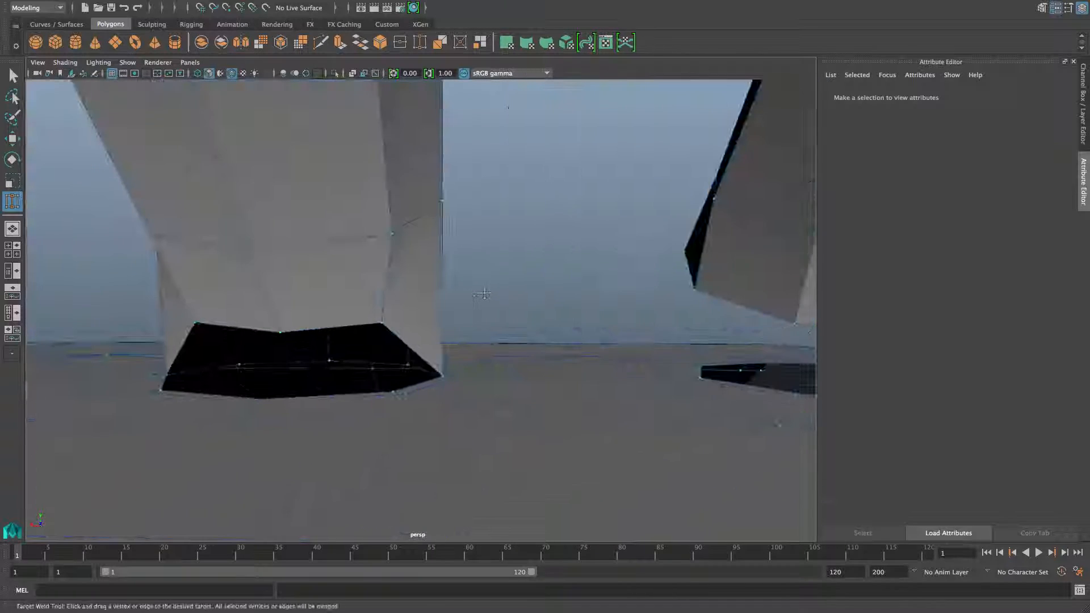
pyautogui.moveTo(389, 381); pyautogui.dragTo(393, 391)
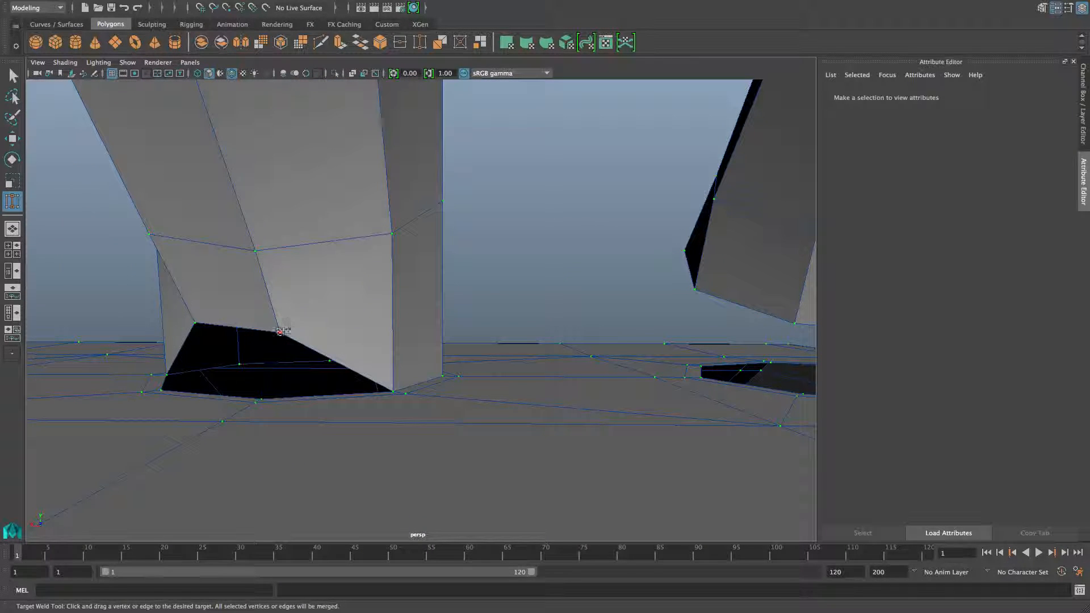
pyautogui.keyDown('alt'); pyautogui.moveTo(266, 382); pyautogui.dragTo(333, 325); pyautogui.keyUp('alt')
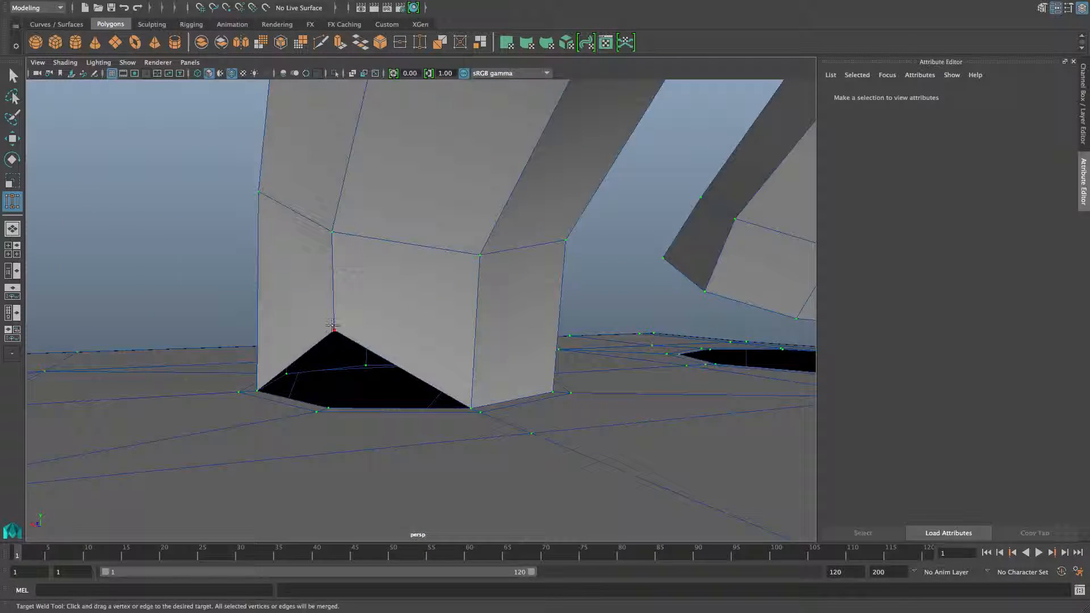
pyautogui.moveTo(328, 400); pyautogui.dragTo(328, 407)
# Target-weld the first few end vertices of the last unattached outer tube to the matching vertices of its opening.
pyautogui.keyDown('alt'); pyautogui.moveTo(328, 406); pyautogui.dragTo(168, 297); pyautogui.keyUp('alt')
pyautogui.scroll(3, 168, 297)
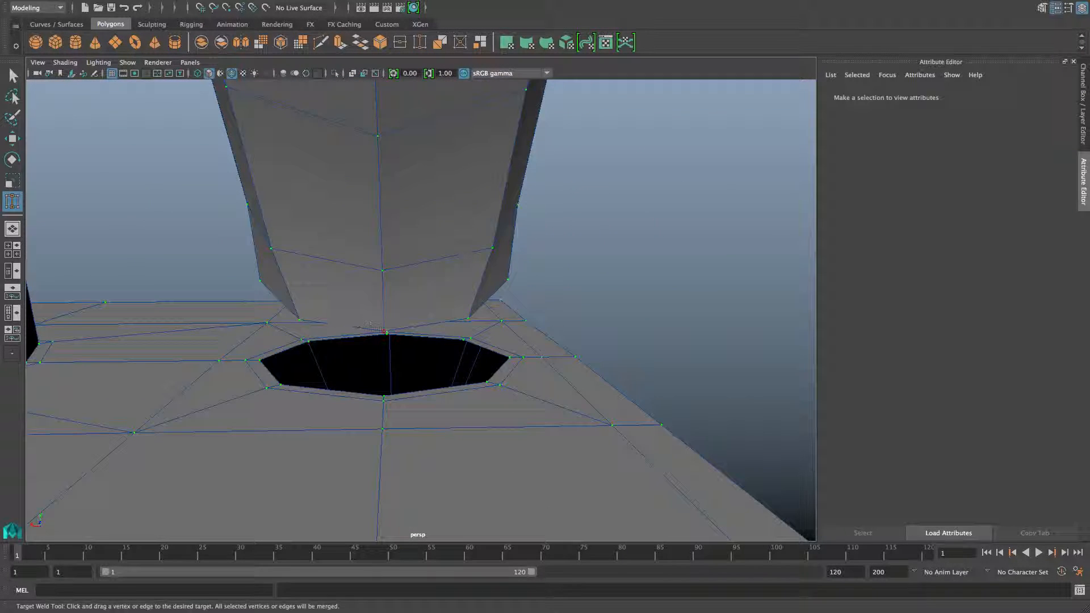
pyautogui.keyDown('alt'); pyautogui.moveTo(423, 325); pyautogui.dragTo(342, 328); pyautogui.keyUp('alt')
pyautogui.moveTo(302, 373); pyautogui.dragTo(300, 376)
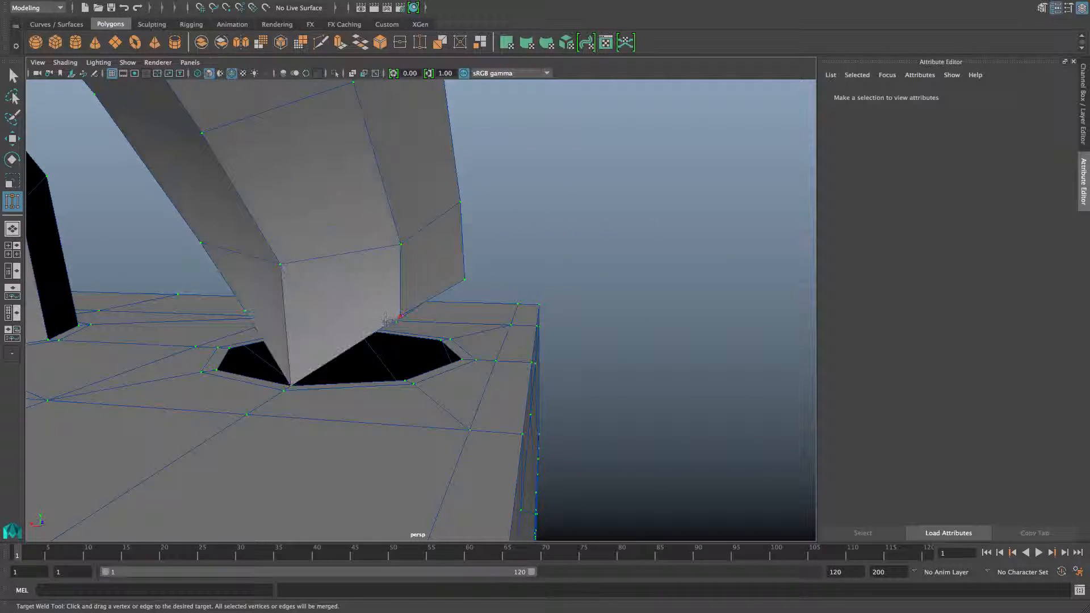
pyautogui.moveTo(402, 373); pyautogui.dragTo(405, 379)
pyautogui.keyDown('alt'); pyautogui.moveTo(405, 379); pyautogui.dragTo(349, 322); pyautogui.keyUp('alt')
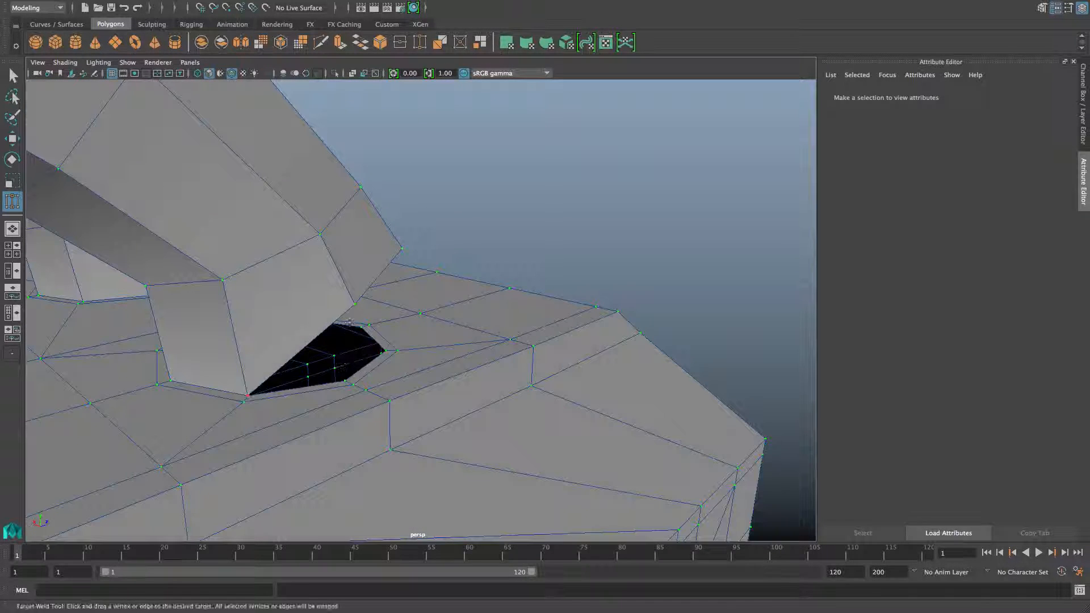
pyautogui.moveTo(345, 369); pyautogui.dragTo(345, 372)
pyautogui.keyDown('alt'); pyautogui.moveTo(345, 372); pyautogui.dragTo(278, 352); pyautogui.keyUp('alt')
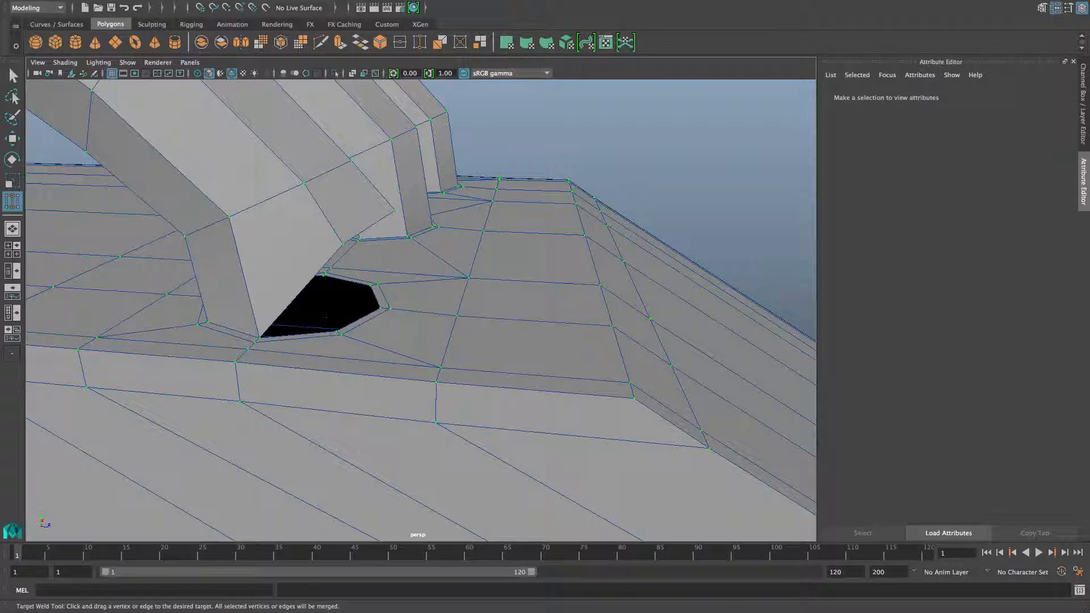
# Target-weld the rest of the last outer tube's end vertices around its opening to close the gap.
pyautogui.moveTo(338, 320); pyautogui.dragTo(433, 208)
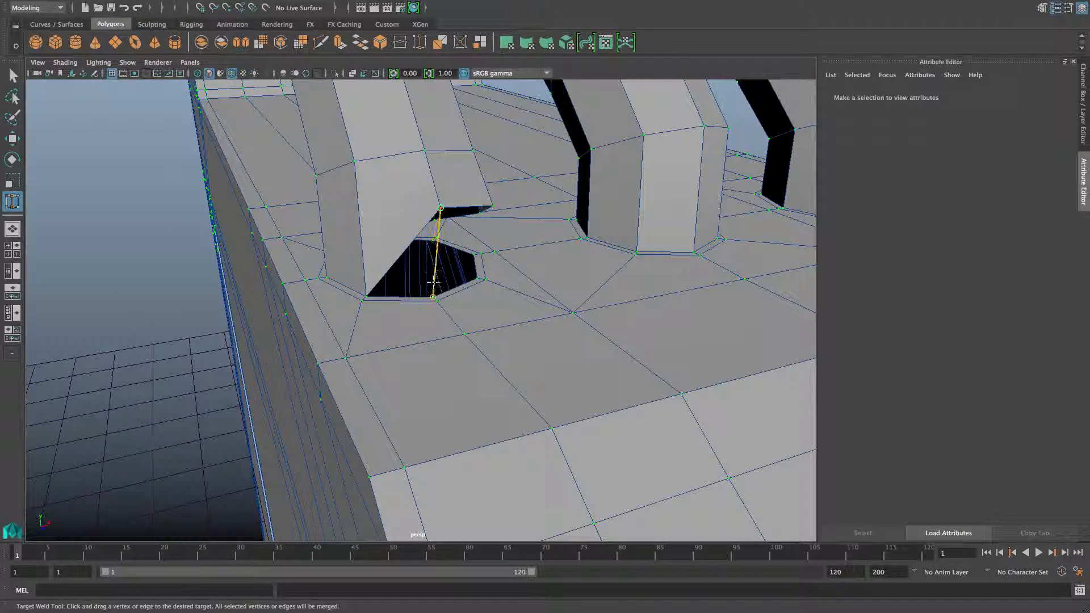
pyautogui.moveTo(433, 282); pyautogui.dragTo(433, 284)
pyautogui.keyDown('alt'); pyautogui.moveTo(434, 284); pyautogui.dragTo(557, 249); pyautogui.keyUp('alt')
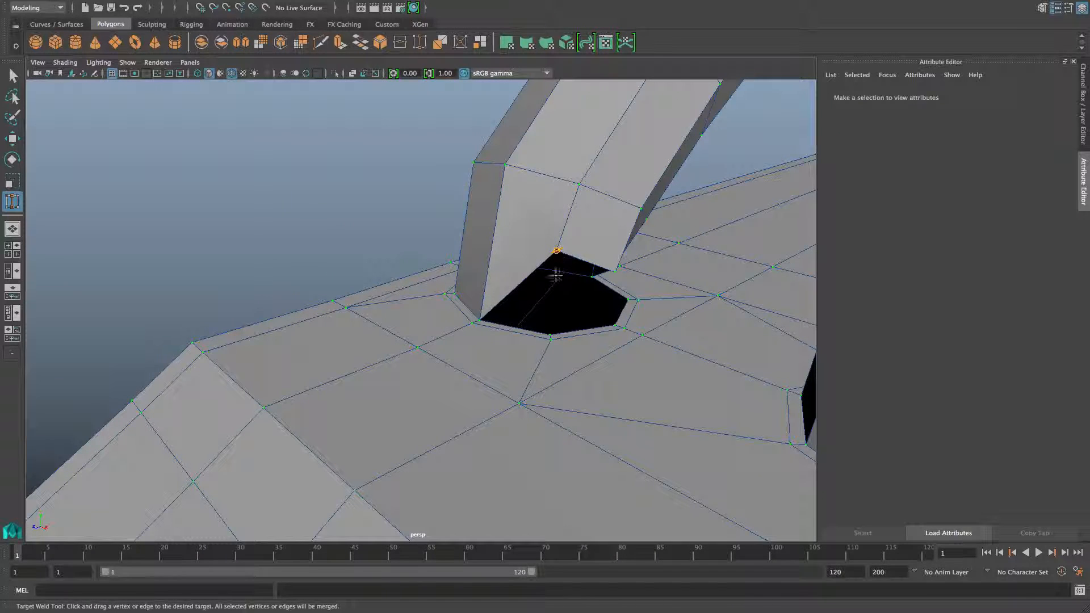
pyautogui.moveTo(555, 321); pyautogui.dragTo(617, 288)
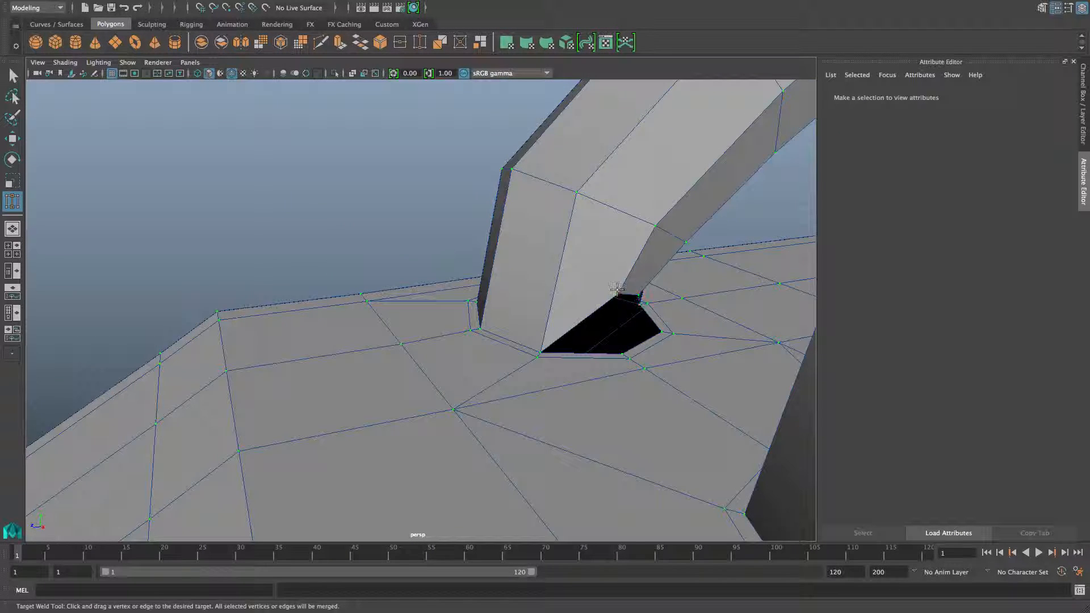
pyautogui.moveTo(622, 352); pyautogui.dragTo(446, 349)
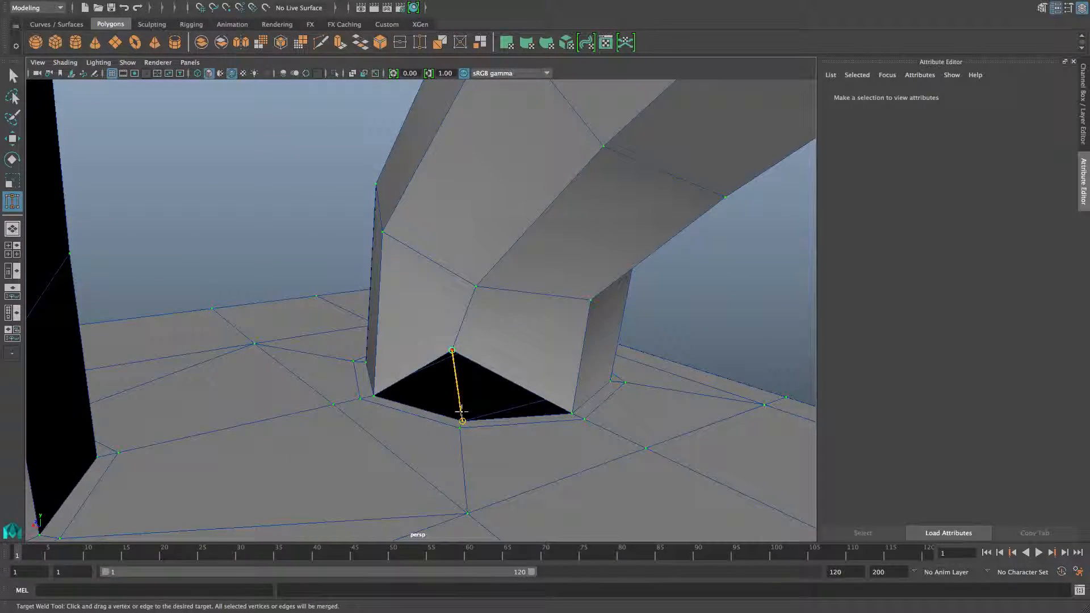
pyautogui.moveTo(461, 409); pyautogui.dragTo(463, 421)
# Check the smoothed preview of the welded handles, restore the unsmoothed display and return the mesh to object selection.
pyautogui.keyDown('alt'); pyautogui.moveTo(462, 421); pyautogui.dragTo(505, 288); pyautogui.keyUp('alt')
pyautogui.press('3')
pyautogui.scroll(-8, 521, 333)
pyautogui.press('1')
pyautogui.keyDown('alt'); pyautogui.moveTo(505, 287); pyautogui.dragTo(464, 304, button='middle'); pyautogui.keyUp('alt')
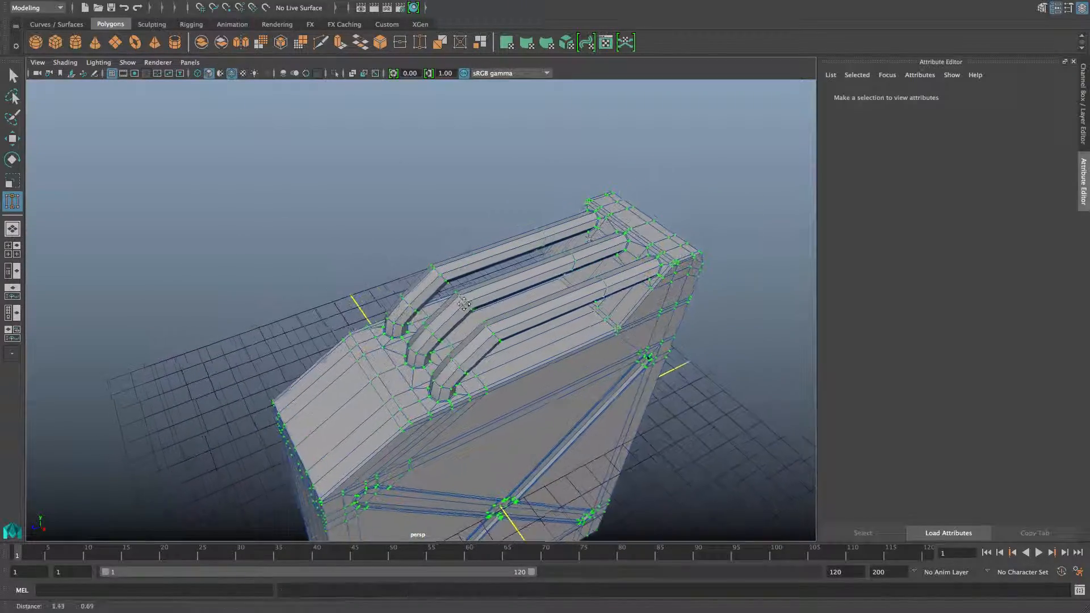
pyautogui.keyDown('alt'); pyautogui.moveTo(464, 304); pyautogui.dragTo(453, 303); pyautogui.keyUp('alt')
pyautogui.press('F8')
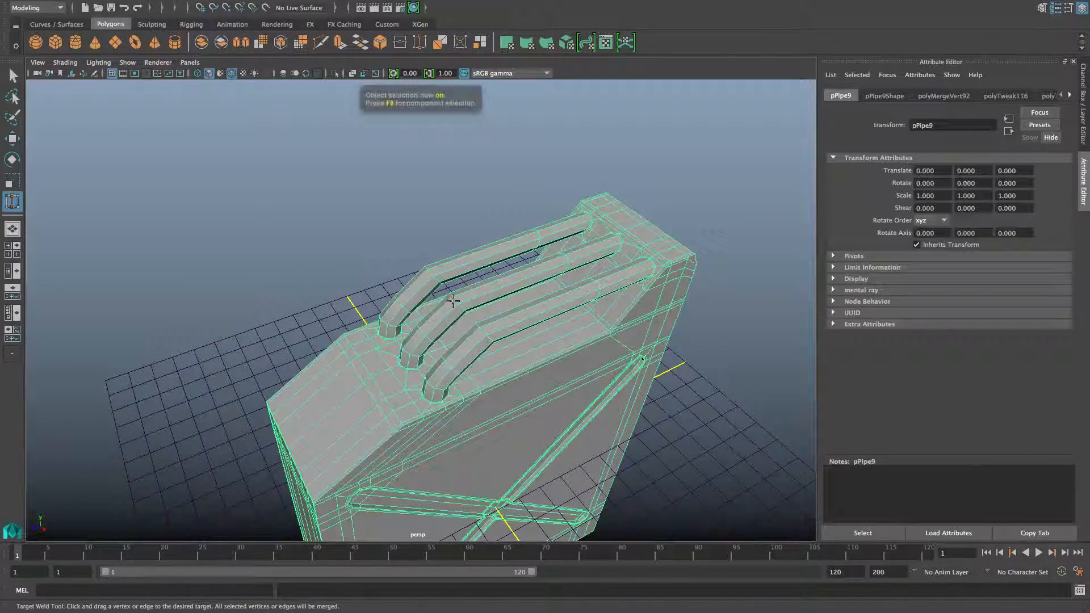
# Examine the three welded handle tubes and their joints with the body from both ends and the side.
pyautogui.scroll(-3, 453, 301)
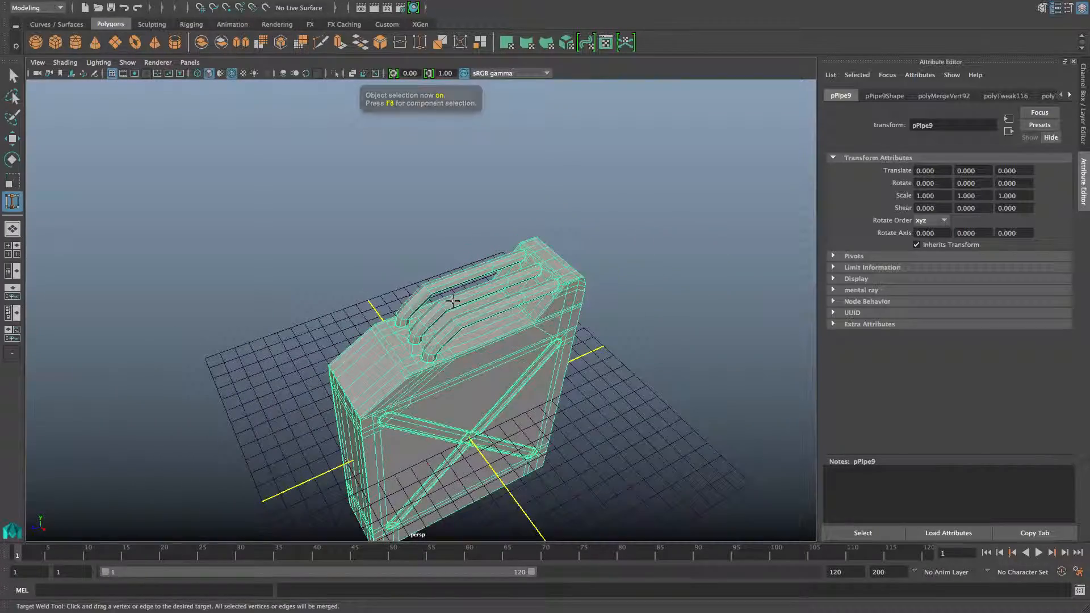
pyautogui.keyDown('alt'); pyautogui.moveTo(457, 298); pyautogui.dragTo(406, 339); pyautogui.keyUp('alt')
pyautogui.scroll(5, 467, 276)
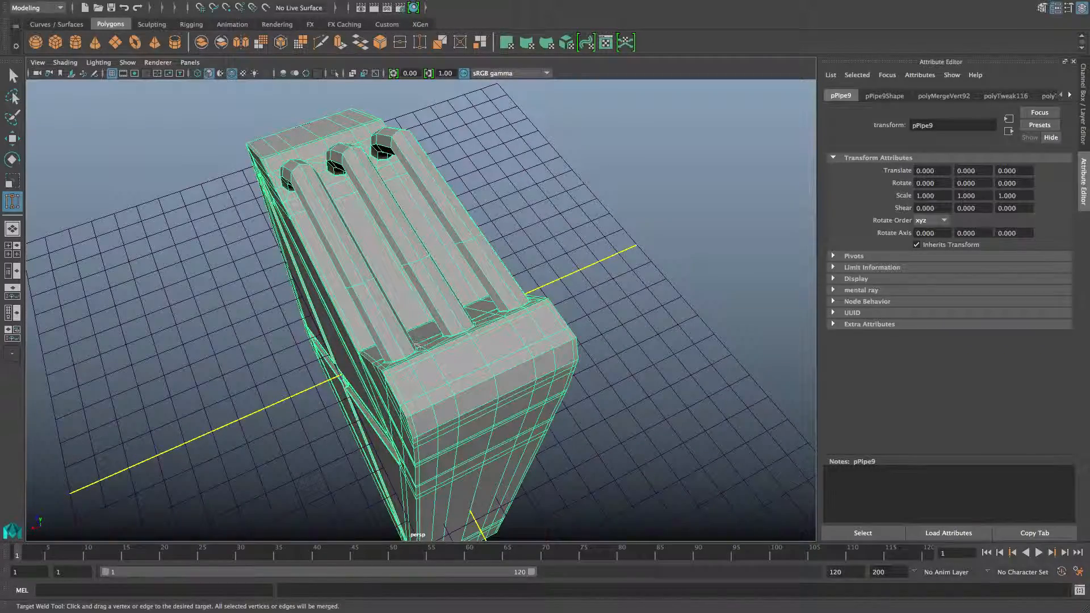
pyautogui.moveTo(432, 315)
pyautogui.keyDown('alt'); pyautogui.mouseDown()
pyautogui.moveTo(522, 352)
pyautogui.moveTo(418, 359)
pyautogui.moveTo(450, 334)
pyautogui.moveTo(406, 324)
pyautogui.moveTo(421, 311)
pyautogui.mouseUp(); pyautogui.keyUp('alt')
pyautogui.moveTo(454, 301)
pyautogui.keyDown('alt'); pyautogui.mouseDown(button='right')
pyautogui.moveTo(500, 296)
pyautogui.moveTo(470, 297)
pyautogui.mouseUp(button='right'); pyautogui.keyUp('alt')
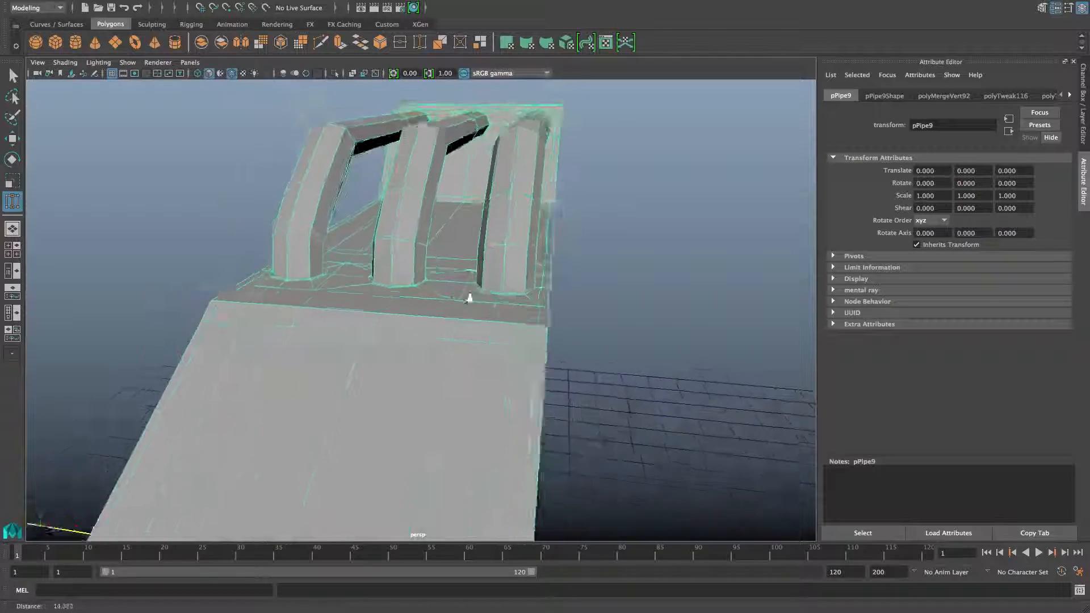
pyautogui.keyDown('alt'); pyautogui.moveTo(470, 297); pyautogui.dragTo(462, 322); pyautogui.keyUp('alt')
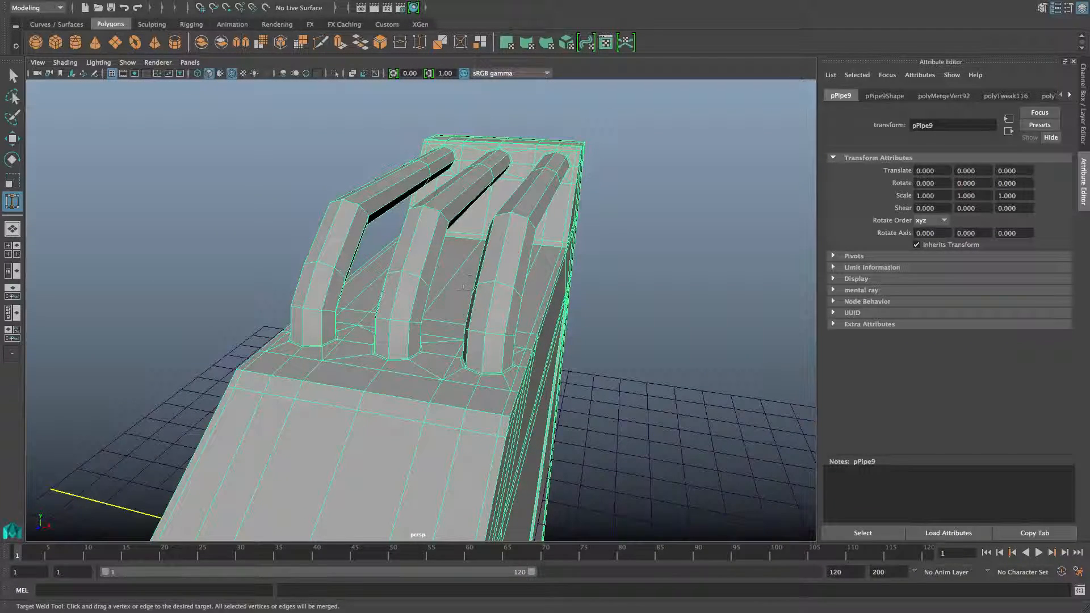
pyautogui.keyDown('alt'); pyautogui.moveTo(483, 282); pyautogui.dragTo(406, 275); pyautogui.keyUp('alt')
pyautogui.keyDown('alt'); pyautogui.moveTo(414, 284); pyautogui.dragTo(630, 395, button='middle'); pyautogui.keyUp('alt')
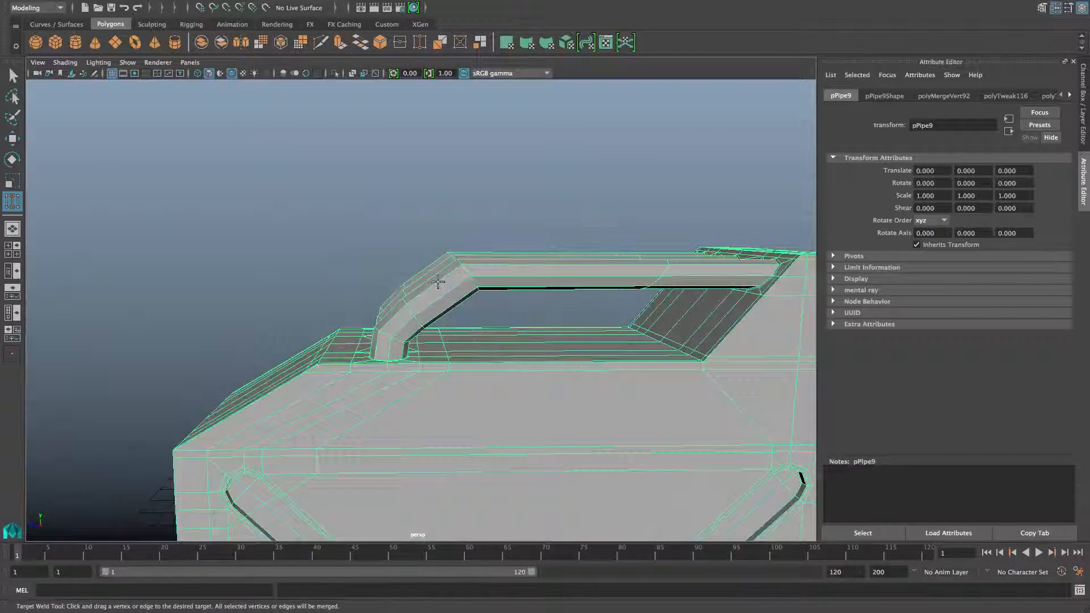
# Select the edge loops around the handle tubes' bend and move them outward to round the curve down to the body.
pyautogui.moveTo(437, 282); pyautogui.dragTo(435, 245, button='right')
pyautogui.click(412, 312)
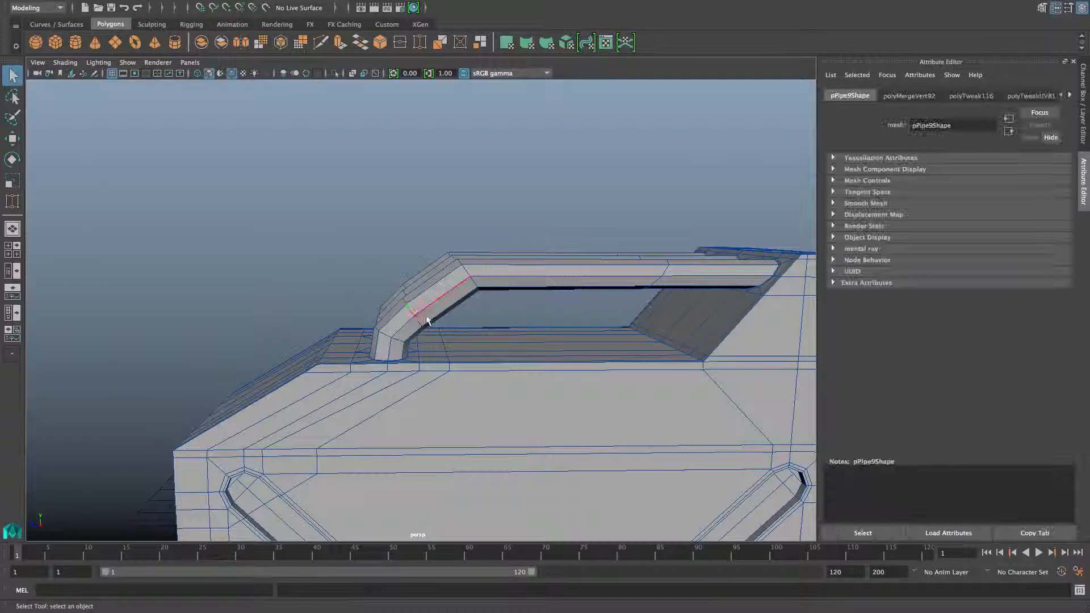
pyautogui.keyDown('alt'); pyautogui.moveTo(412, 311); pyautogui.dragTo(437, 275); pyautogui.keyUp('alt')
pyautogui.click(416, 301)
pyautogui.press('w')
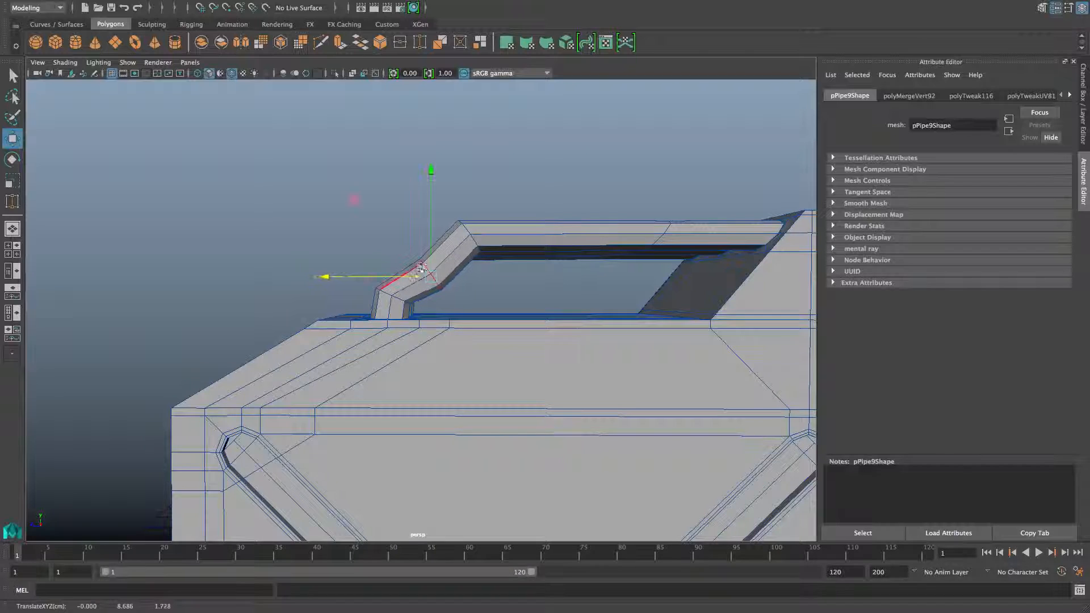
pyautogui.keyDown('alt'); pyautogui.moveTo(429, 230); pyautogui.dragTo(401, 255); pyautogui.keyUp('alt')
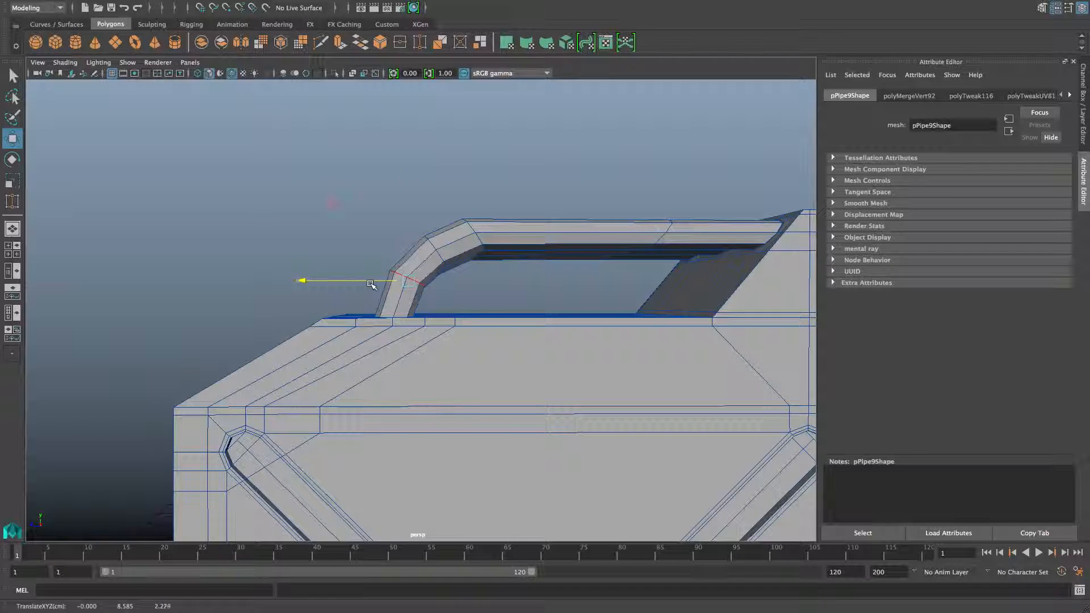
# Check the handle bend in smoothed preview, restore the unsmoothed display and adjust the height of the lower bend loops.
pyautogui.scroll(-4, 496, 312)
pyautogui.moveTo(420, 295)
pyautogui.keyDown('alt'); pyautogui.mouseDown()
pyautogui.moveTo(432, 311)
pyautogui.moveTo(427, 301)
pyautogui.mouseUp(); pyautogui.keyUp('alt')
pyautogui.scroll(4, 426, 292)
pyautogui.press('3')
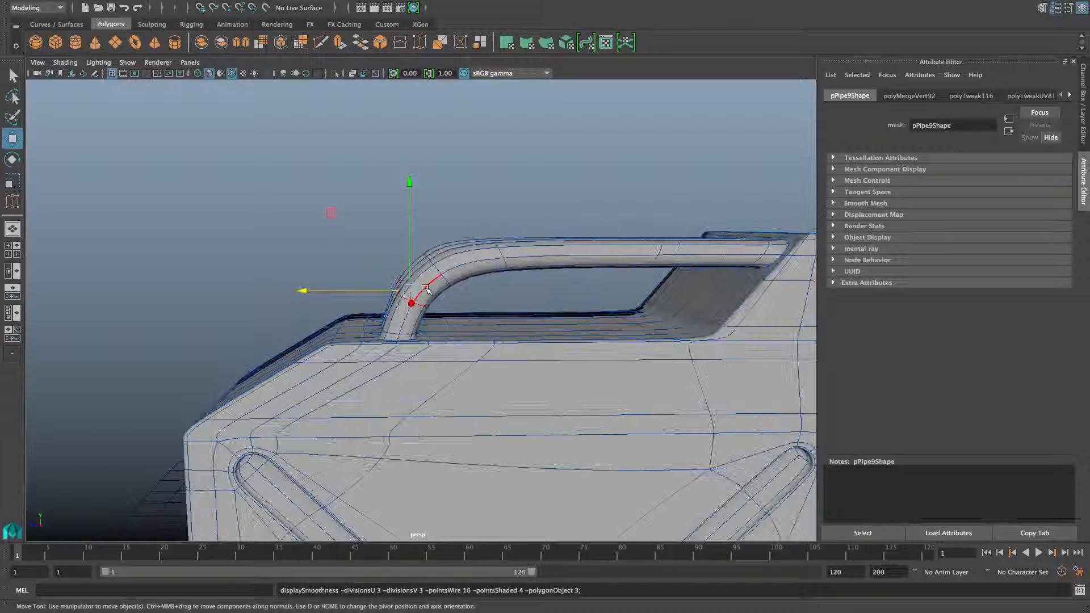
pyautogui.press('1')
pyautogui.press('e')
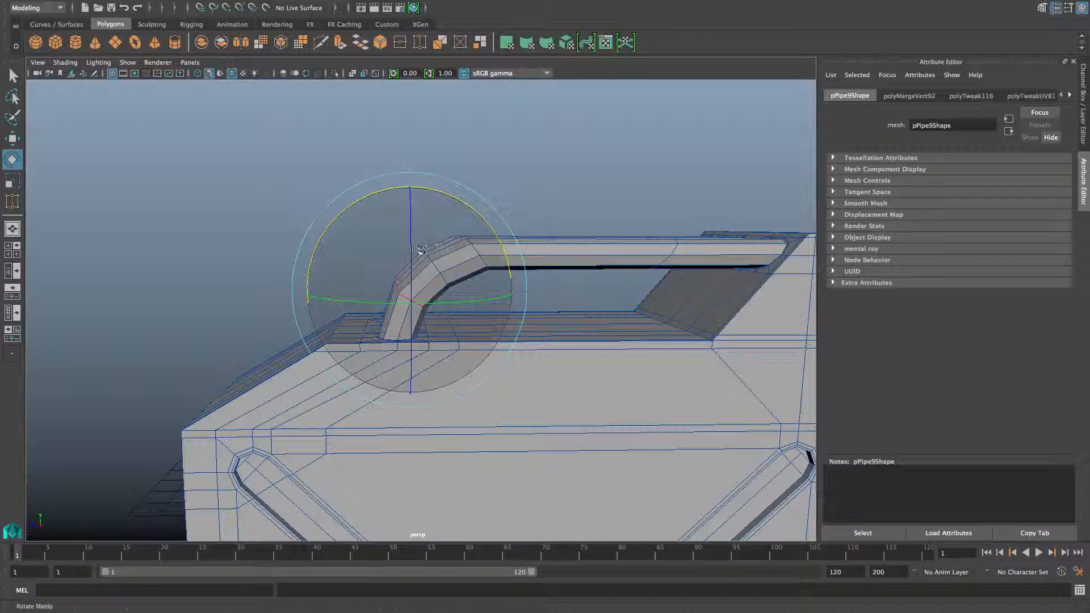
pyautogui.press('w')
pyautogui.moveTo(410, 234); pyautogui.dragTo(382, 323)
# Return the jerry can to object selection, review its overall shape and save the scene.
pyautogui.press('3')
pyautogui.press('F8')
pyautogui.press('F8')
pyautogui.scroll(-5, 385, 289)
pyautogui.scroll(-4, 362, 294)
pyautogui.press('3')
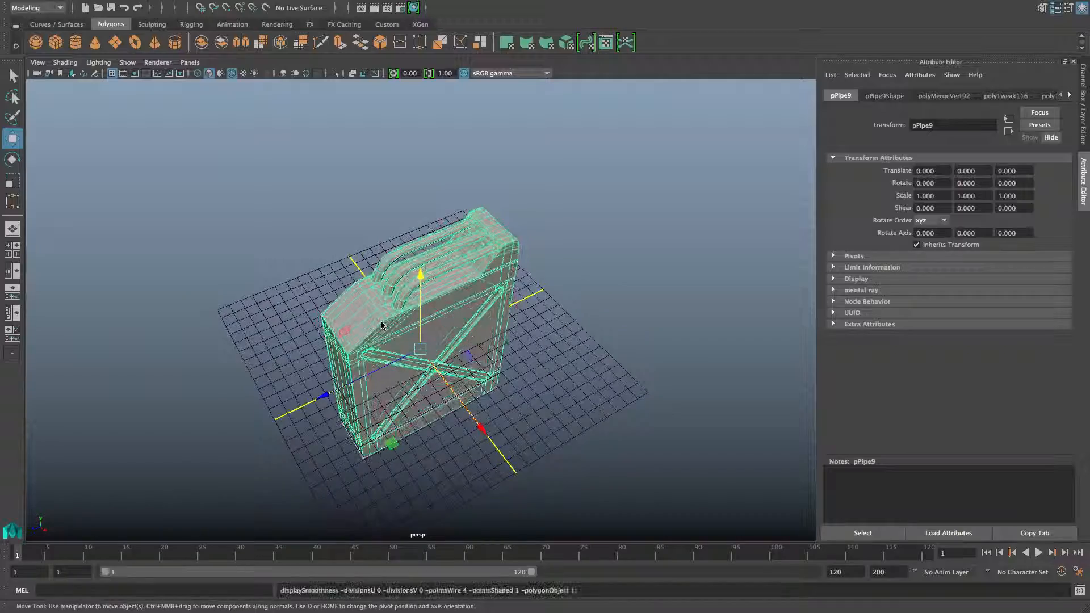
pyautogui.scroll(5, 382, 323)
pyautogui.keyDown('alt'); pyautogui.moveTo(469, 306); pyautogui.dragTo(379, 275); pyautogui.keyUp('alt')
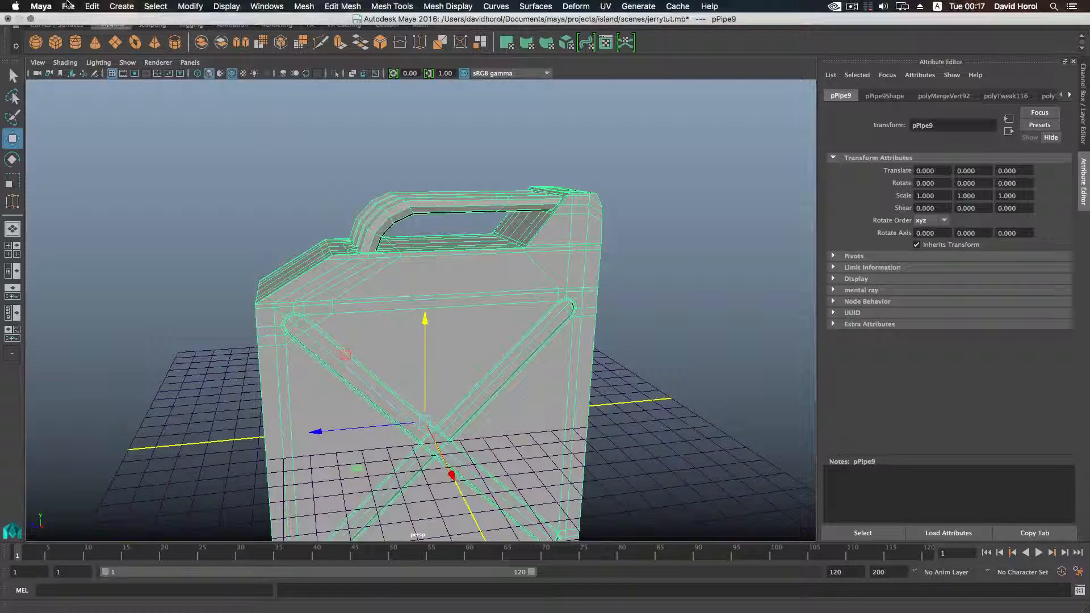
pyautogui.click(68, 7)
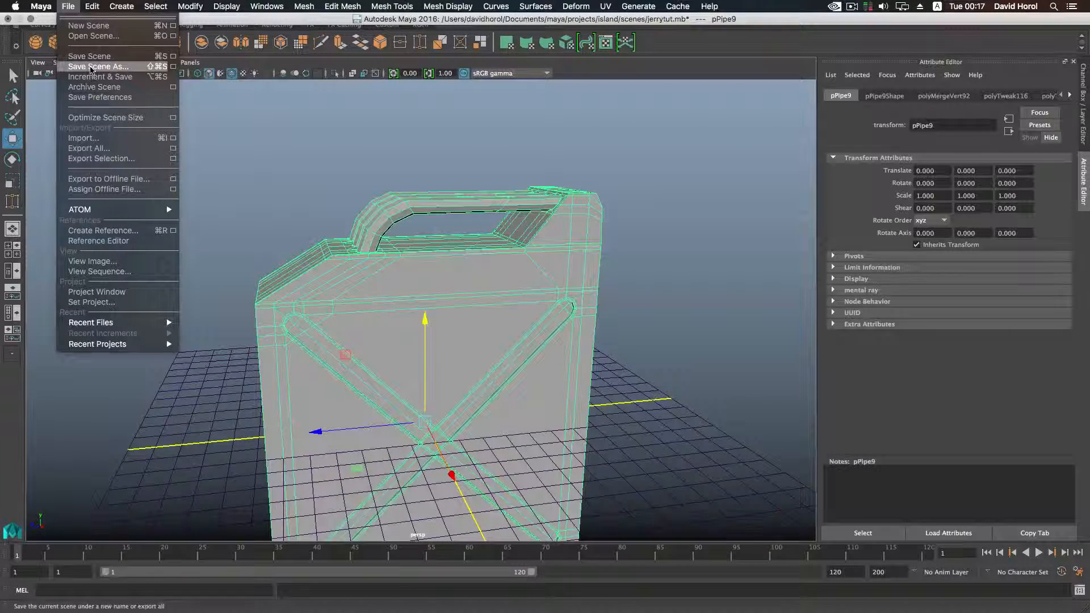
pyautogui.click(89, 57)
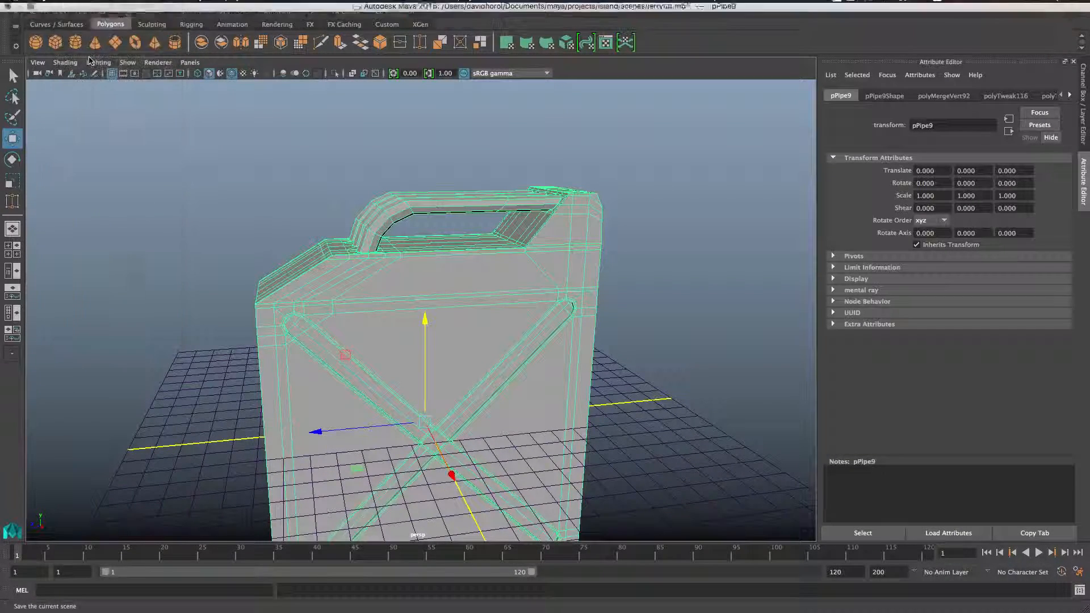